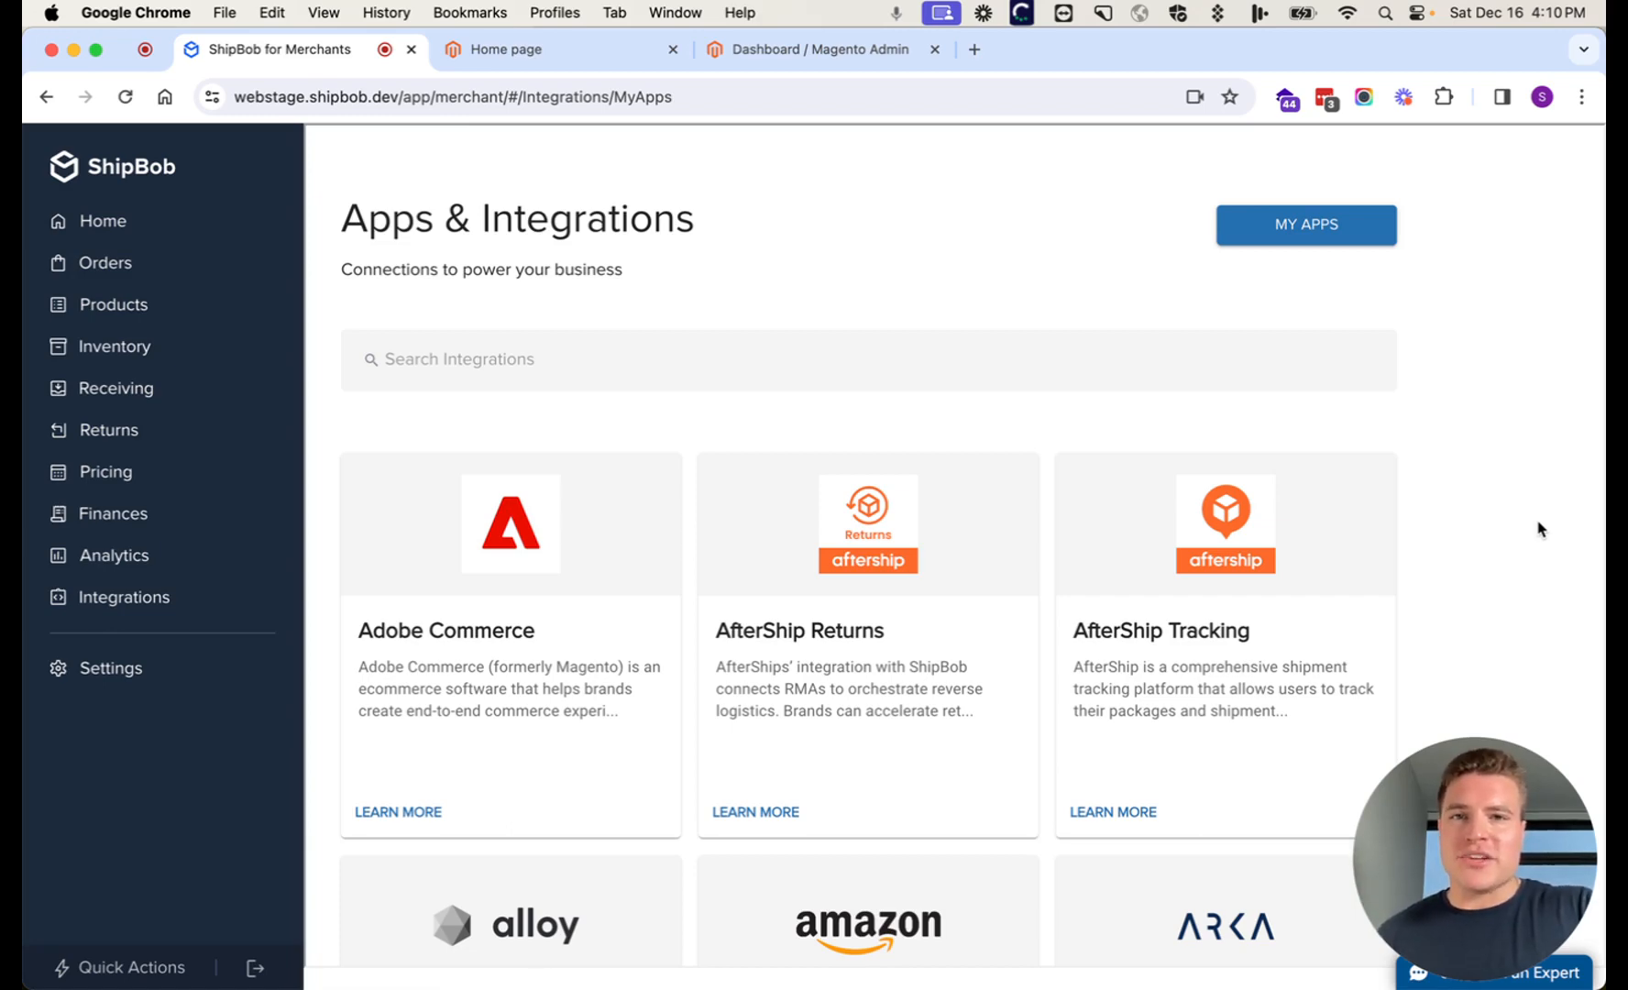
Step: Open the Adobe Commerce integration from the Apps & Integrations page and start connecting the app
{"action": "left_click", "coordinate": [209, 610]}
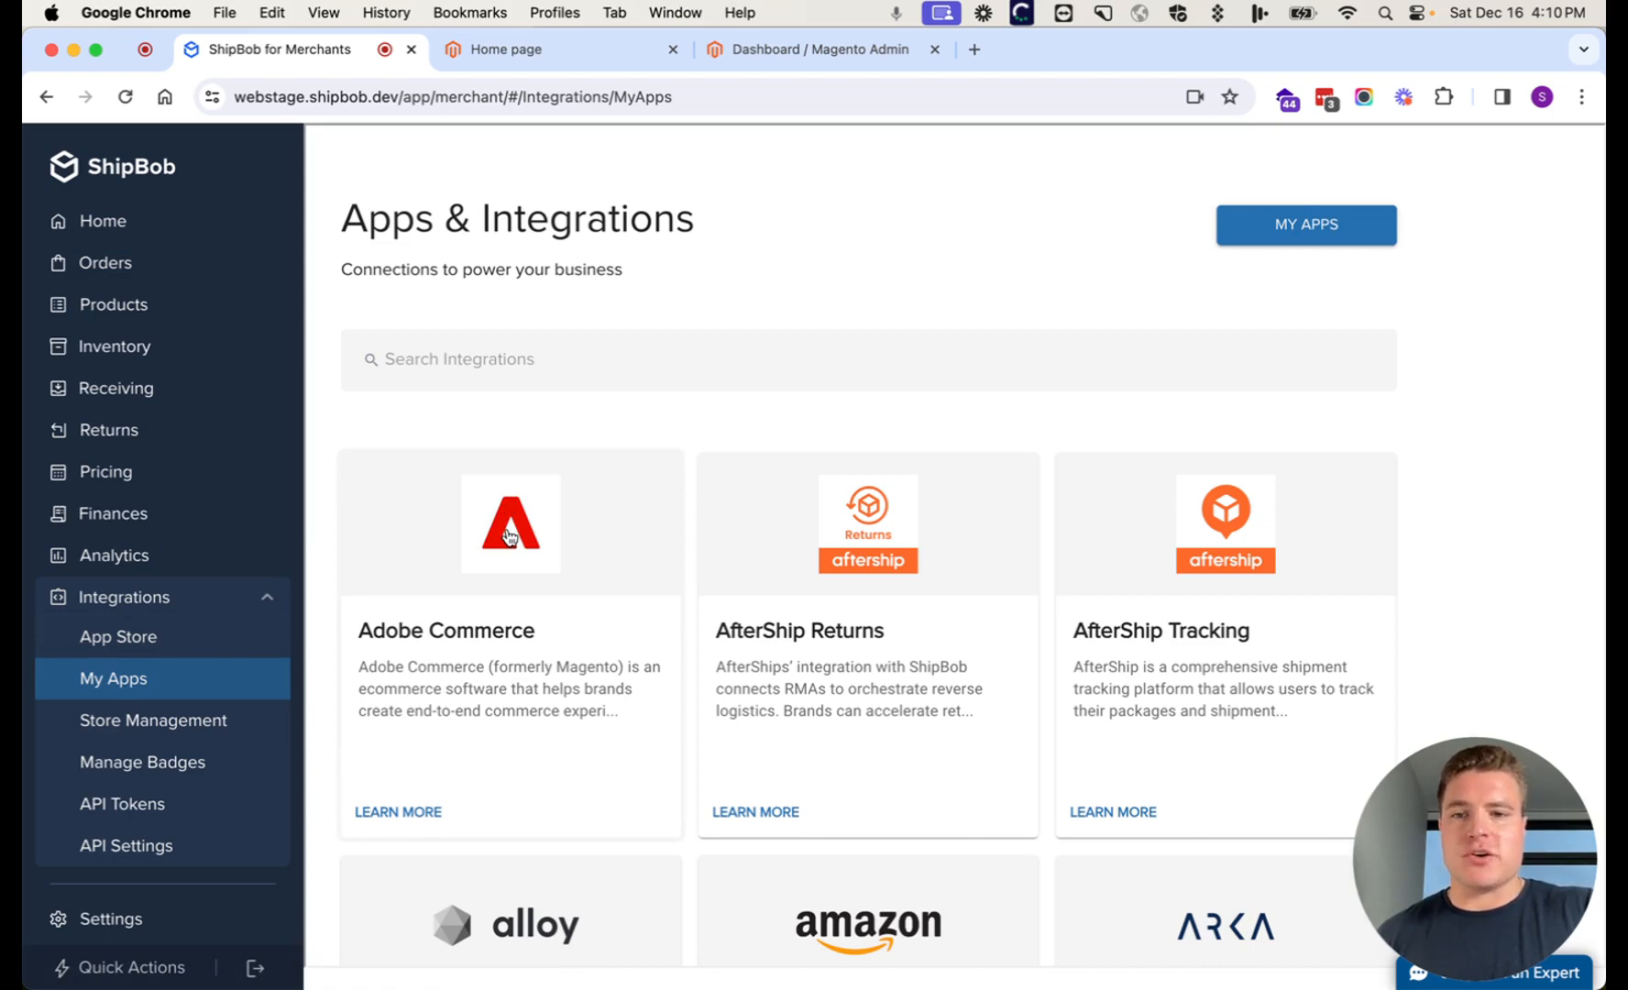
{"action": "left_click", "coordinate": [509, 537]}
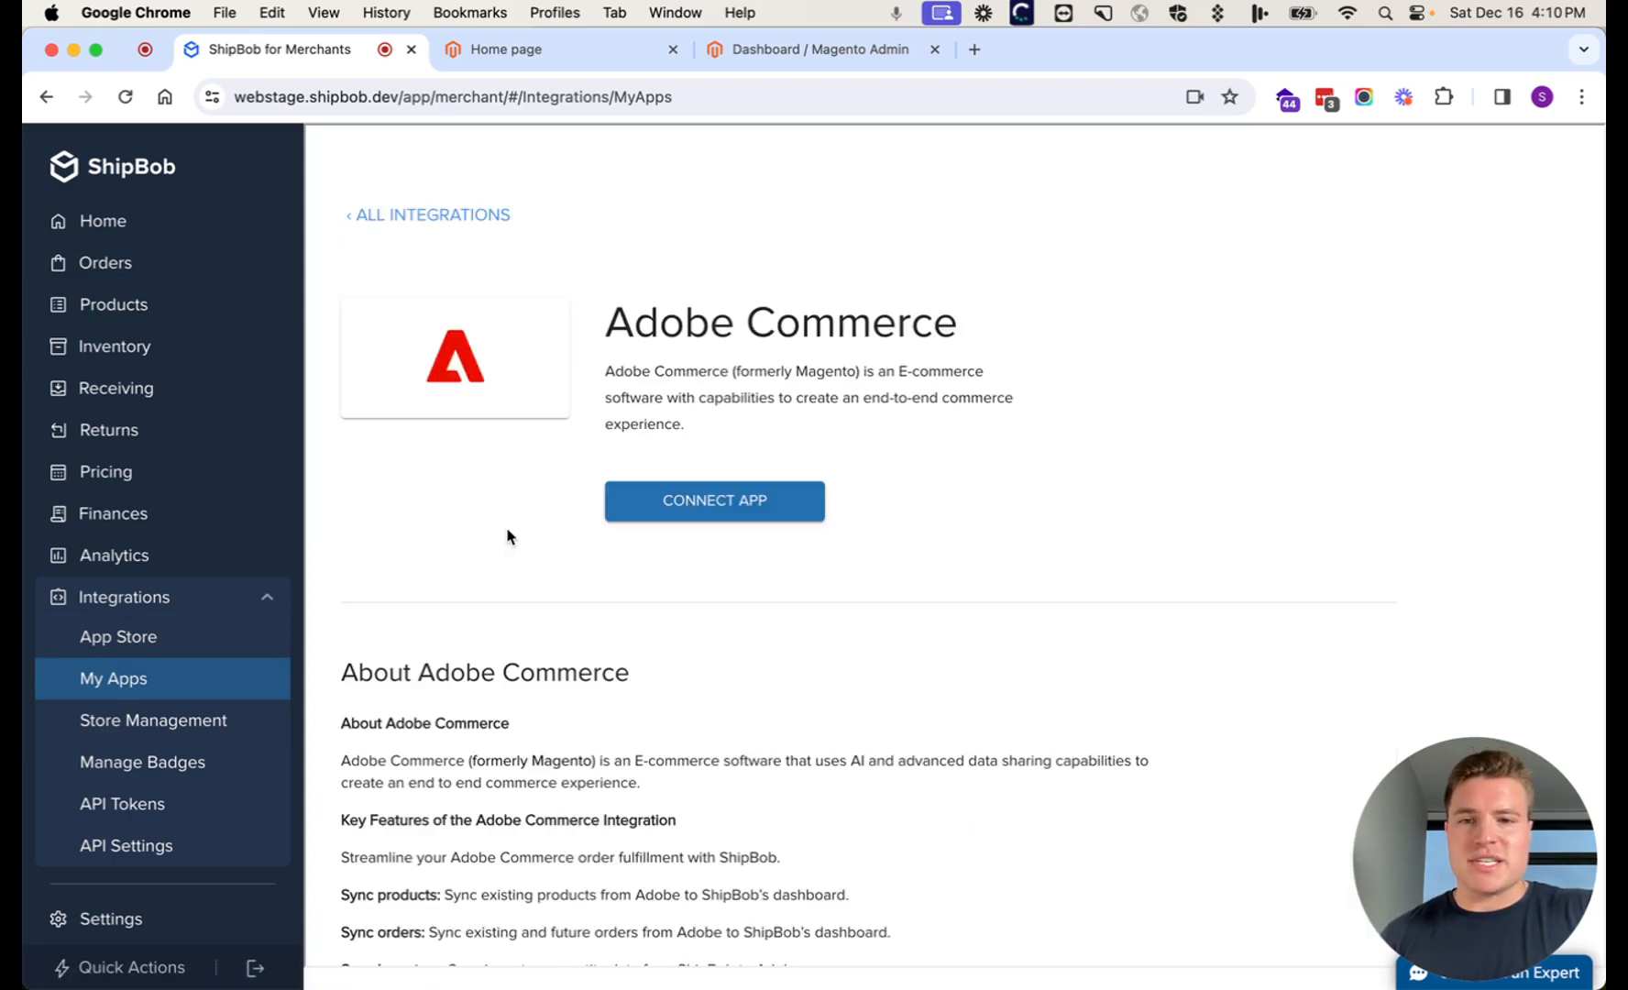
{"action": "left_click", "coordinate": [658, 516]}
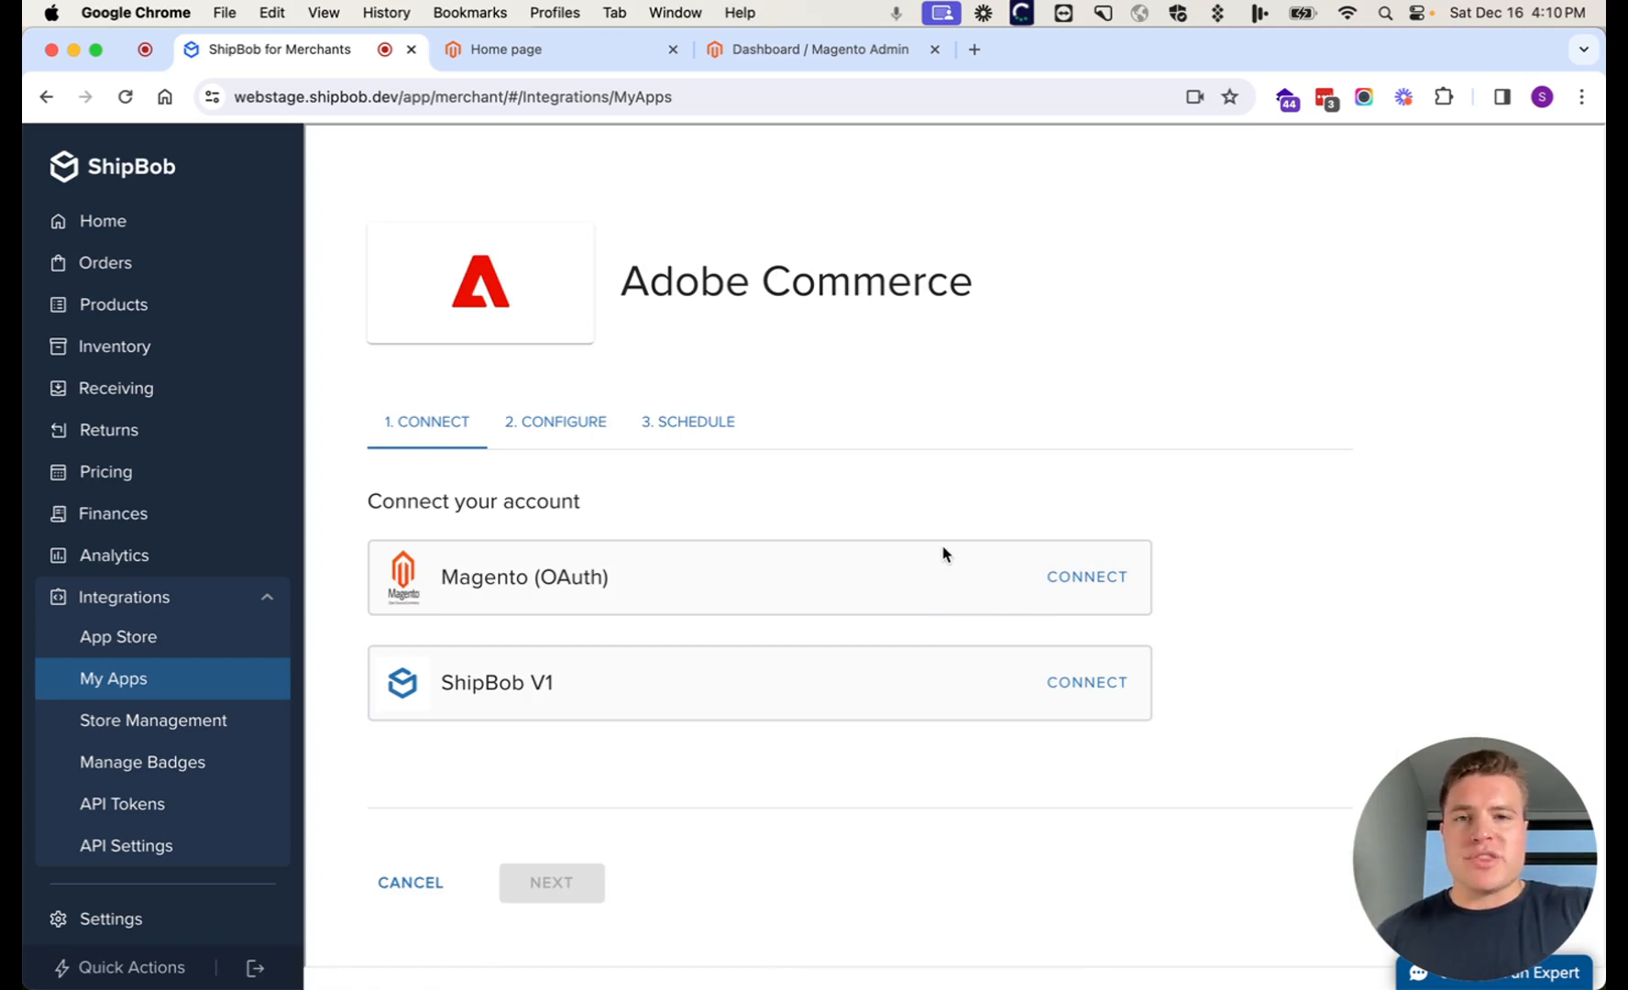
Step: Switch to the Magento Admin, open the system's Integrations page and start adding a new integration
{"action": "left_click", "coordinate": [752, 55]}
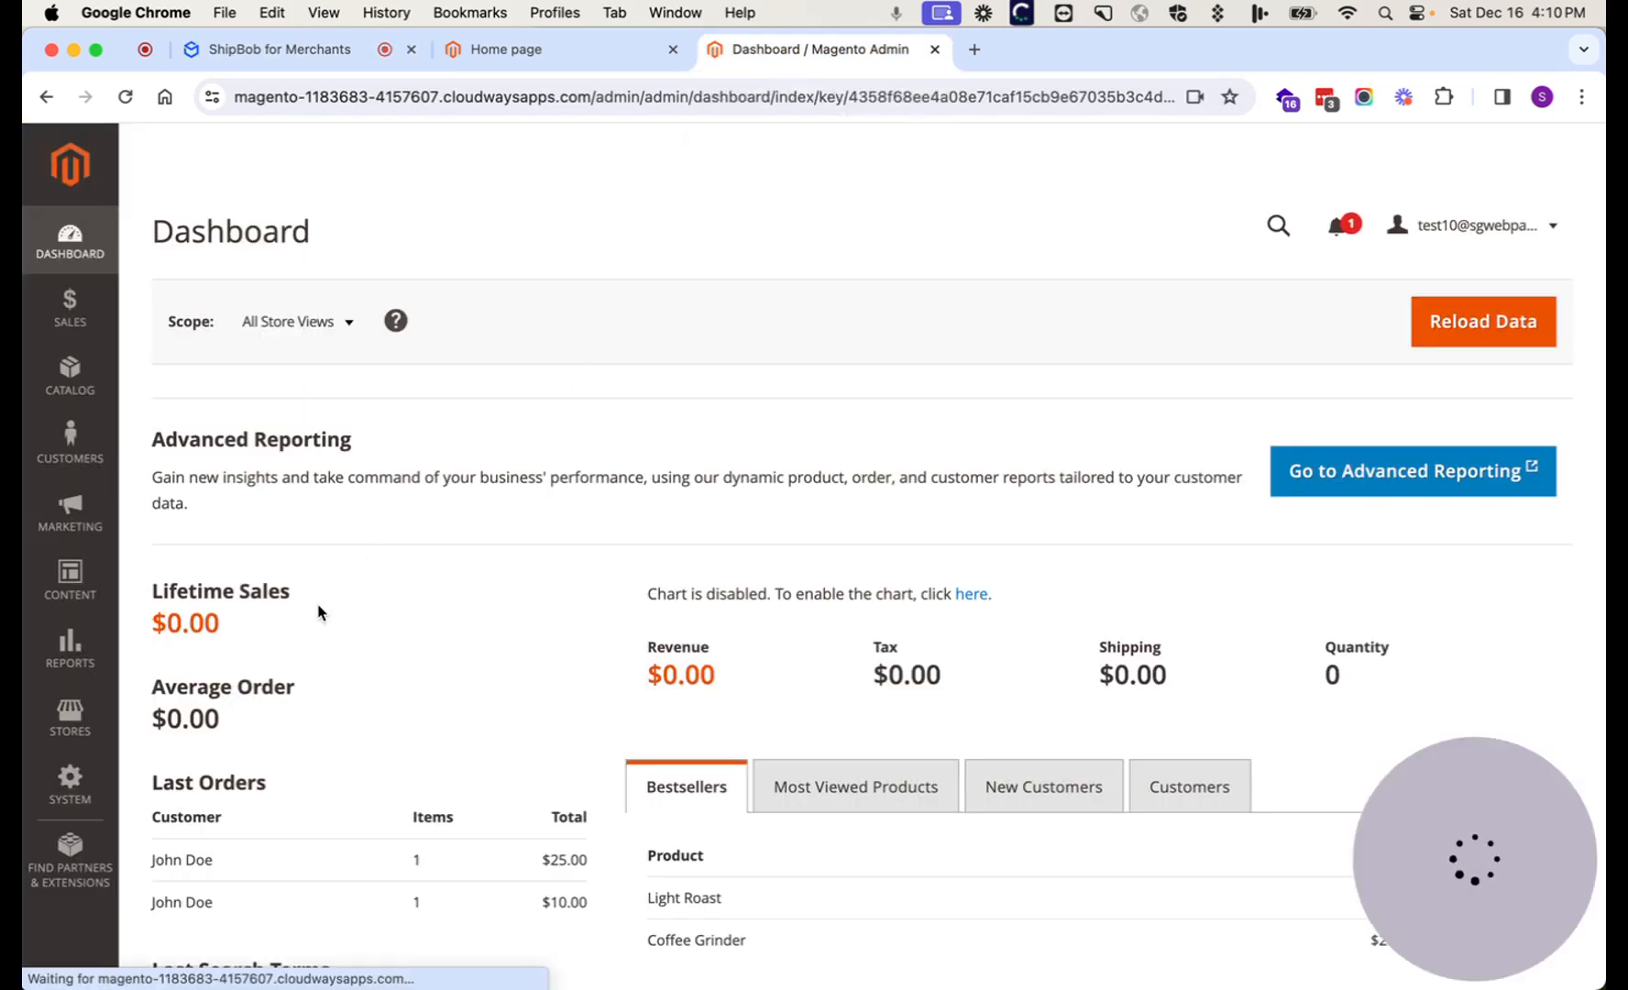
{"action": "left_click", "coordinate": [84, 804]}
{"action": "left_click", "coordinate": [266, 622]}
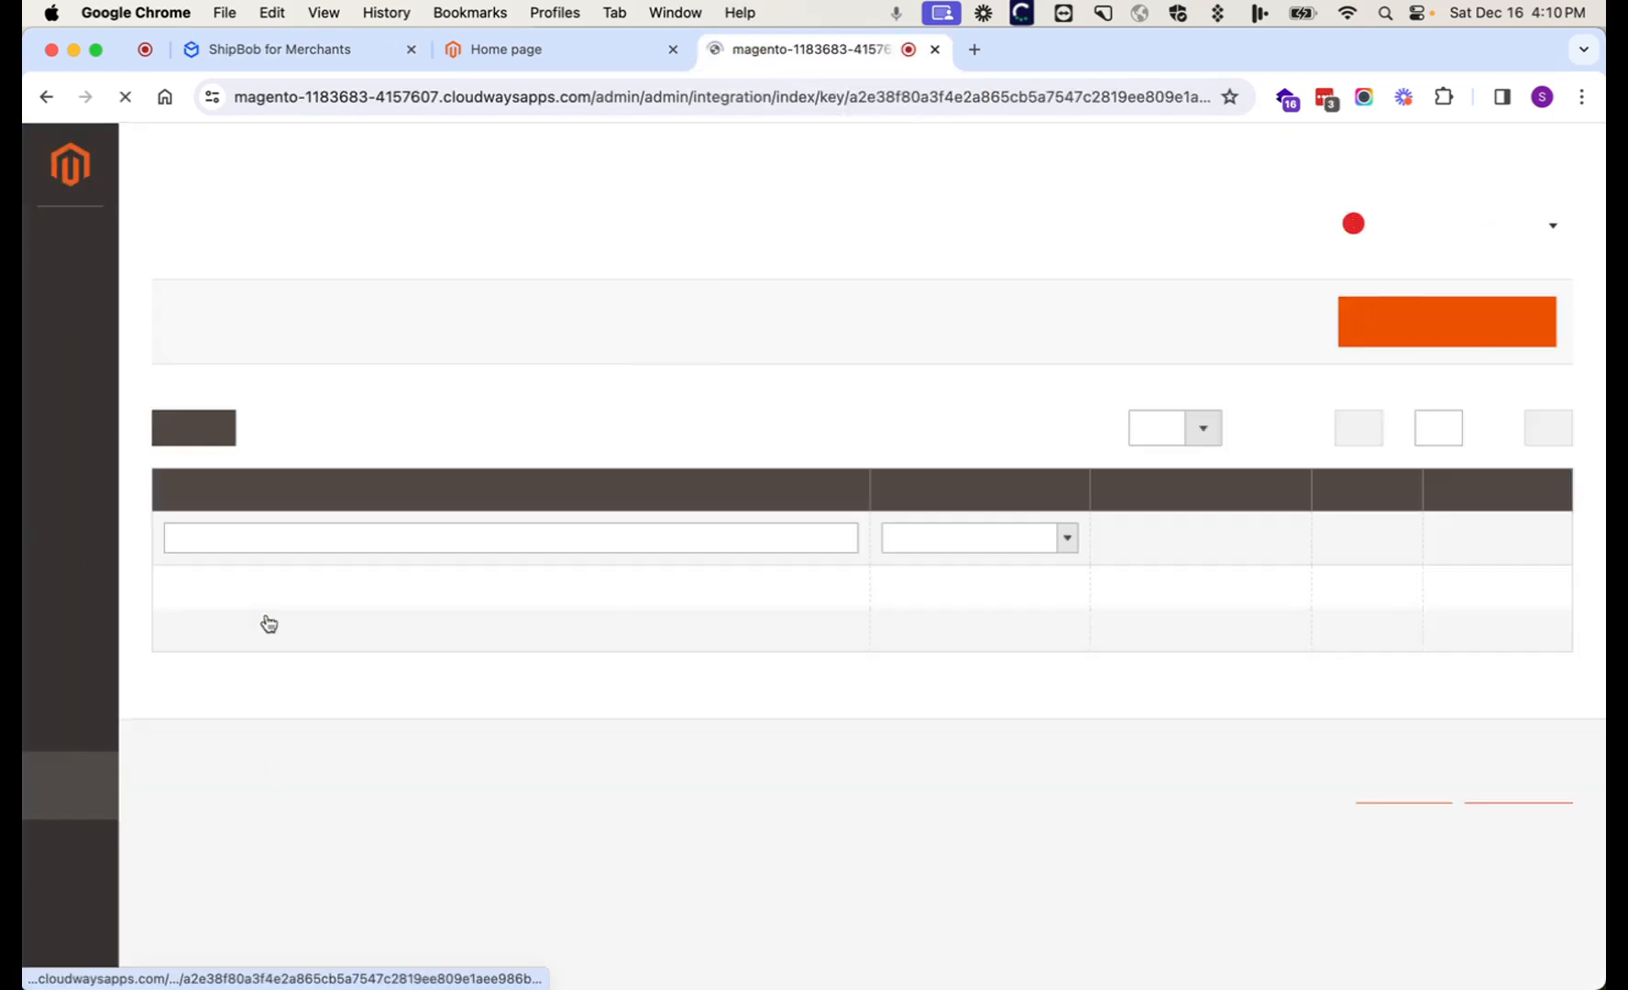
{"action": "left_click", "coordinate": [1389, 320]}
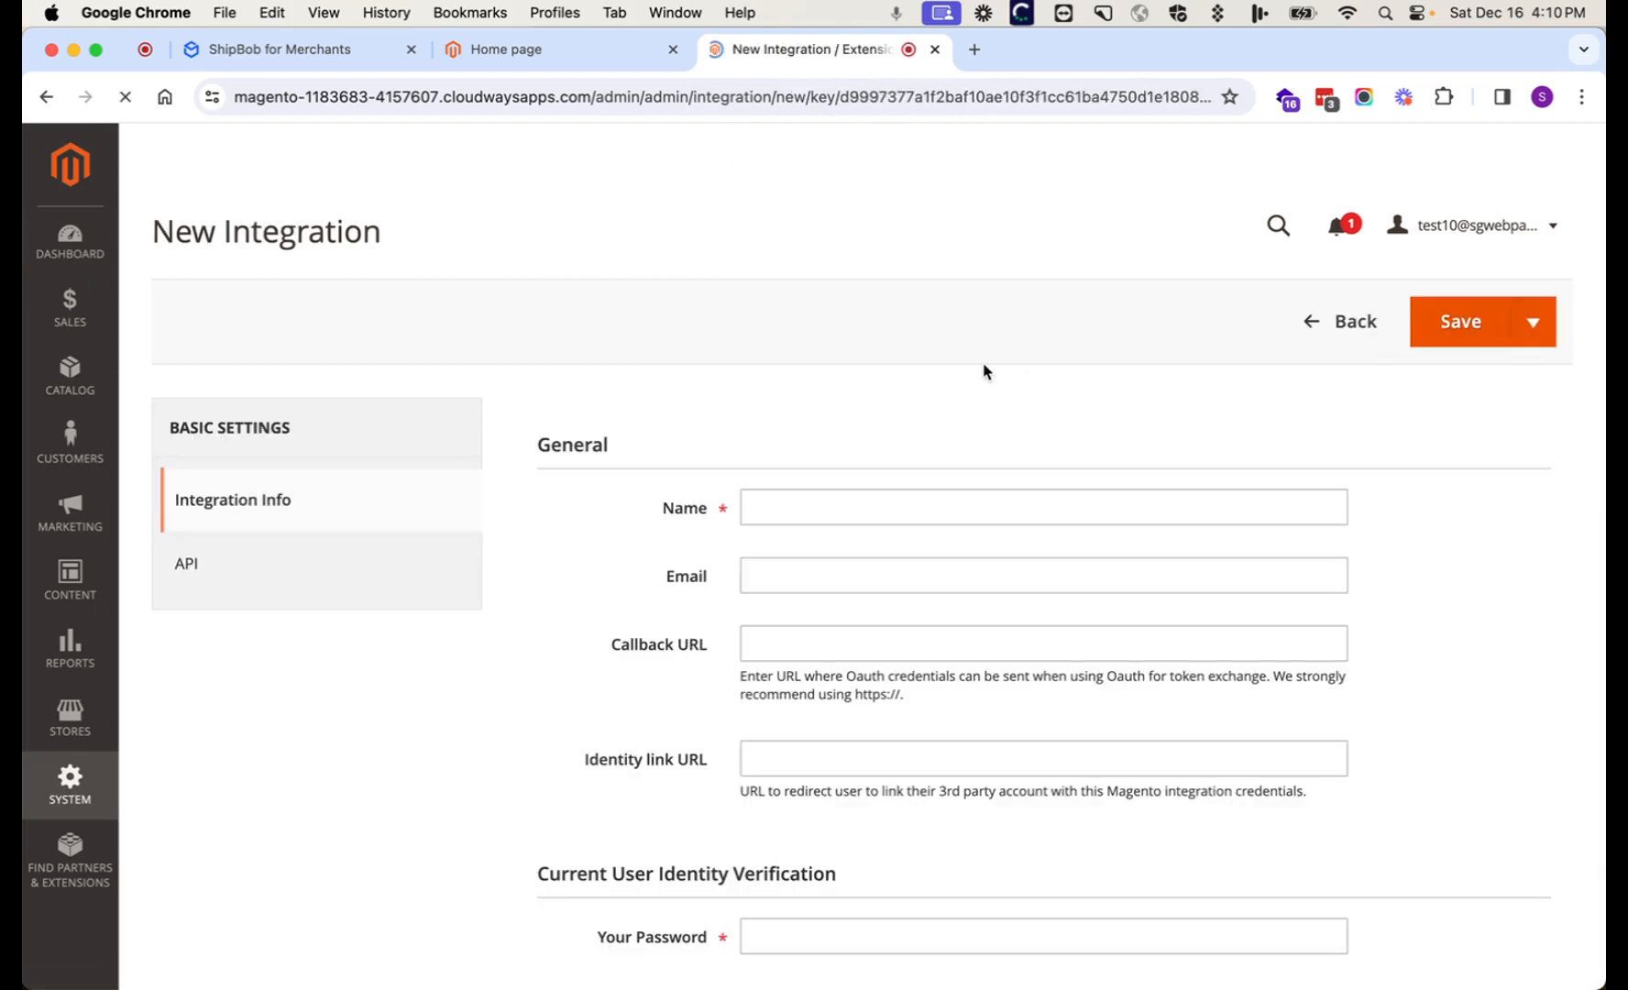
Step: Name the new integration "shipbob", enter the current user's password for identity verification and save the integration
{"action": "left_click", "coordinate": [853, 512]}
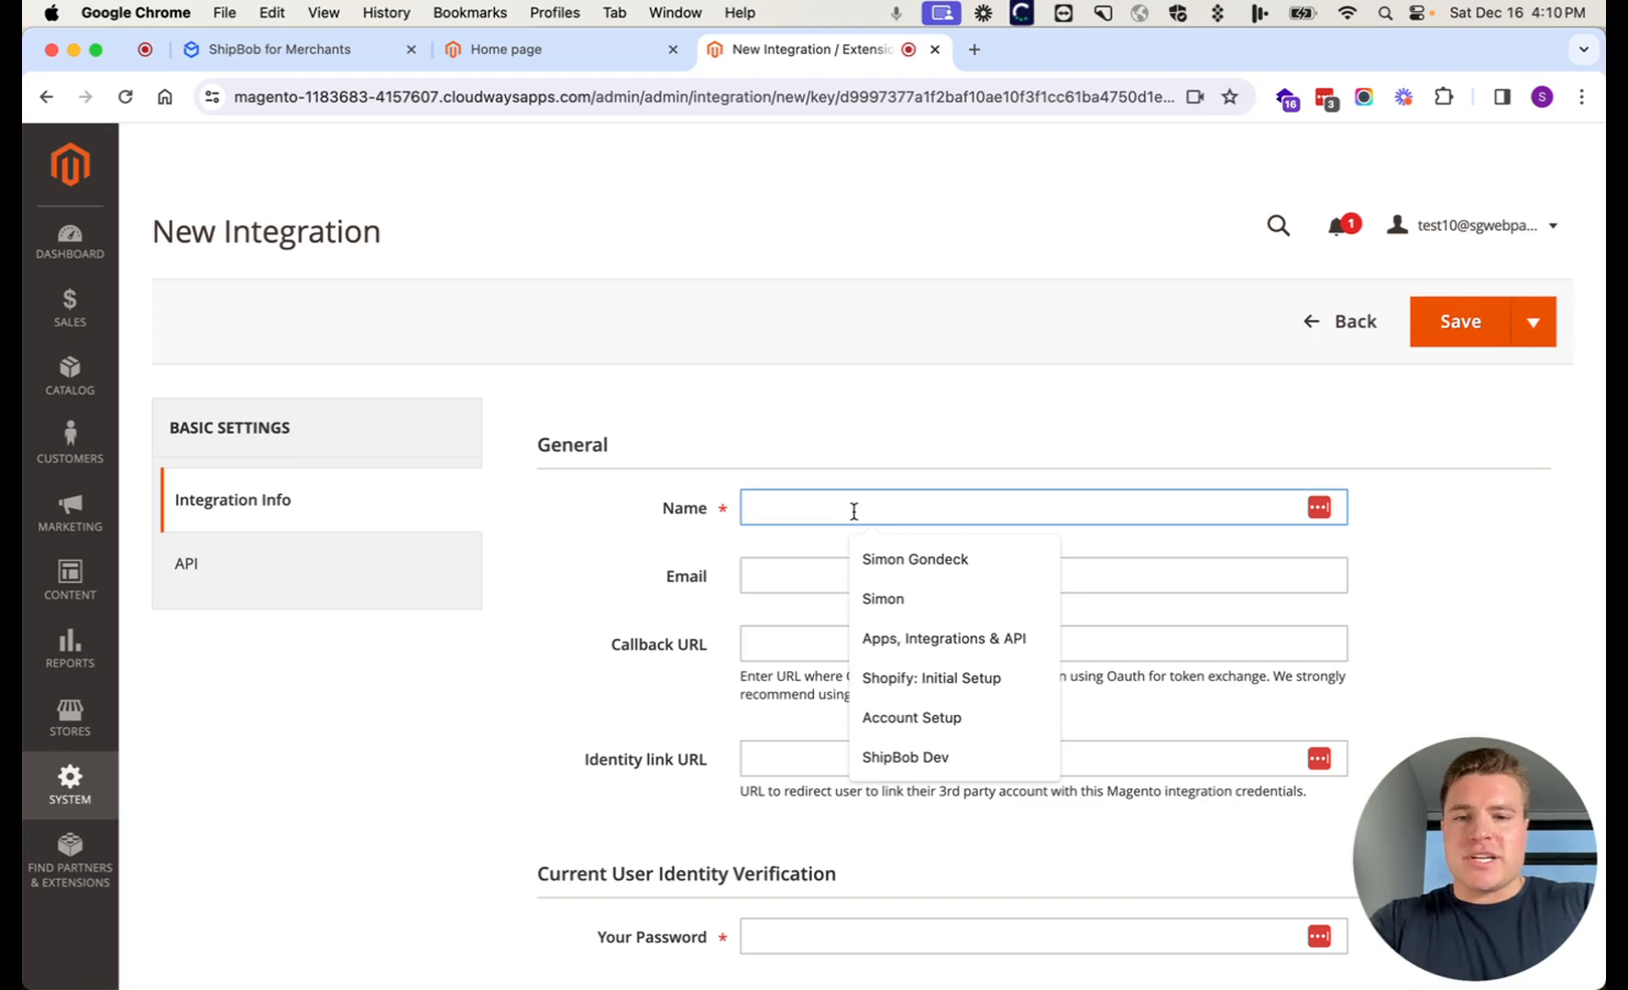
{"action": "type", "text": "shipbob"}
{"action": "left_click", "coordinate": [853, 443]}
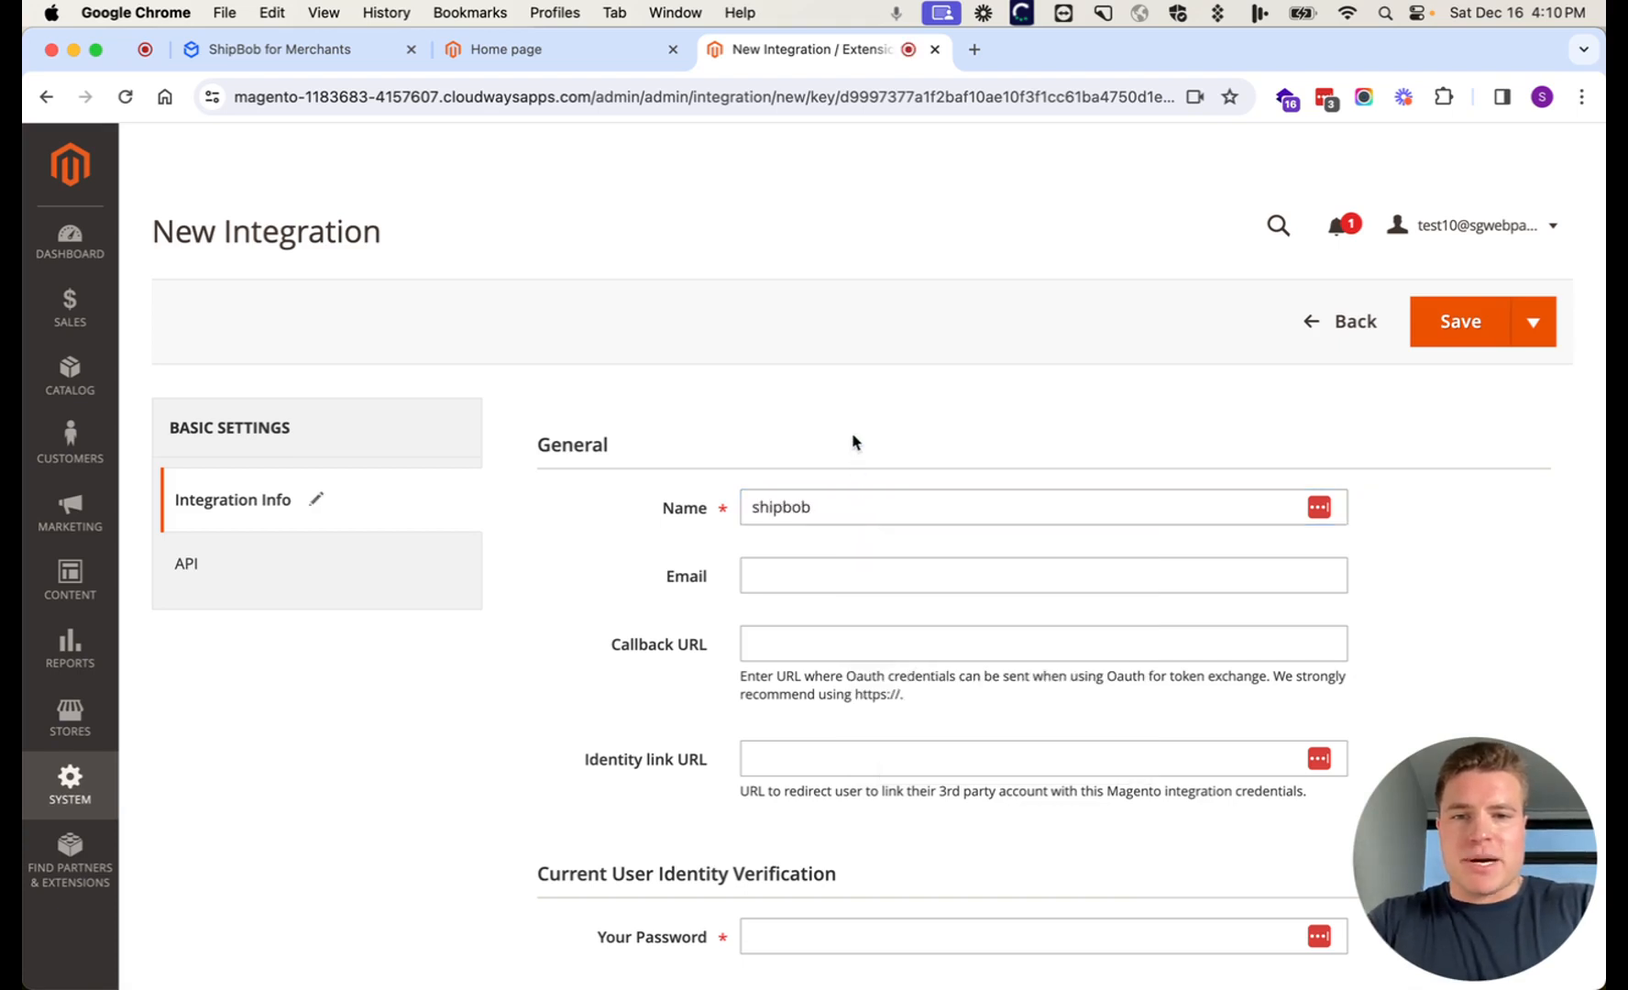
{"action": "scroll", "coordinate": [846, 636], "scroll_direction": "down", "scroll_amount": 1}
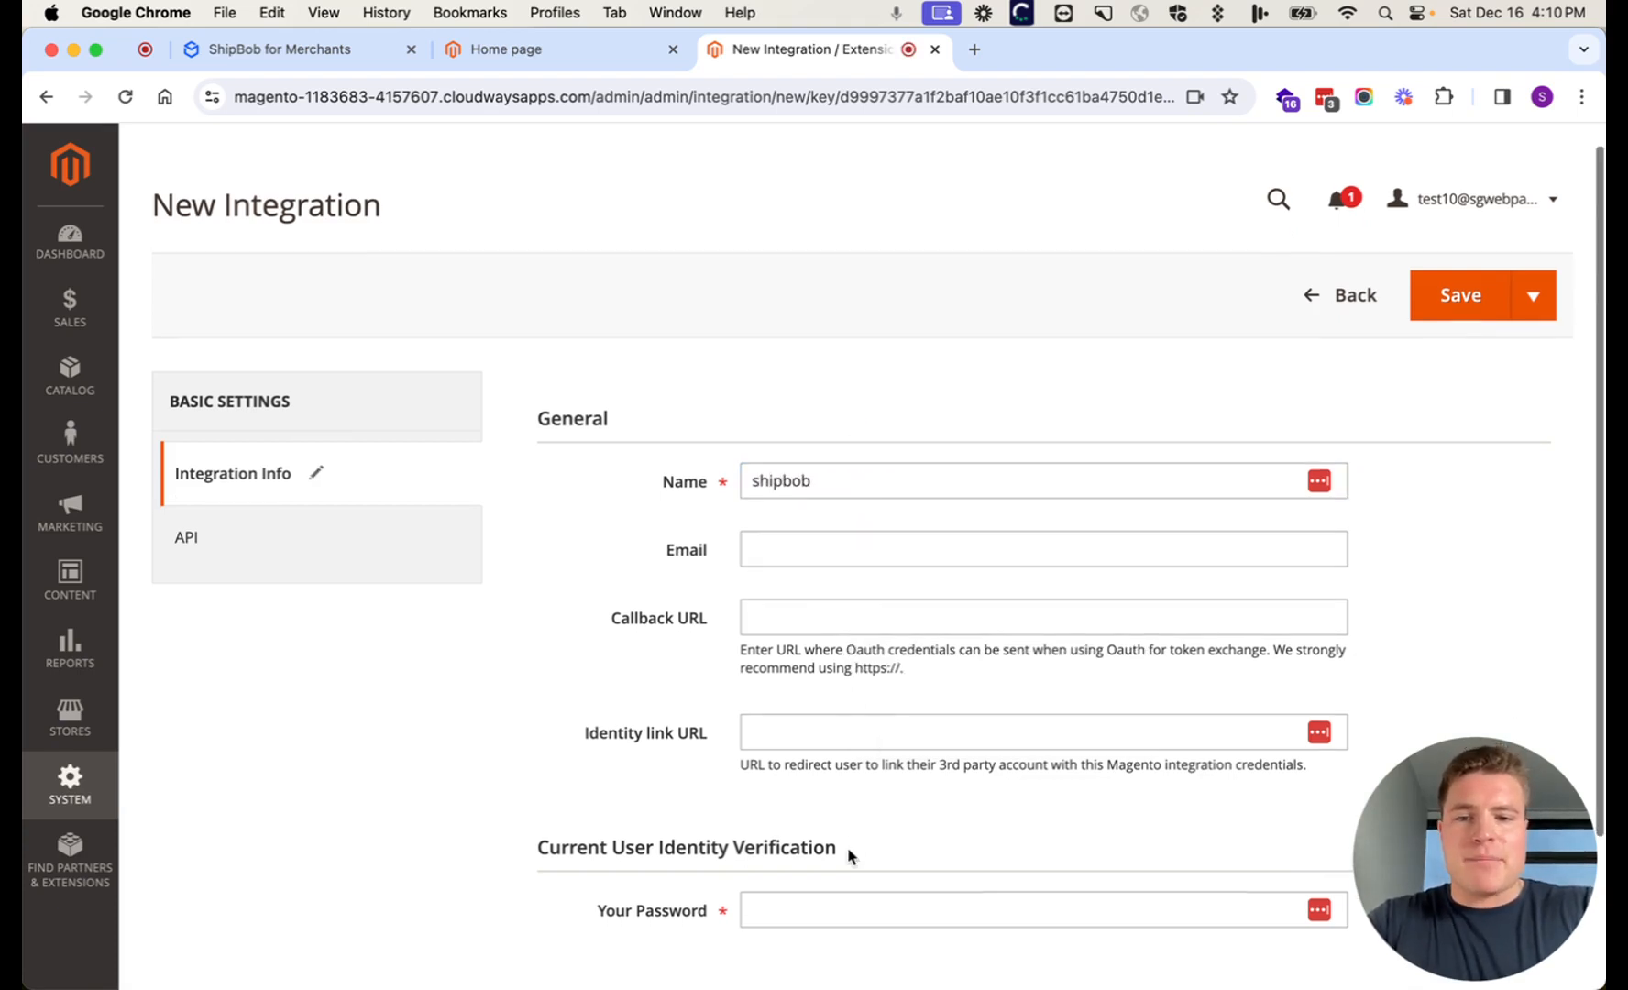
{"action": "left_click", "coordinate": [848, 898]}
{"action": "key", "text": "super+v"}
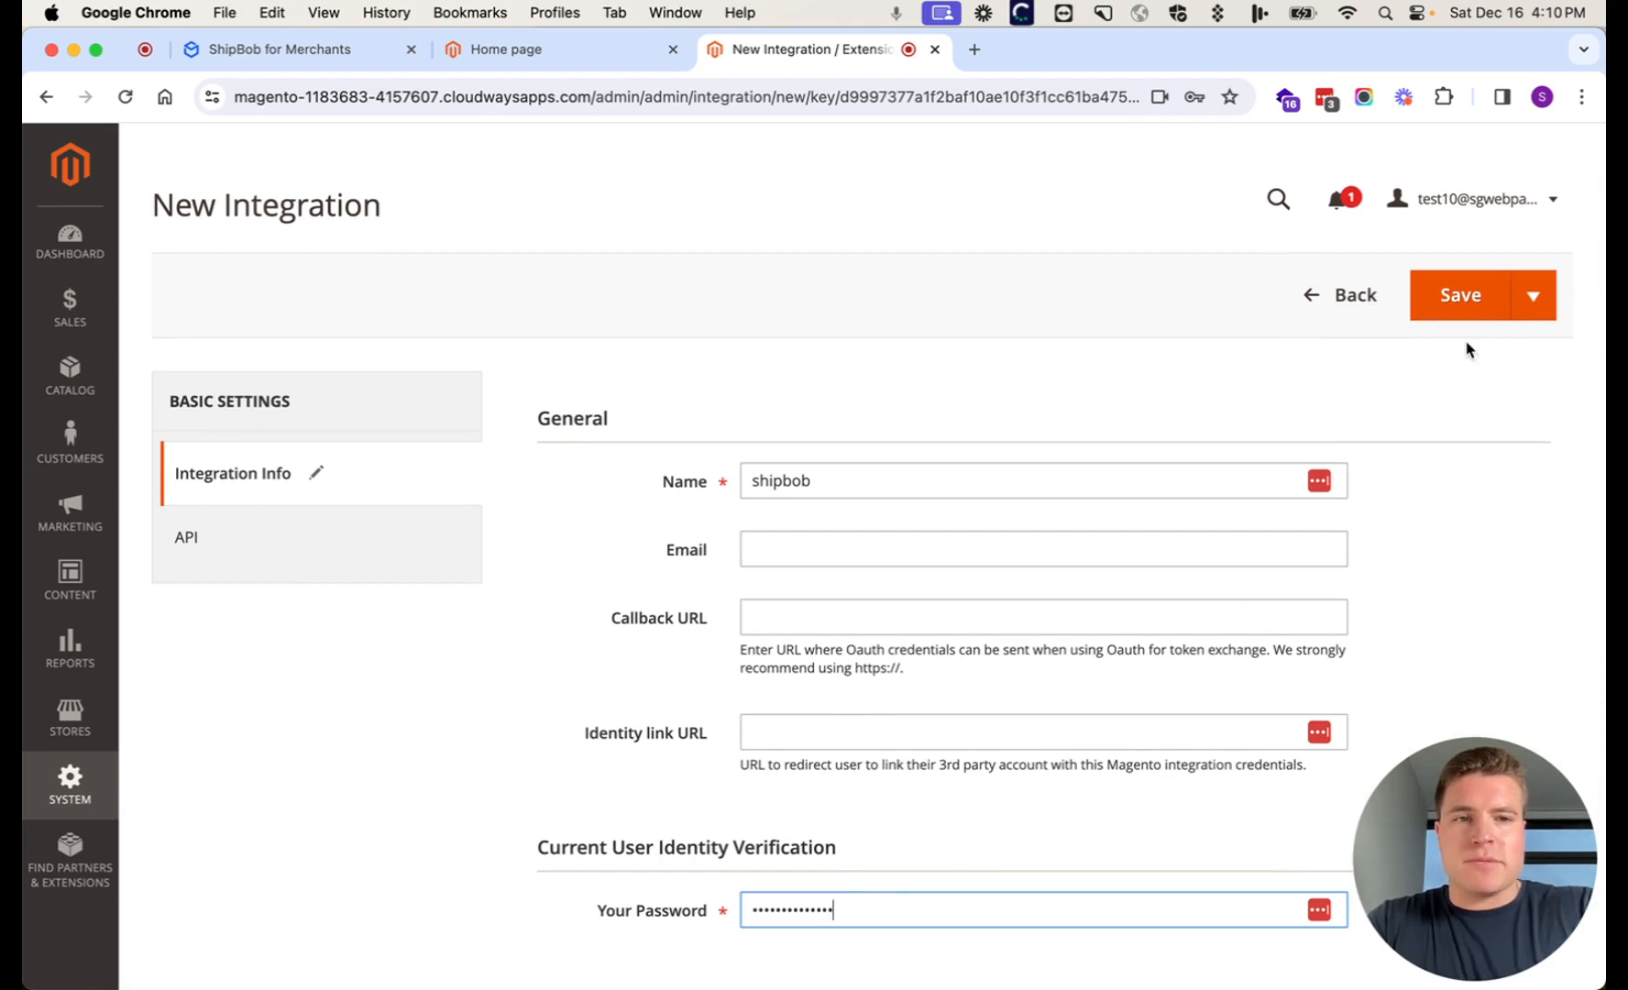
{"action": "left_click", "coordinate": [1465, 314]}
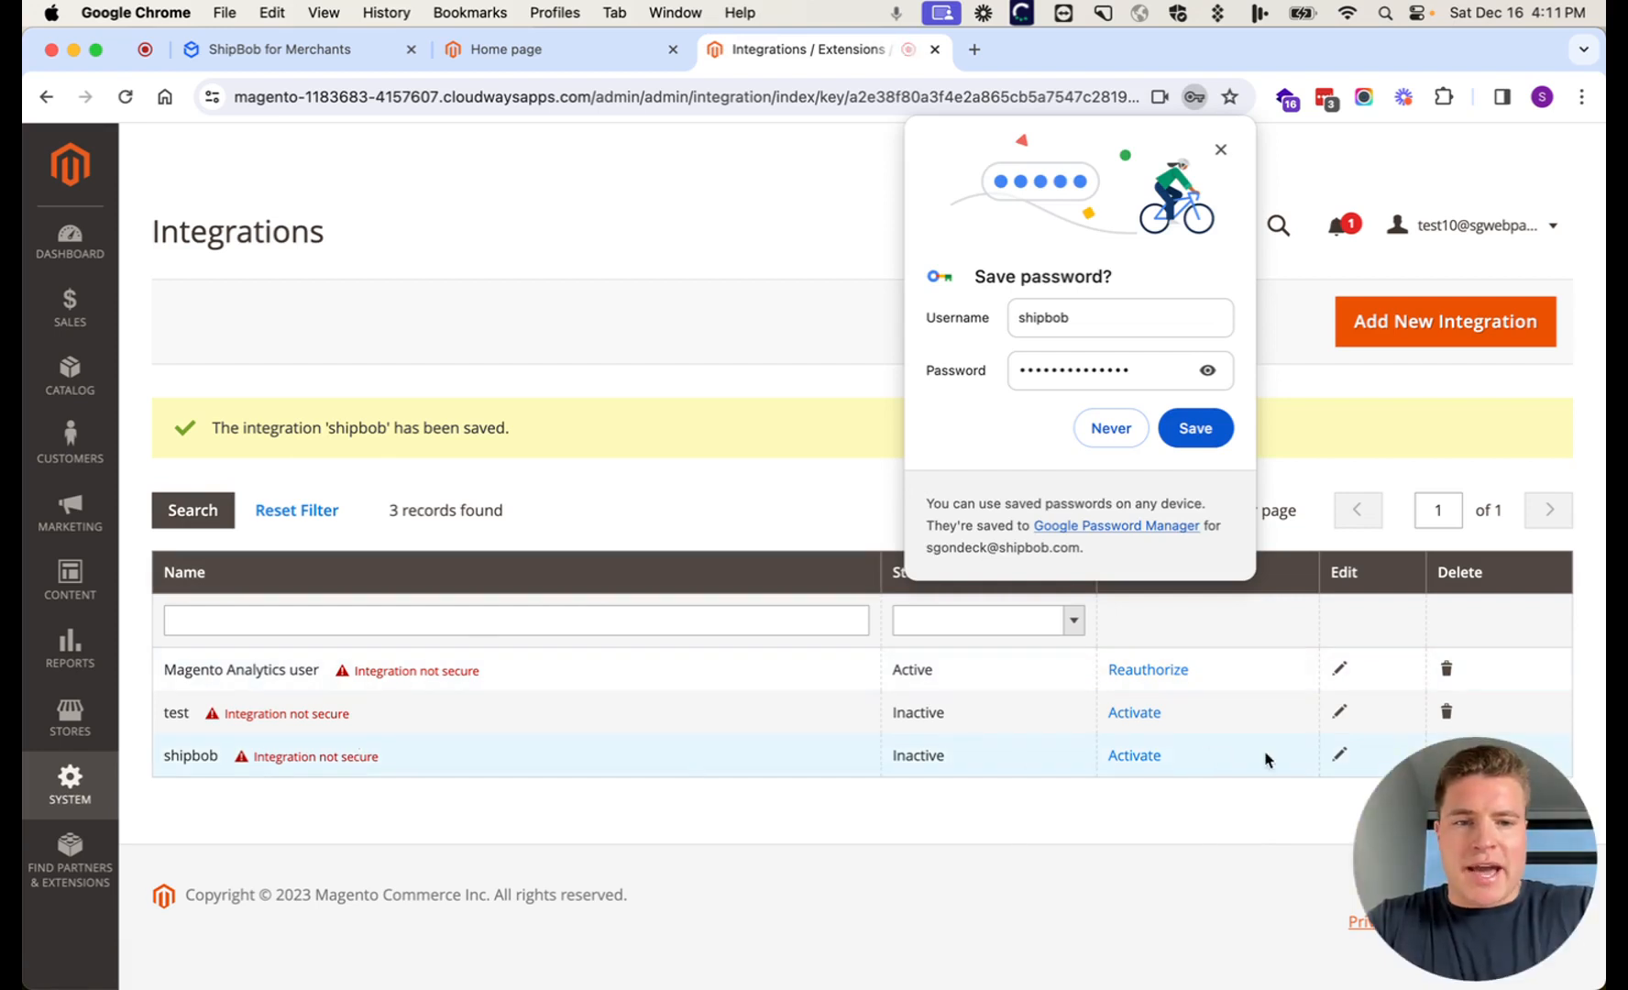
Step: Open the shipbob integration for editing, dismiss the browser's save-password prompt and display its API resource settings
{"action": "left_click", "coordinate": [1340, 760]}
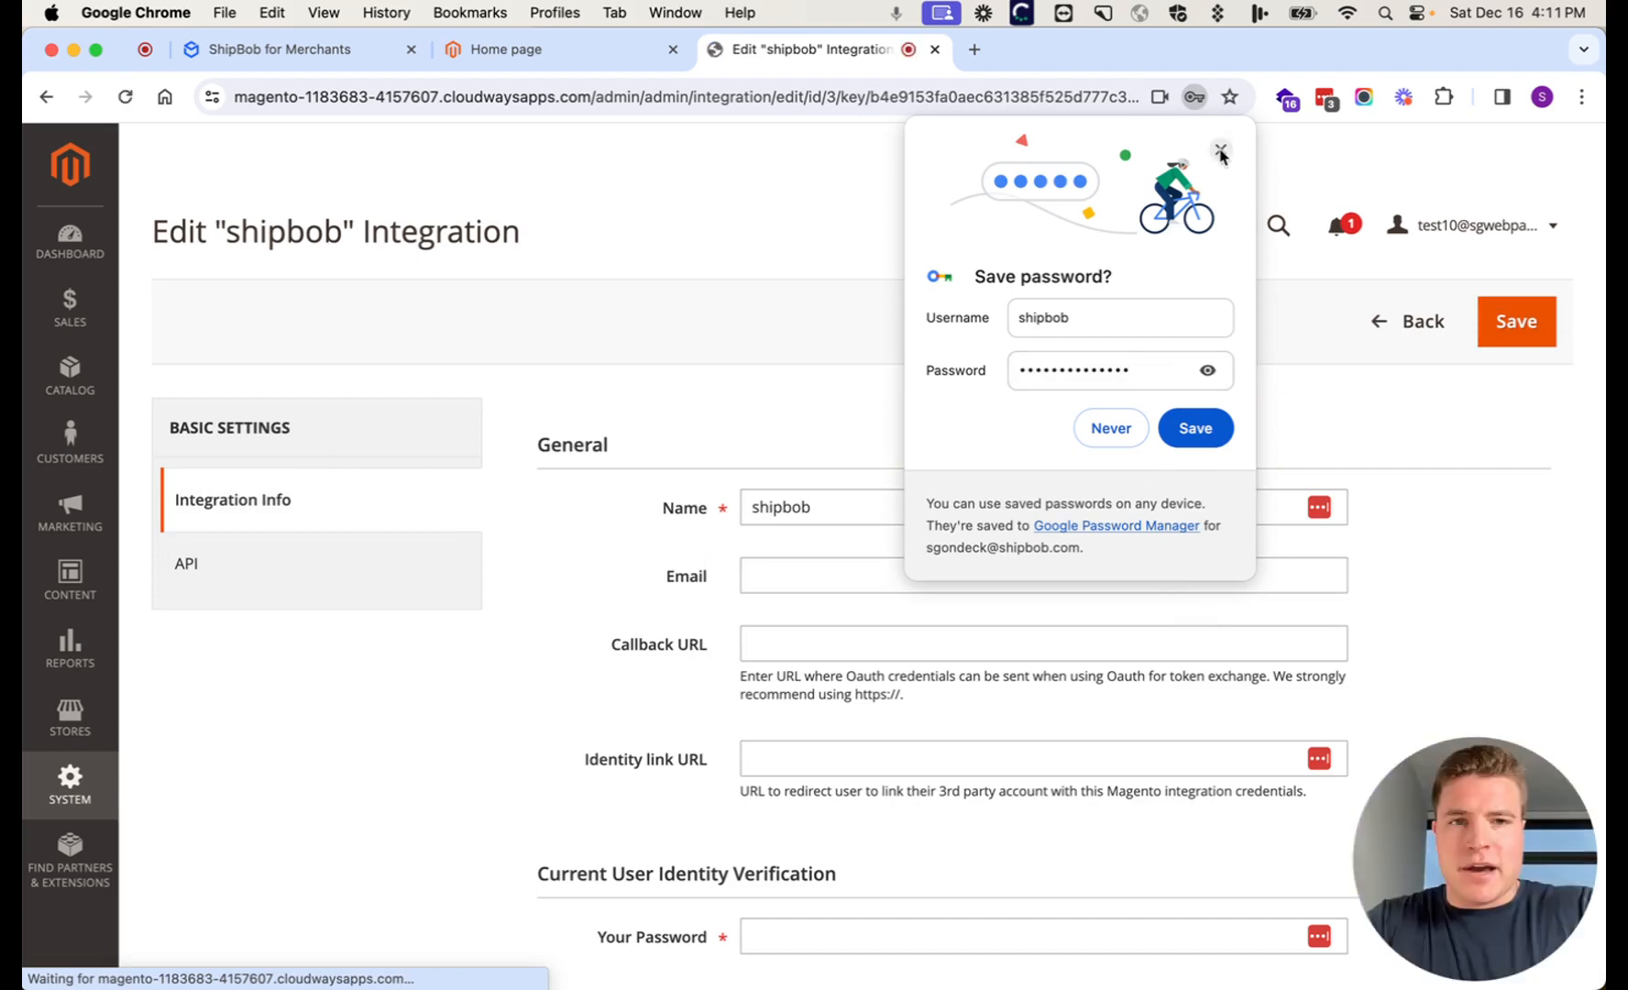
{"action": "left_click", "coordinate": [1220, 150]}
{"action": "scroll", "coordinate": [782, 456], "scroll_direction": "down", "scroll_amount": 1}
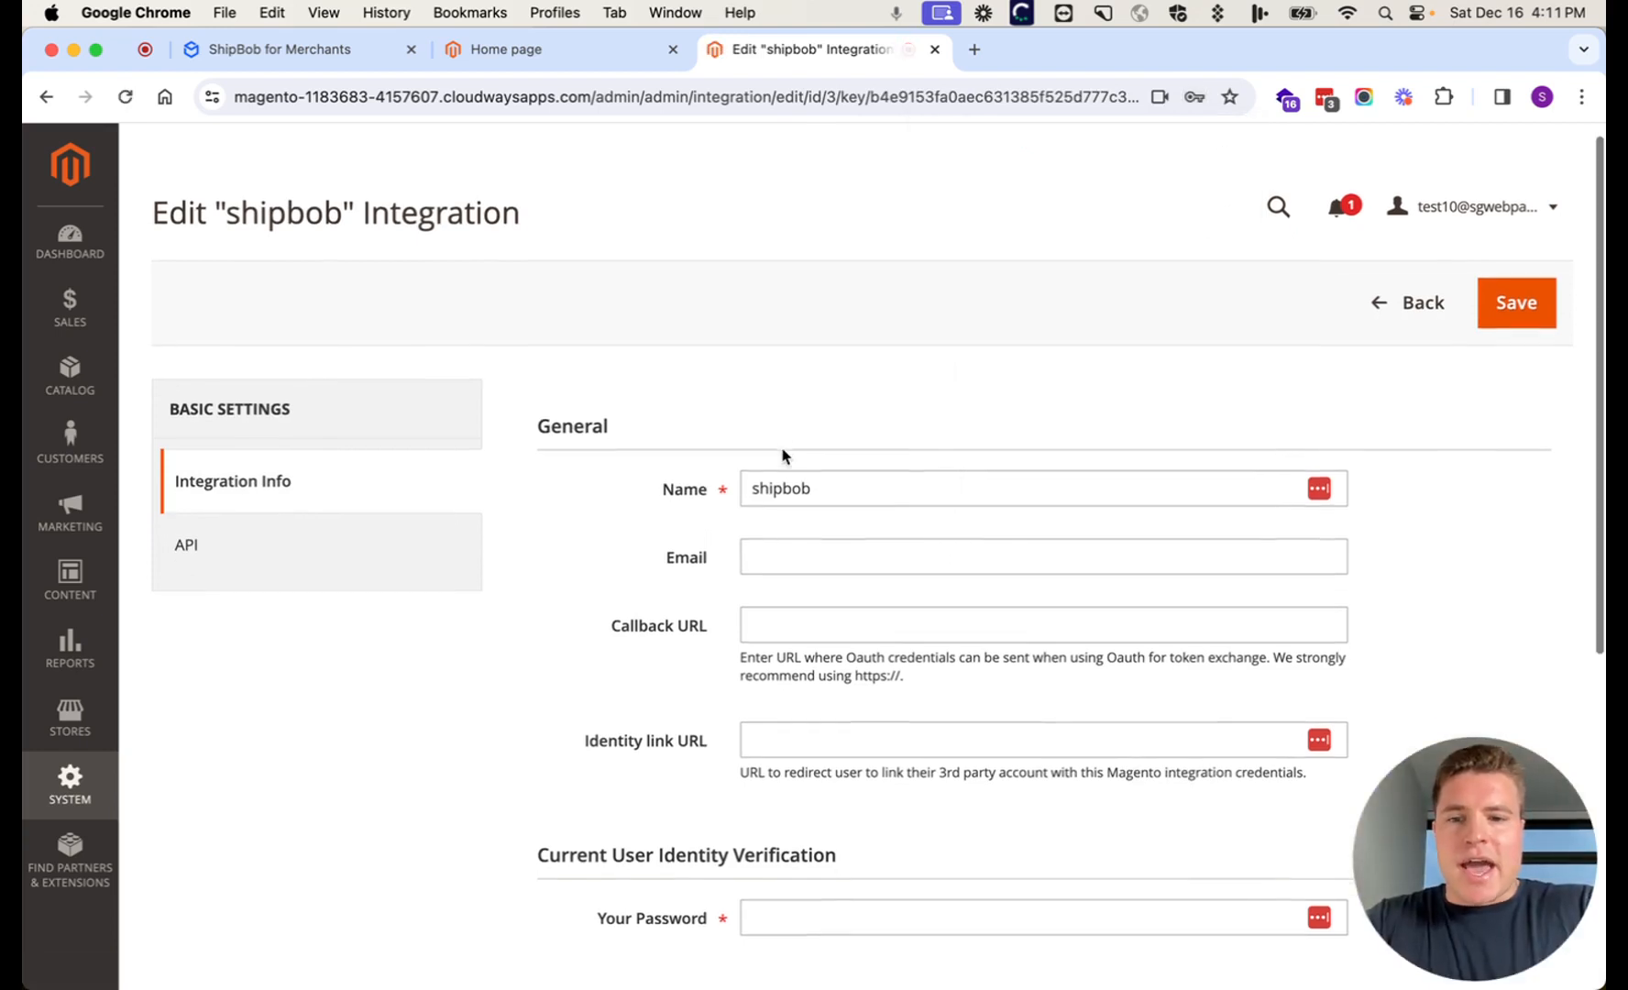
{"action": "left_click", "coordinate": [386, 545]}
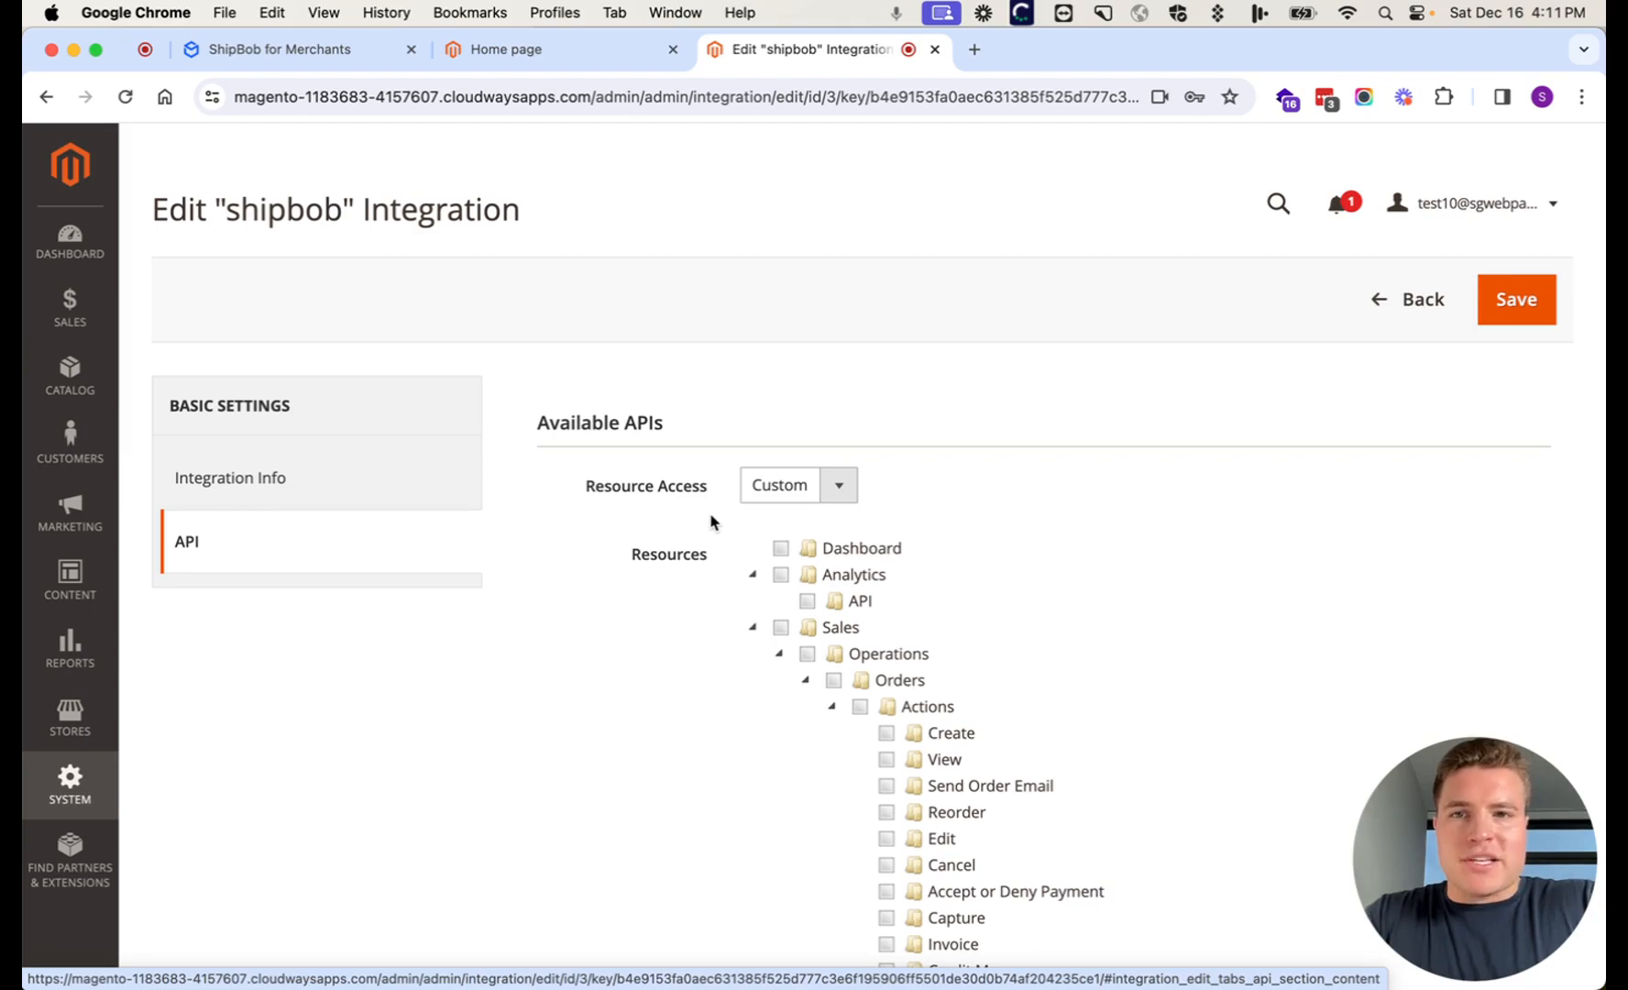
Step: Find the required API resources in ShipBob's Adobe Commerce setup article and place its window beside the Magento resource tree
{"action": "key", "text": "super+grave"}
{"action": "scroll", "coordinate": [711, 515], "scroll_direction": "down", "scroll_amount": 15}
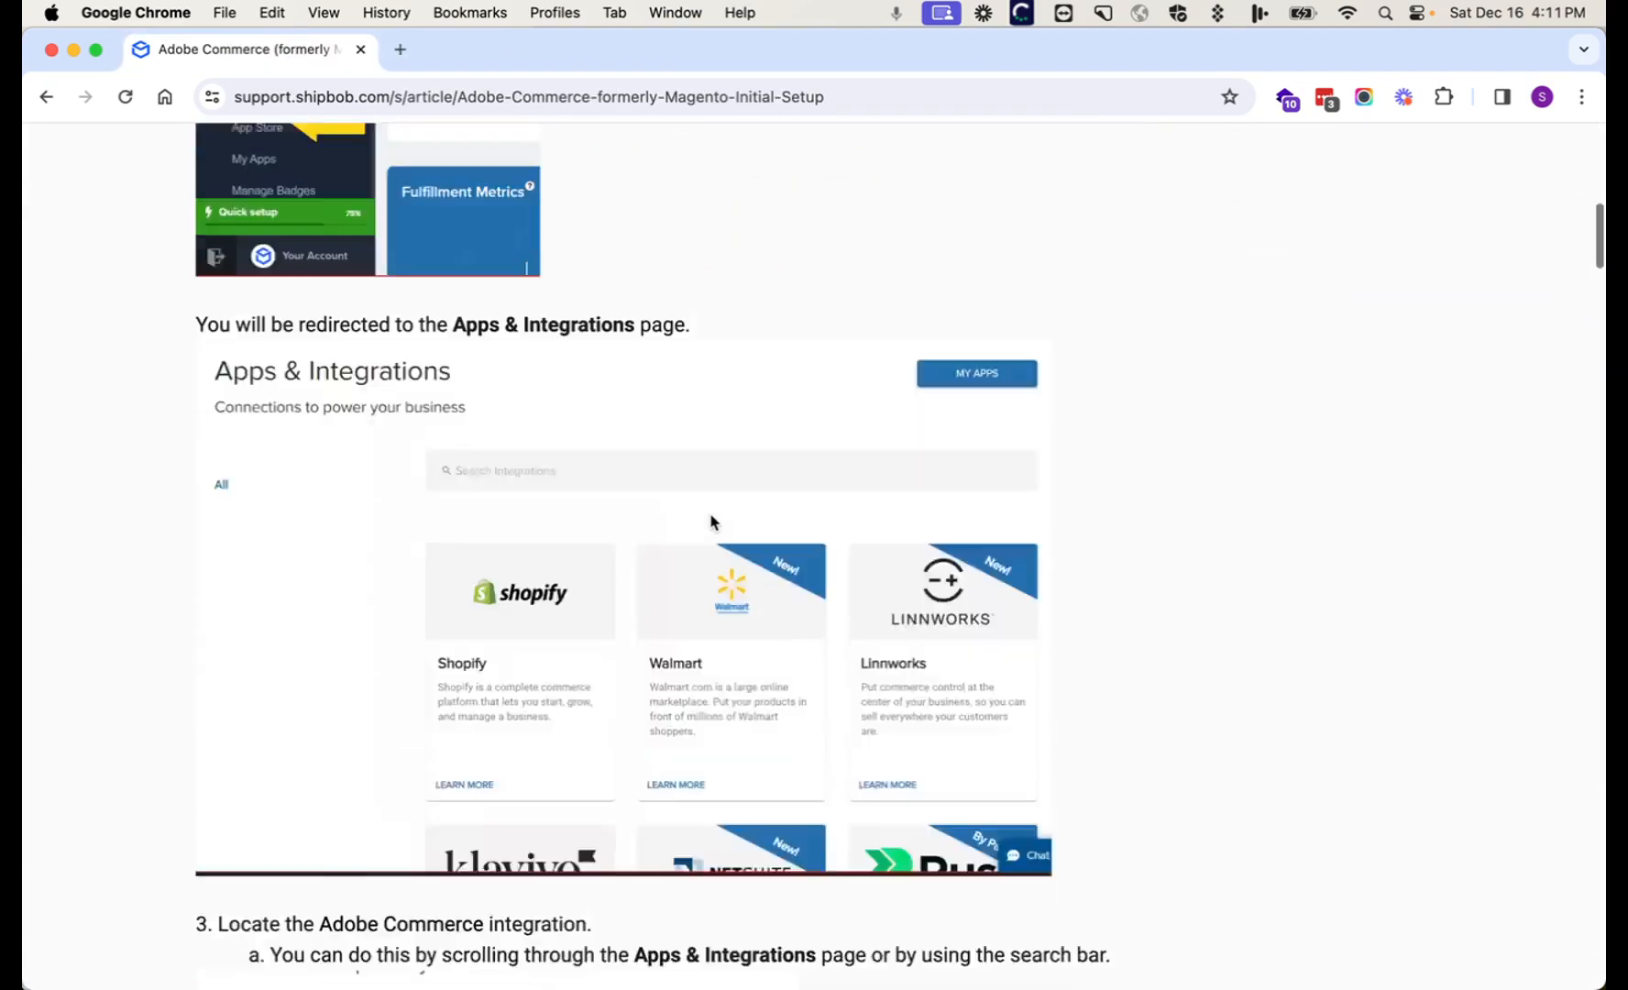
{"action": "scroll", "coordinate": [710, 522], "scroll_direction": "down", "scroll_amount": 15}
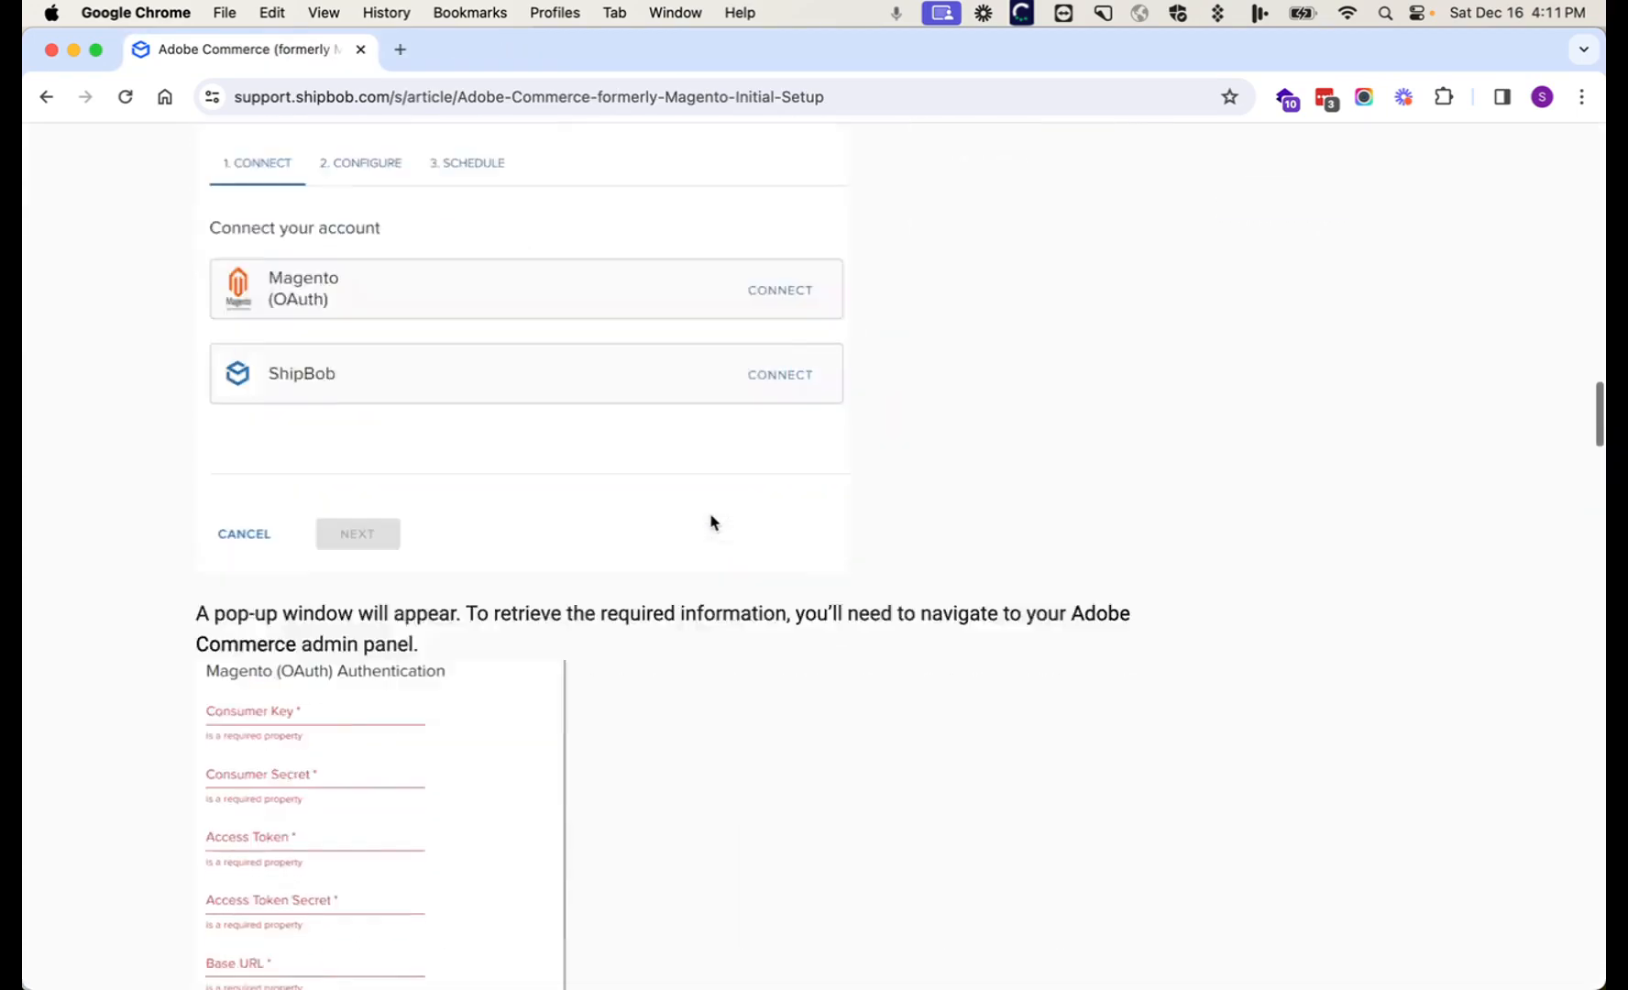
{"action": "scroll", "coordinate": [710, 522], "scroll_direction": "down", "scroll_amount": 15}
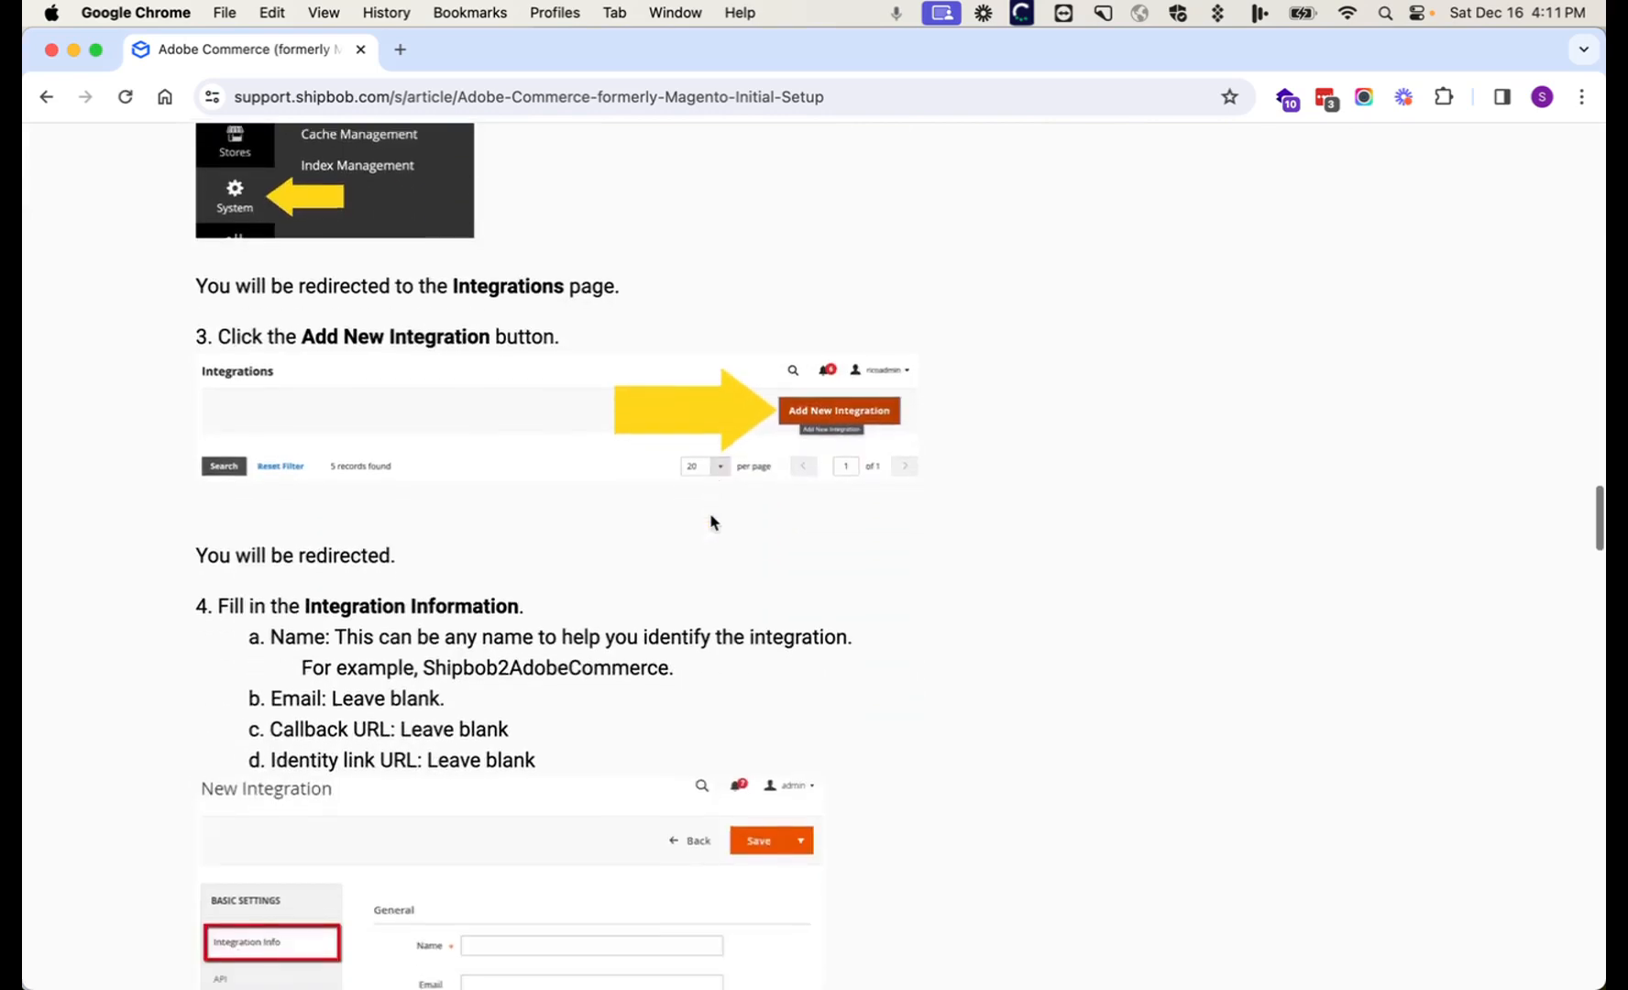
{"action": "scroll", "coordinate": [710, 523], "scroll_direction": "down", "scroll_amount": 5}
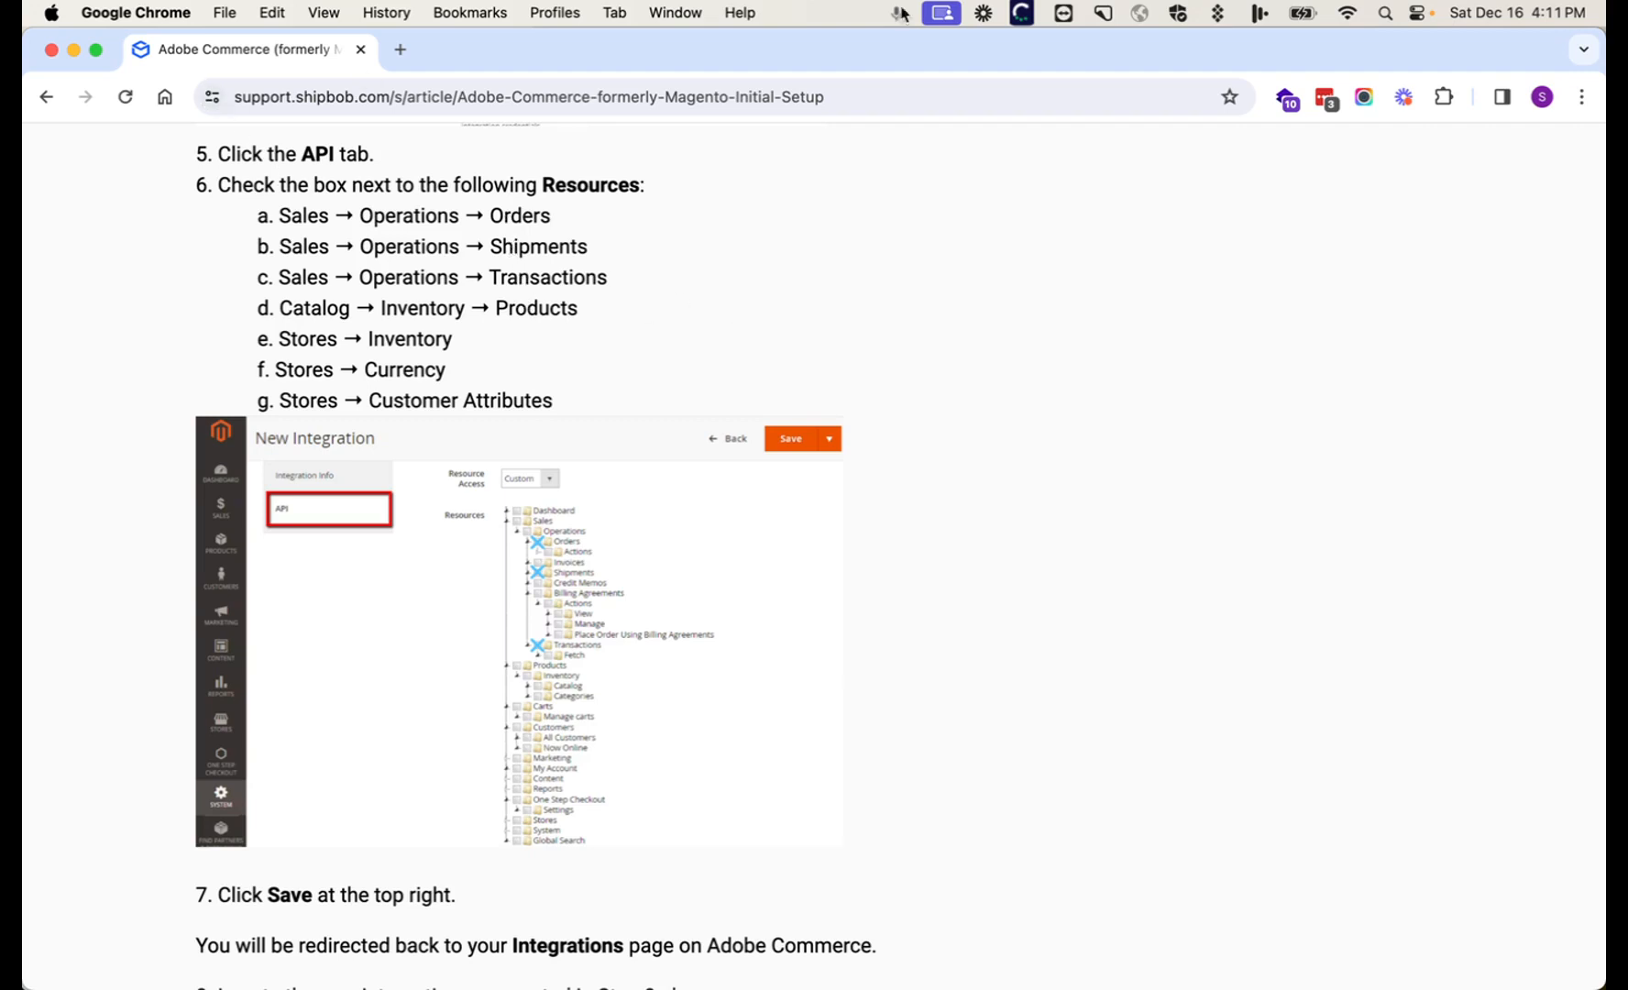
{"action": "left_click_drag", "start_coordinate": [1598, 35], "coordinate": [667, 17]}
{"action": "scroll", "coordinate": [601, 284], "scroll_direction": "up", "scroll_amount": 5}
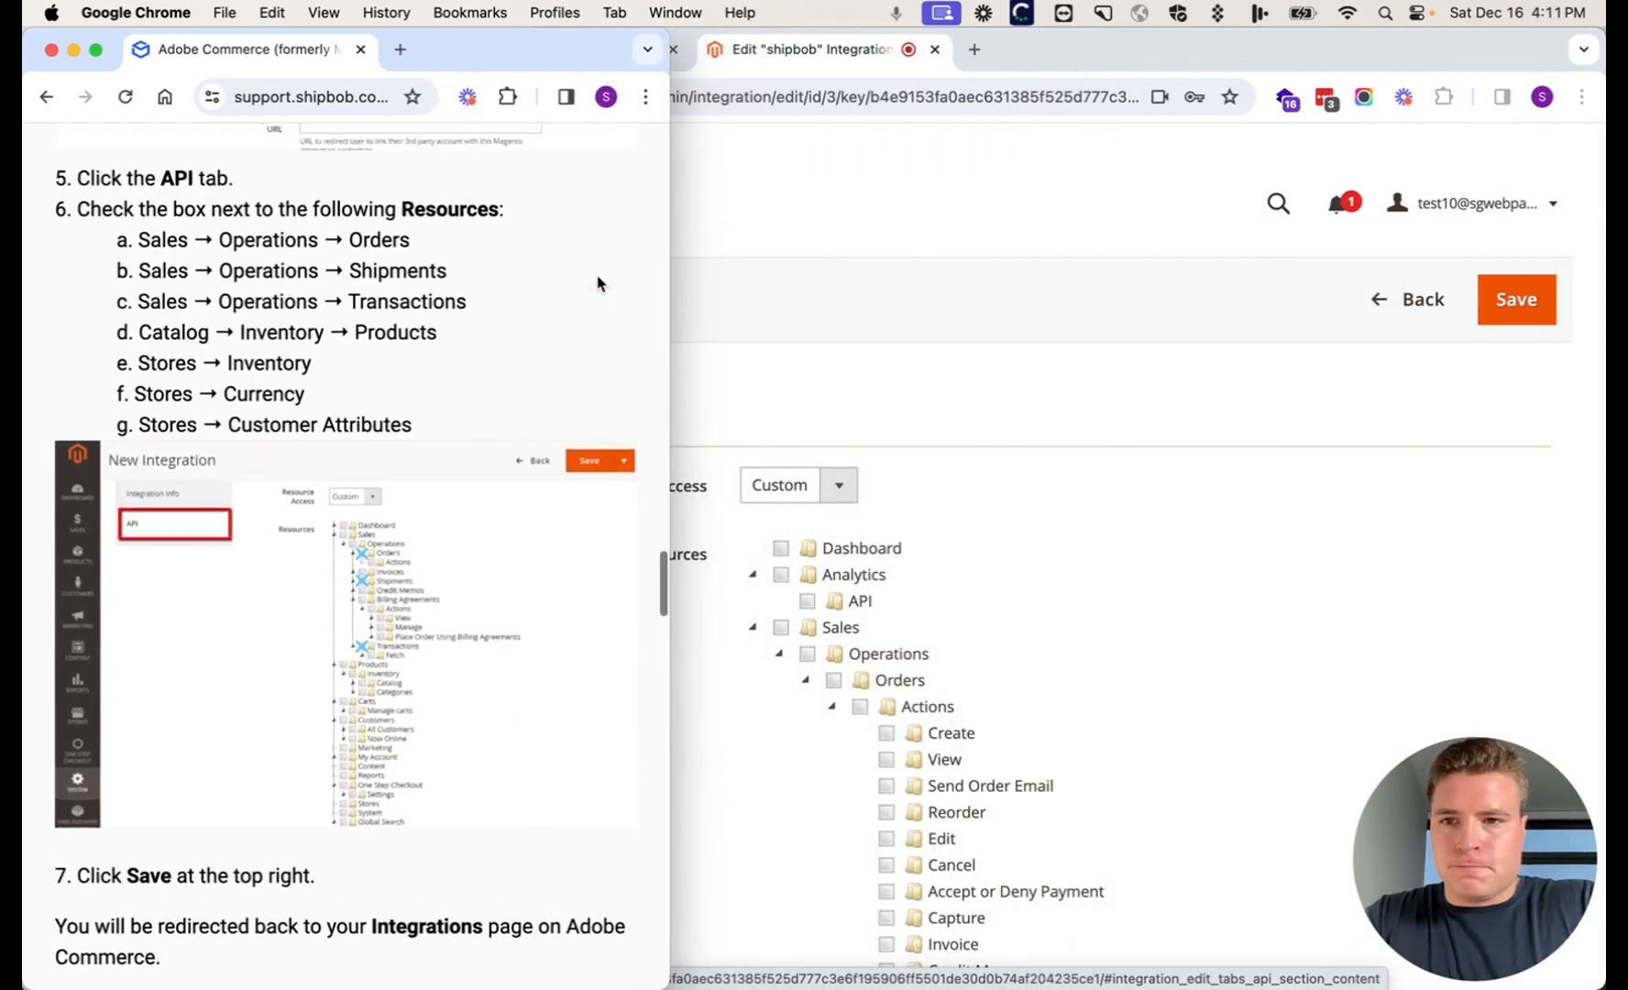
Step: Grant the integration access to Orders, Shipments and Transactions under Sales > Operations, collapsing the Orders and Billing Agreements branches
{"action": "left_click", "coordinate": [1064, 407]}
{"action": "key", "text": "super+f"}
{"action": "type", "text": "orders"}
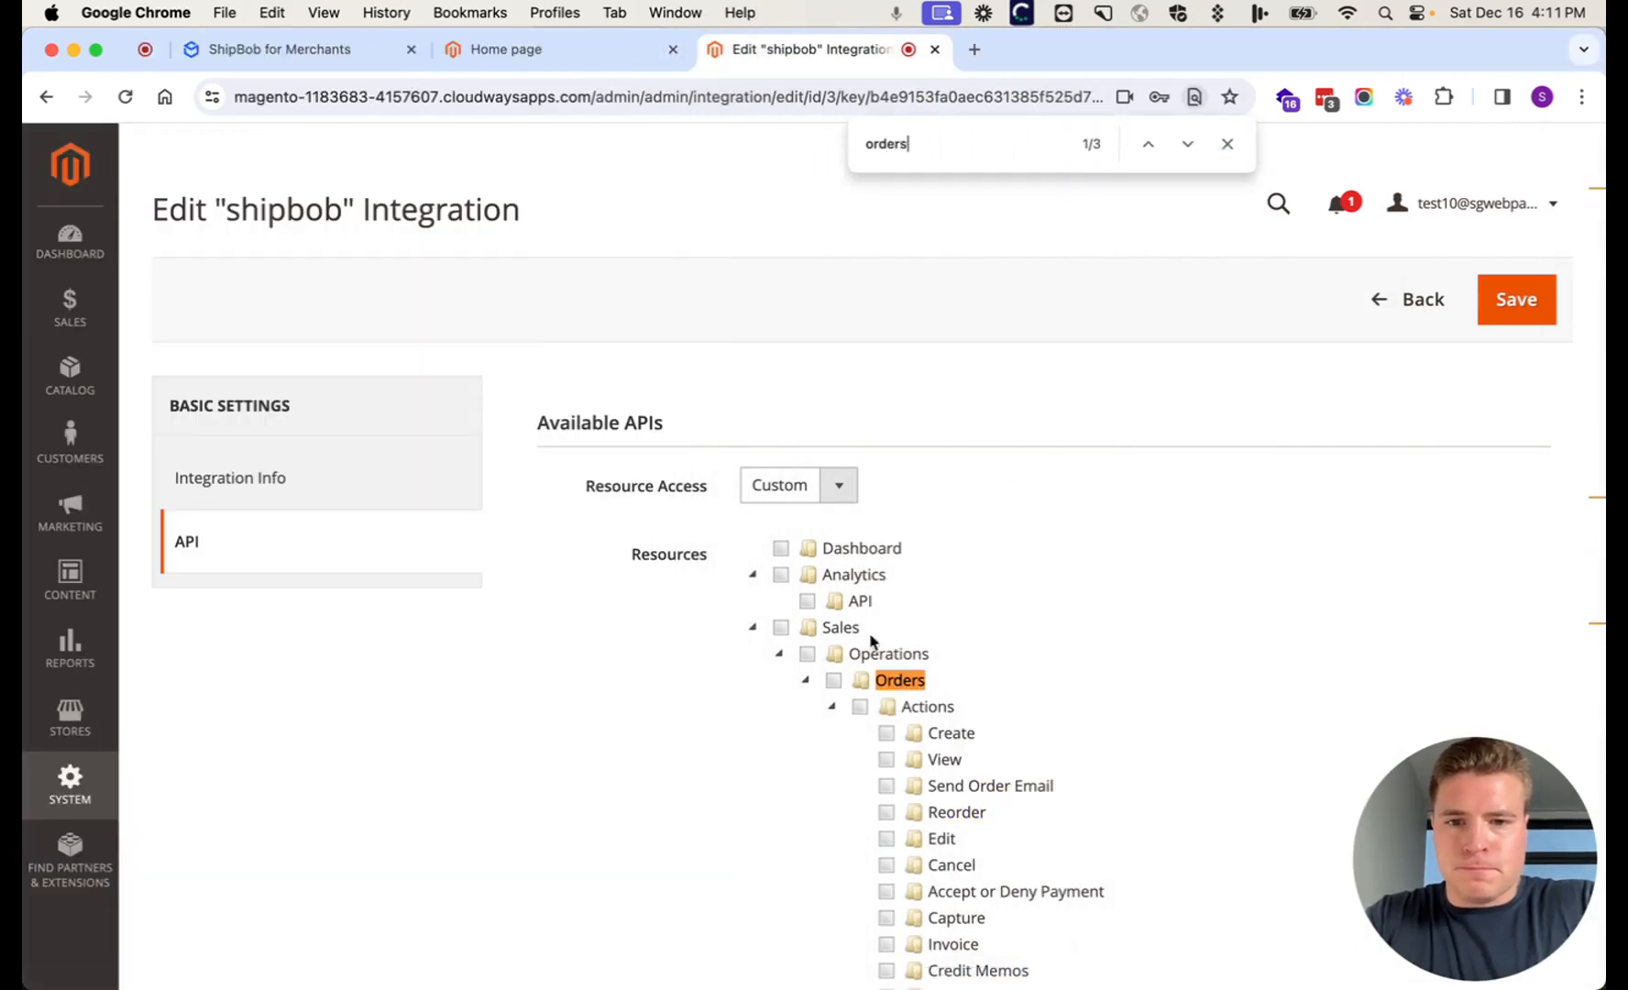
{"action": "left_click", "coordinate": [834, 683]}
{"action": "left_click", "coordinate": [806, 682]}
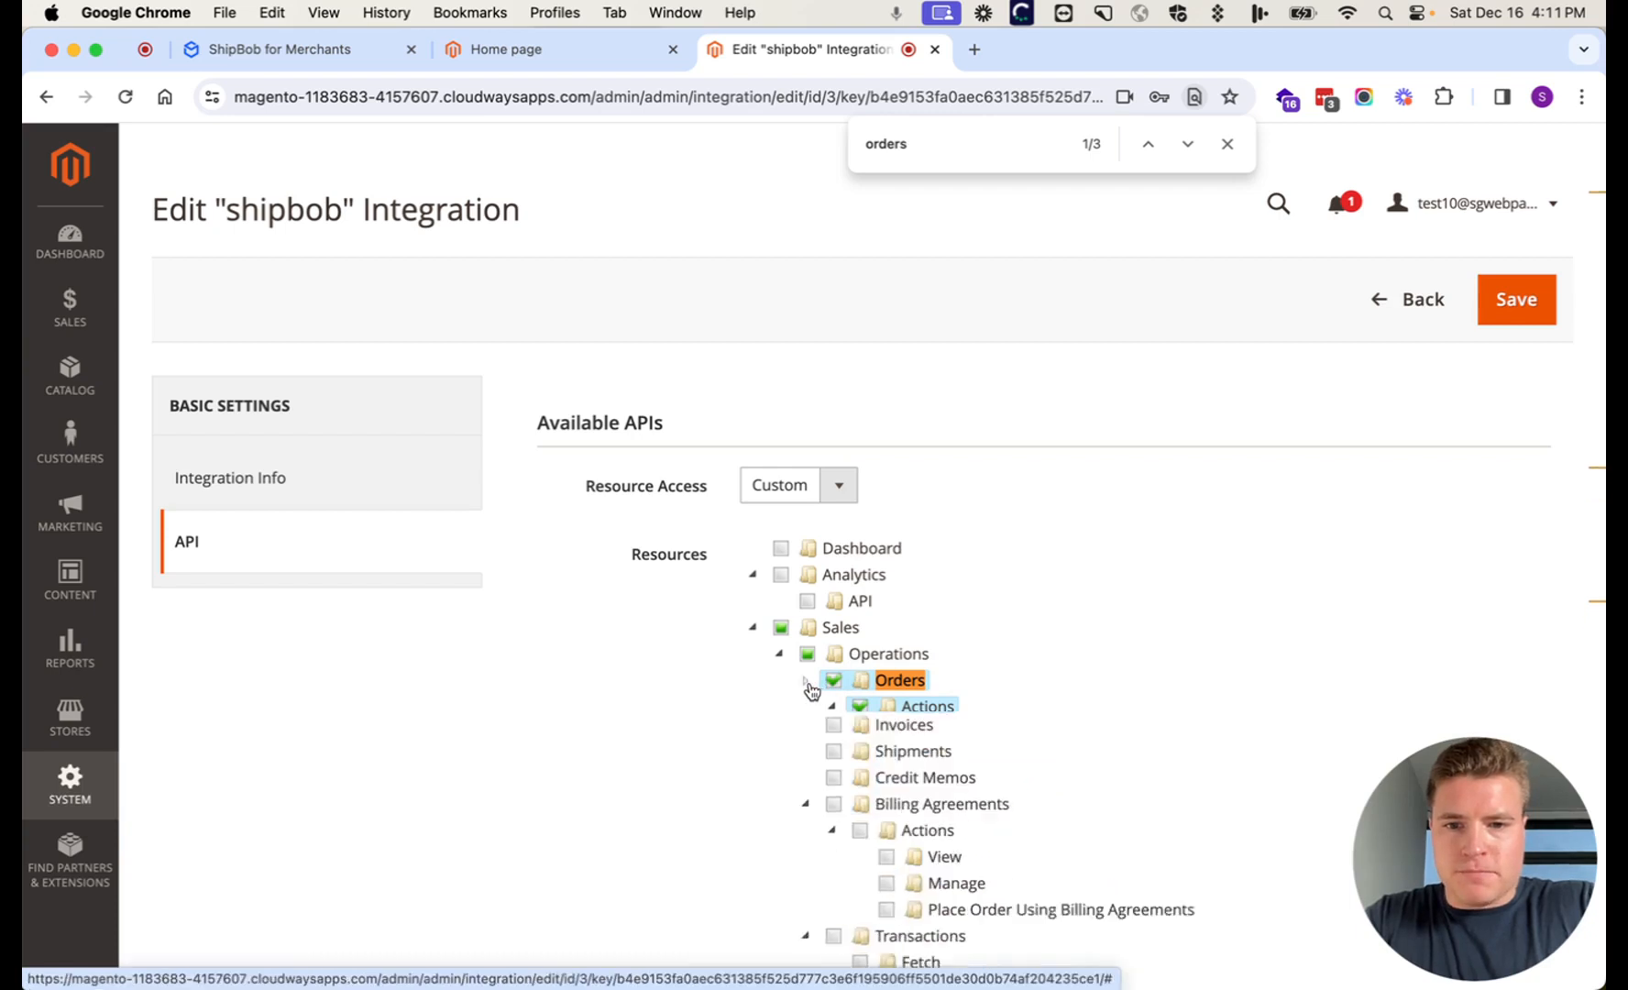
{"action": "left_click", "coordinate": [834, 734]}
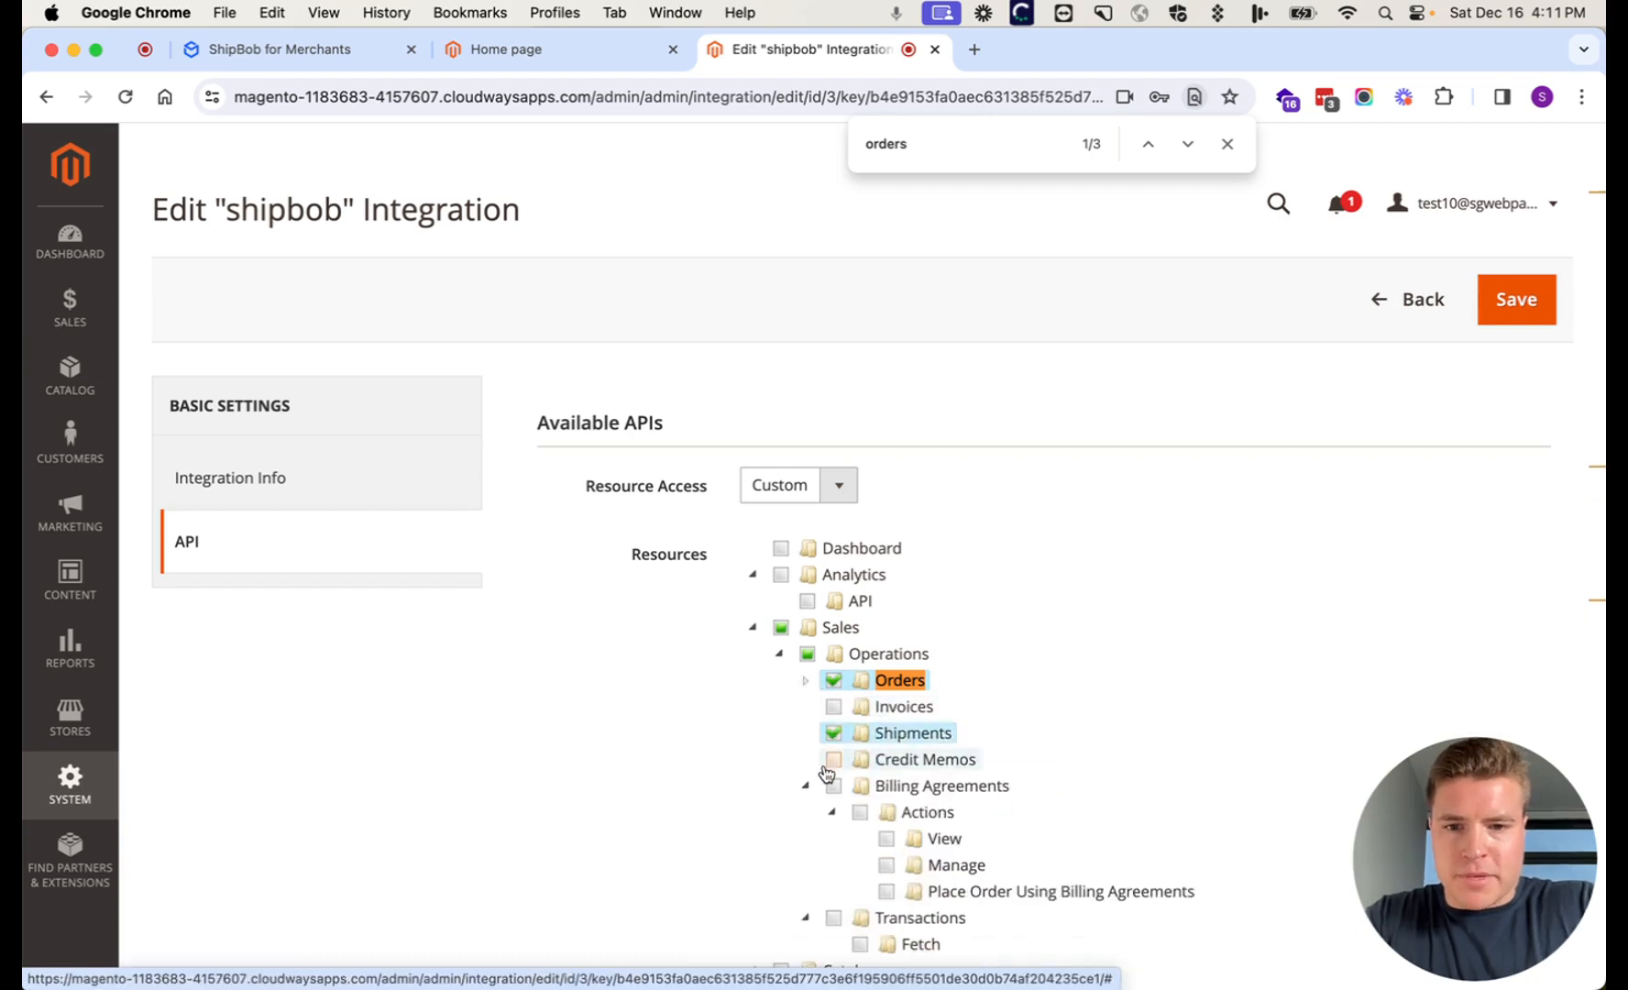
{"action": "left_click", "coordinate": [806, 786]}
{"action": "left_click", "coordinate": [830, 814]}
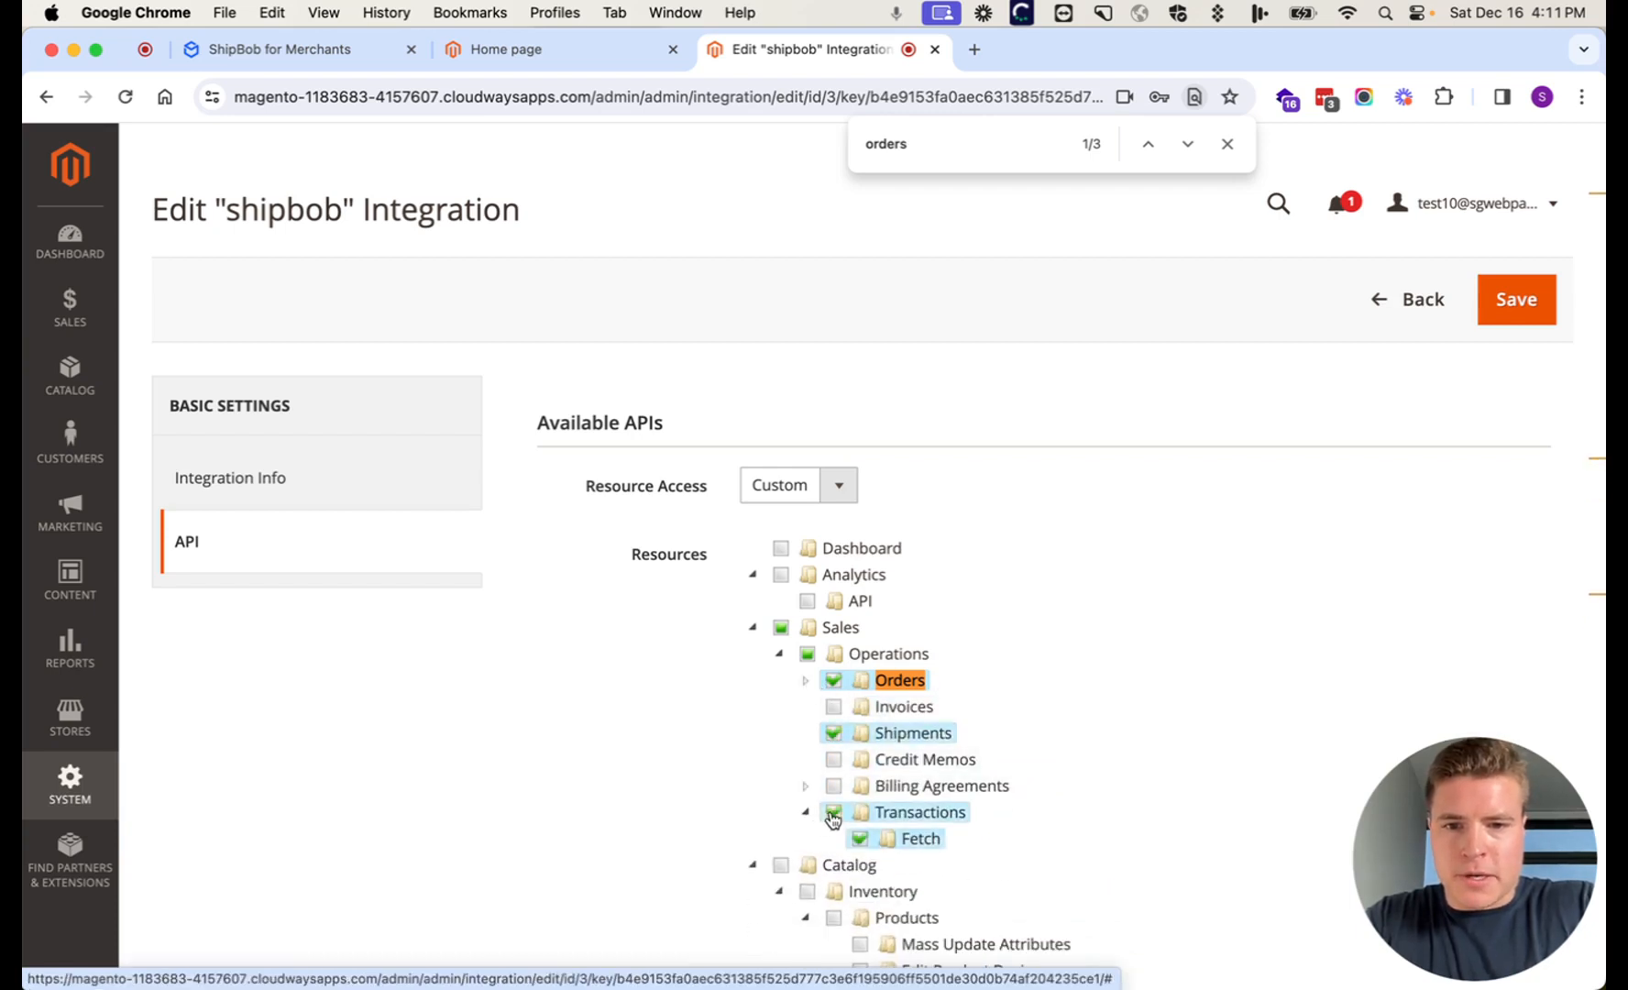
Step: Check the required list in the article and grant access to Products under Catalog > Inventory
{"action": "key", "text": "super+grave"}
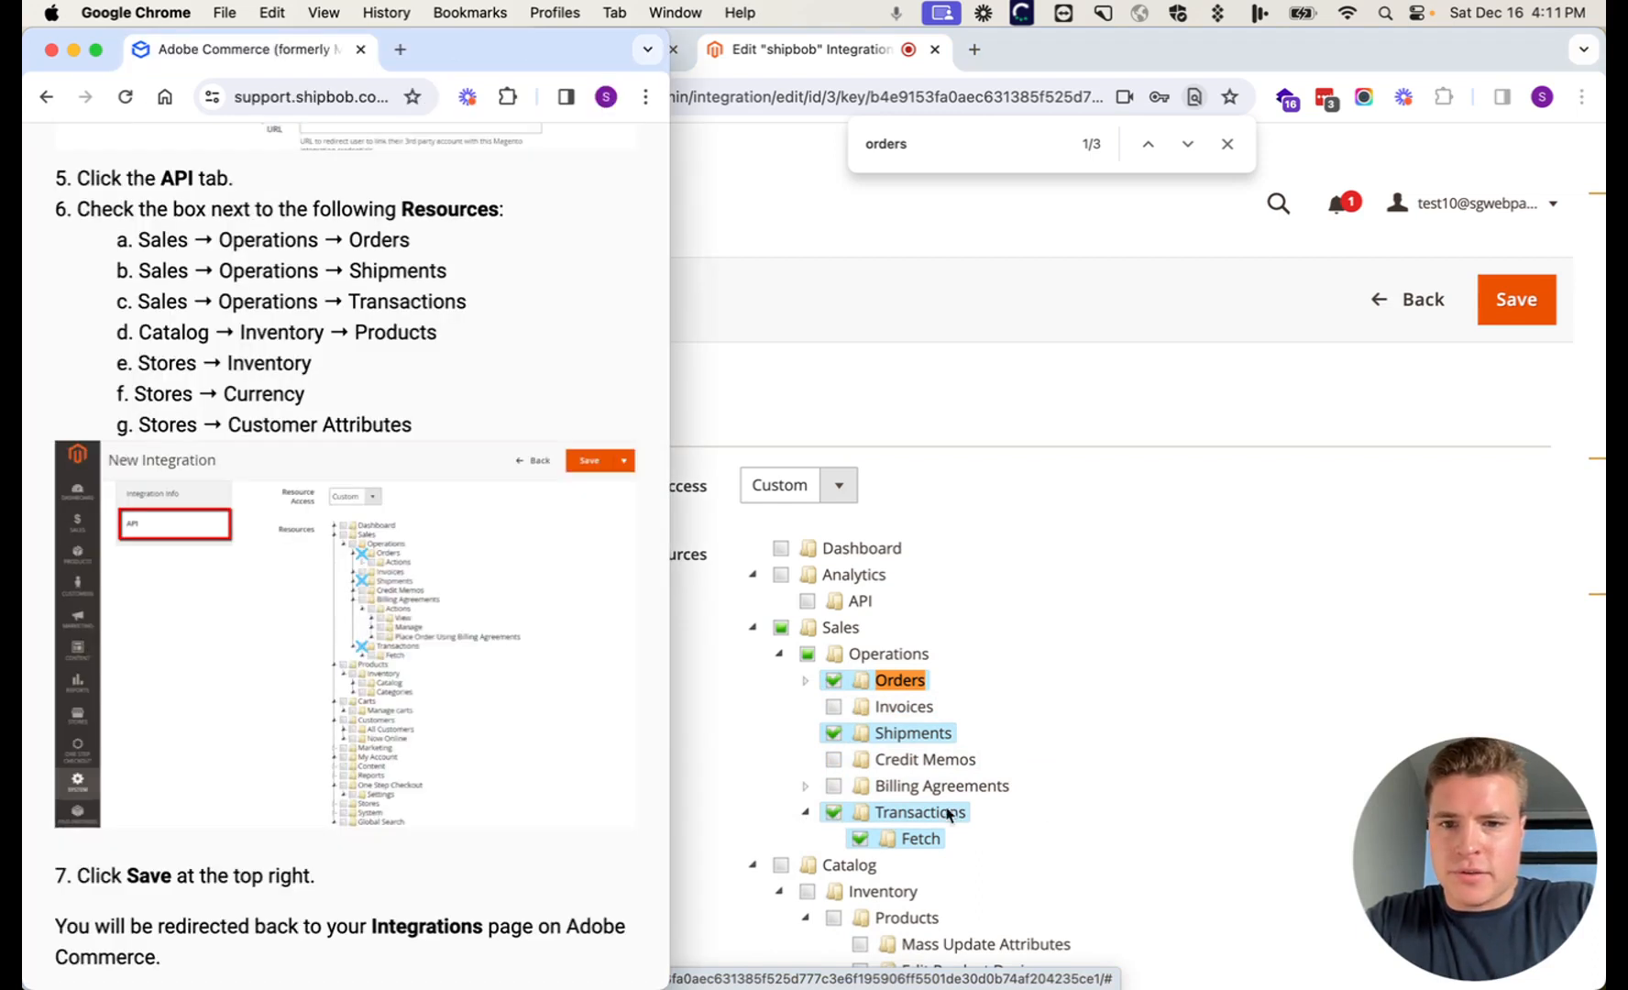
{"action": "left_click", "coordinate": [1062, 803]}
{"action": "key", "text": "super+f"}
{"action": "type", "text": "inven"}
{"action": "scroll", "coordinate": [1074, 801], "scroll_direction": "down", "scroll_amount": 4}
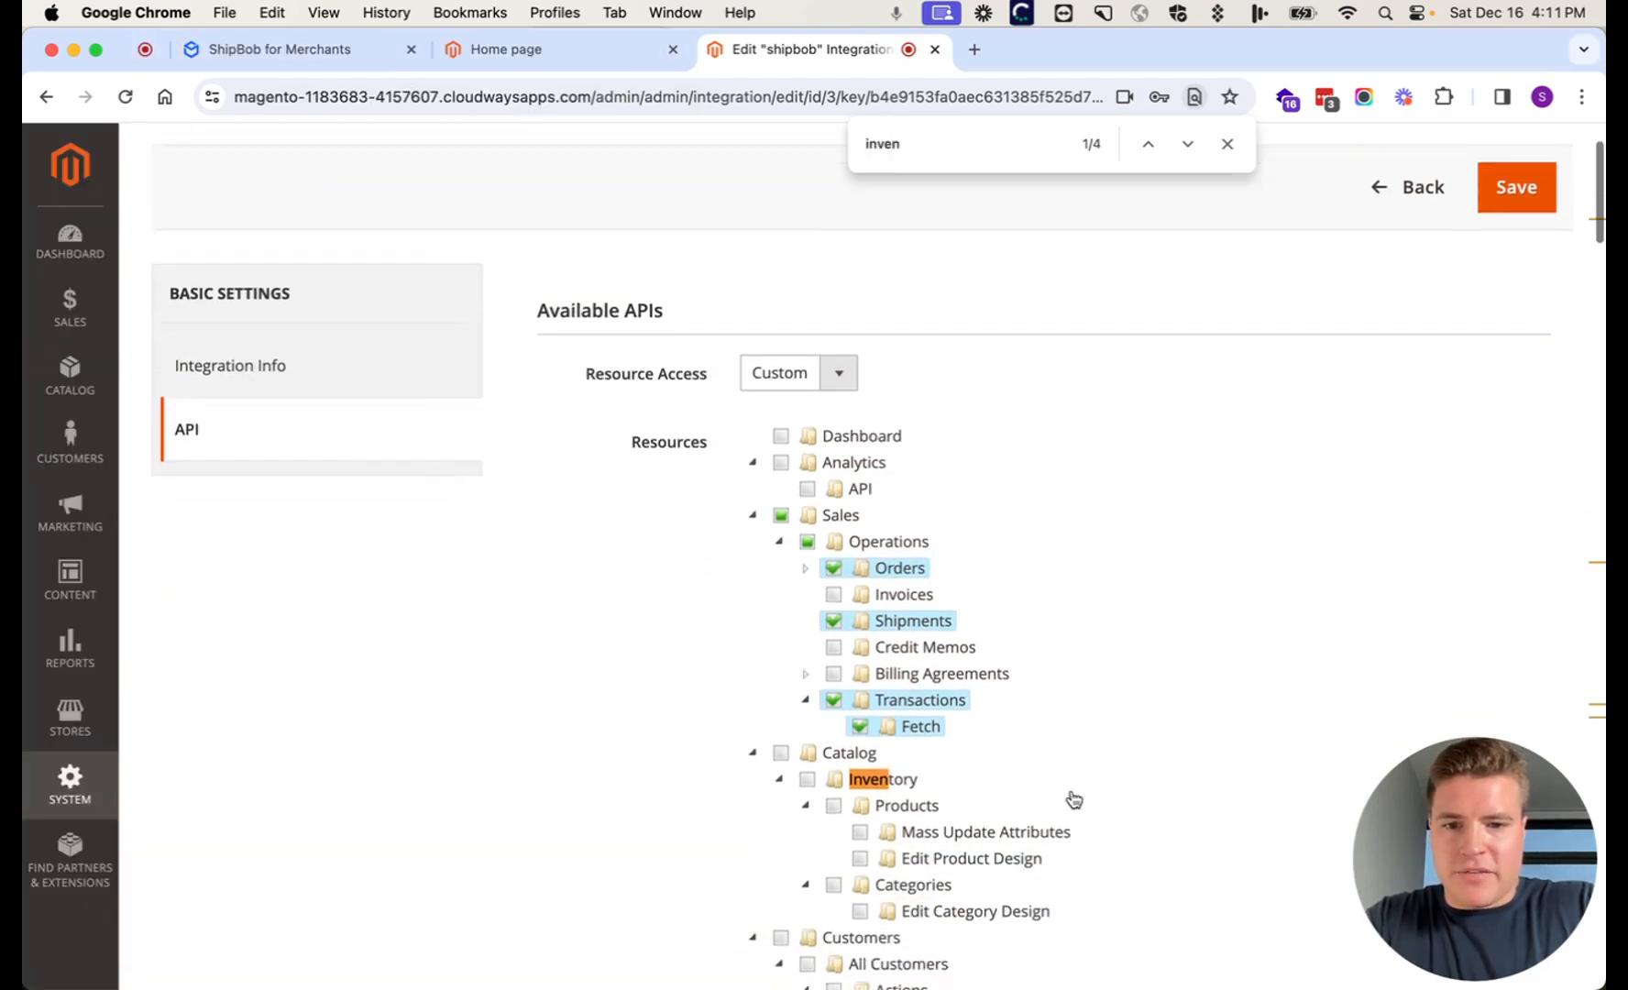
{"action": "left_click", "coordinate": [834, 719]}
Step: Collapse the Marketing, Carts, Content and Reports branches of the resource tree to reach the Stores branch
{"action": "key", "text": "super+grave"}
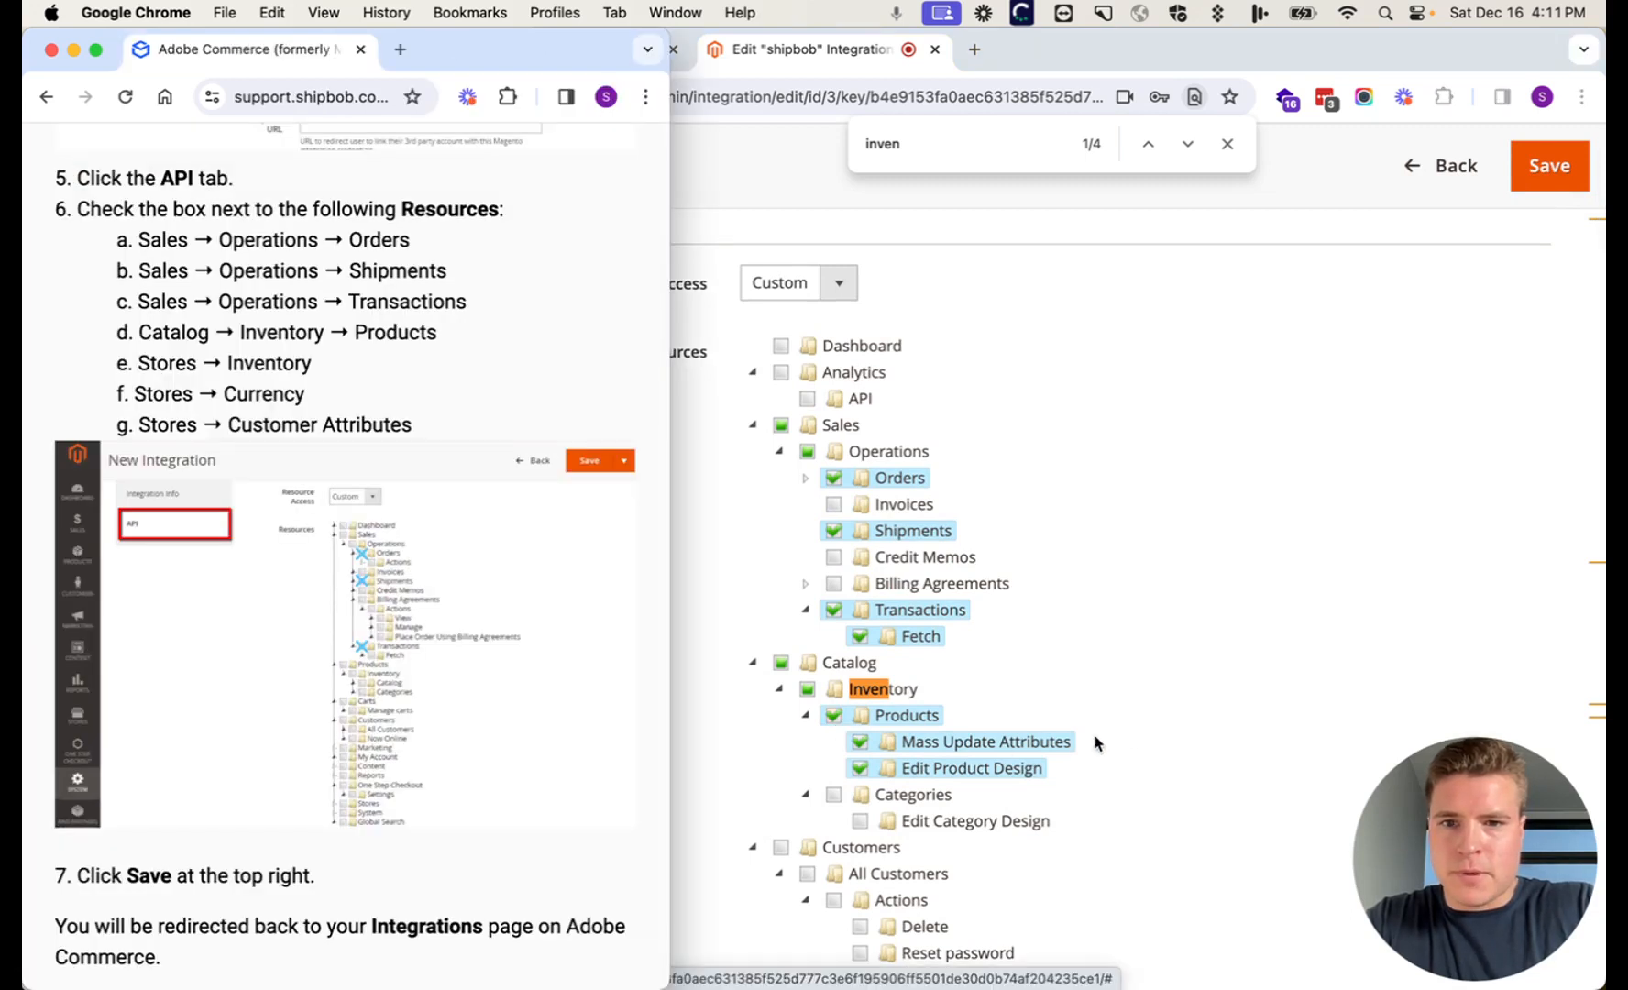
{"action": "scroll", "coordinate": [1168, 716], "scroll_direction": "down", "scroll_amount": 3}
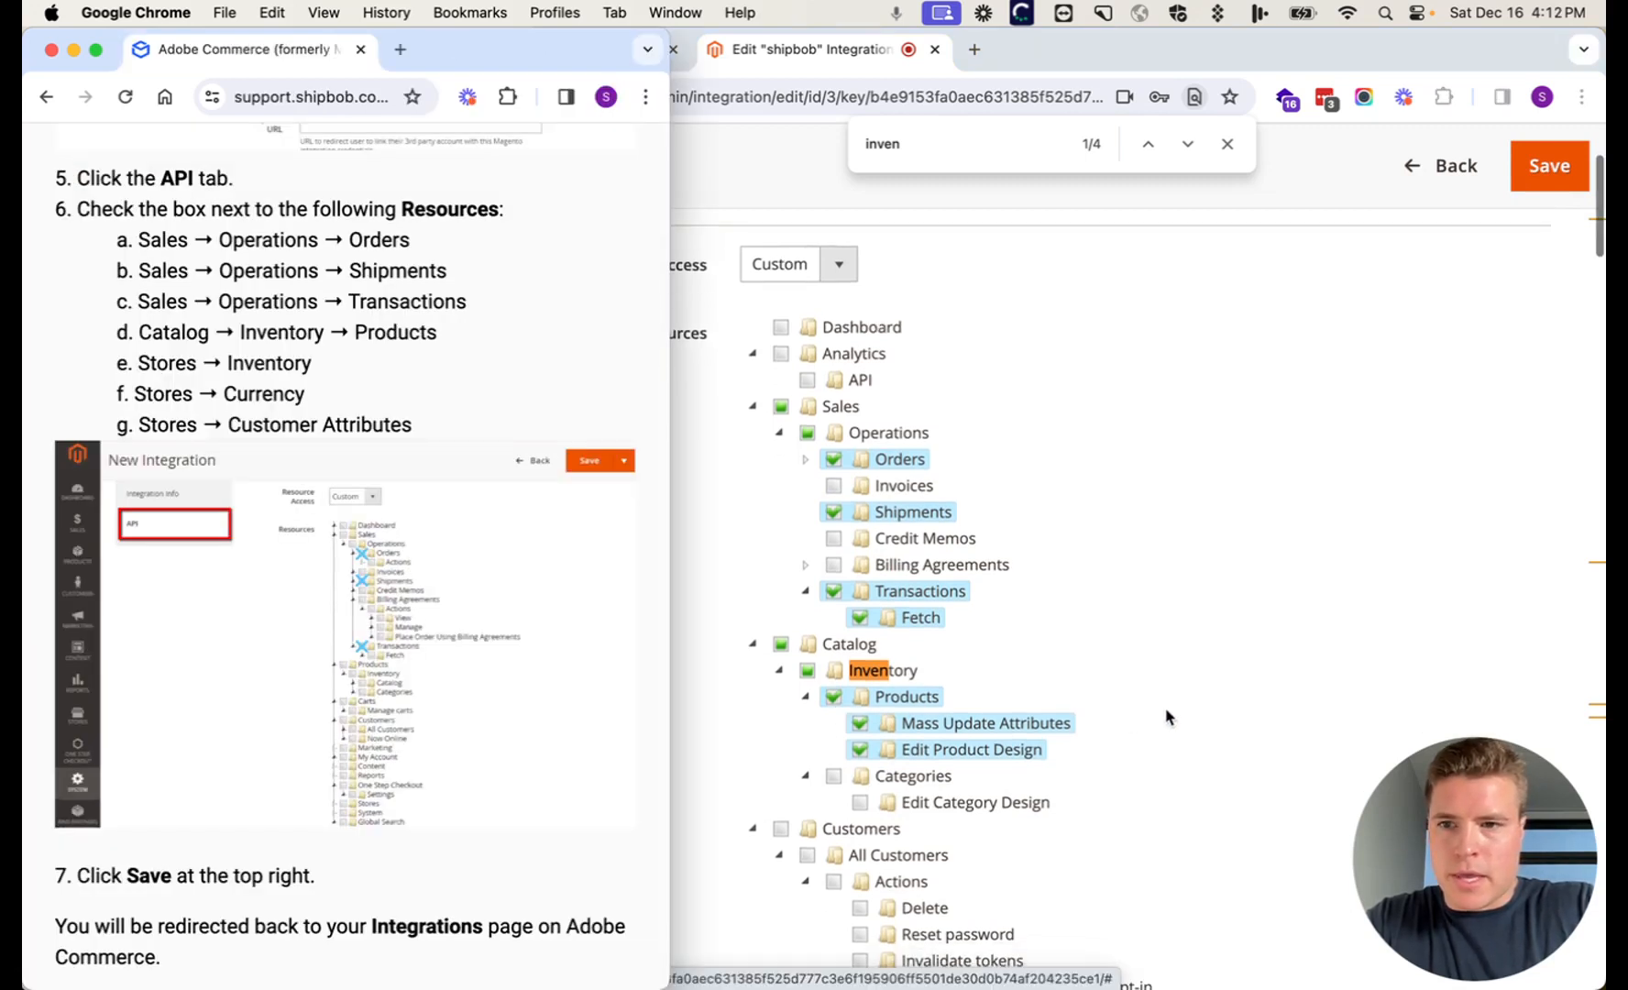
{"action": "scroll", "coordinate": [1168, 716], "scroll_direction": "down", "scroll_amount": 10}
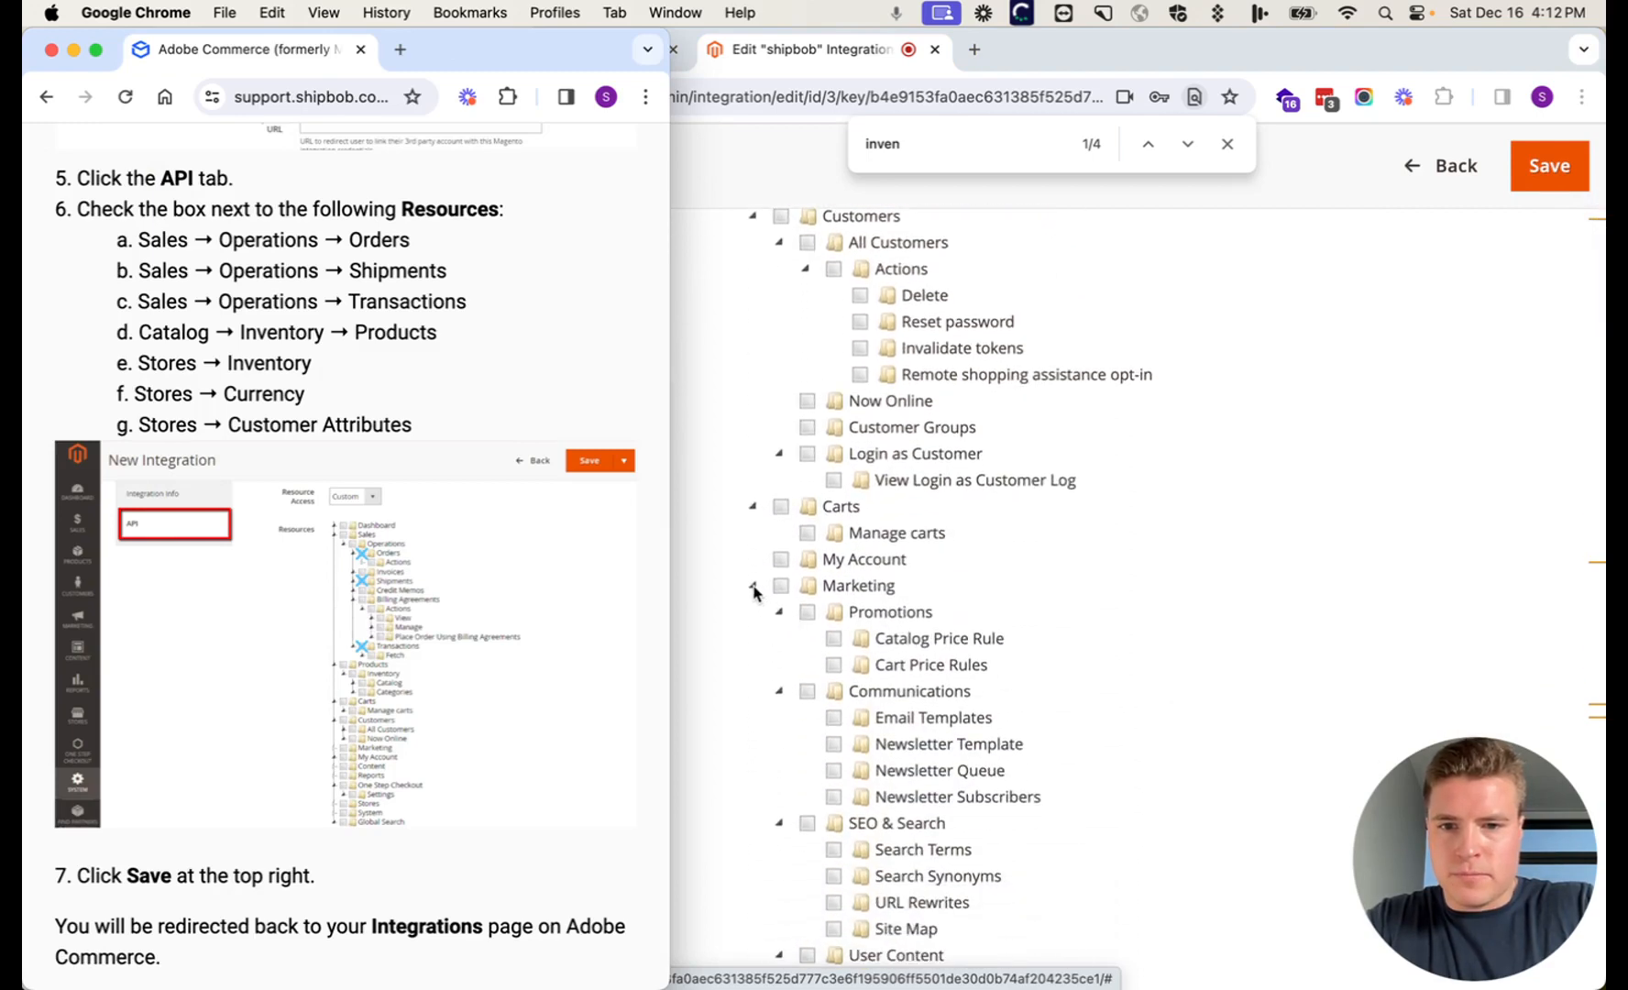
{"action": "left_click", "coordinate": [754, 591]}
{"action": "left_click", "coordinate": [754, 591]}
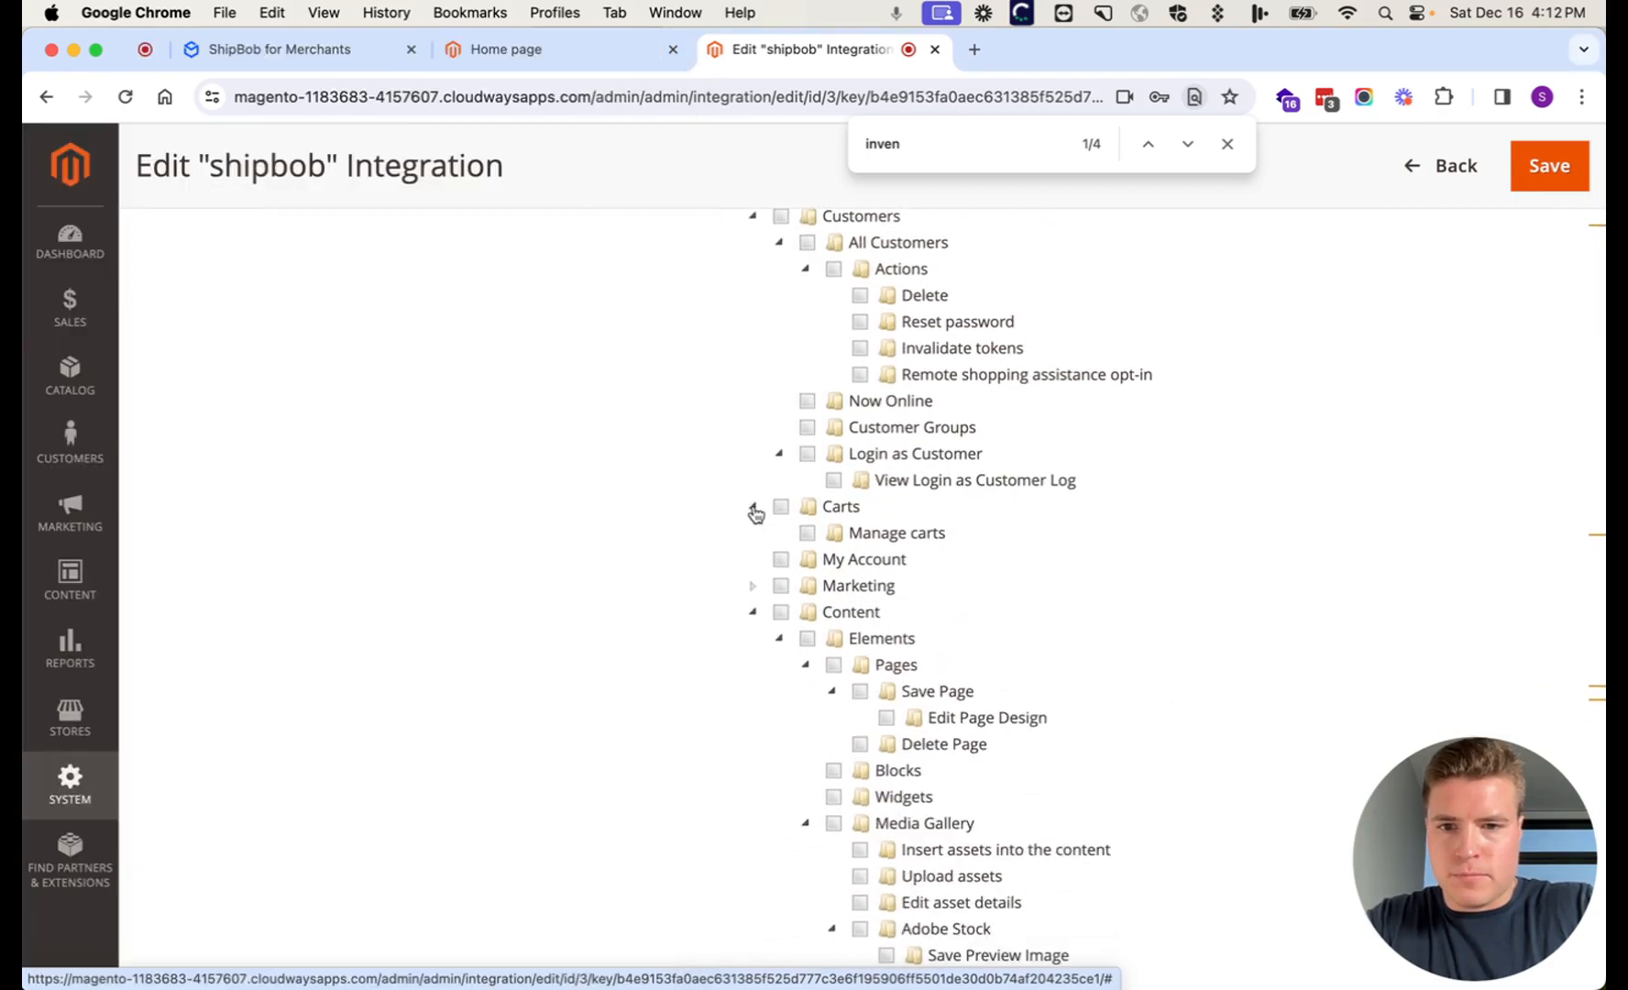
{"action": "left_click", "coordinate": [753, 506]}
{"action": "left_click", "coordinate": [754, 592]}
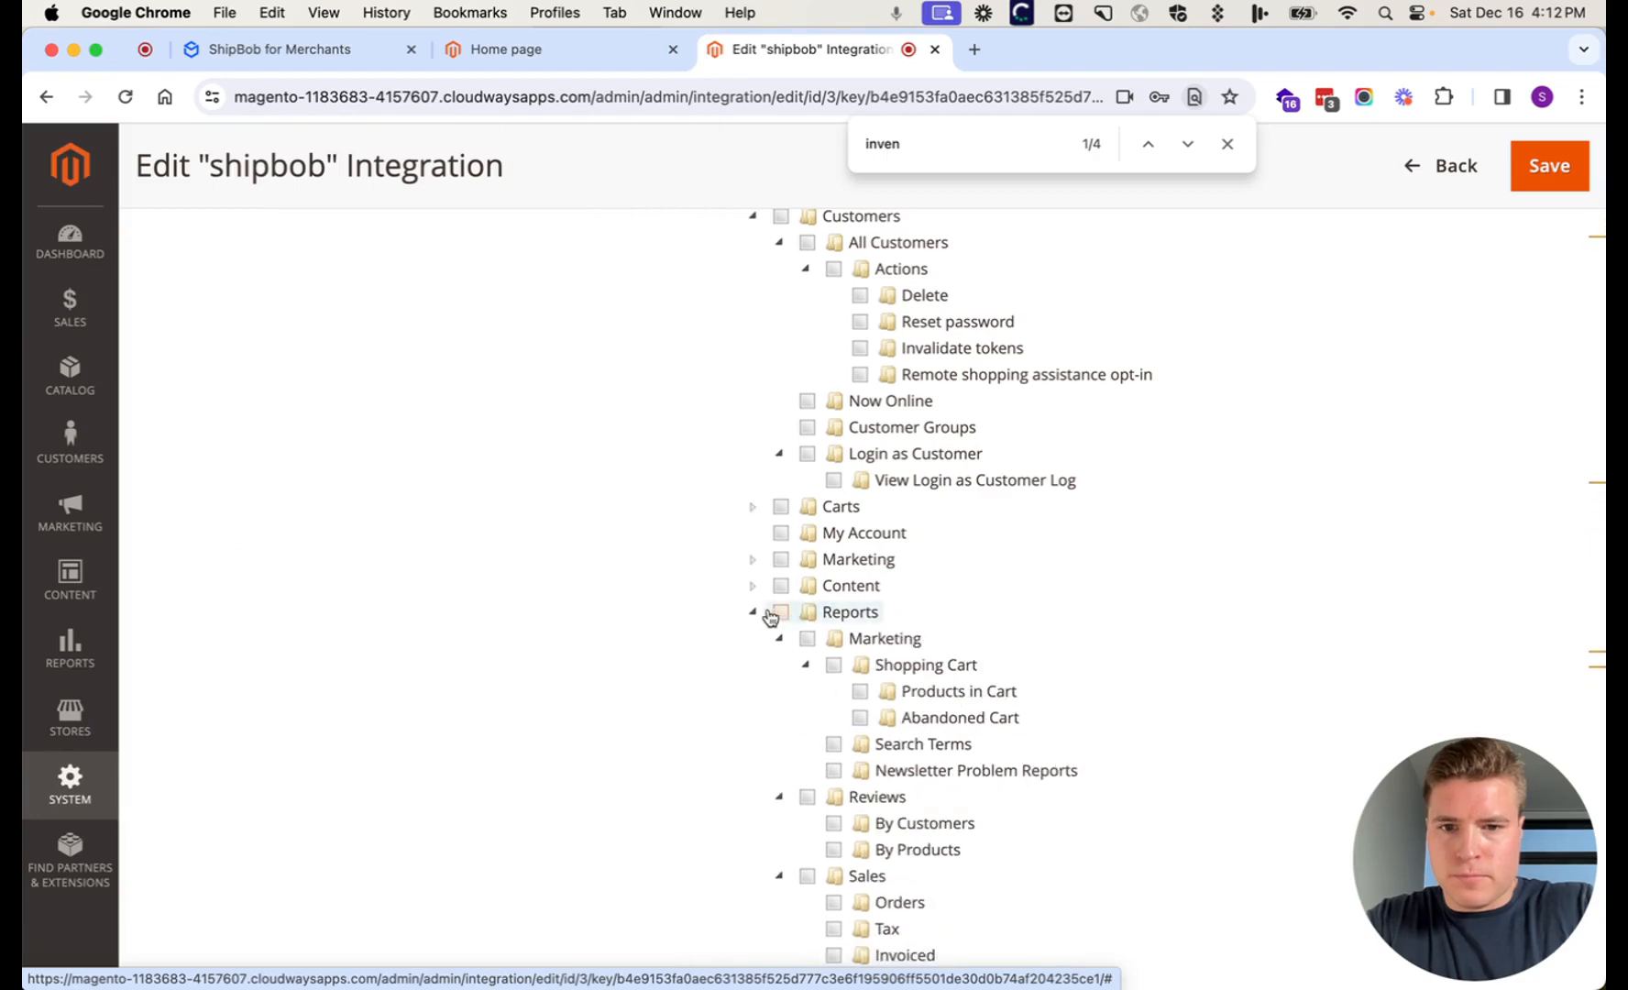
{"action": "left_click", "coordinate": [753, 613]}
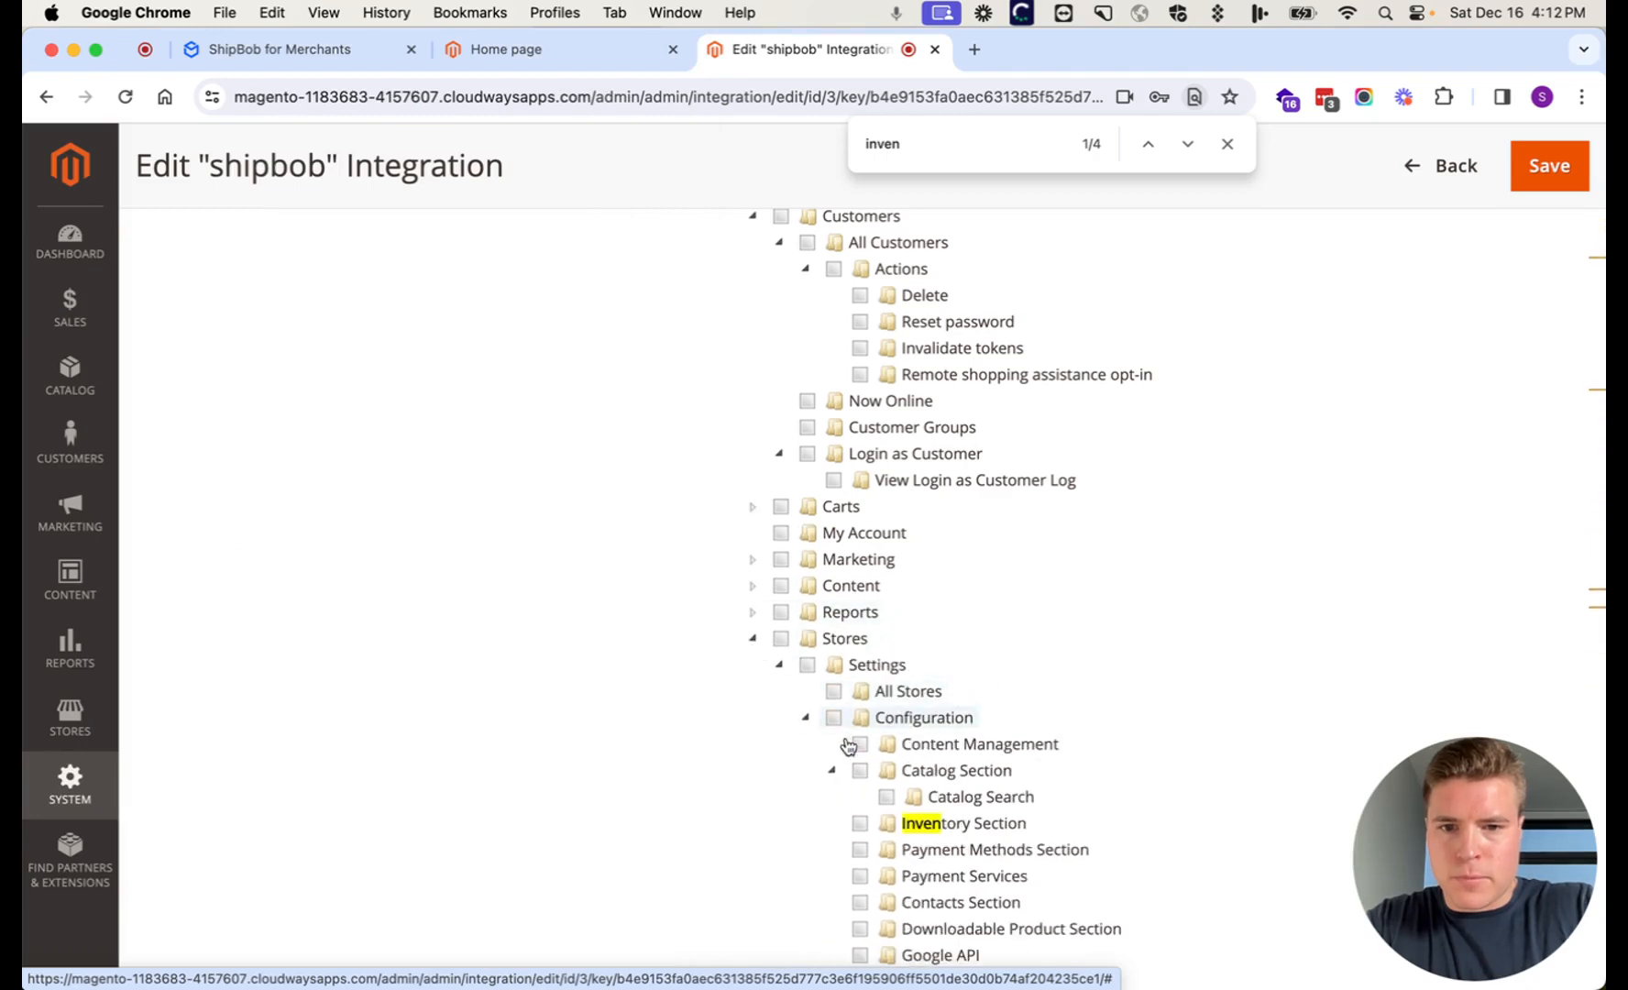
Step: Collapse the Configuration branch under Stores > Settings and grant access to the whole Inventory resource under Stores
{"action": "key", "text": "super+grave"}
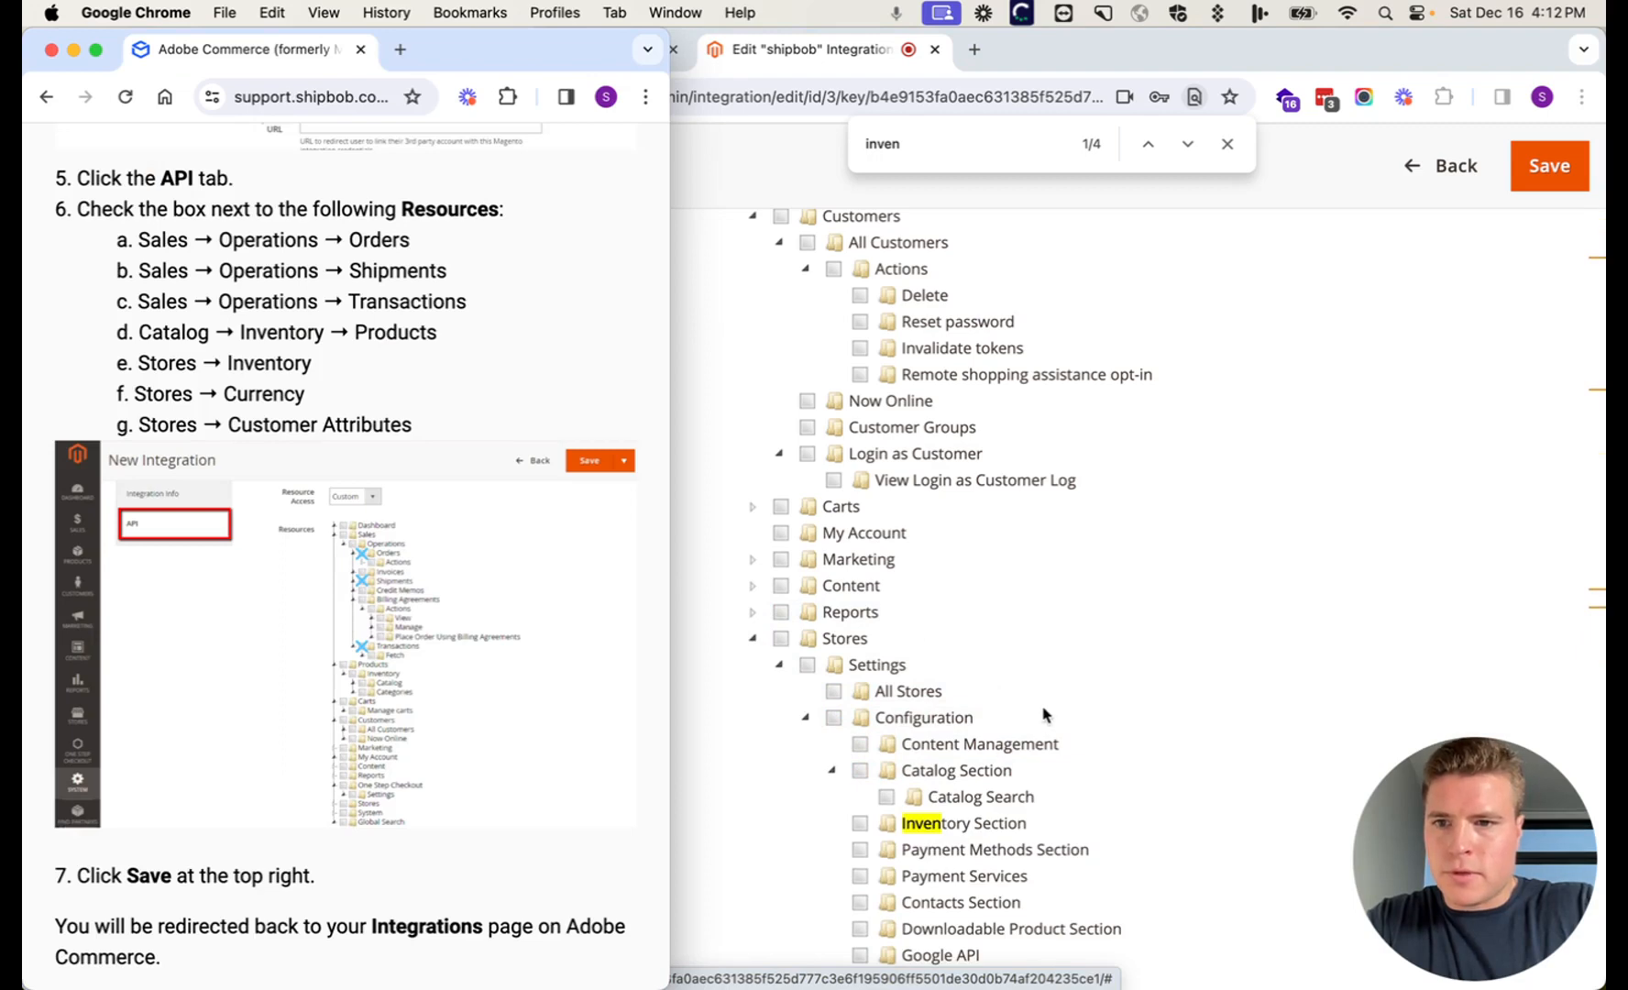
{"action": "left_click", "coordinate": [1098, 683]}
{"action": "scroll", "coordinate": [1104, 688], "scroll_direction": "down", "scroll_amount": 3}
{"action": "scroll", "coordinate": [1103, 687], "scroll_direction": "down", "scroll_amount": 5}
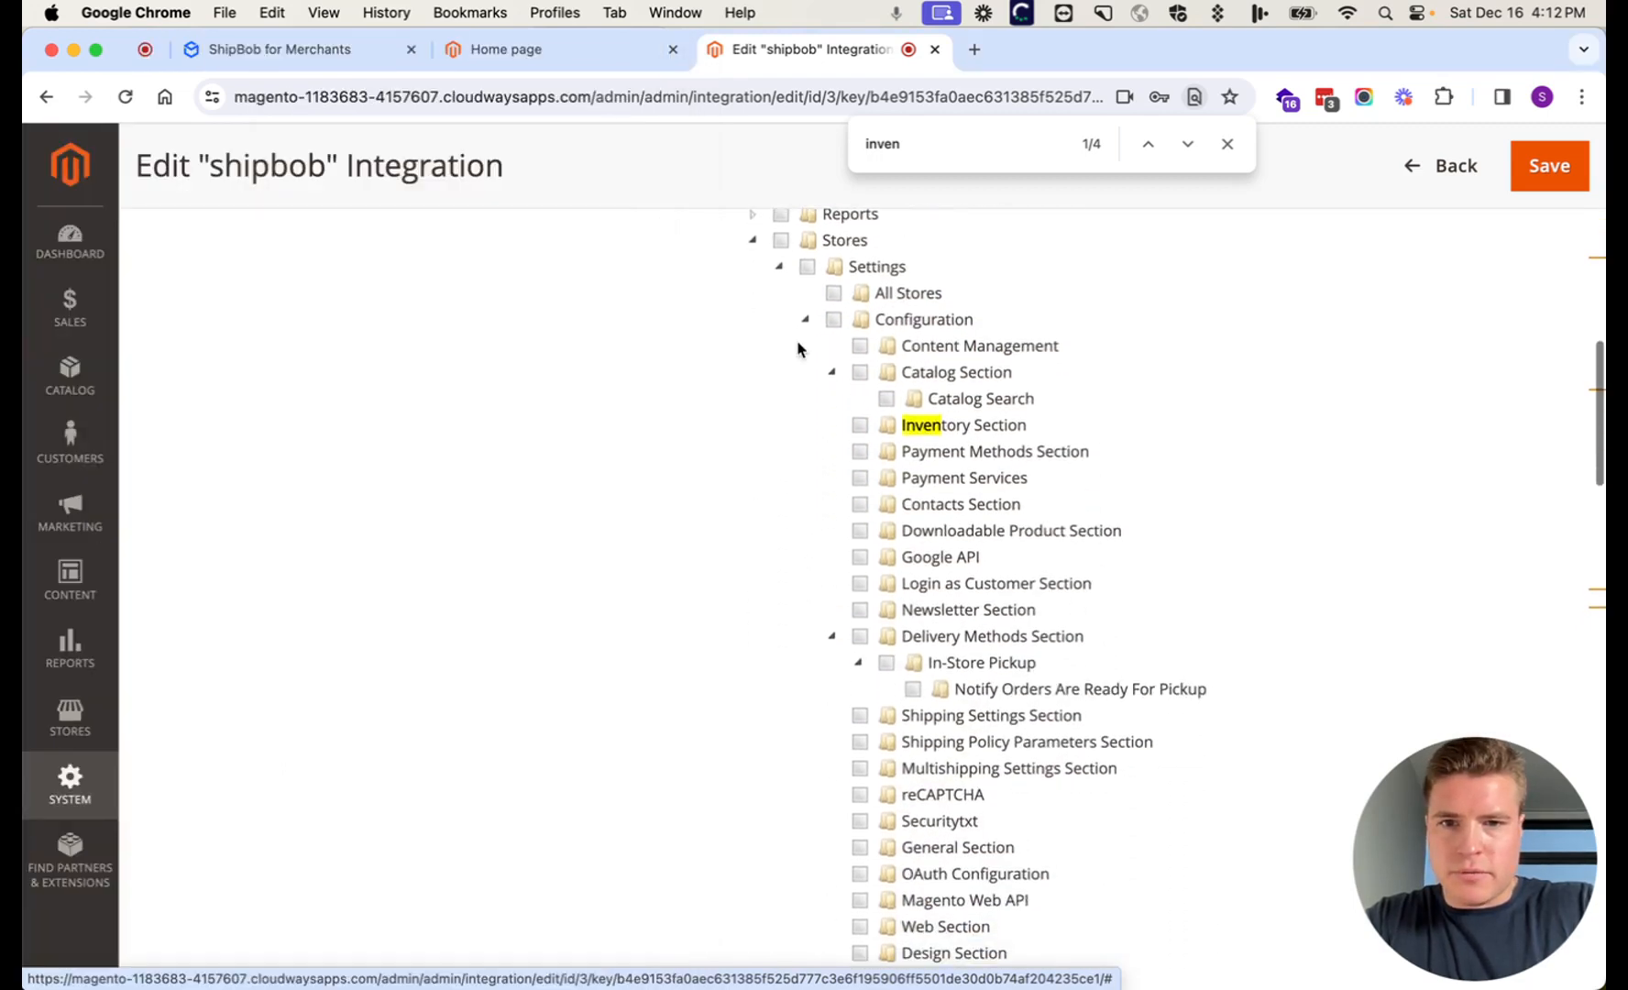
{"action": "left_click", "coordinate": [806, 321]}
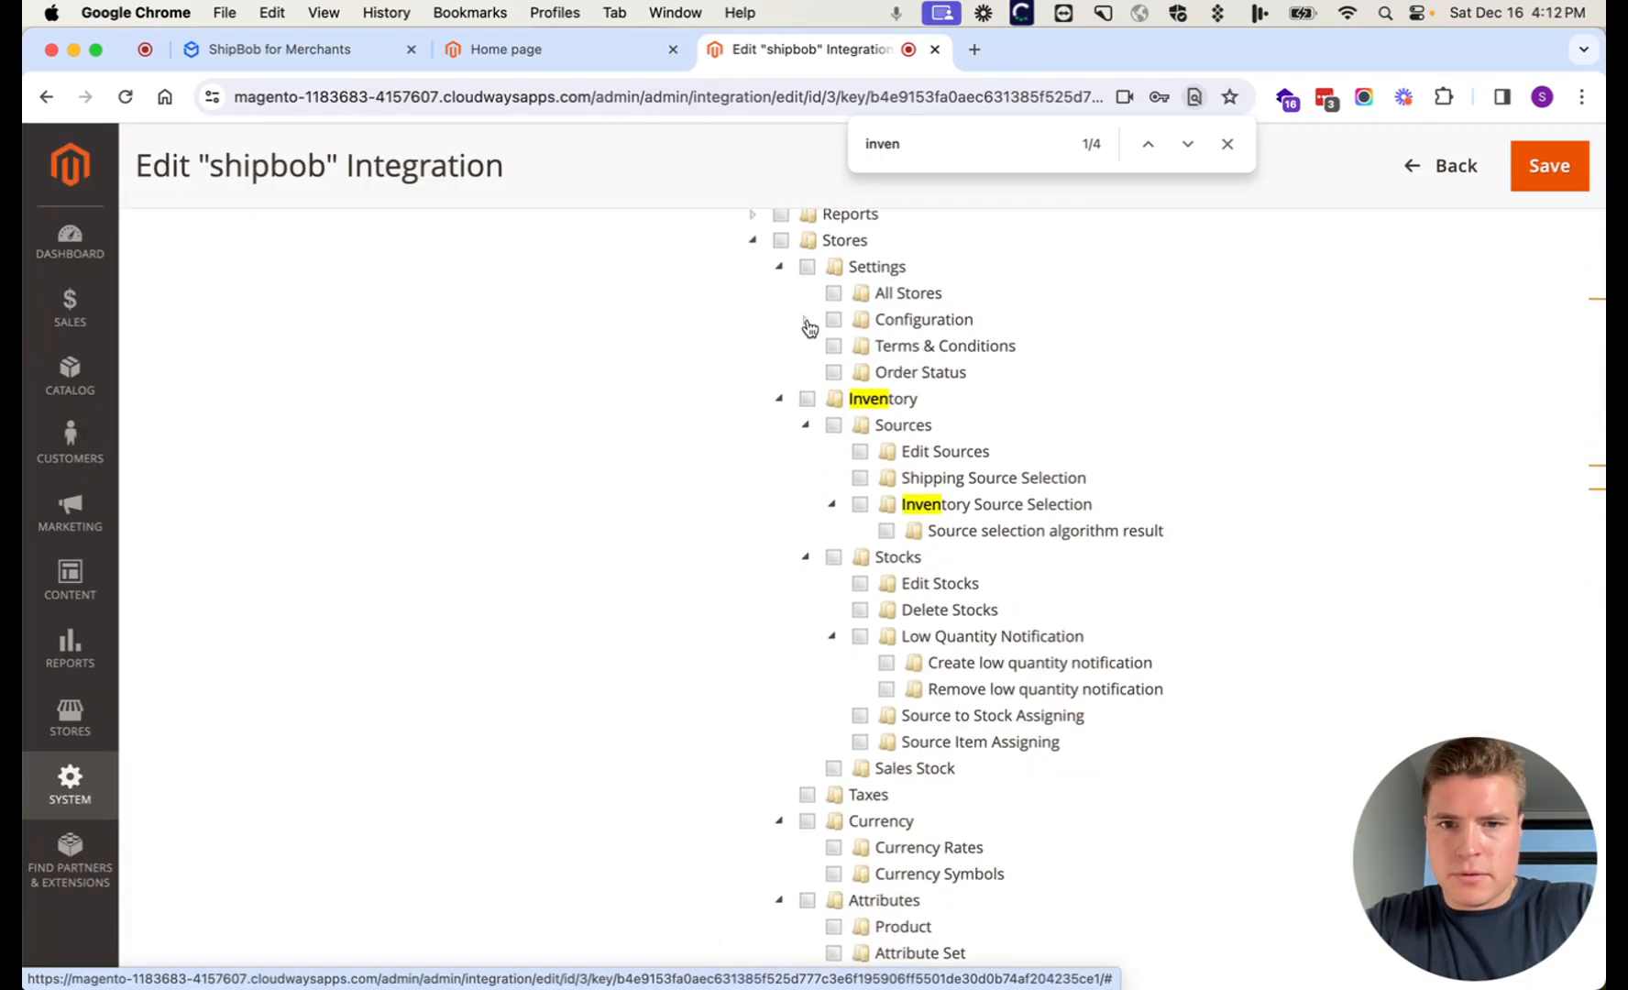
{"action": "left_click", "coordinate": [806, 400]}
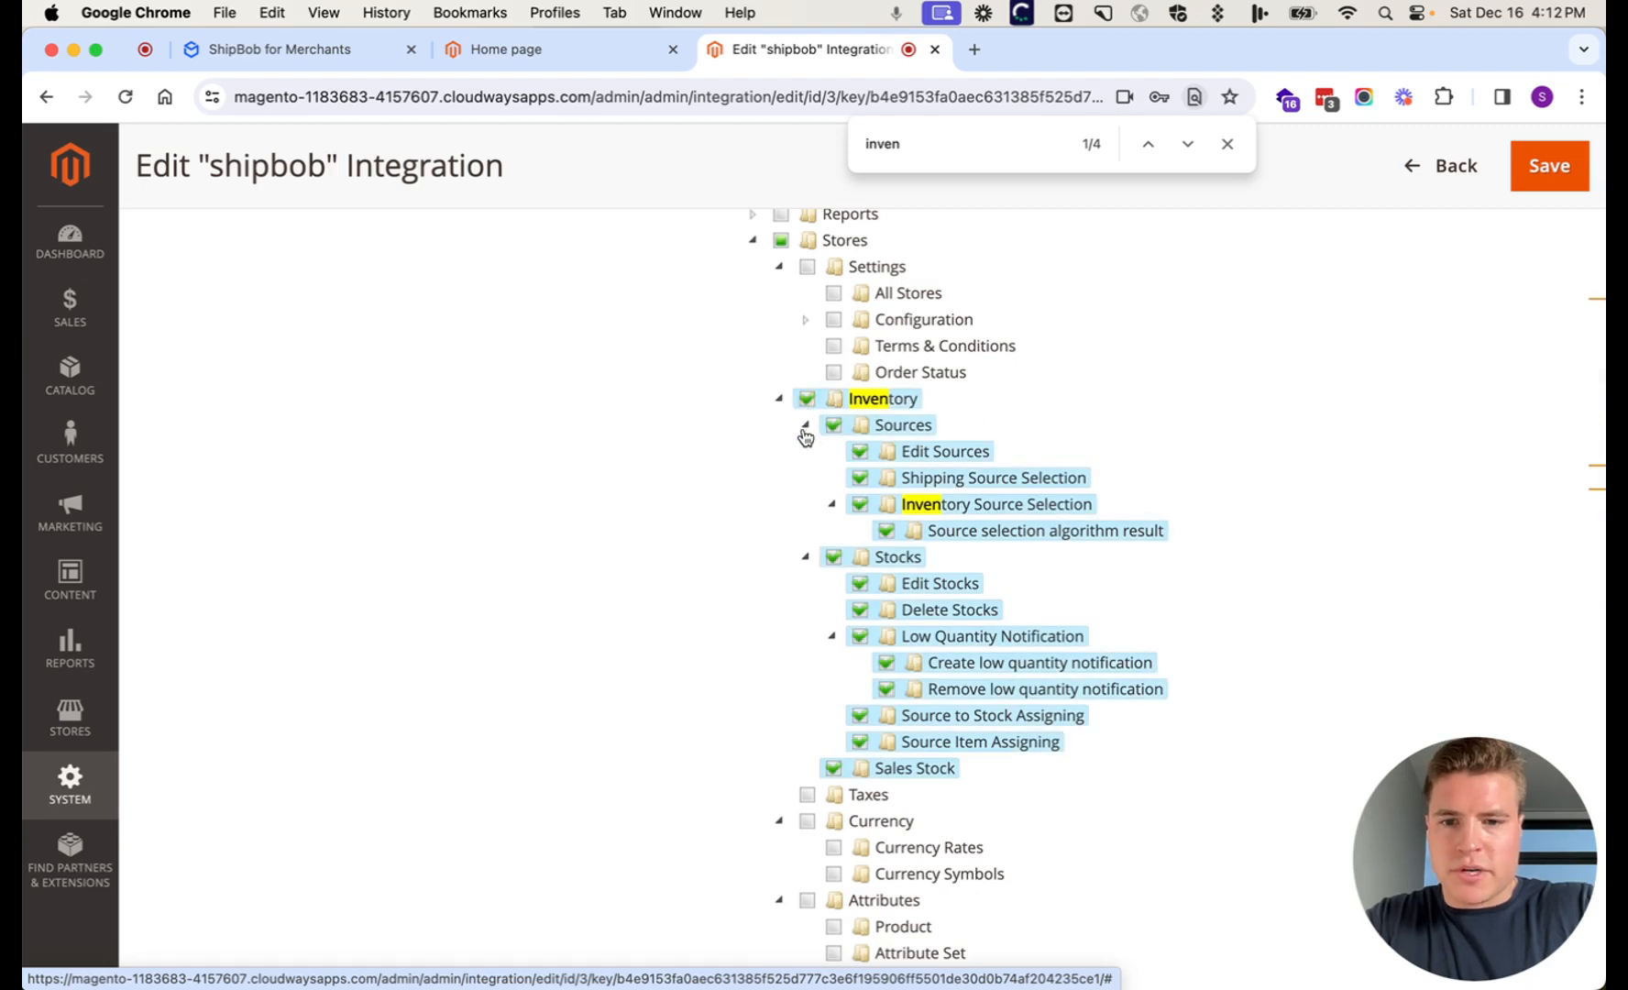
Step: Grant the integration access to Currency and Attributes under Stores, checking the choices against the required resource list in the article
{"action": "key", "text": "super+grave"}
{"action": "left_click", "coordinate": [1139, 375]}
{"action": "scroll", "coordinate": [1139, 381], "scroll_direction": "down", "scroll_amount": 3}
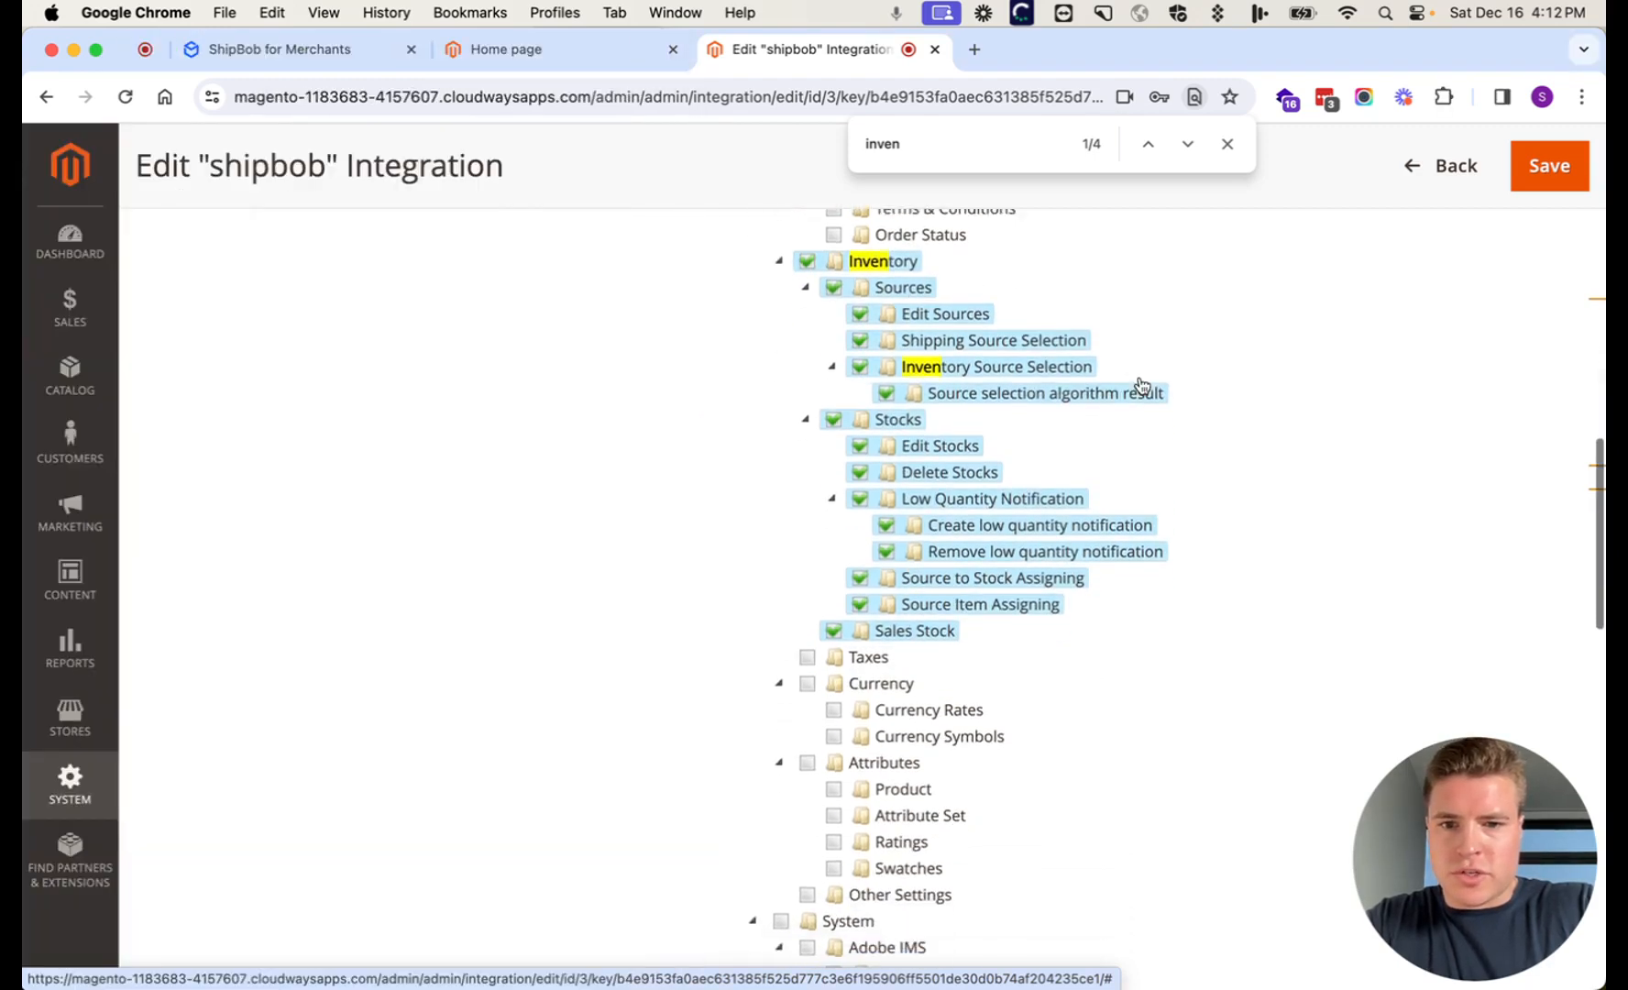
{"action": "left_click", "coordinate": [808, 676]}
{"action": "key", "text": "super+grave"}
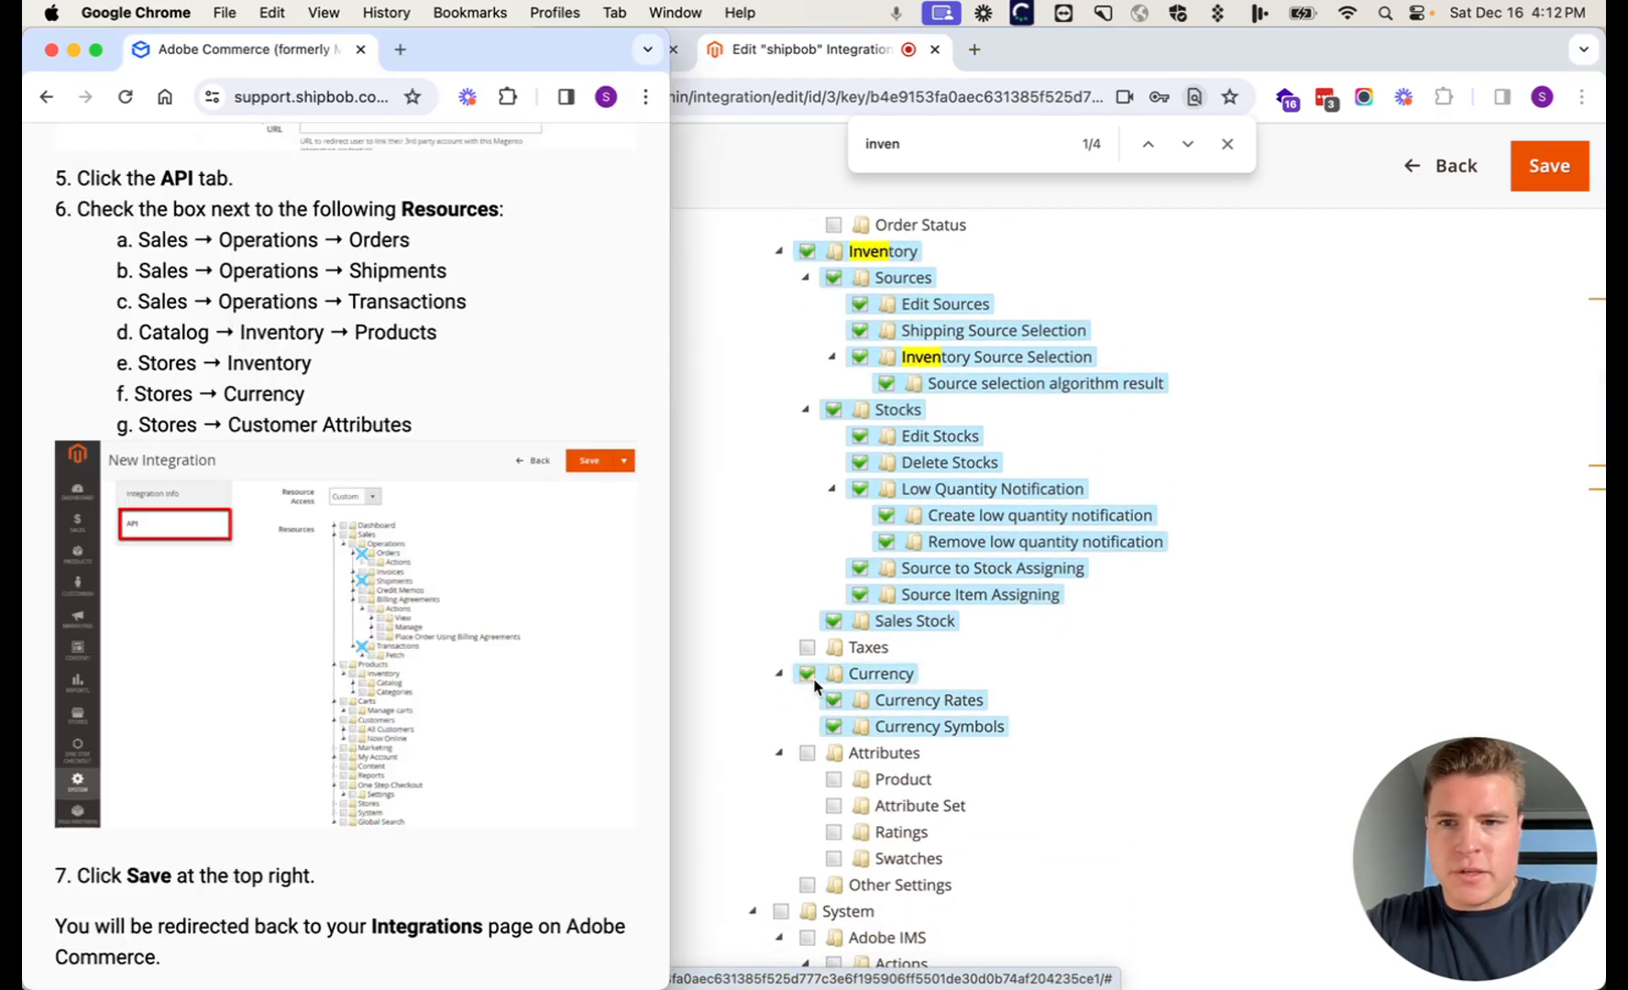
{"action": "left_click", "coordinate": [799, 796]}
{"action": "left_click", "coordinate": [807, 754]}
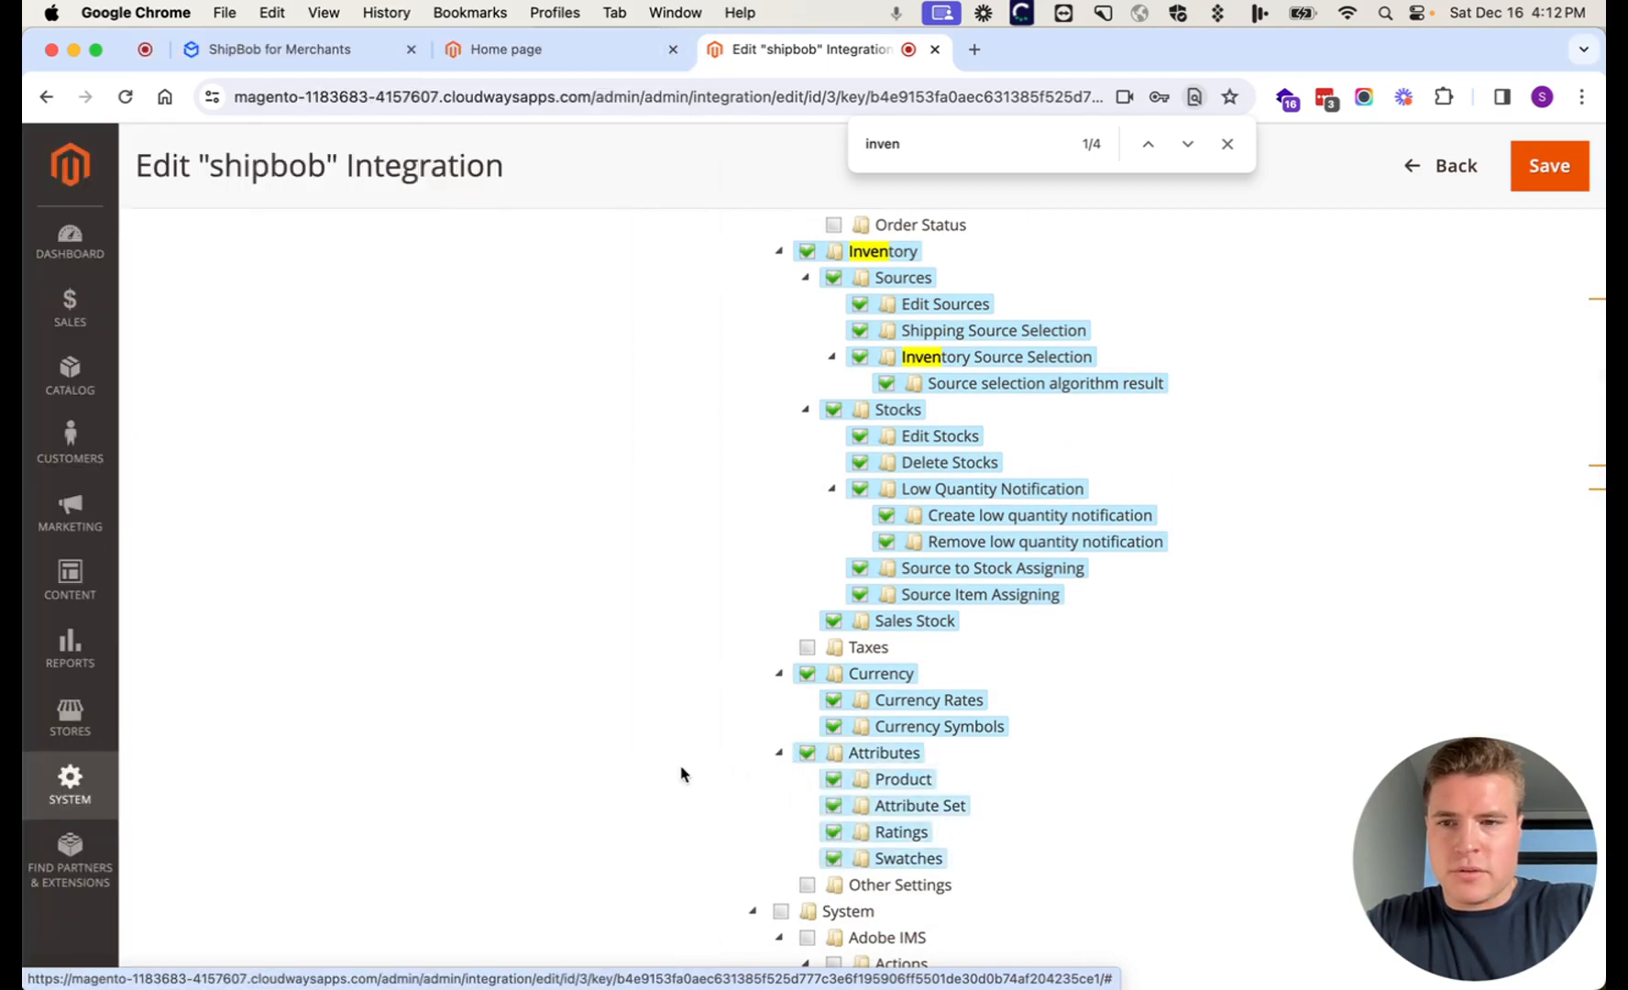
{"action": "key", "text": "super+grave"}
{"action": "scroll", "coordinate": [500, 463], "scroll_direction": "down", "scroll_amount": 1}
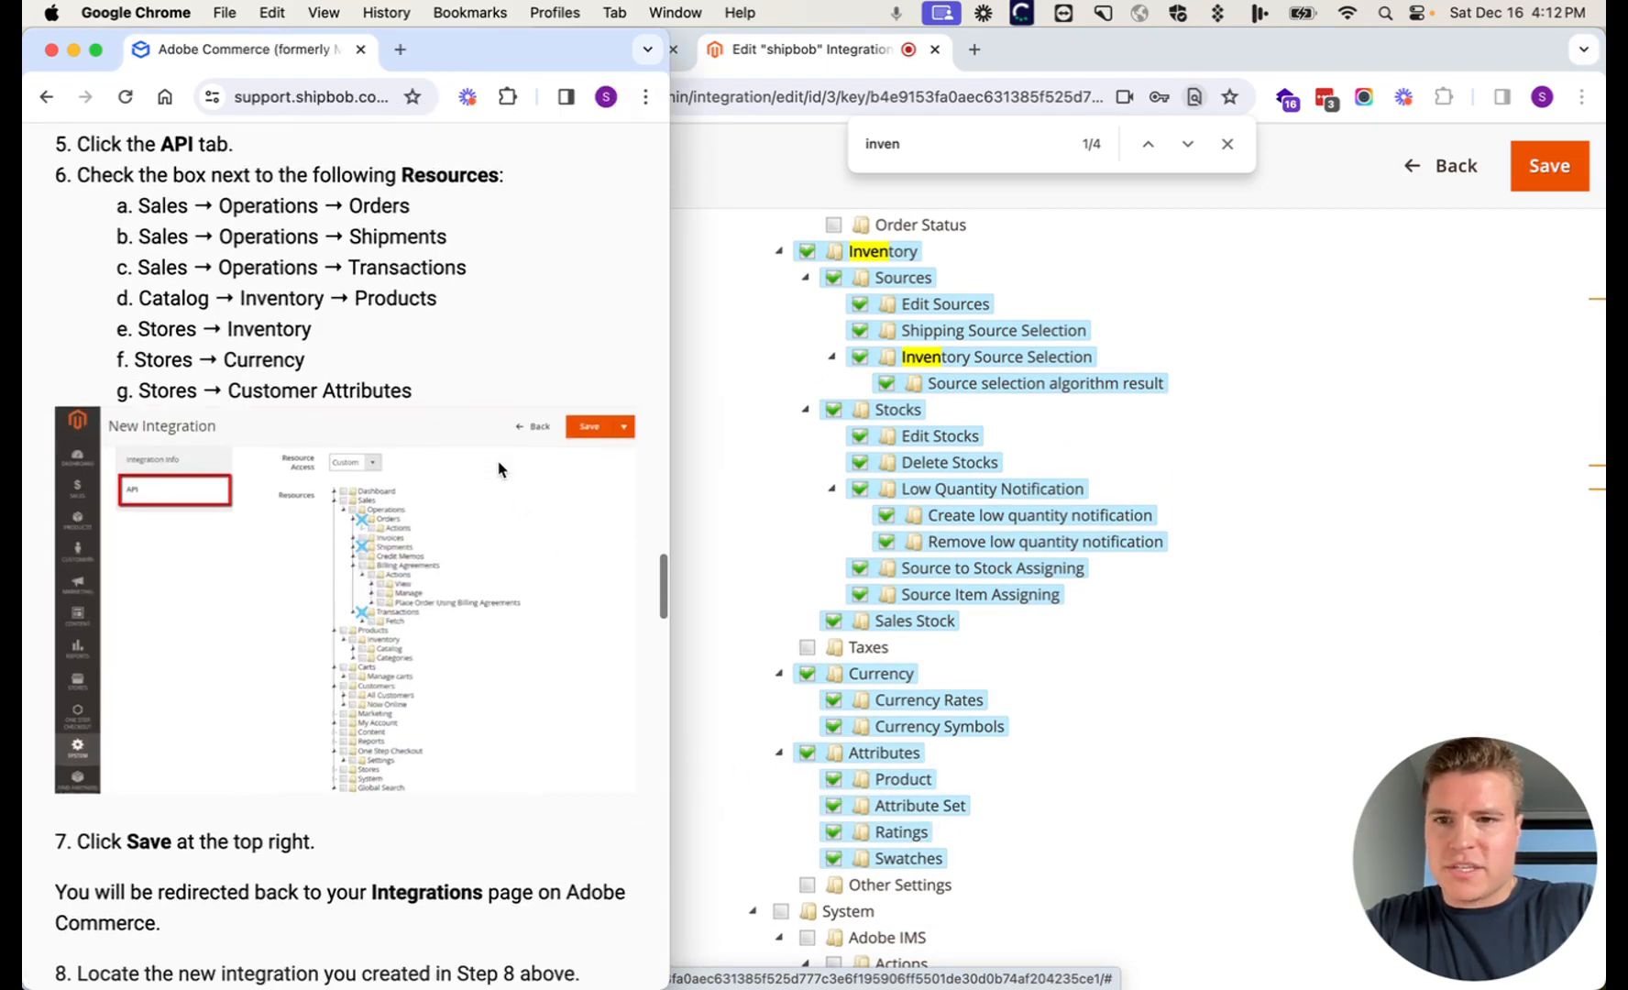
{"action": "left_click", "coordinate": [1228, 649]}
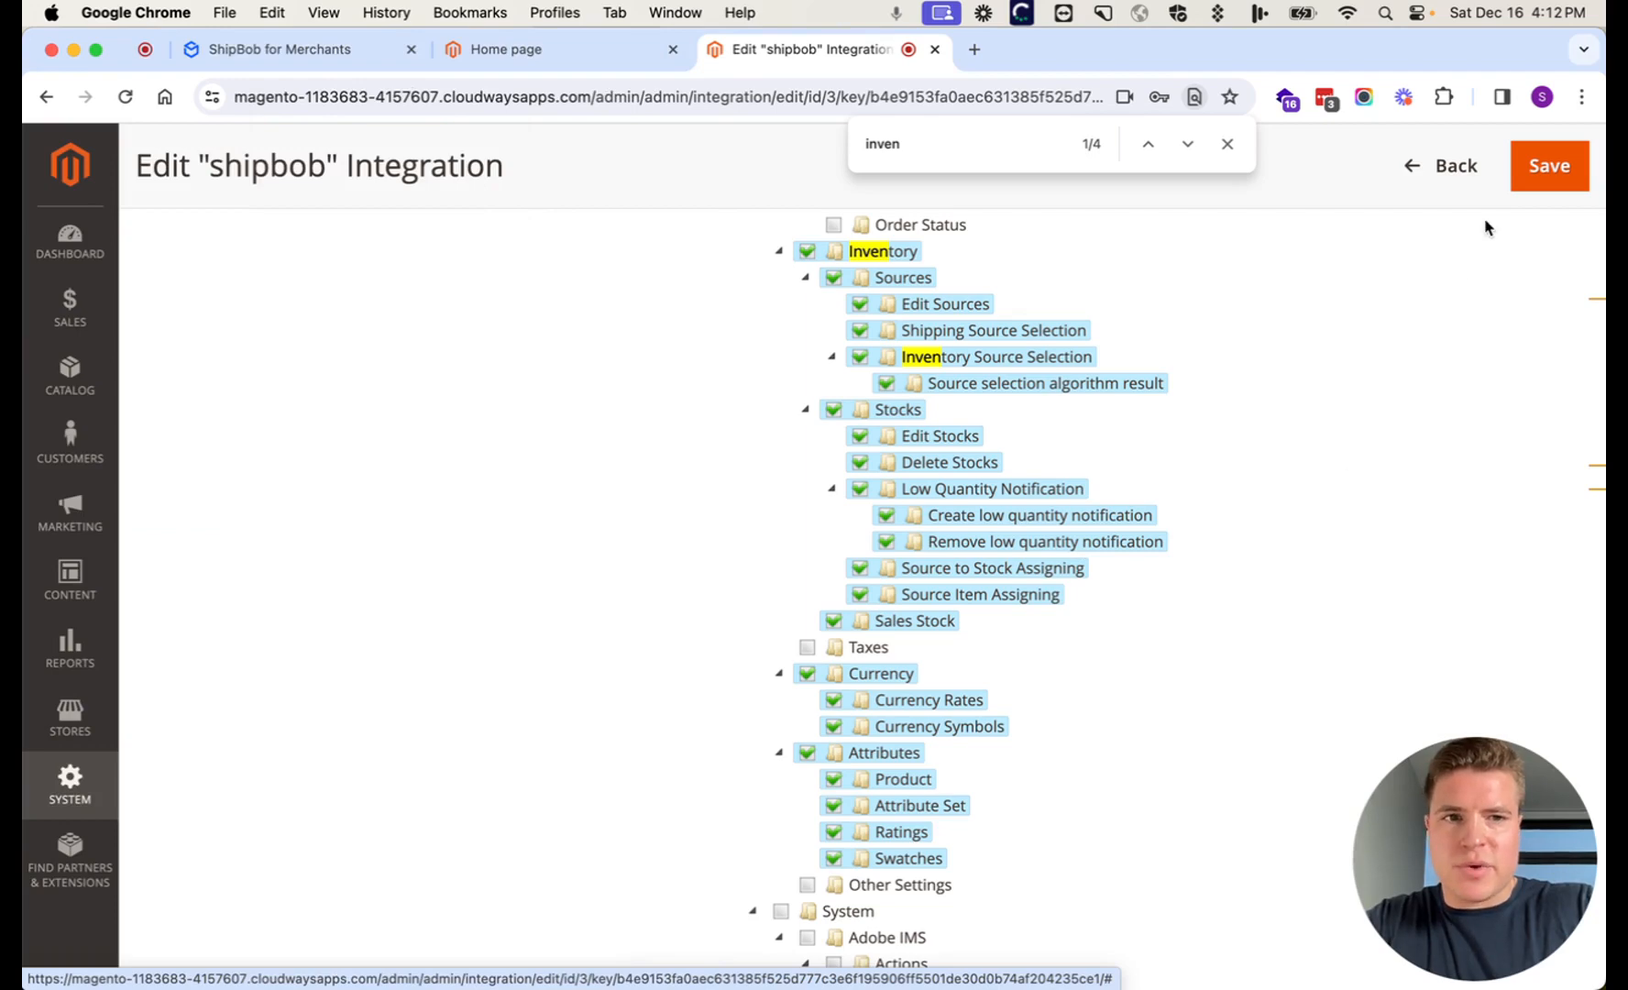
Step: Enter the admin account password for identity verification and save the shipbob integration
{"action": "left_click", "coordinate": [1550, 167]}
{"action": "scroll", "coordinate": [994, 477], "scroll_direction": "down", "scroll_amount": 2}
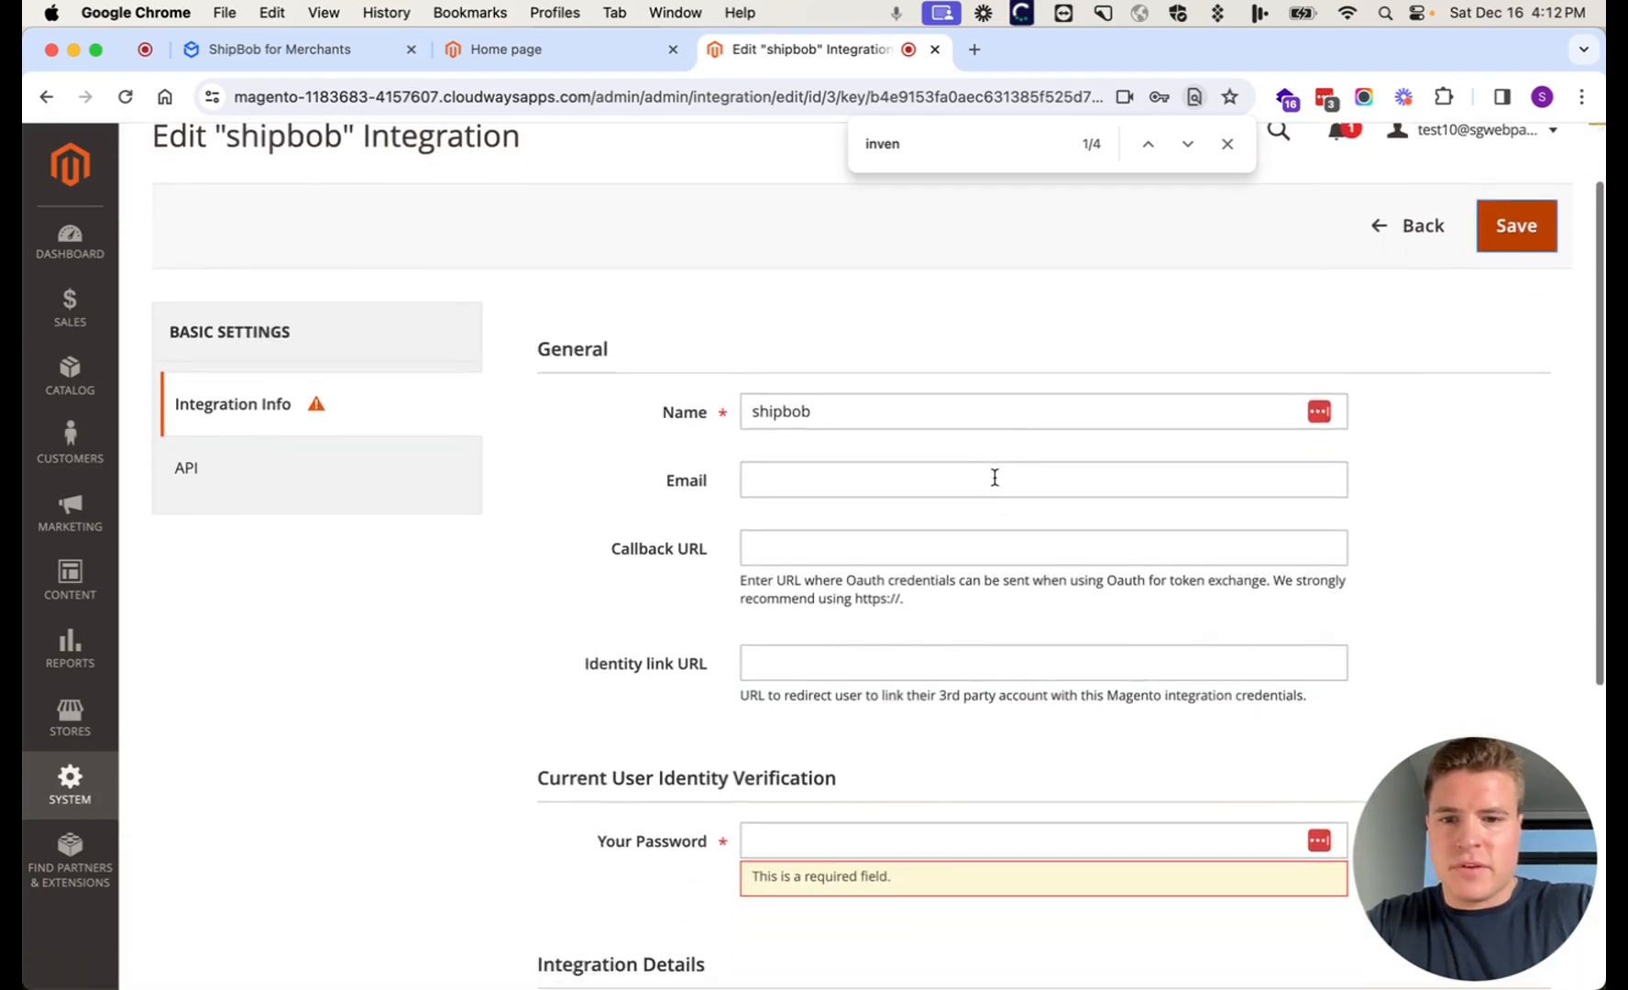
{"action": "left_click", "coordinate": [829, 845]}
{"action": "key", "text": "super+v"}
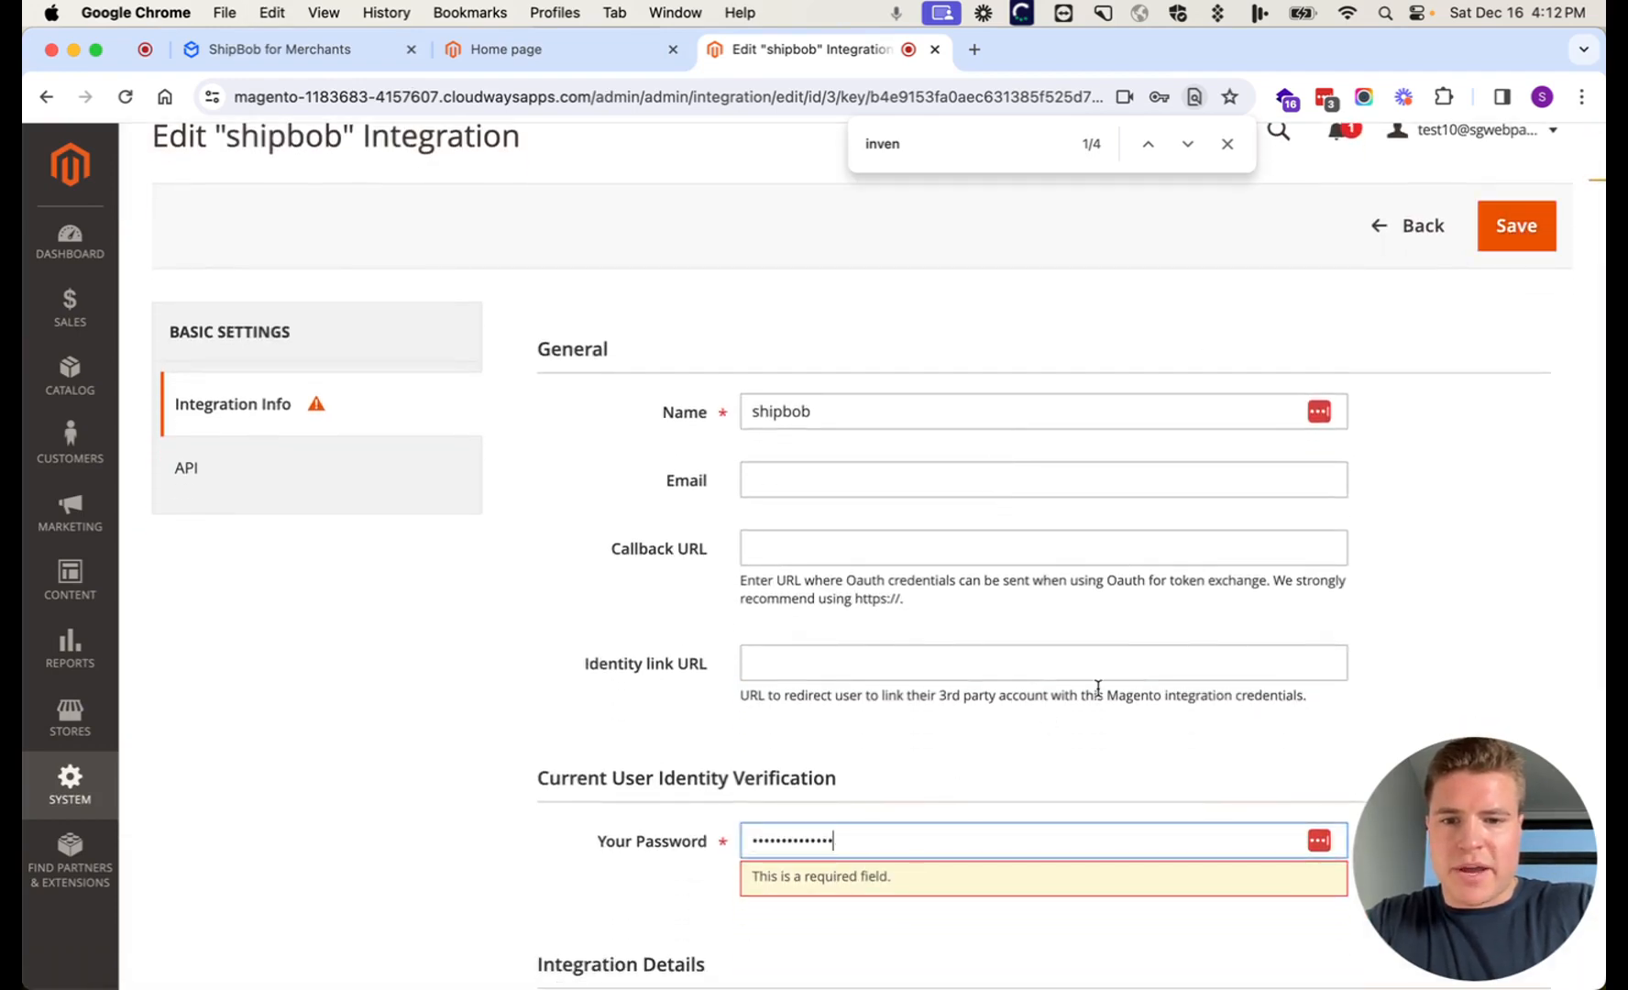
{"action": "left_click", "coordinate": [1485, 240]}
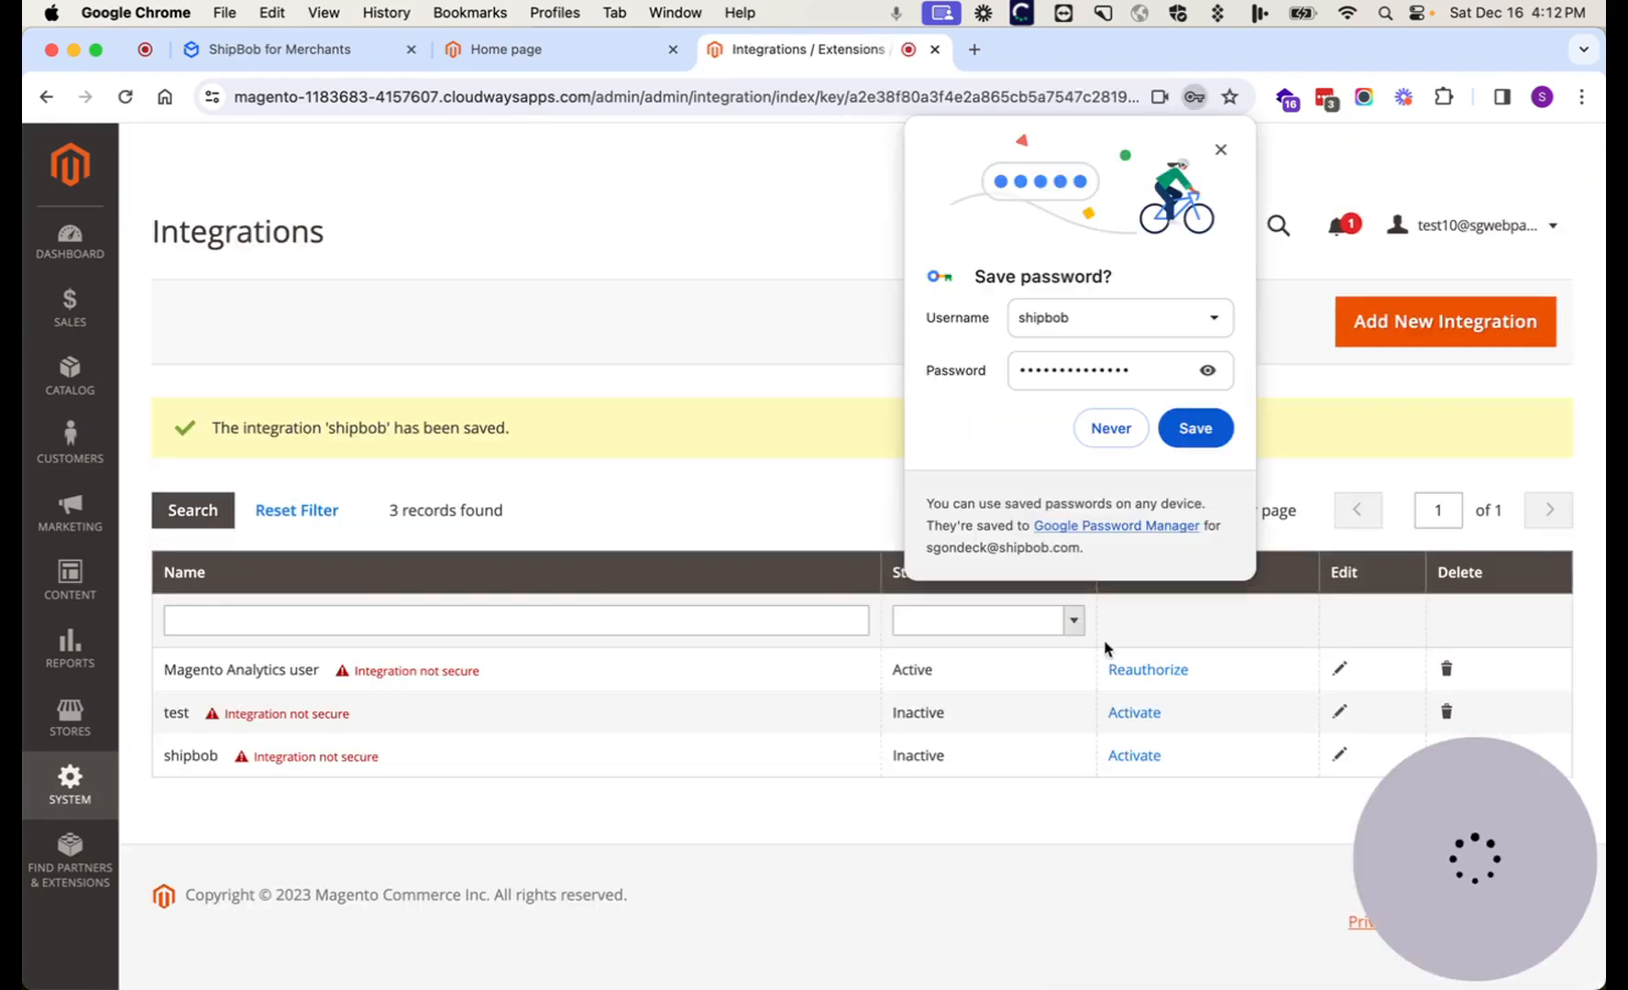
Step: Dismiss the browser's password-saving offer, then activate the shipbob integration and allow its requested API access
{"action": "left_click", "coordinate": [1220, 149]}
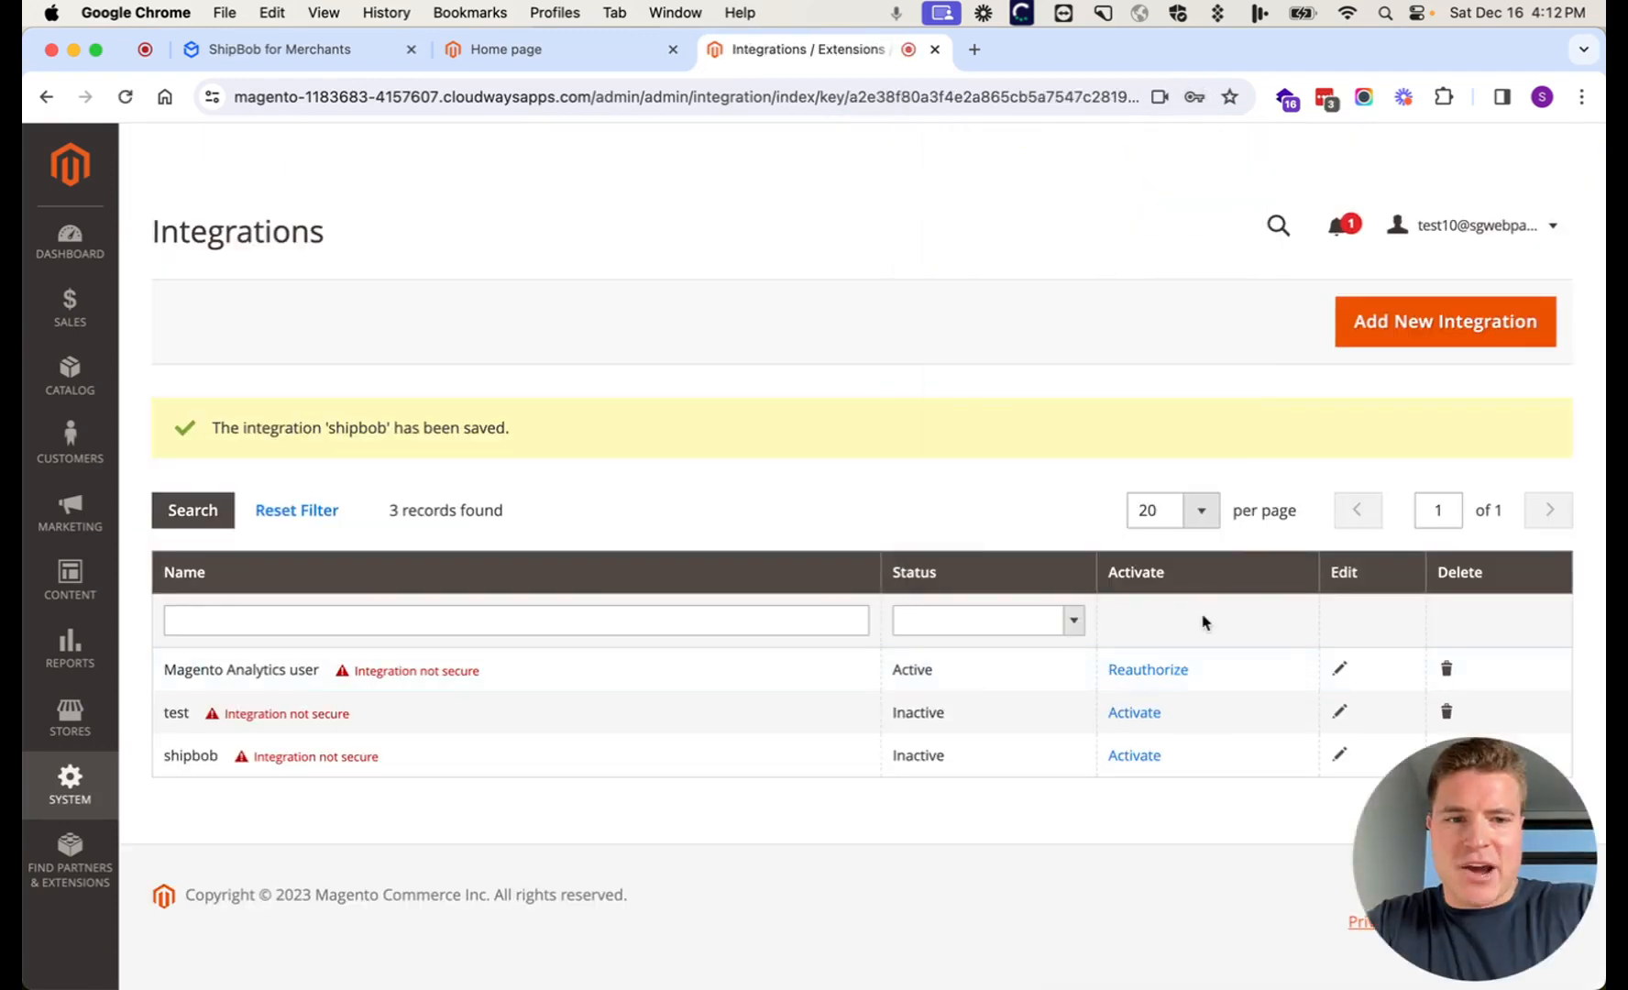
{"action": "left_click", "coordinate": [1146, 759]}
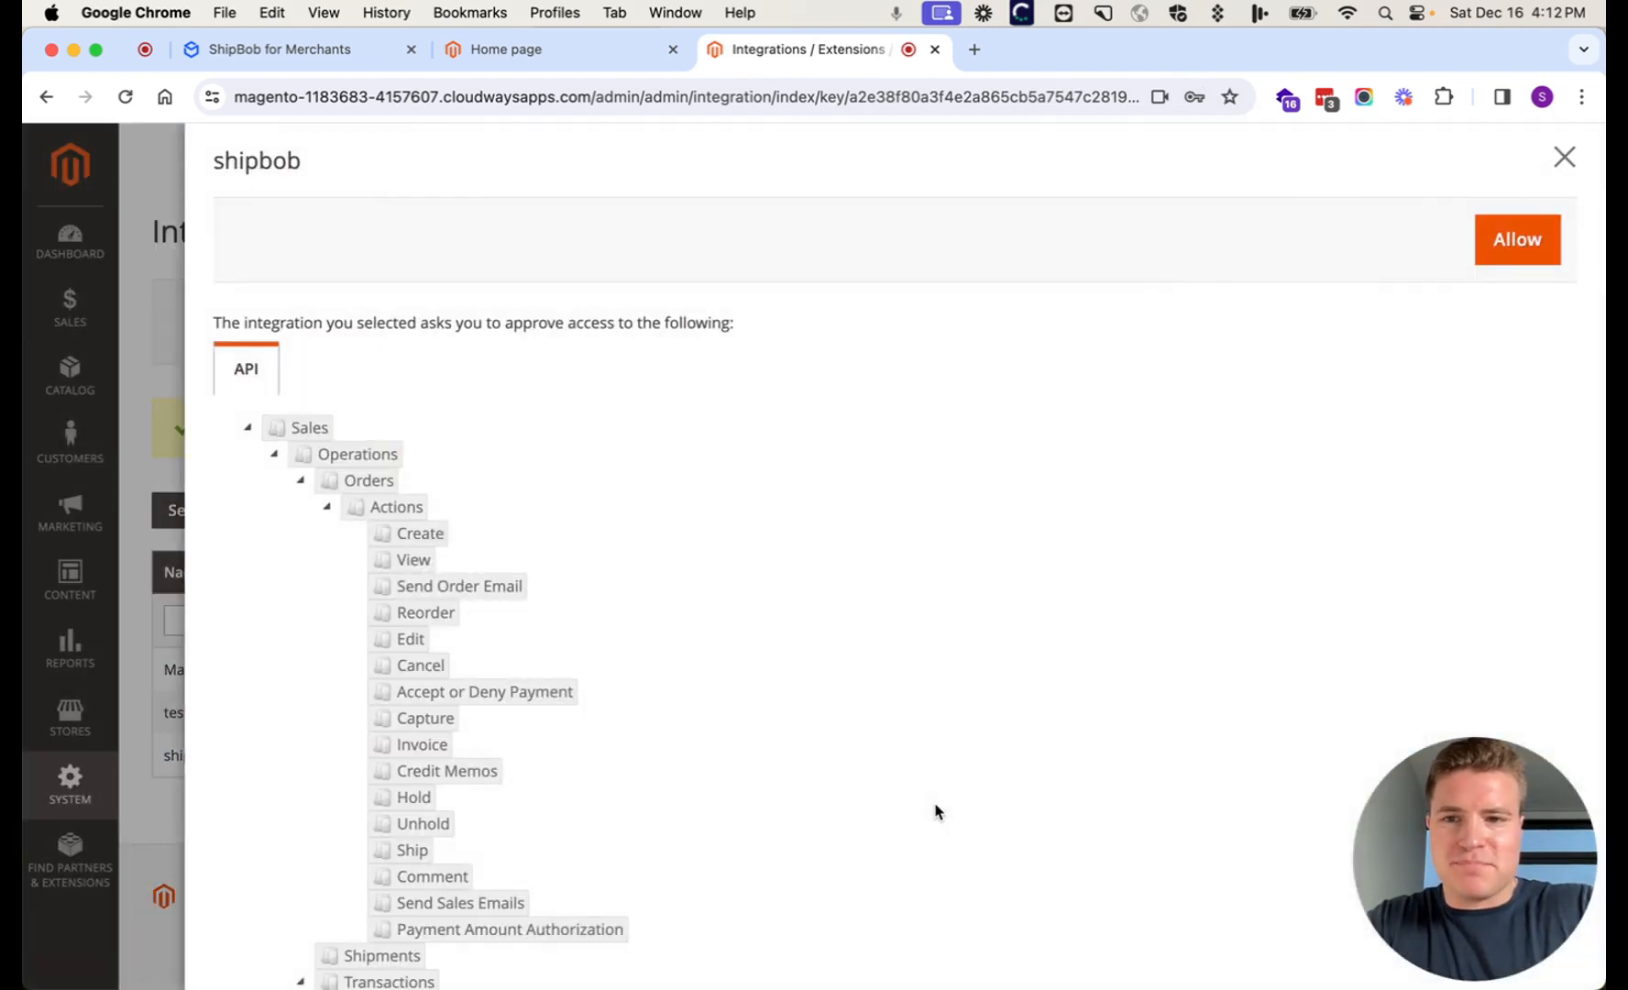
{"action": "left_click", "coordinate": [1517, 240]}
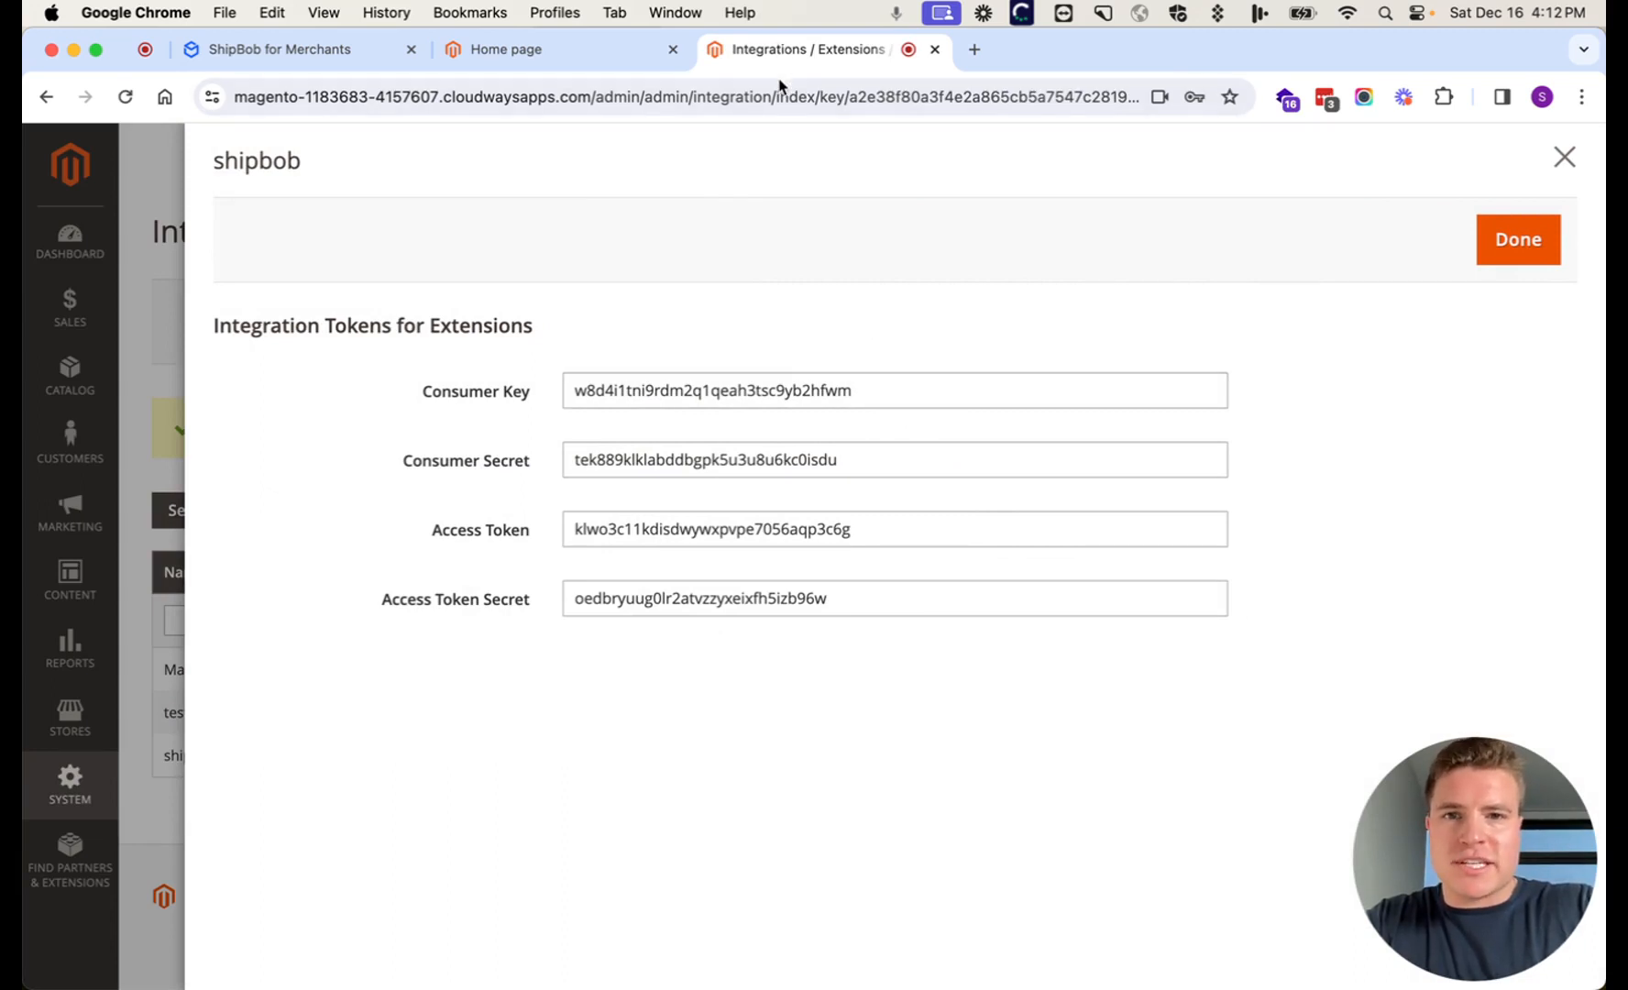
Step: Open the Magento (OAuth) authentication form in ShipBob and arrange the Magento integration tokens window beside it
{"action": "mouse_move", "coordinate": [788, 50]}
{"action": "left_mouse_down"}
{"action": "mouse_move", "coordinate": [781, 66]}
{"action": "mouse_move", "coordinate": [795, 50]}
{"action": "left_mouse_up"}
{"action": "left_click_drag", "start_coordinate": [46, 33], "coordinate": [862, 39]}
{"action": "left_click", "coordinate": [639, 125]}
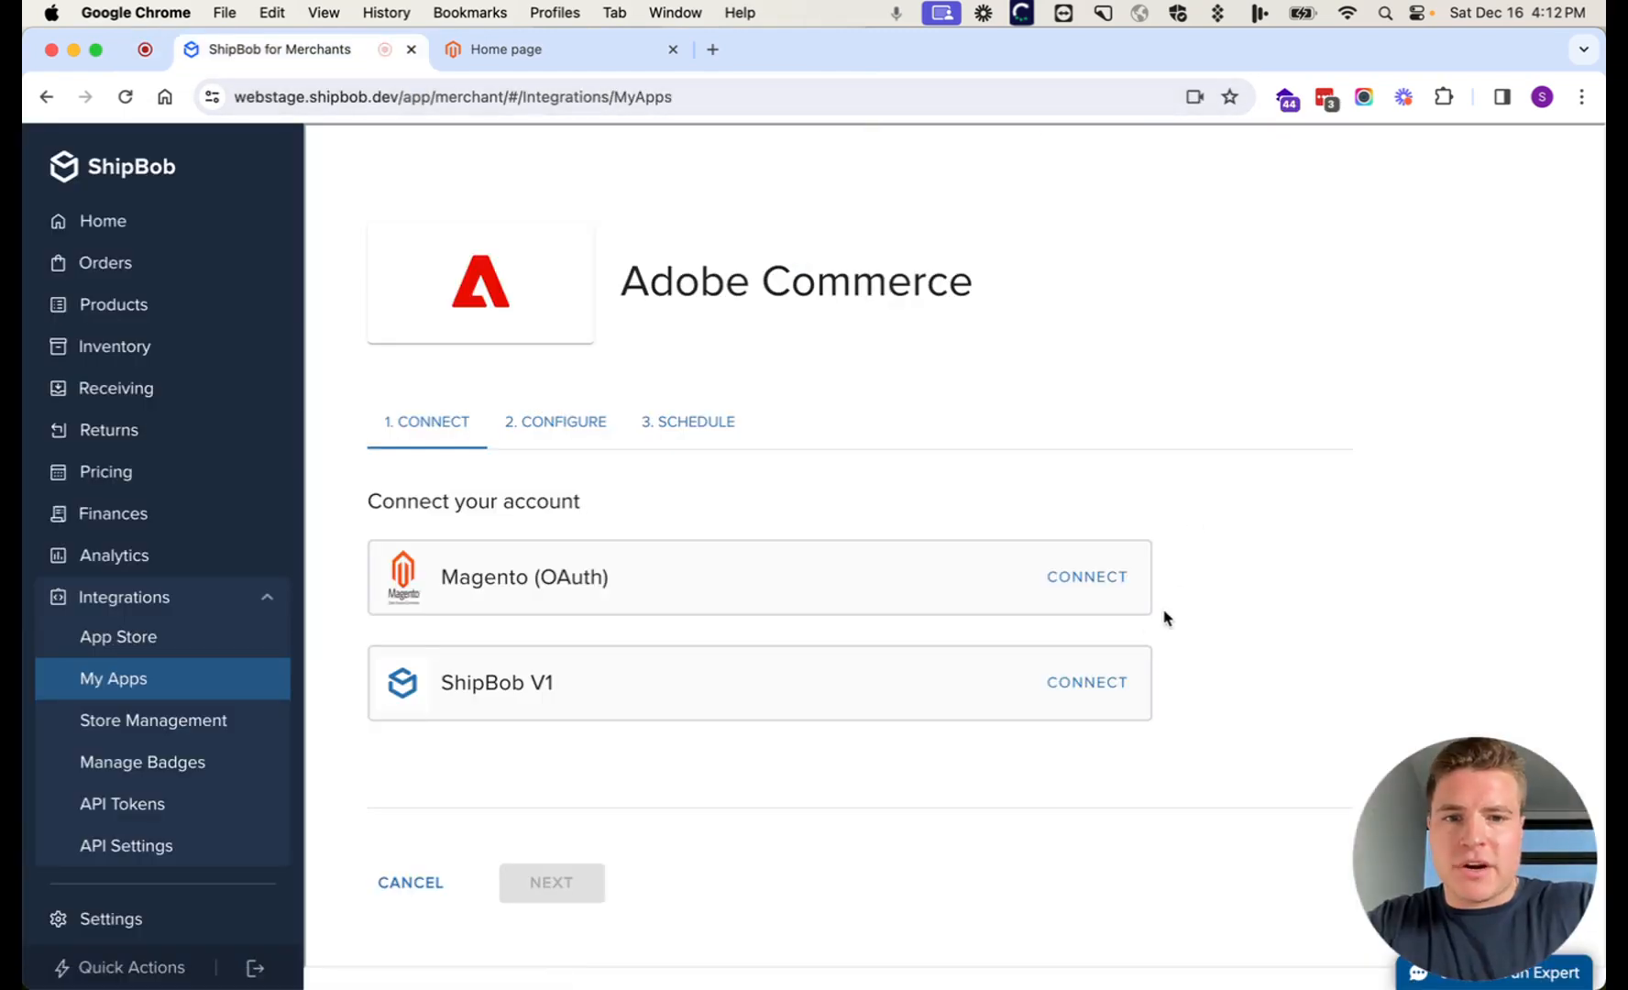
{"action": "left_click", "coordinate": [1123, 579]}
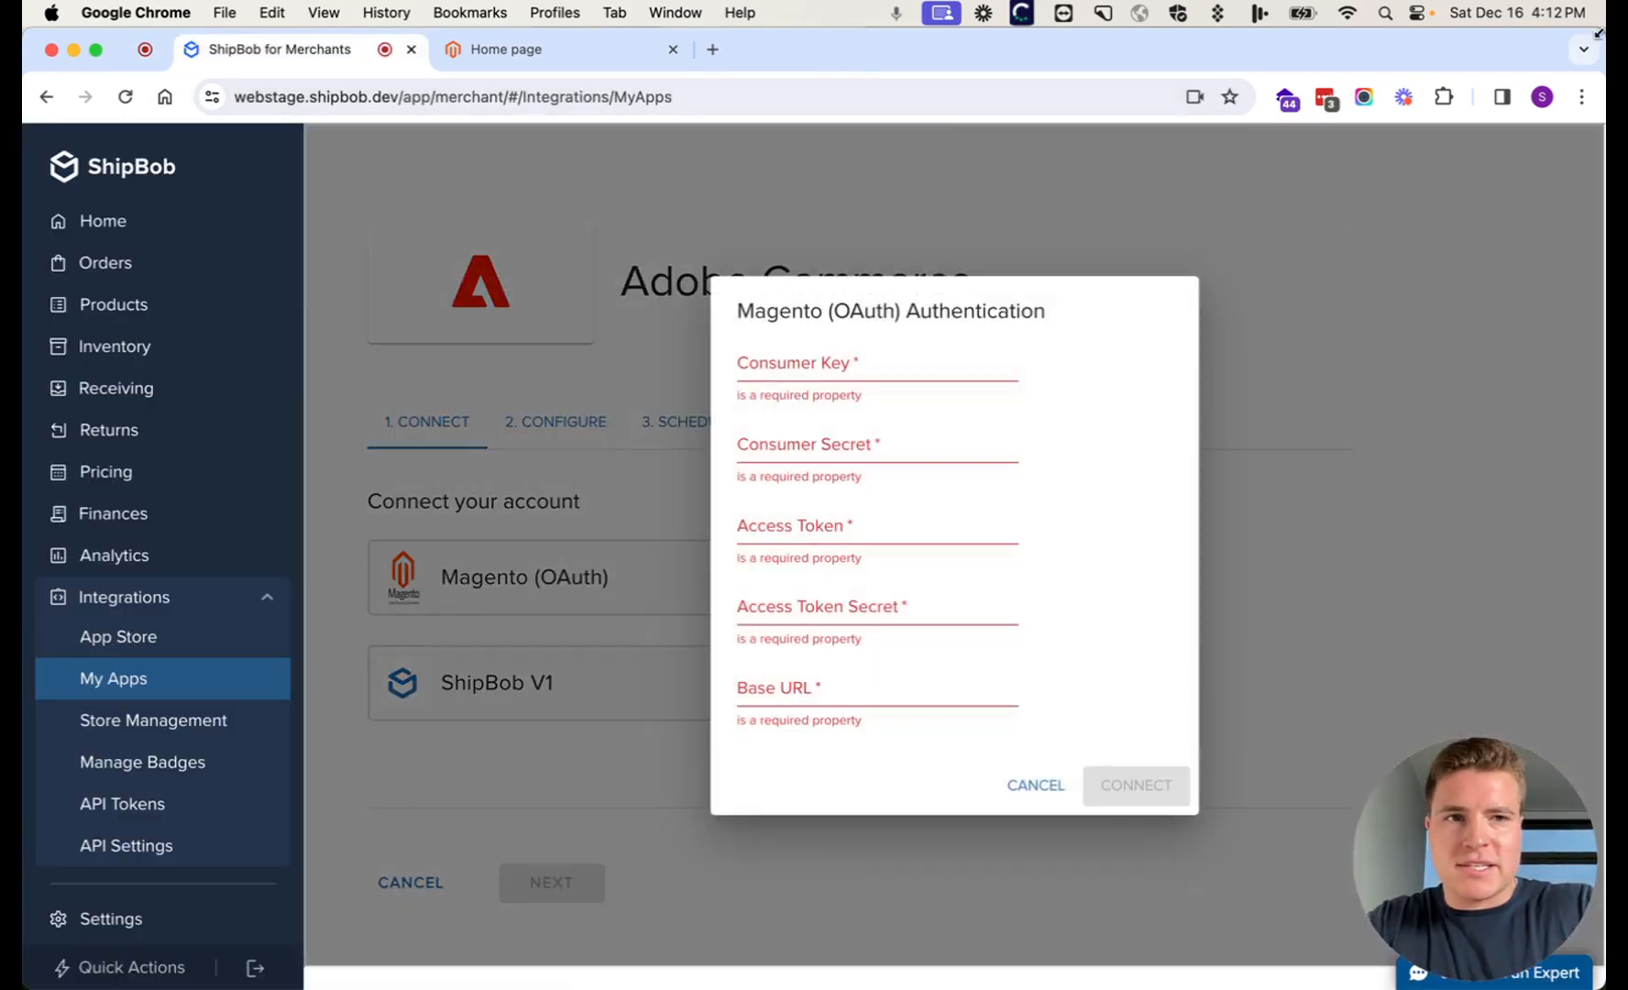
{"action": "left_click_drag", "start_coordinate": [1604, 57], "coordinate": [855, 56]}
{"action": "left_click", "coordinate": [1327, 387]}
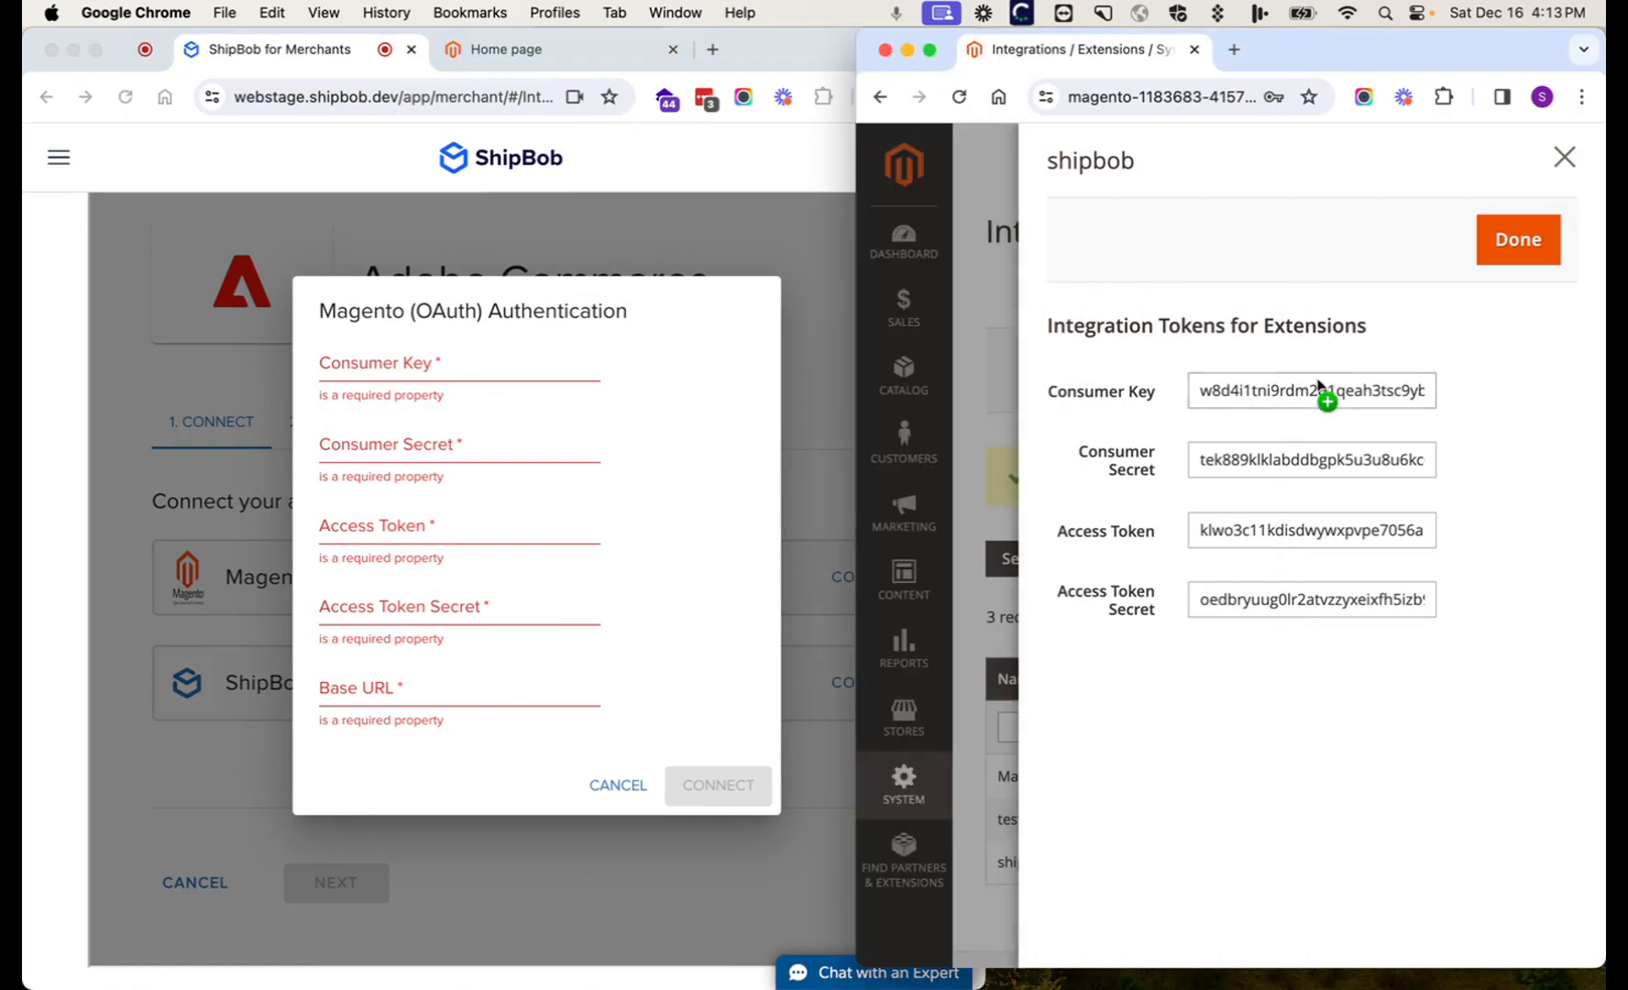
Step: Copy the consumer key from the Magento integration tokens into ShipBob's Consumer Key field
{"action": "left_click_drag", "start_coordinate": [1194, 390], "coordinate": [1423, 392]}
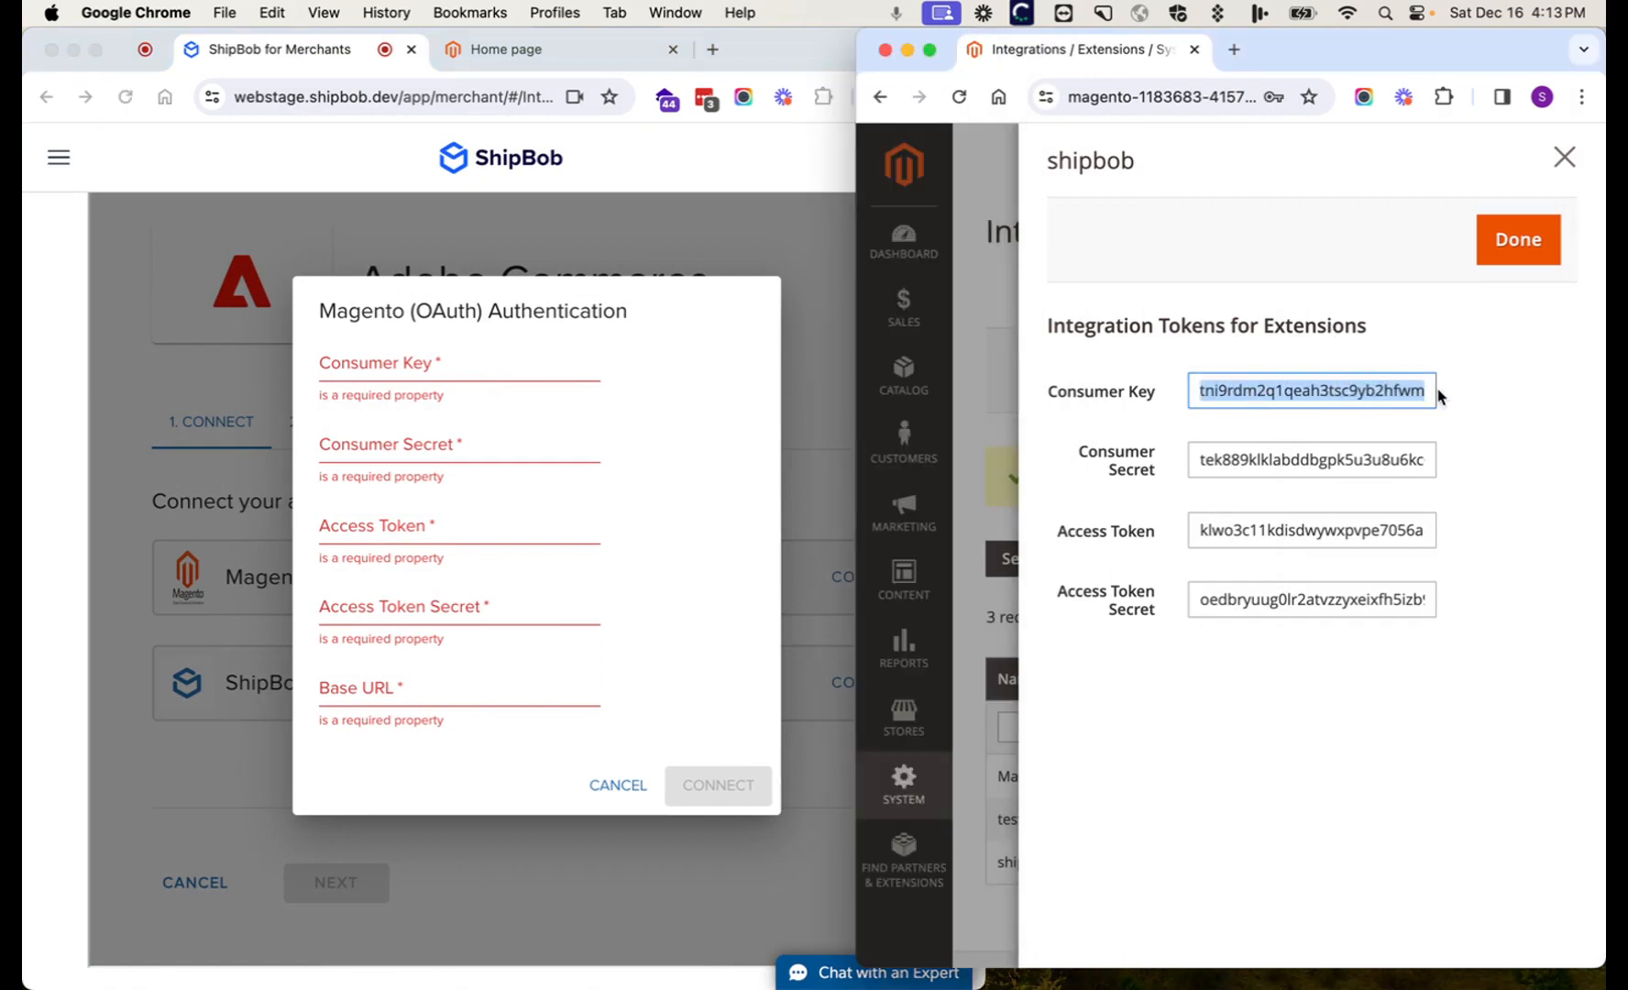
{"action": "key", "text": "super+c"}
{"action": "left_click", "coordinate": [526, 363]}
{"action": "left_click", "coordinate": [497, 357]}
{"action": "key", "text": "super+v"}
Step: Copy the consumer secret from the Magento integration tokens into ShipBob's Consumer Secret field
{"action": "left_click", "coordinate": [1360, 445]}
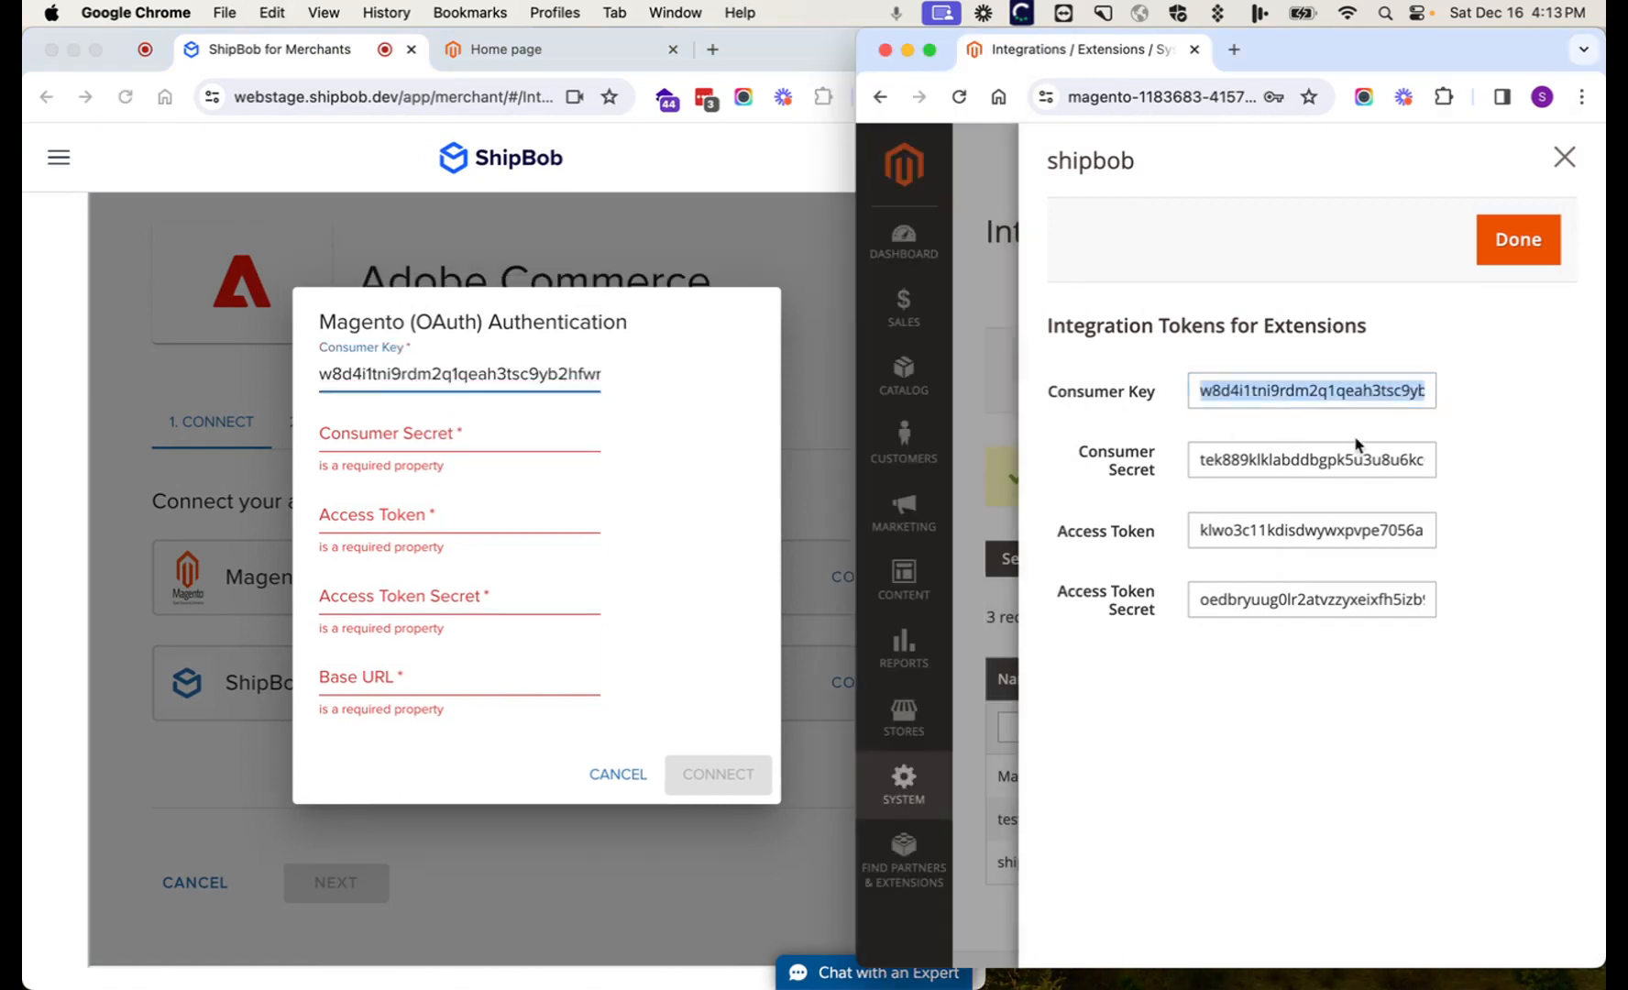
{"action": "left_click_drag", "start_coordinate": [1207, 467], "coordinate": [1480, 462]}
{"action": "key", "text": "super+c"}
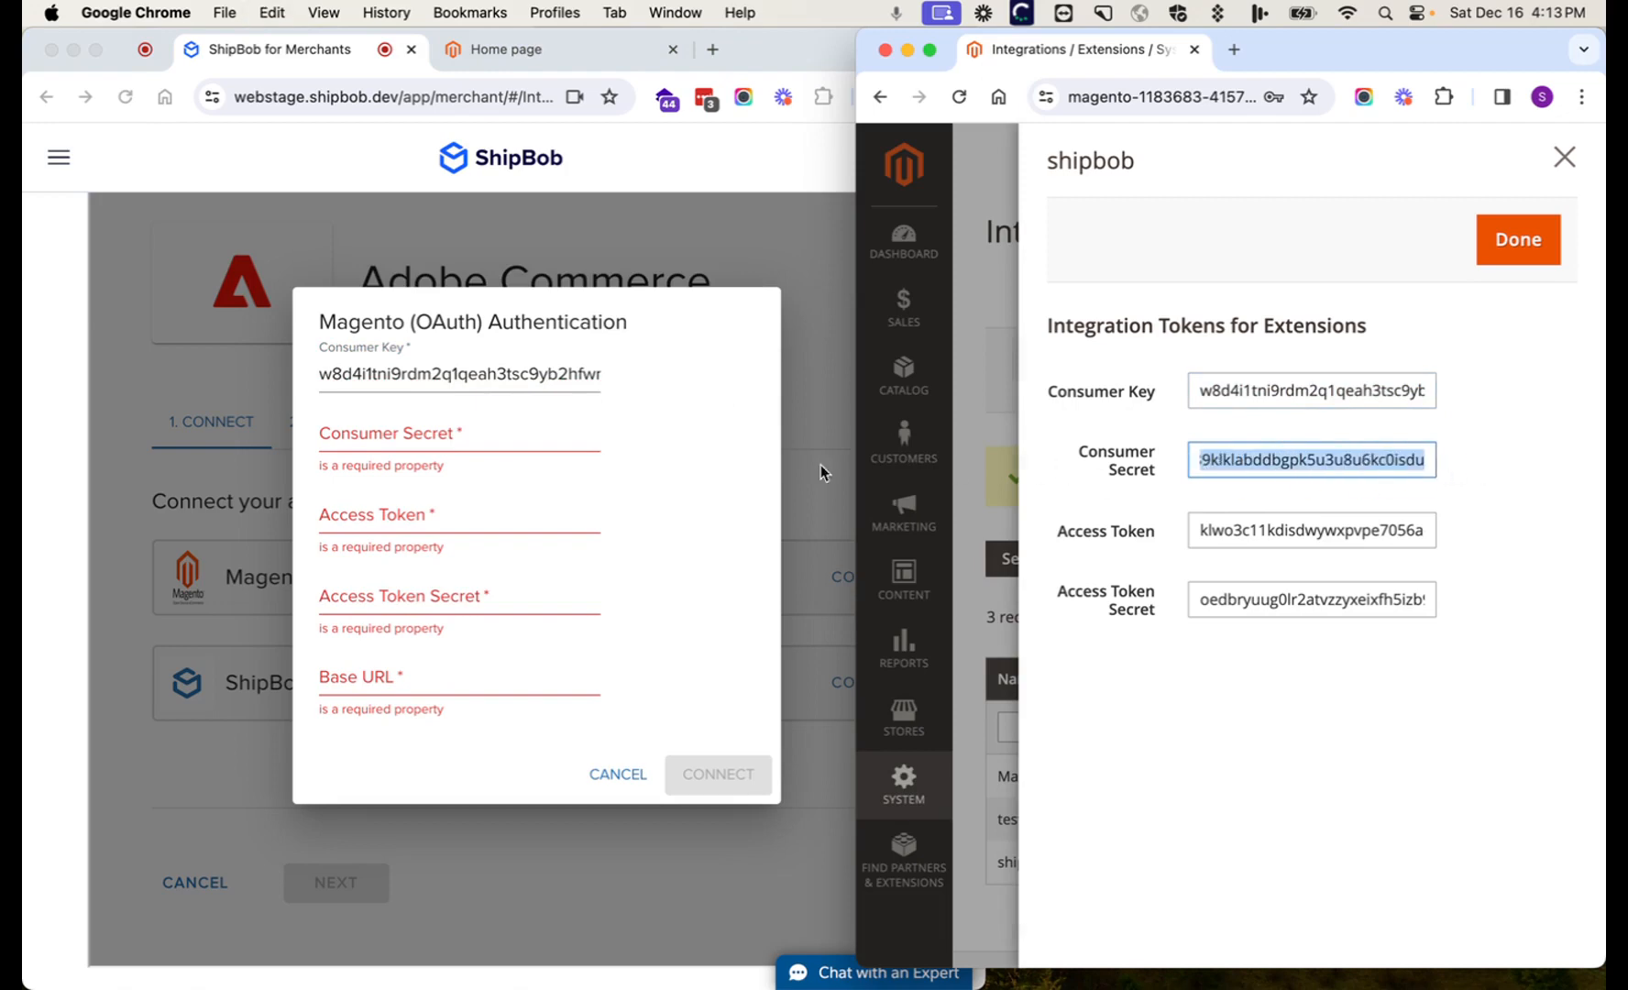
{"action": "left_click", "coordinate": [583, 449]}
{"action": "left_click", "coordinate": [583, 449]}
{"action": "key", "text": "super+v"}
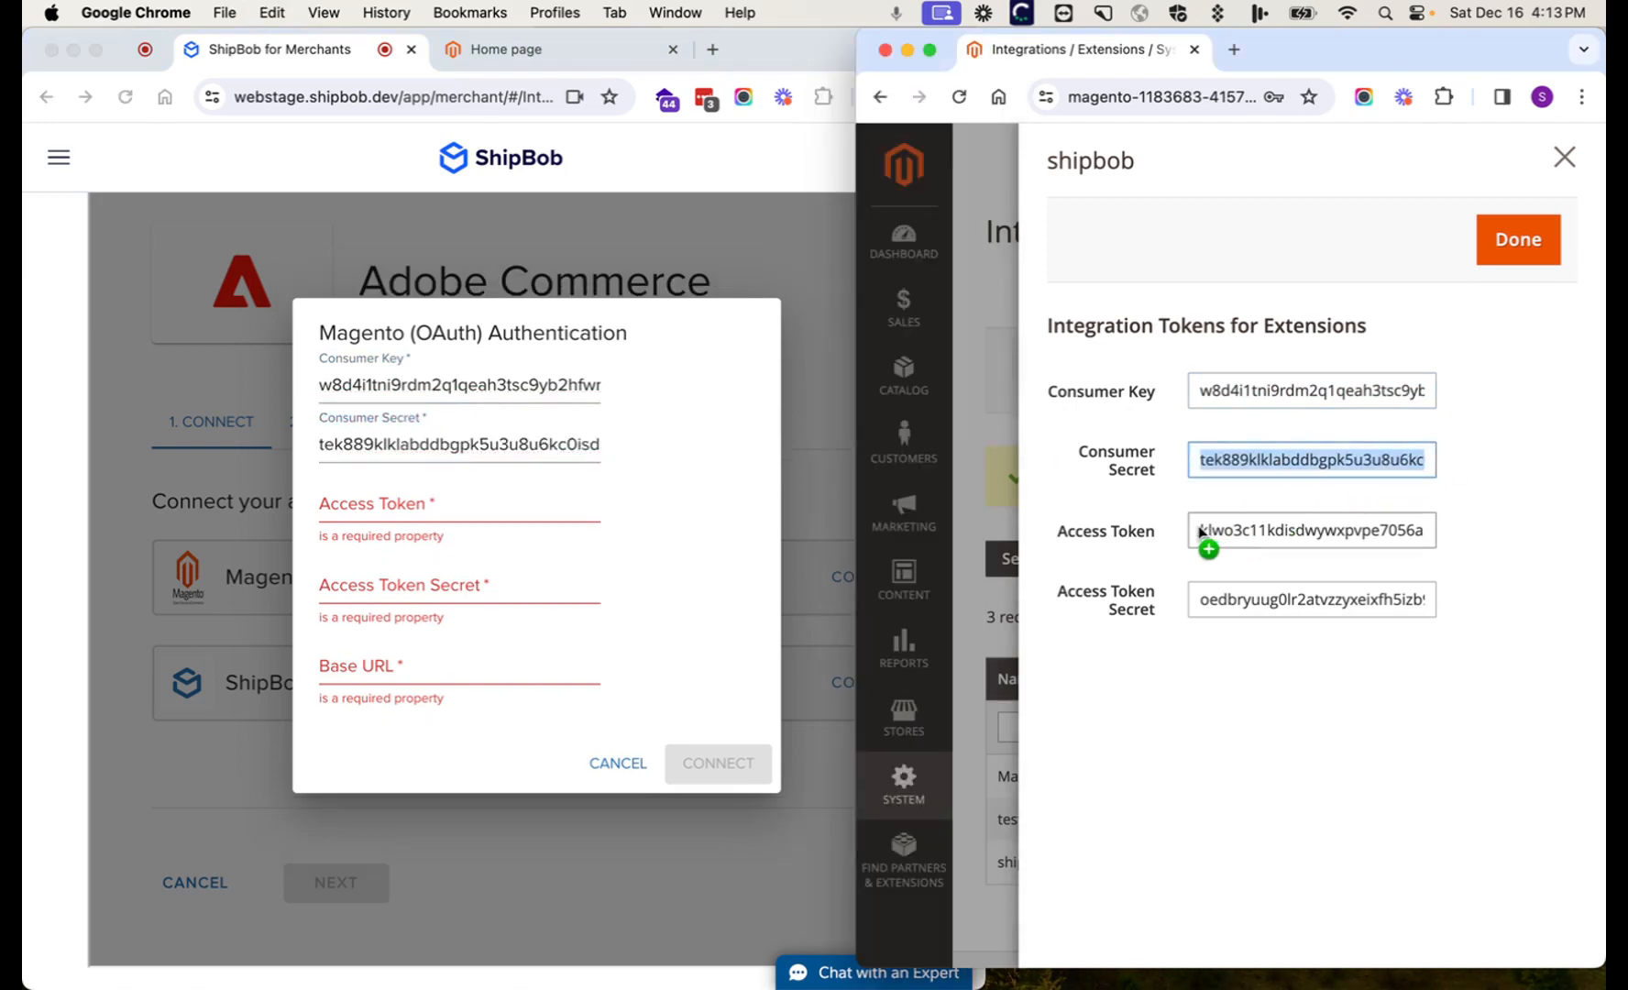
Step: Copy the access token from the Magento integration tokens into ShipBob's Access Token field
{"action": "left_click_drag", "start_coordinate": [1199, 533], "coordinate": [1504, 536]}
{"action": "left_click", "coordinate": [495, 500]}
{"action": "left_click", "coordinate": [465, 498]}
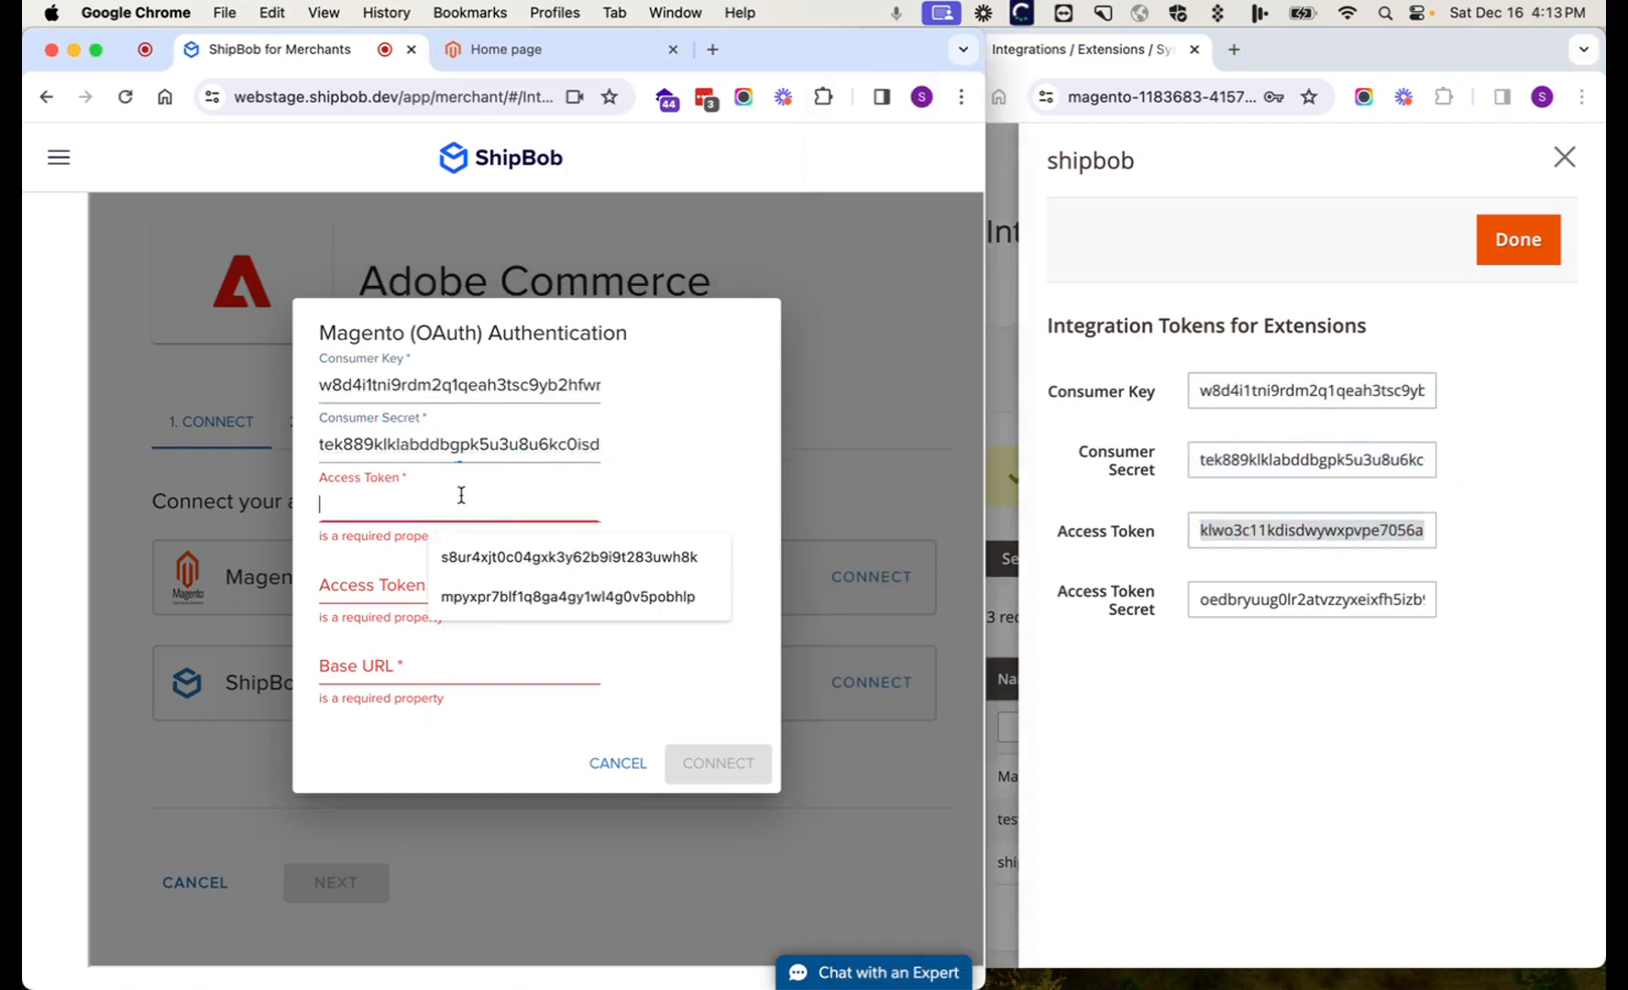
{"action": "key", "text": "super+v"}
Step: Copy the access token secret from the Magento integration tokens into ShipBob's Access Token Secret field
{"action": "left_click", "coordinate": [1374, 561]}
{"action": "left_click", "coordinate": [1261, 600]}
{"action": "left_click_drag", "start_coordinate": [1198, 606], "coordinate": [1563, 603]}
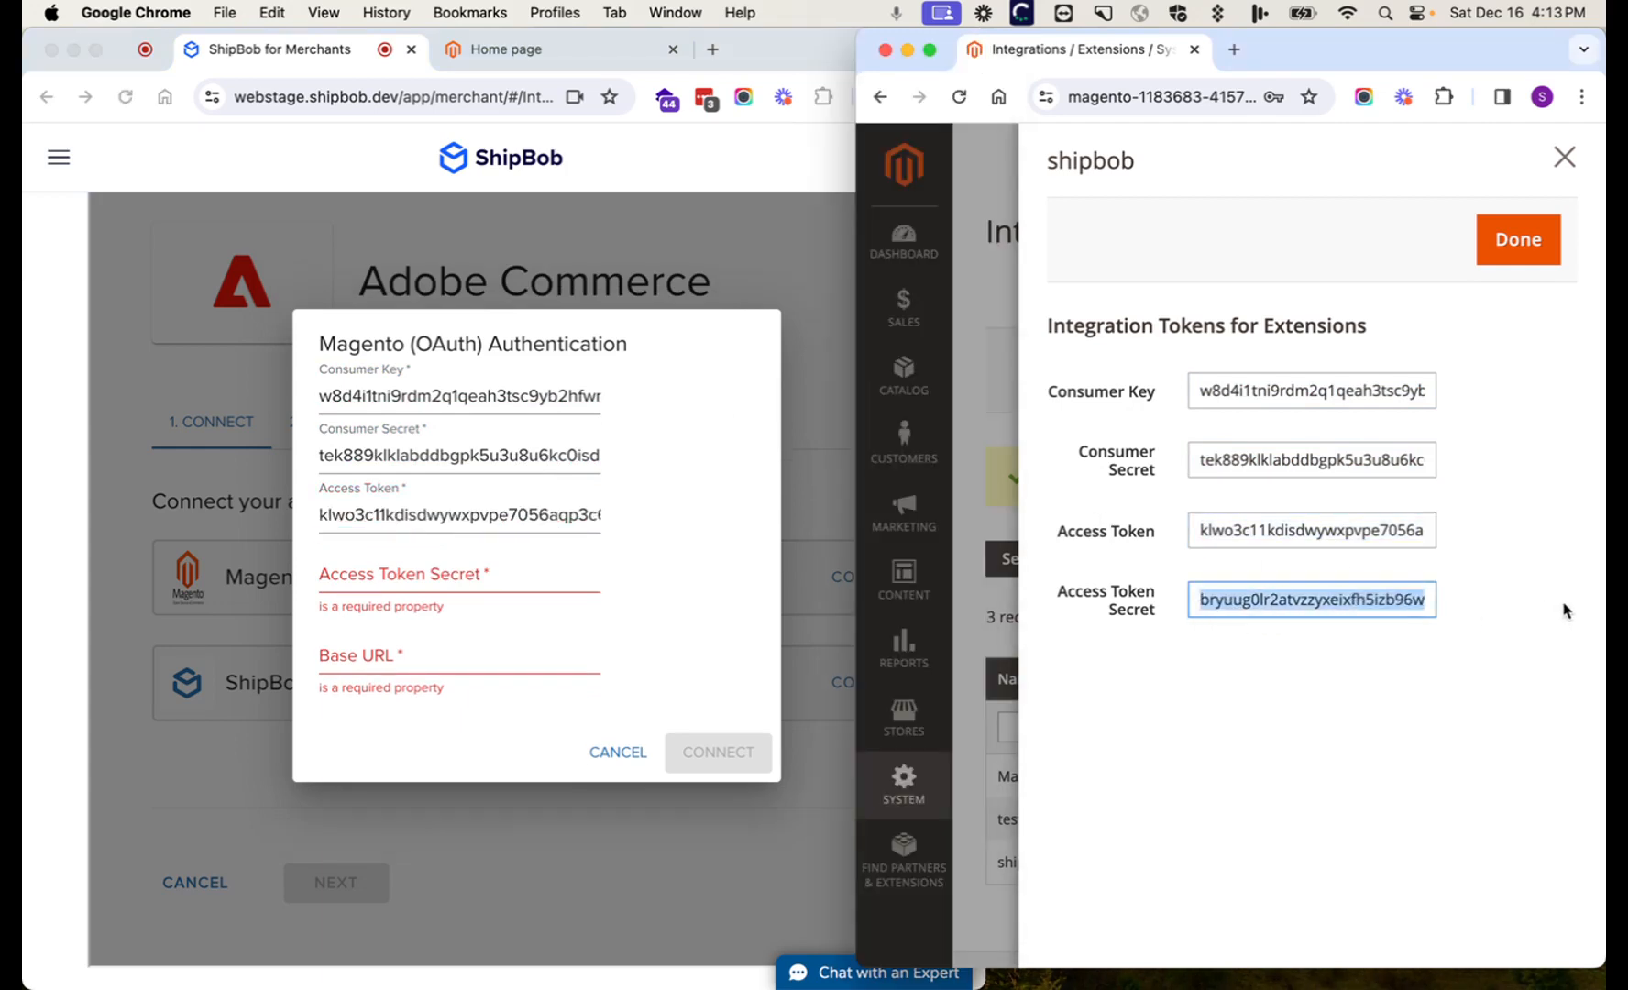
{"action": "key", "text": "super+c"}
{"action": "left_click", "coordinate": [507, 572]}
{"action": "key", "text": "super+v"}
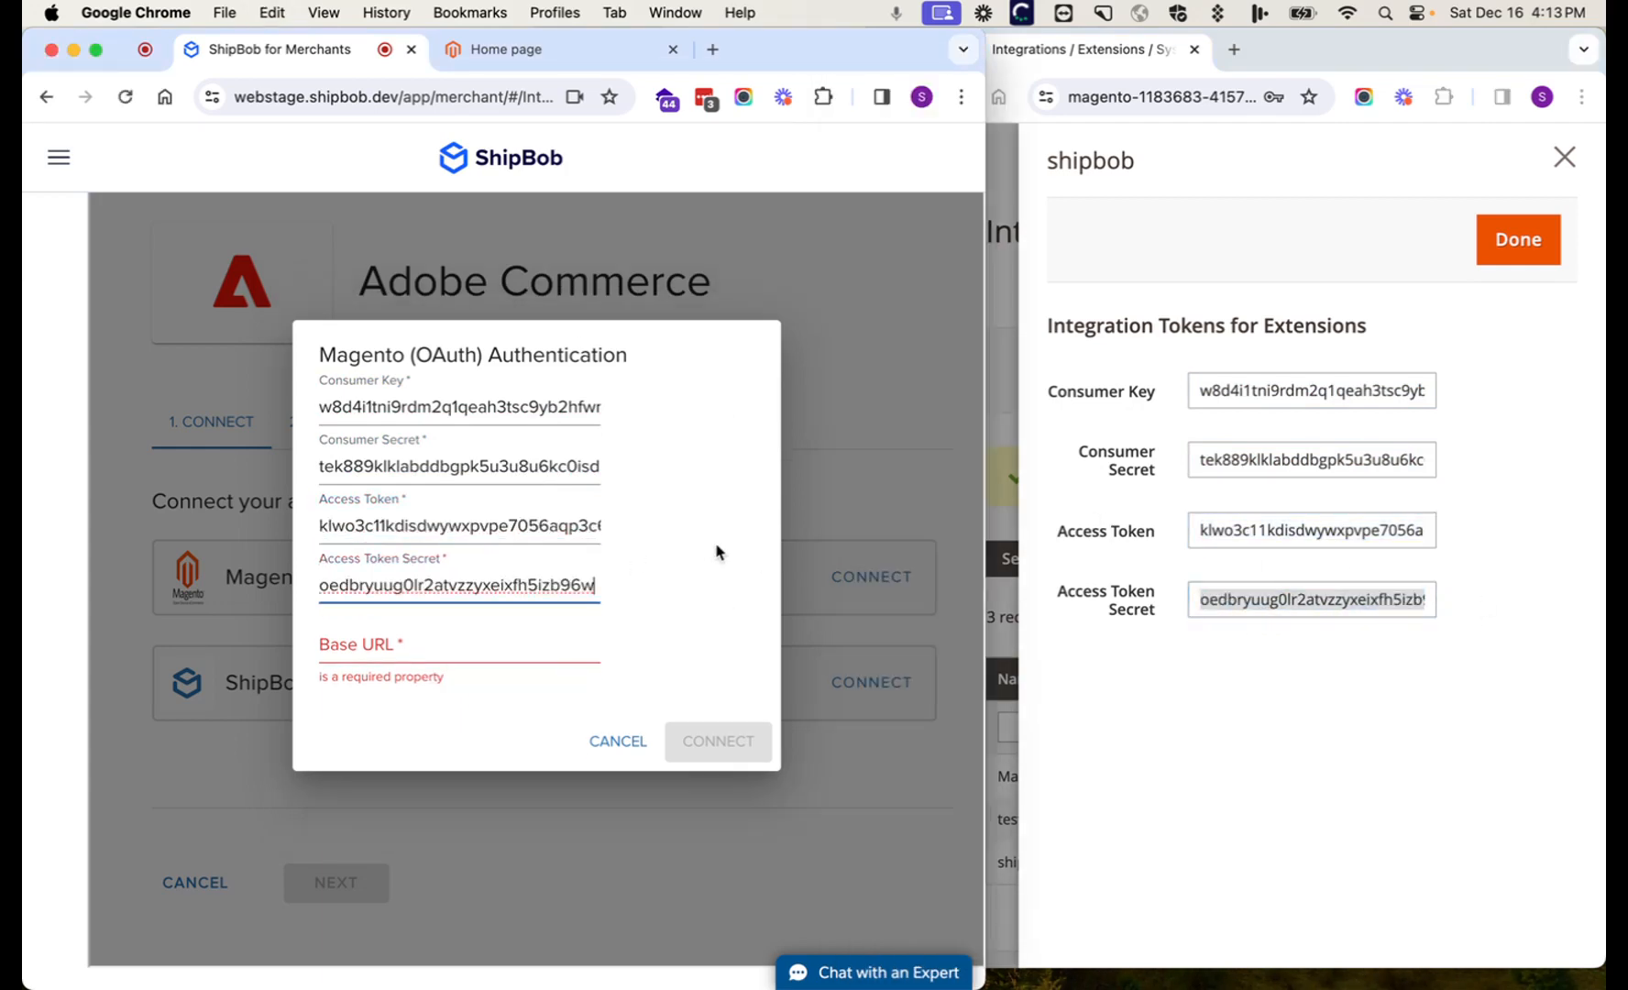
Step: Fill in the Base URL with the Magento store's web address and connect the Magento (OAuth) account
{"action": "left_click", "coordinate": [1331, 623]}
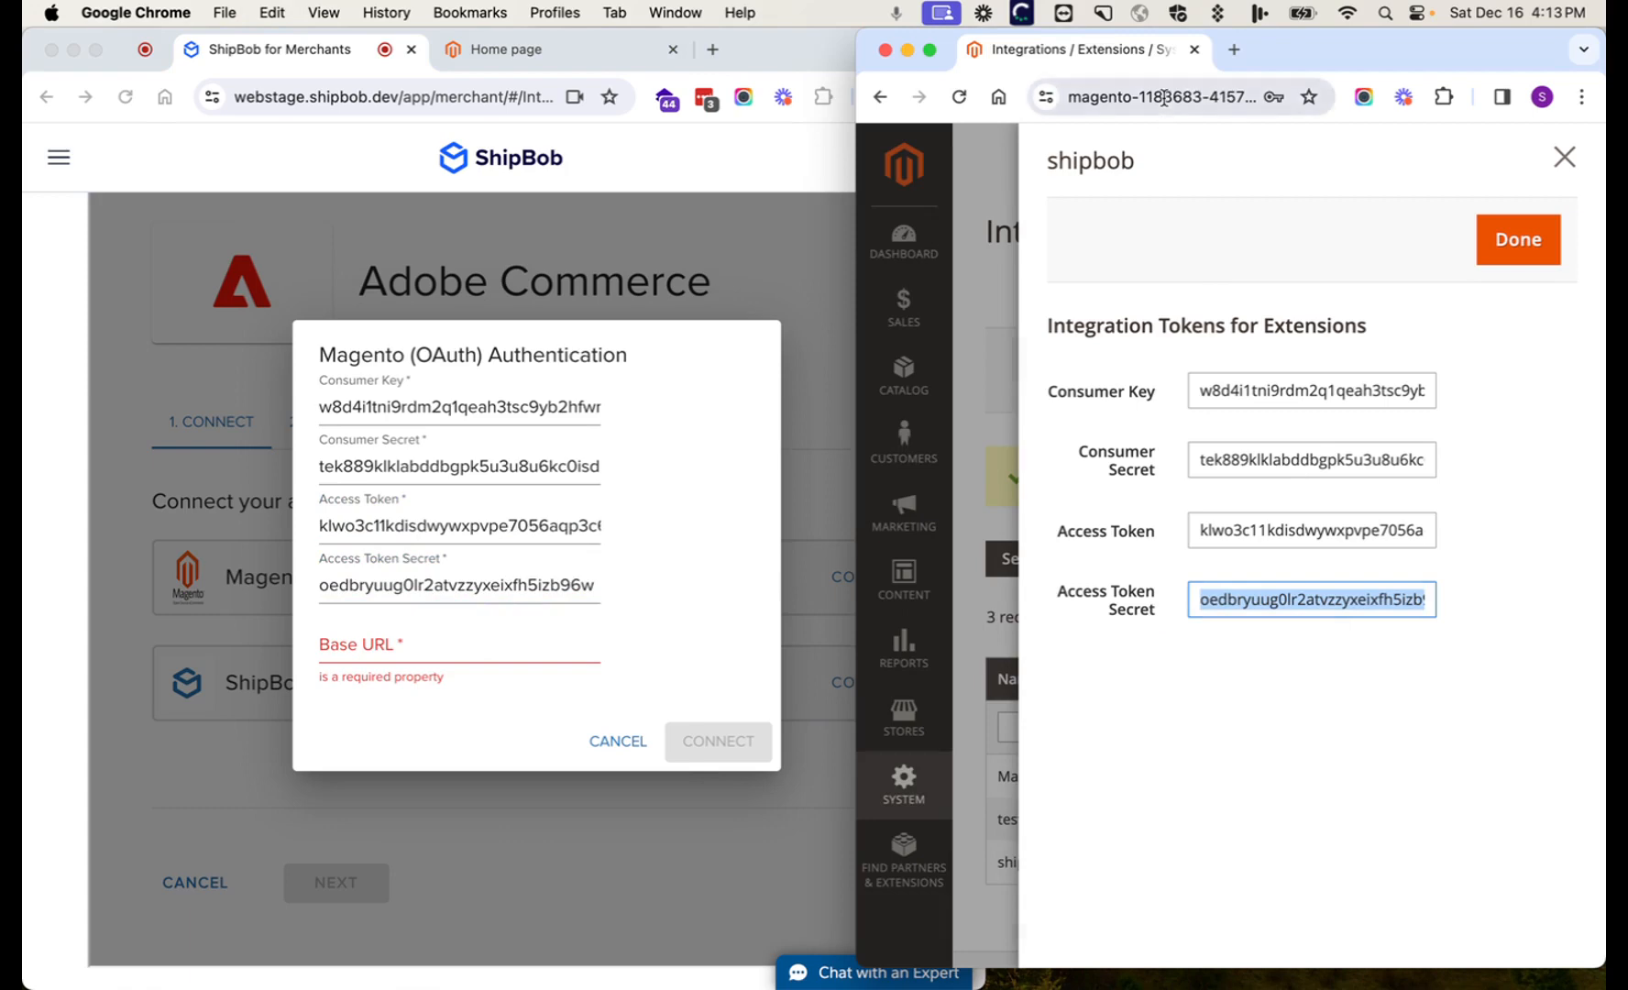
{"action": "left_click", "coordinate": [1203, 98]}
{"action": "left_click", "coordinate": [487, 658]}
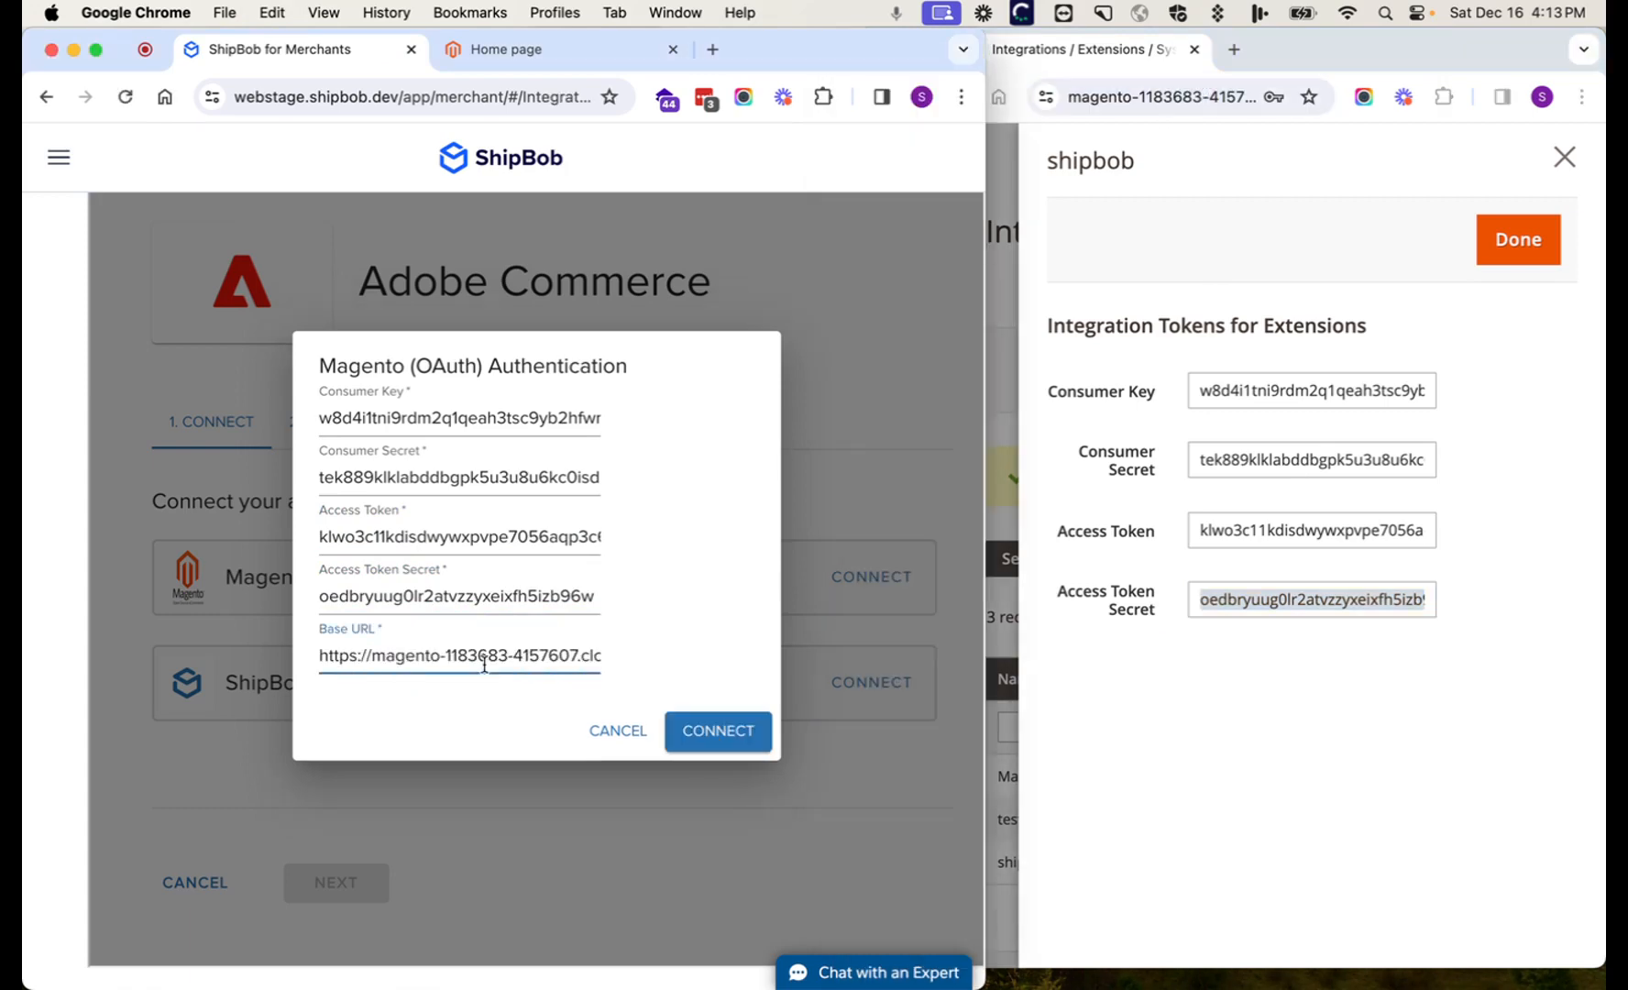
{"action": "triple_click", "coordinate": [489, 656]}
{"action": "left_click", "coordinate": [693, 647]}
{"action": "left_click", "coordinate": [734, 734]}
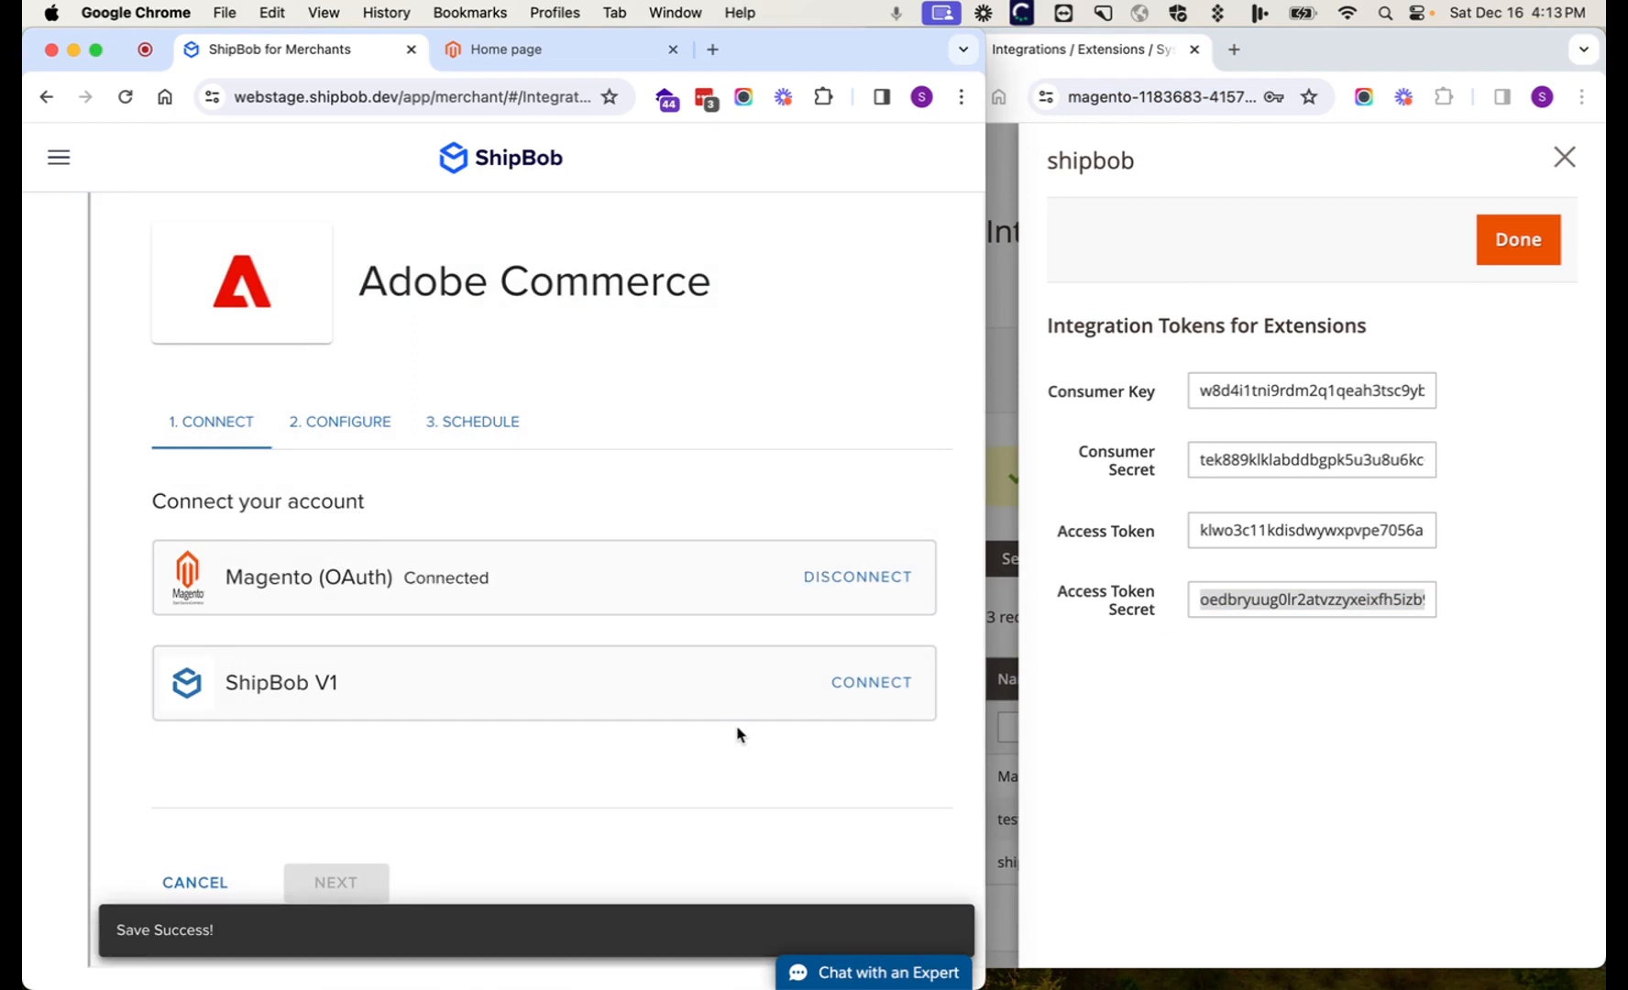
Step: Restore the ShipBob window to full width and start connecting ShipBob V1, moving its authorization window into view
{"action": "double_click", "coordinate": [975, 38]}
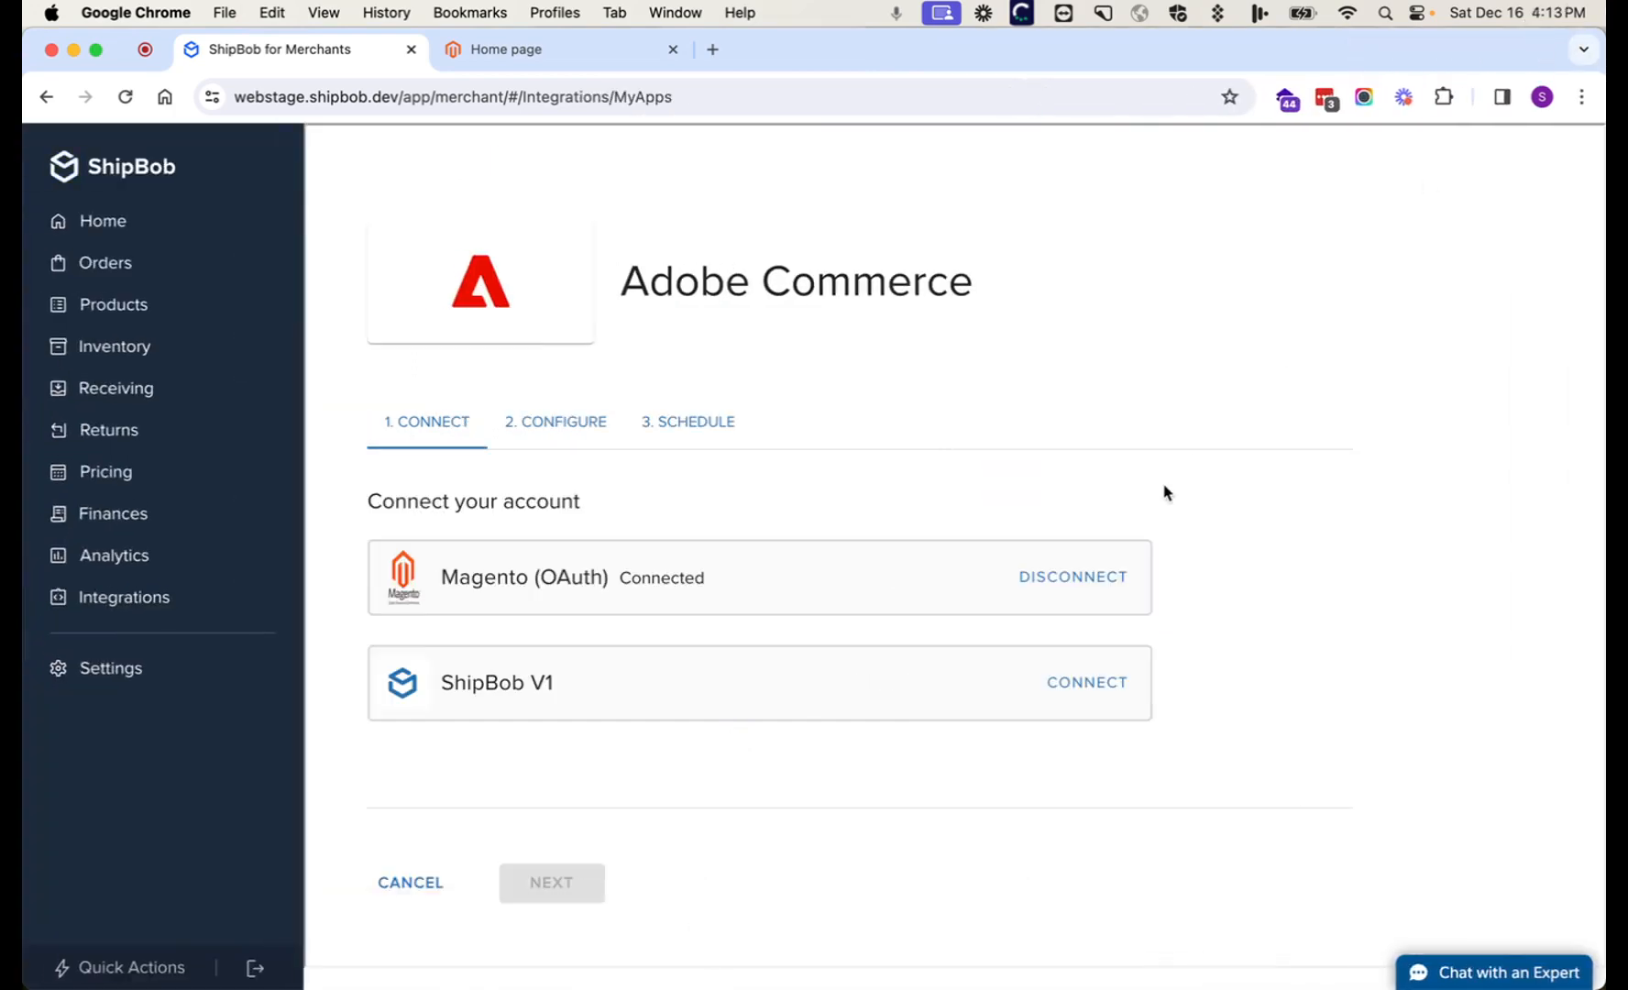
{"action": "left_click", "coordinate": [1096, 692]}
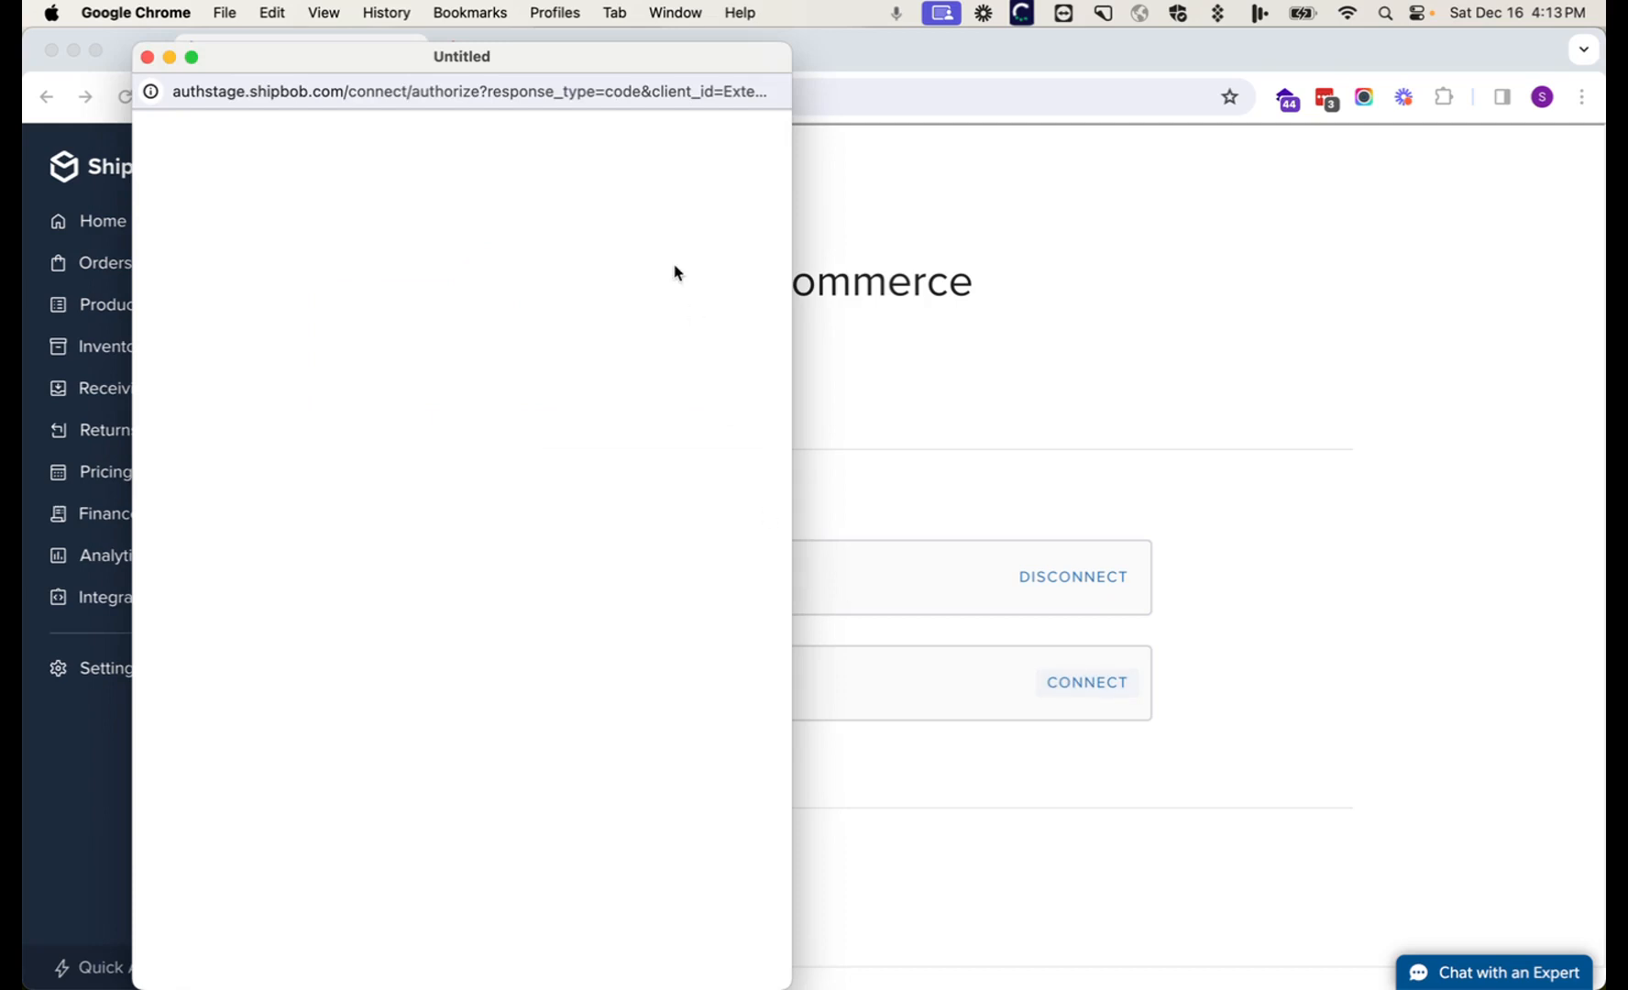
{"action": "left_click_drag", "start_coordinate": [648, 68], "coordinate": [1063, 27]}
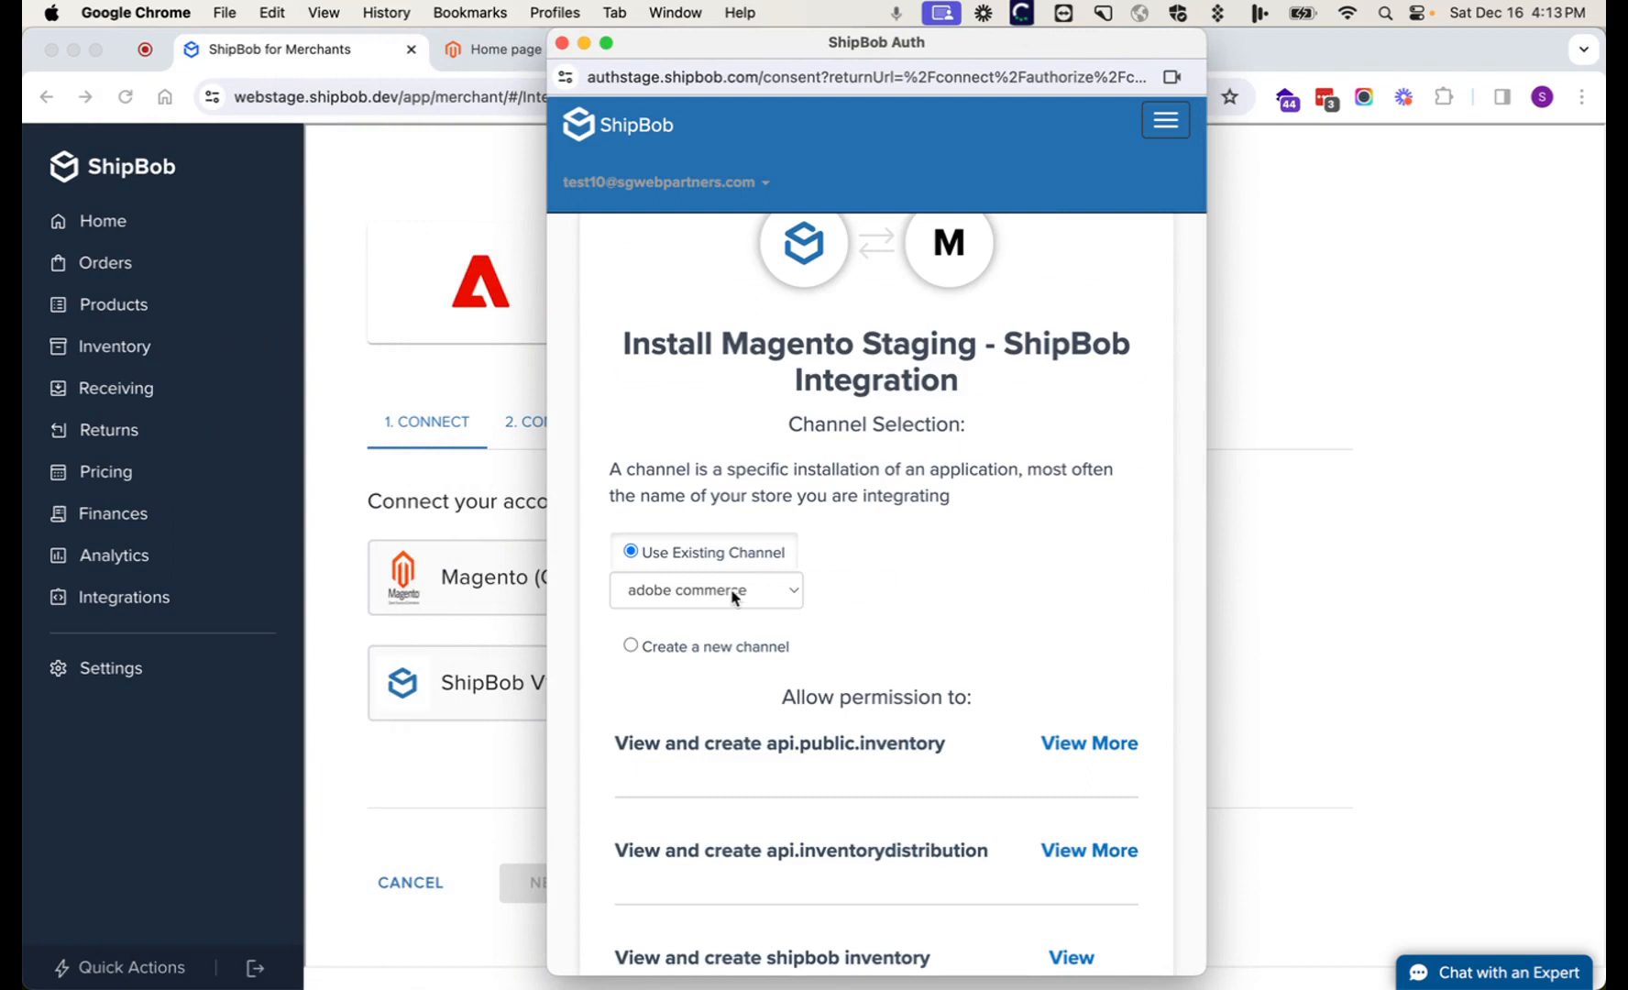
Step: Create a new channel named magento for the ShipBob integration, then allow the requested permissions and install it
{"action": "left_click", "coordinate": [728, 650]}
{"action": "left_click", "coordinate": [727, 643]}
{"action": "type", "text": "magent"}
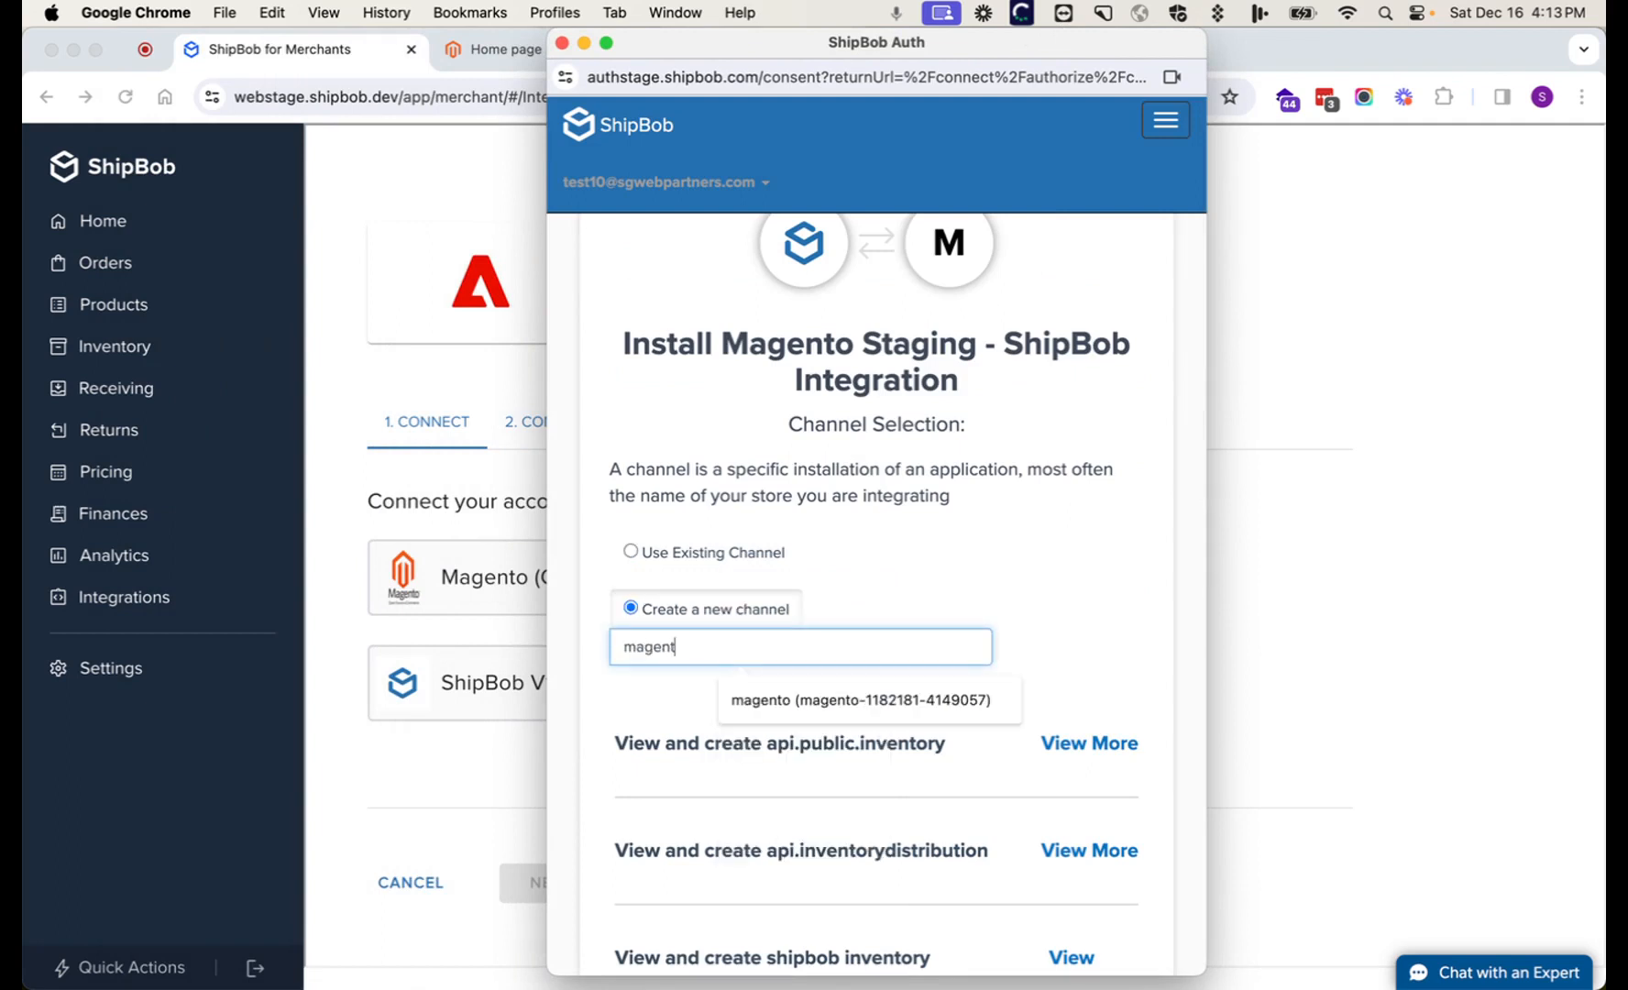
{"action": "type", "text": "o"}
{"action": "scroll", "coordinate": [953, 639], "scroll_direction": "down", "scroll_amount": 10}
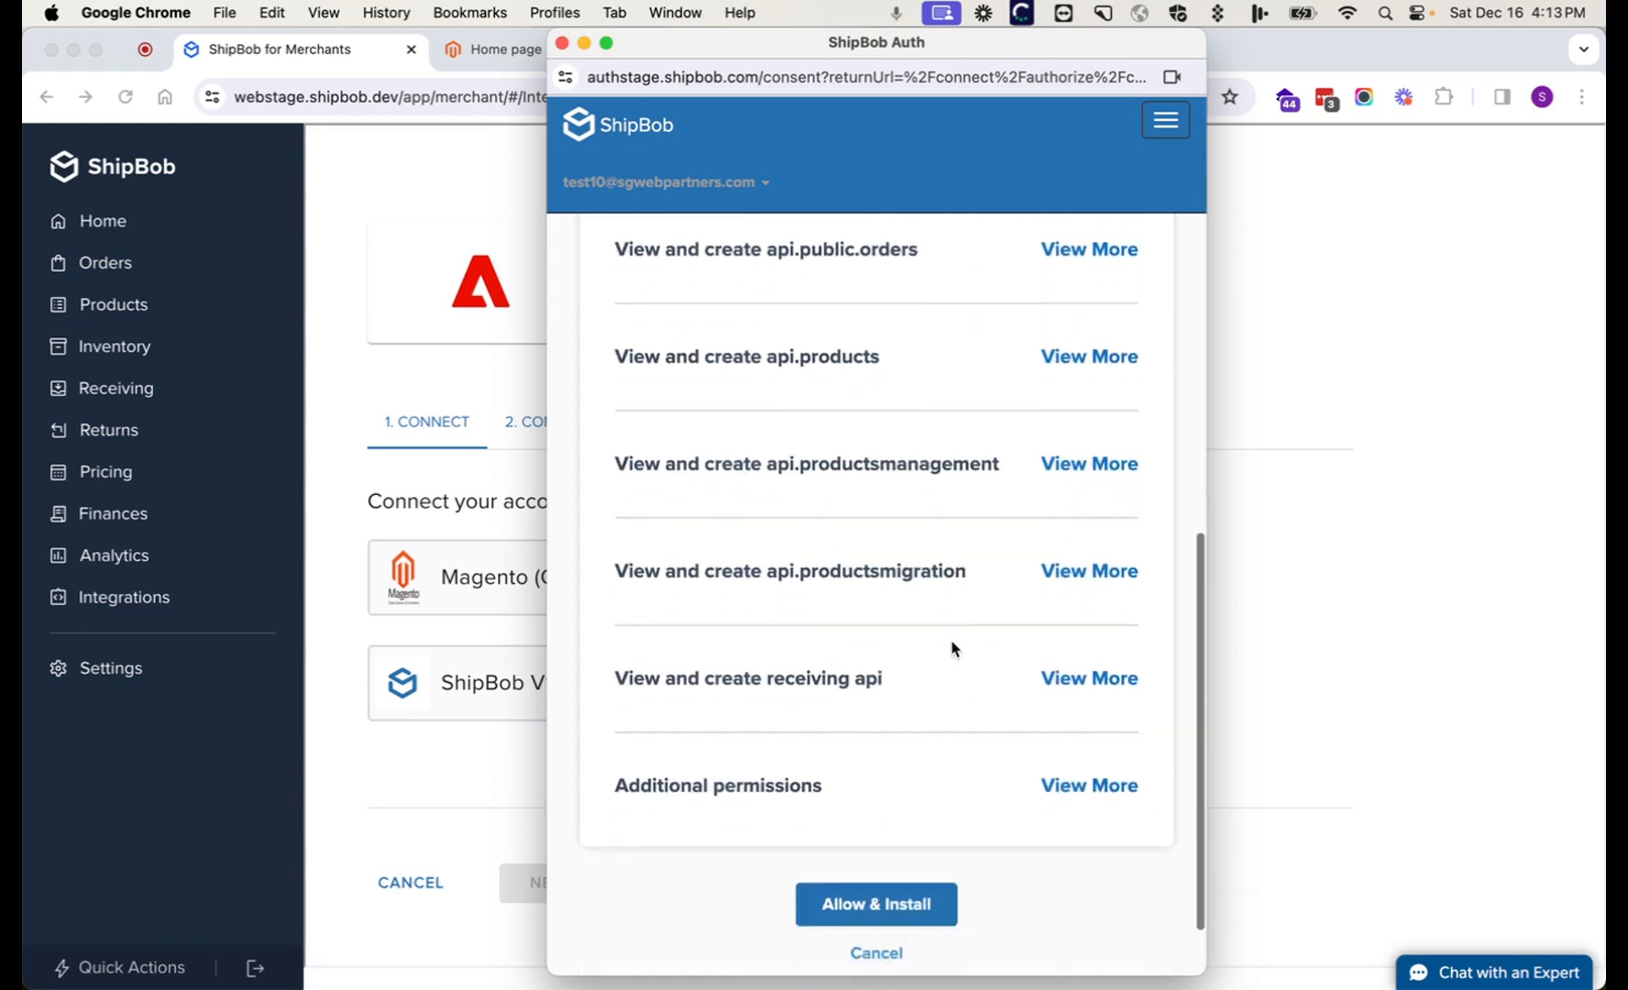
{"action": "scroll", "coordinate": [953, 648], "scroll_direction": "down", "scroll_amount": 2}
{"action": "left_click", "coordinate": [876, 811]}
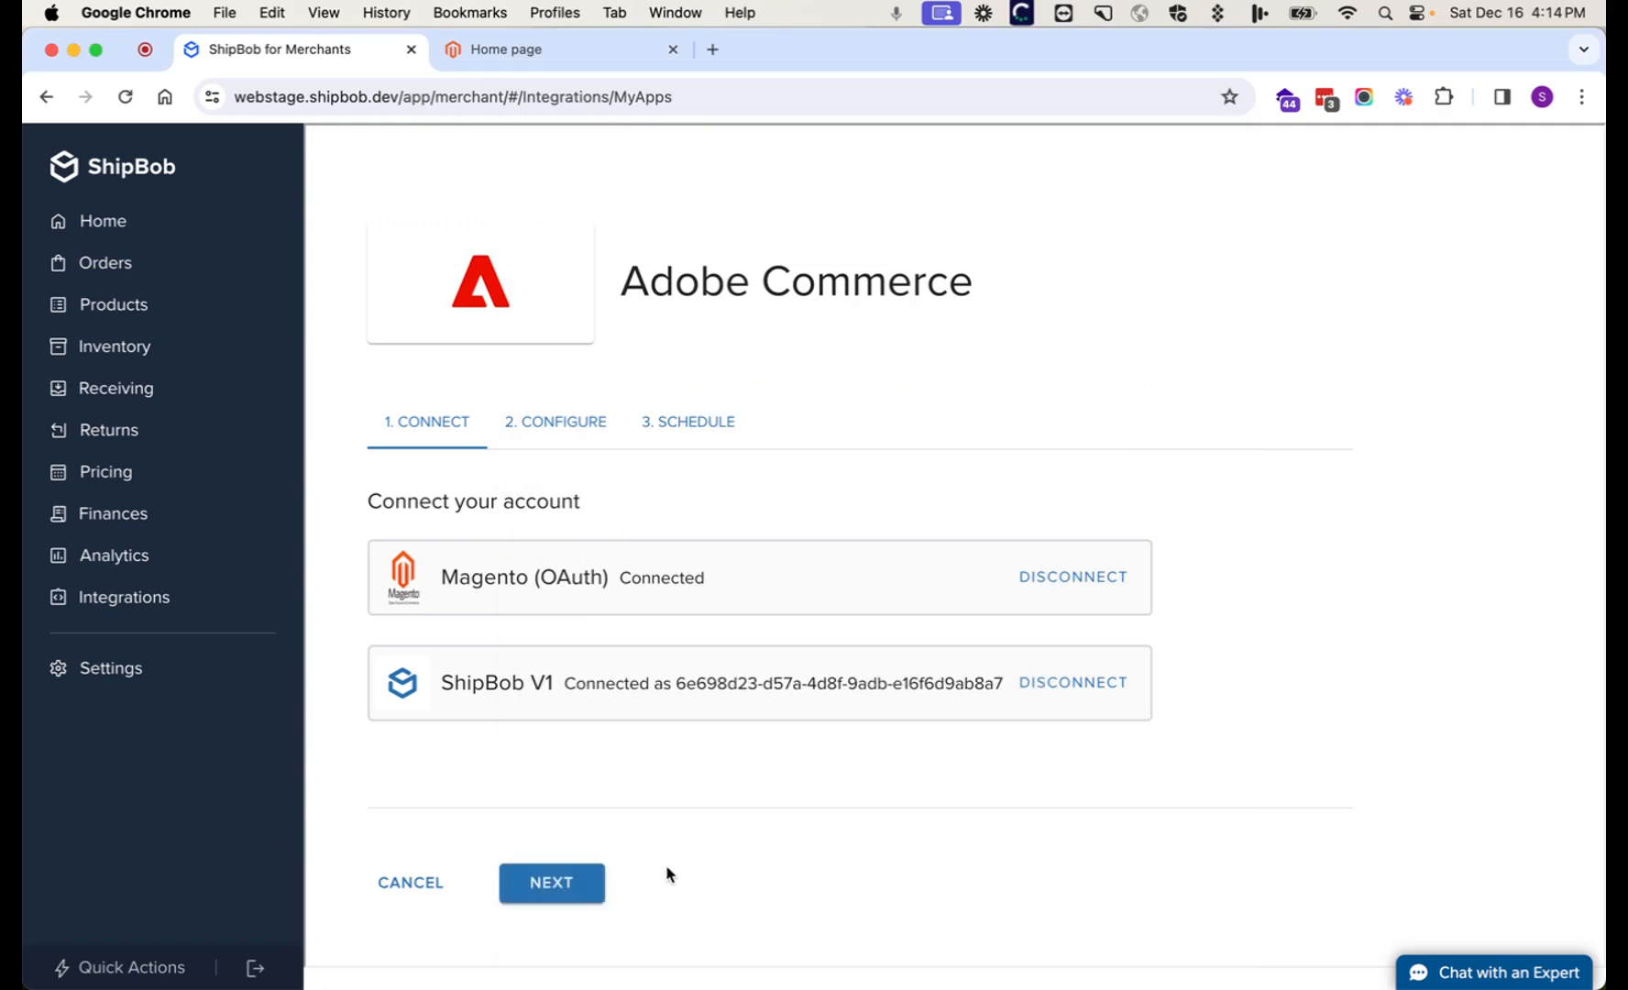
Step: Proceed to the Configure stage and enable Sync new Products and Sync new Orders
{"action": "left_click", "coordinate": [591, 894]}
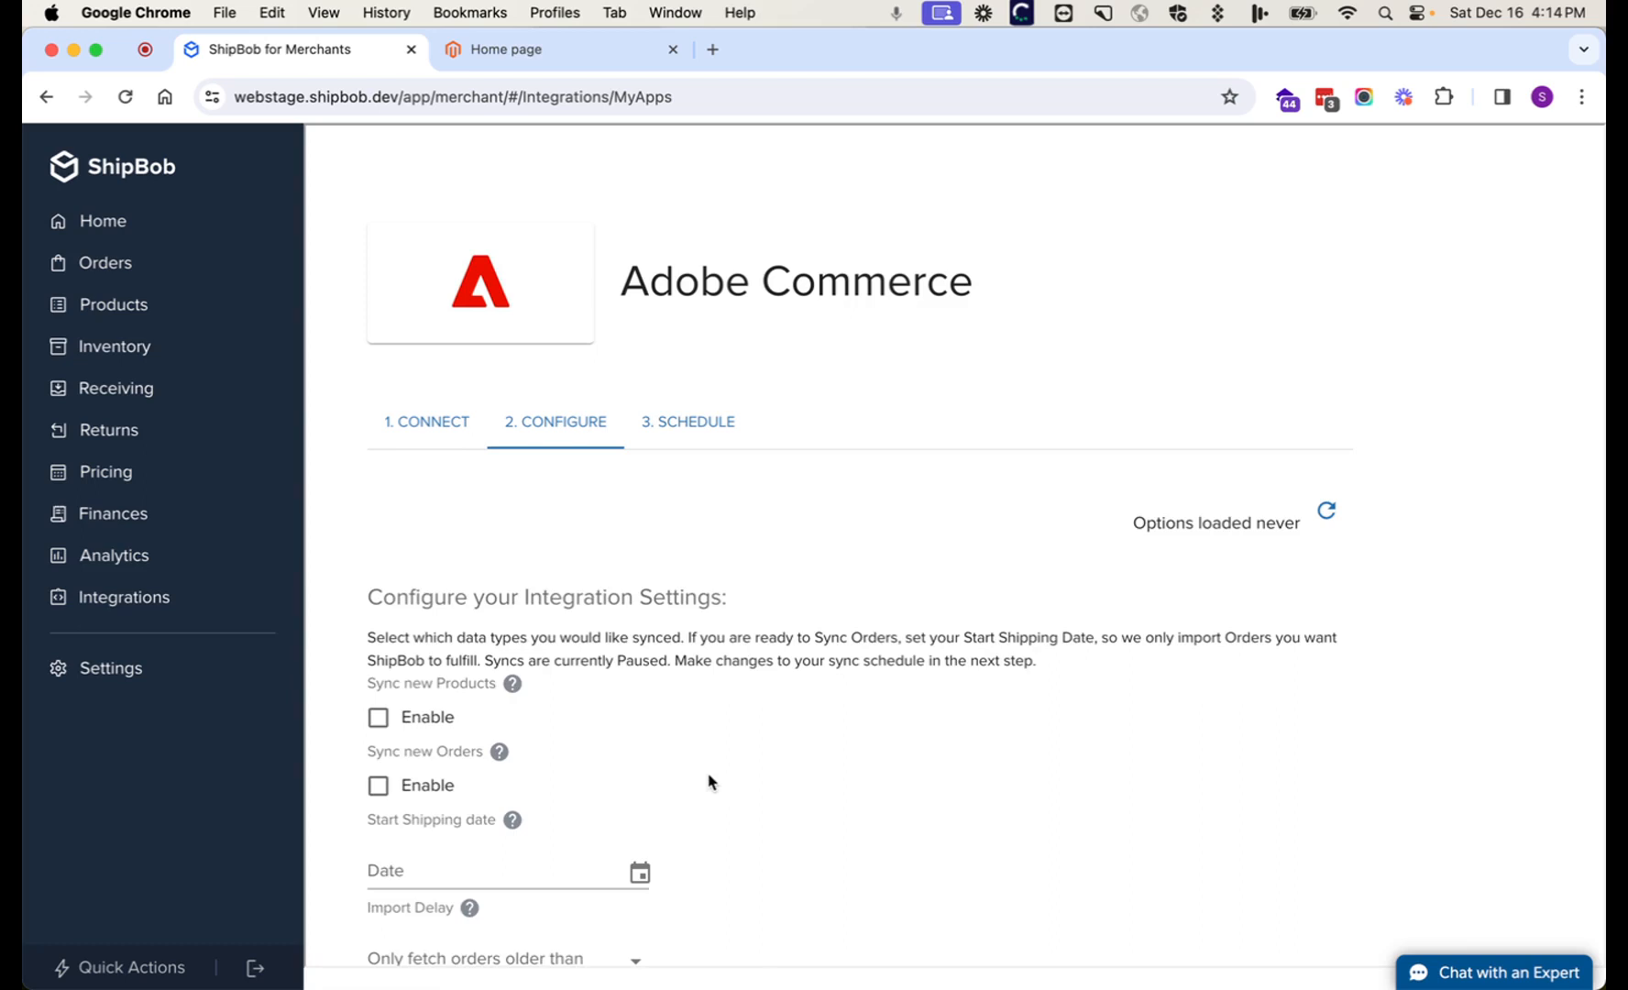
{"action": "scroll", "coordinate": [709, 781], "scroll_direction": "down", "scroll_amount": 3}
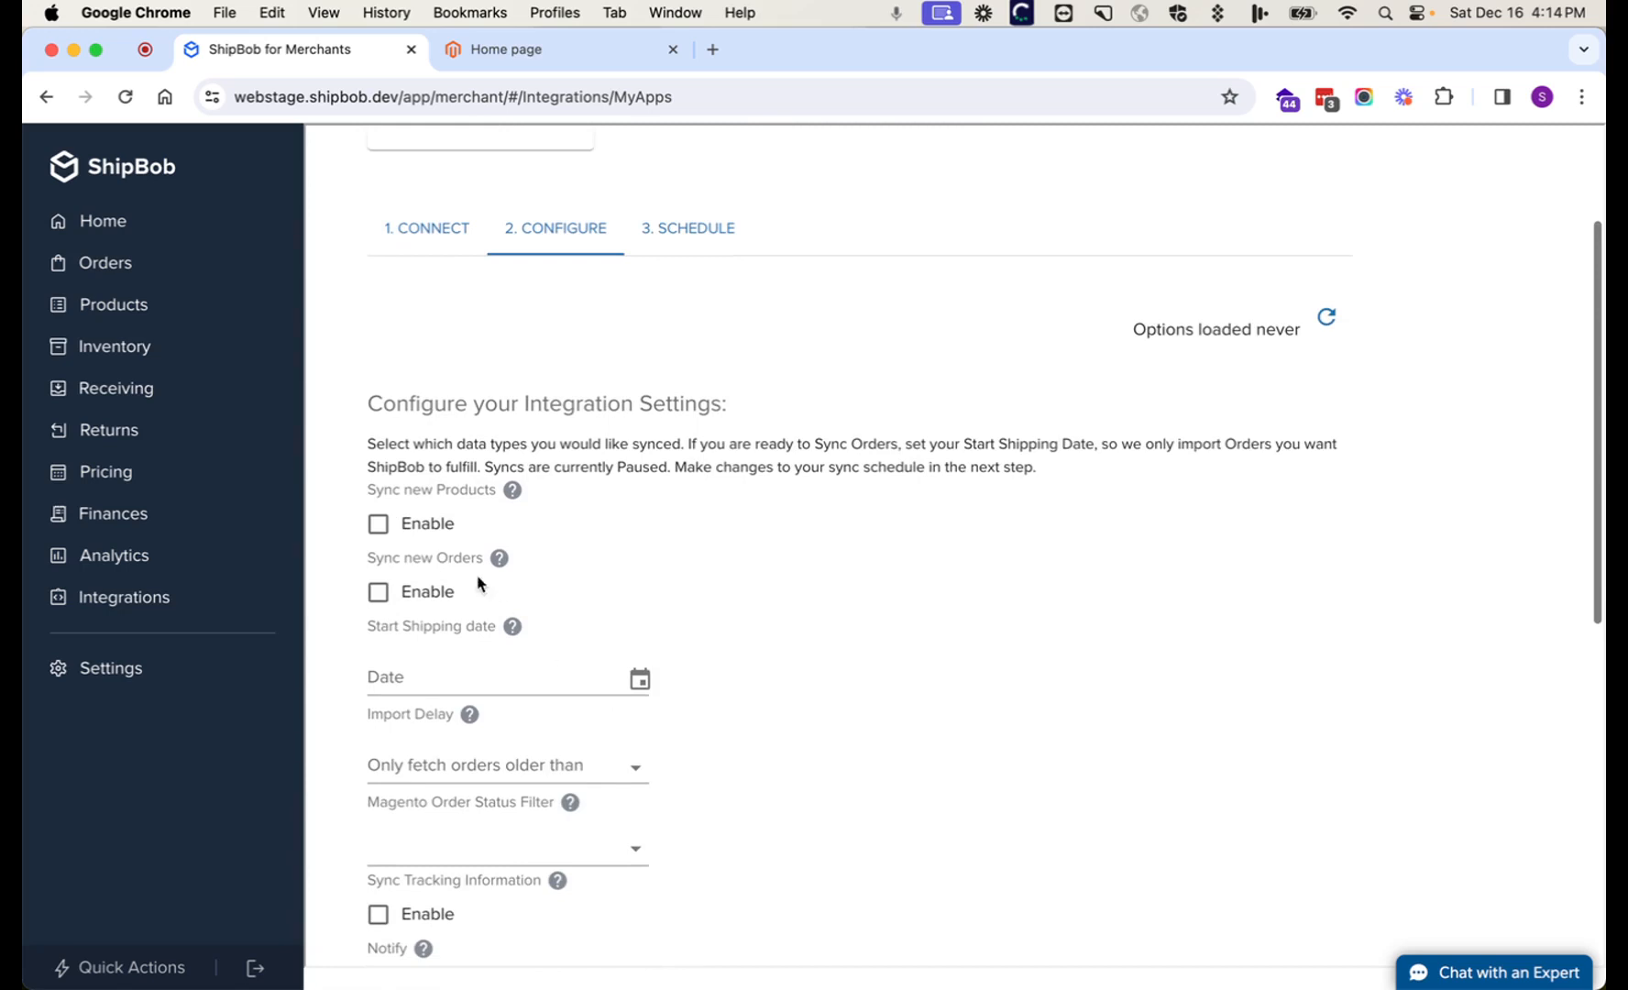
{"action": "left_click", "coordinate": [431, 527]}
{"action": "left_click", "coordinate": [427, 593]}
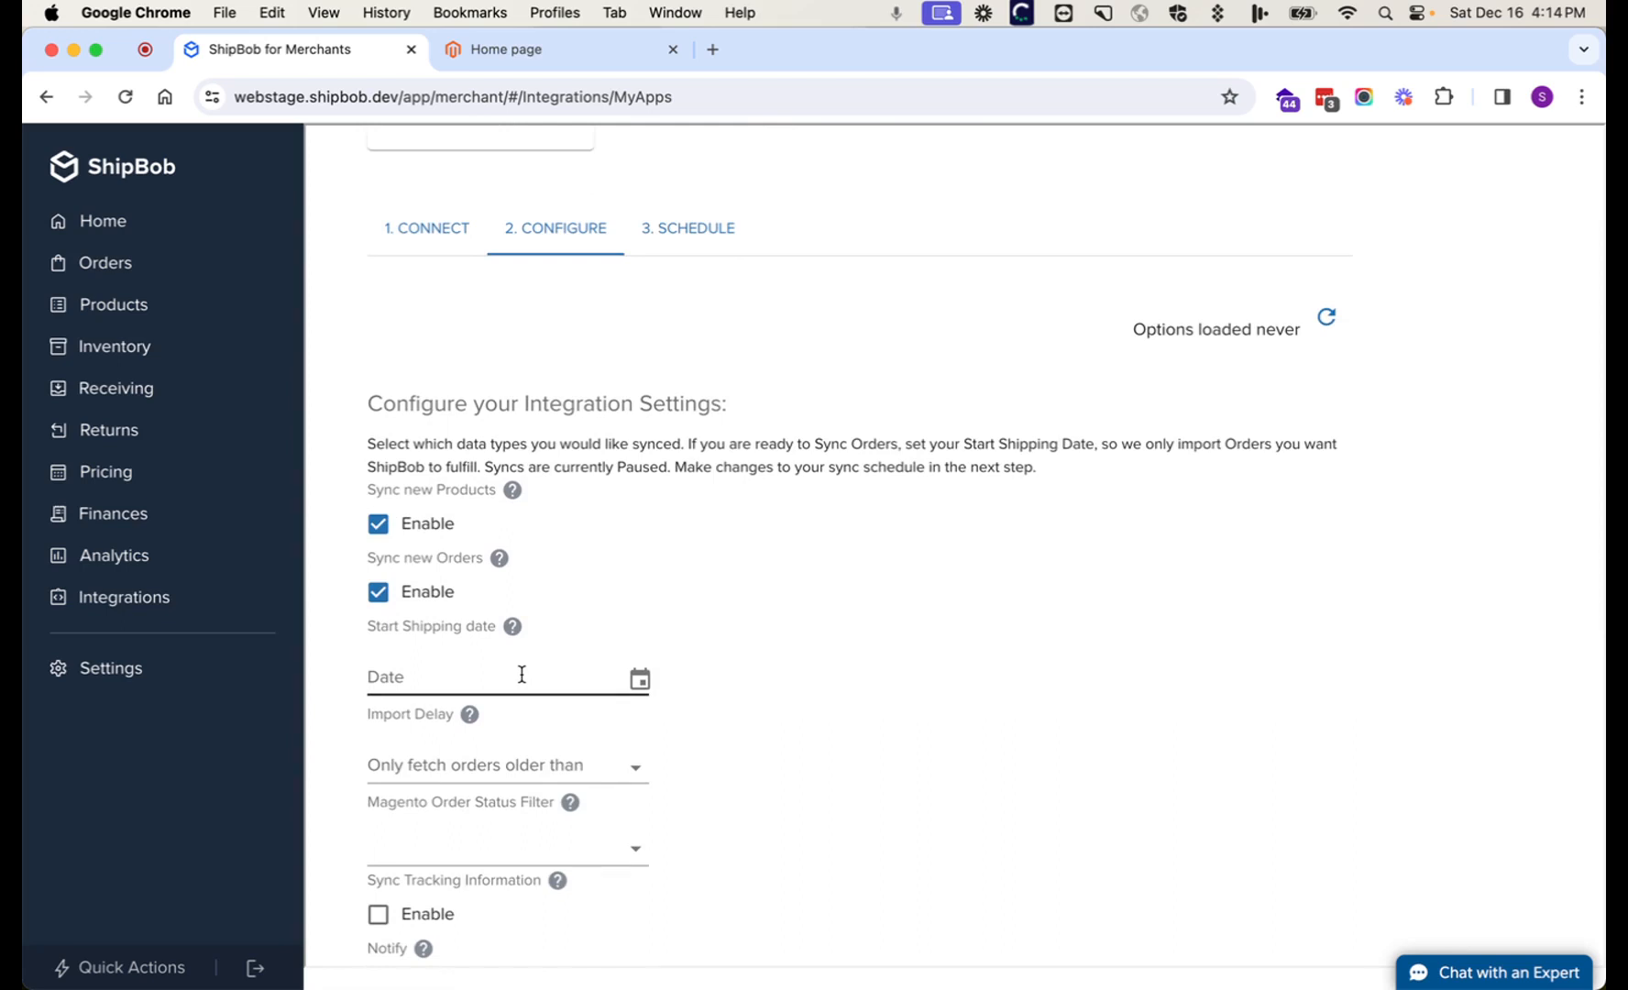
Step: Merge the Magento admin window into the main browser window as a tab and open the store's sales orders list
{"action": "key", "text": "super+grave"}
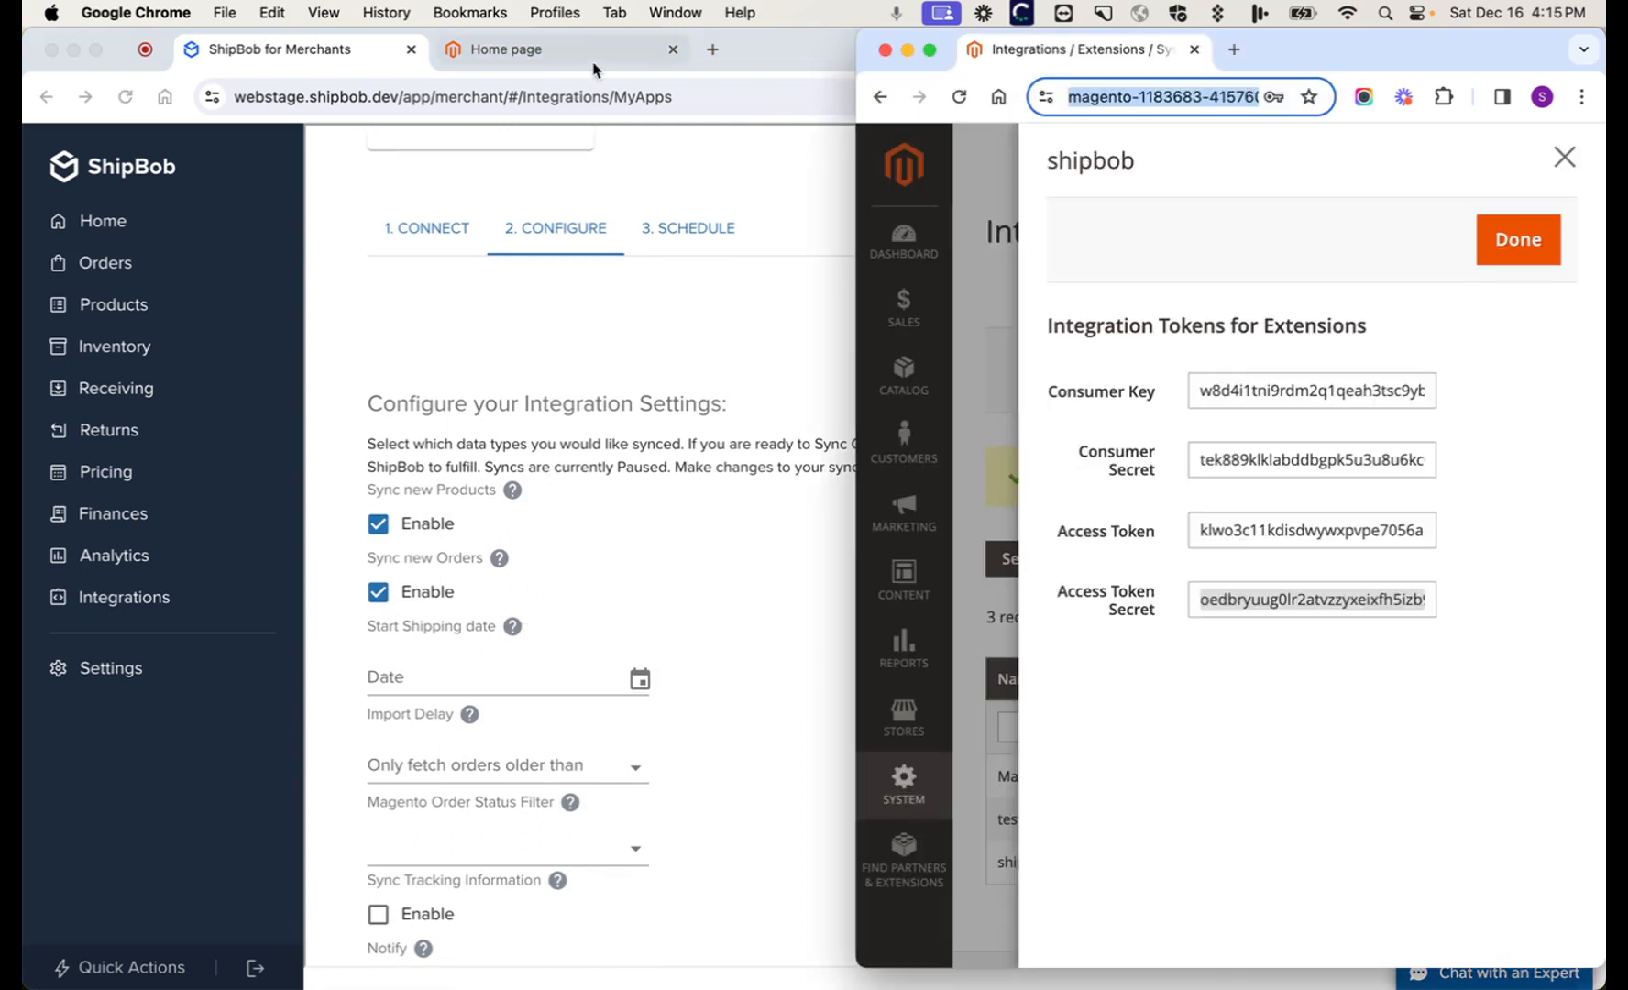
{"action": "left_click_drag", "start_coordinate": [970, 55], "coordinate": [750, 64]}
{"action": "left_click", "coordinate": [95, 222]}
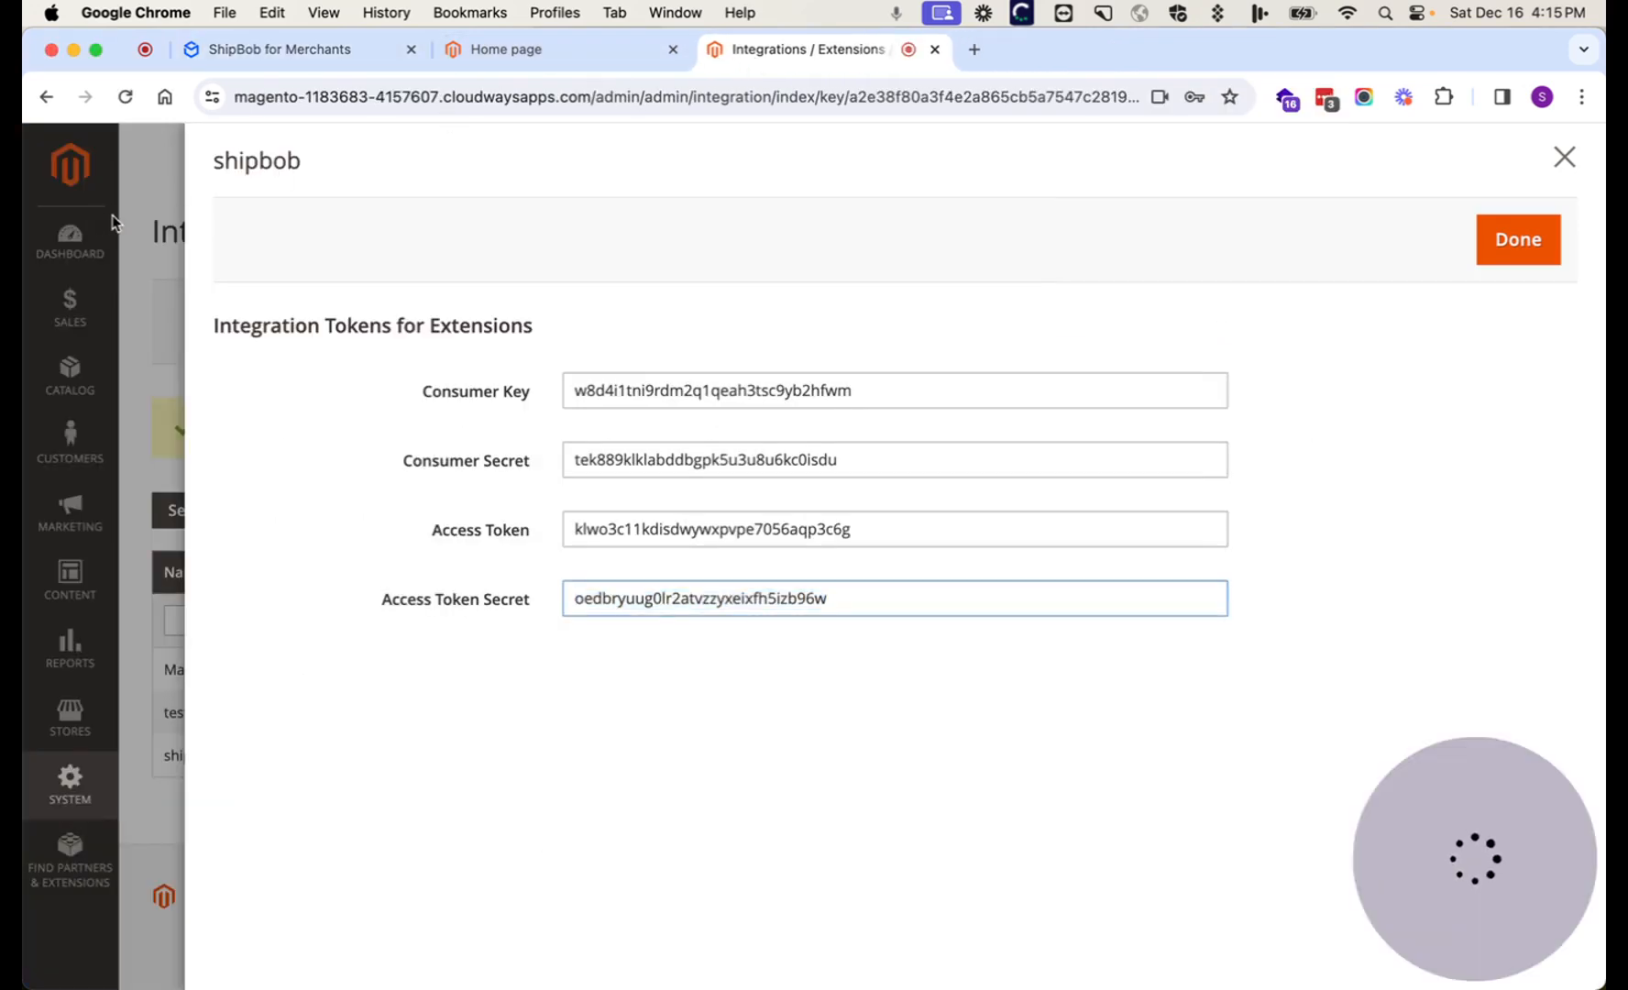
{"action": "left_click", "coordinate": [117, 311]}
{"action": "left_click", "coordinate": [188, 252]}
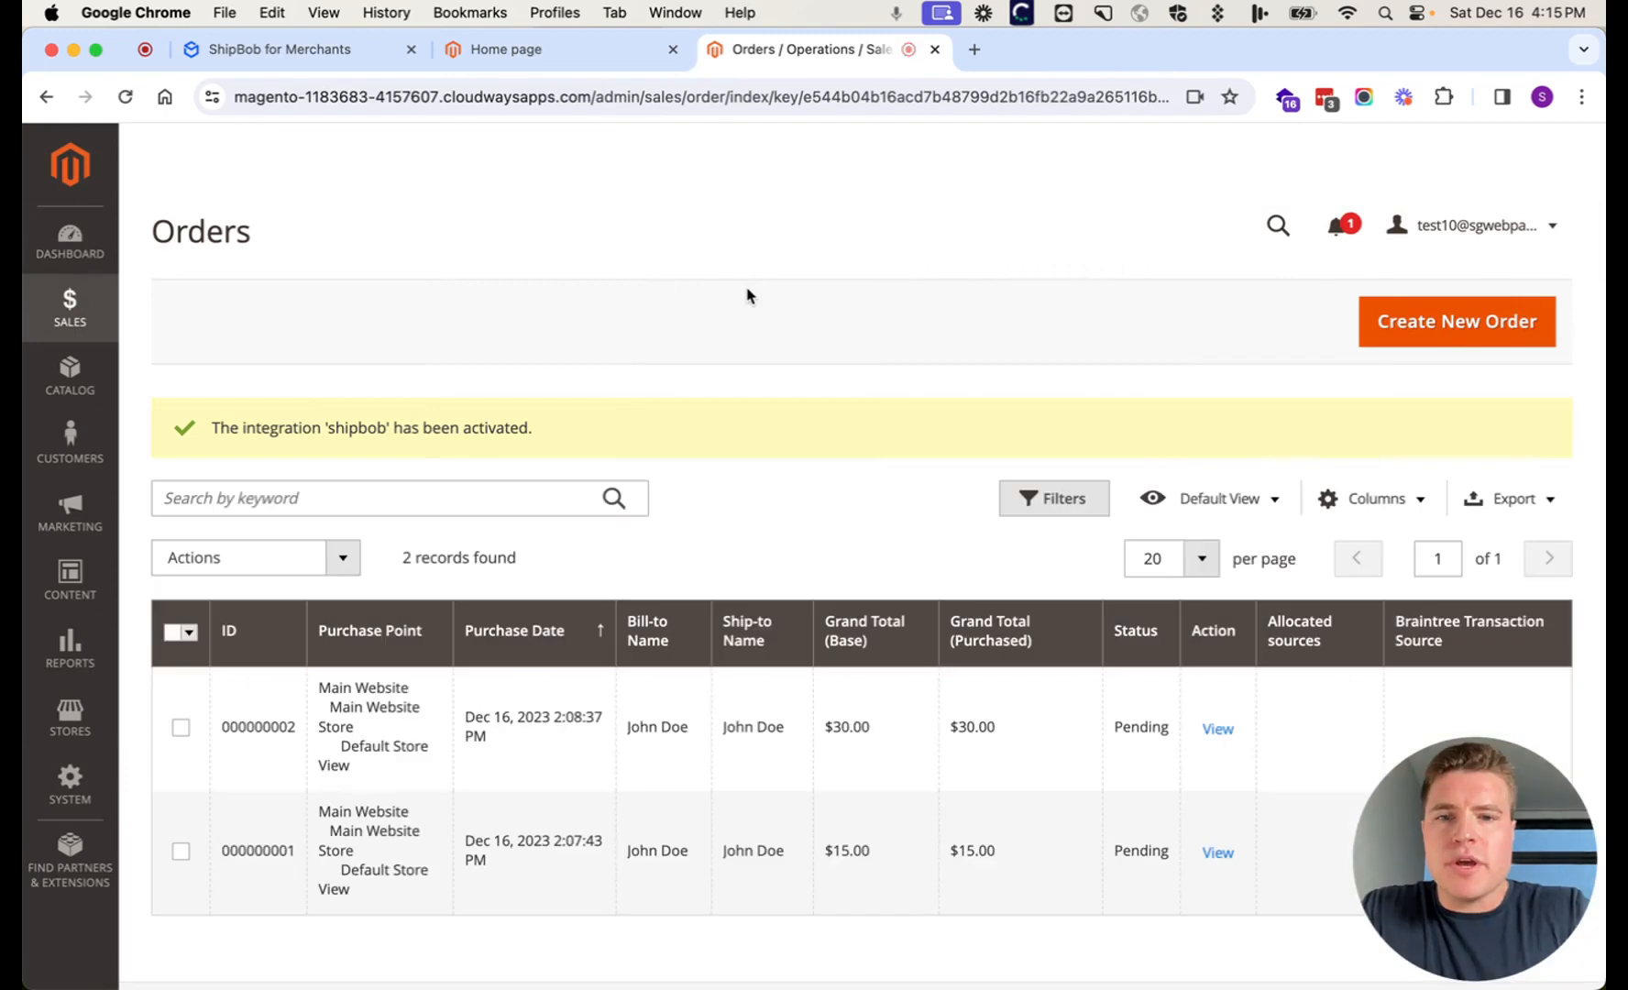
Step: Return to the ShipBob integration settings and set the Start Shipping date to 2023-12-14
{"action": "key", "text": "ctrl+Tab"}
{"action": "key", "text": "ctrl+Tab"}
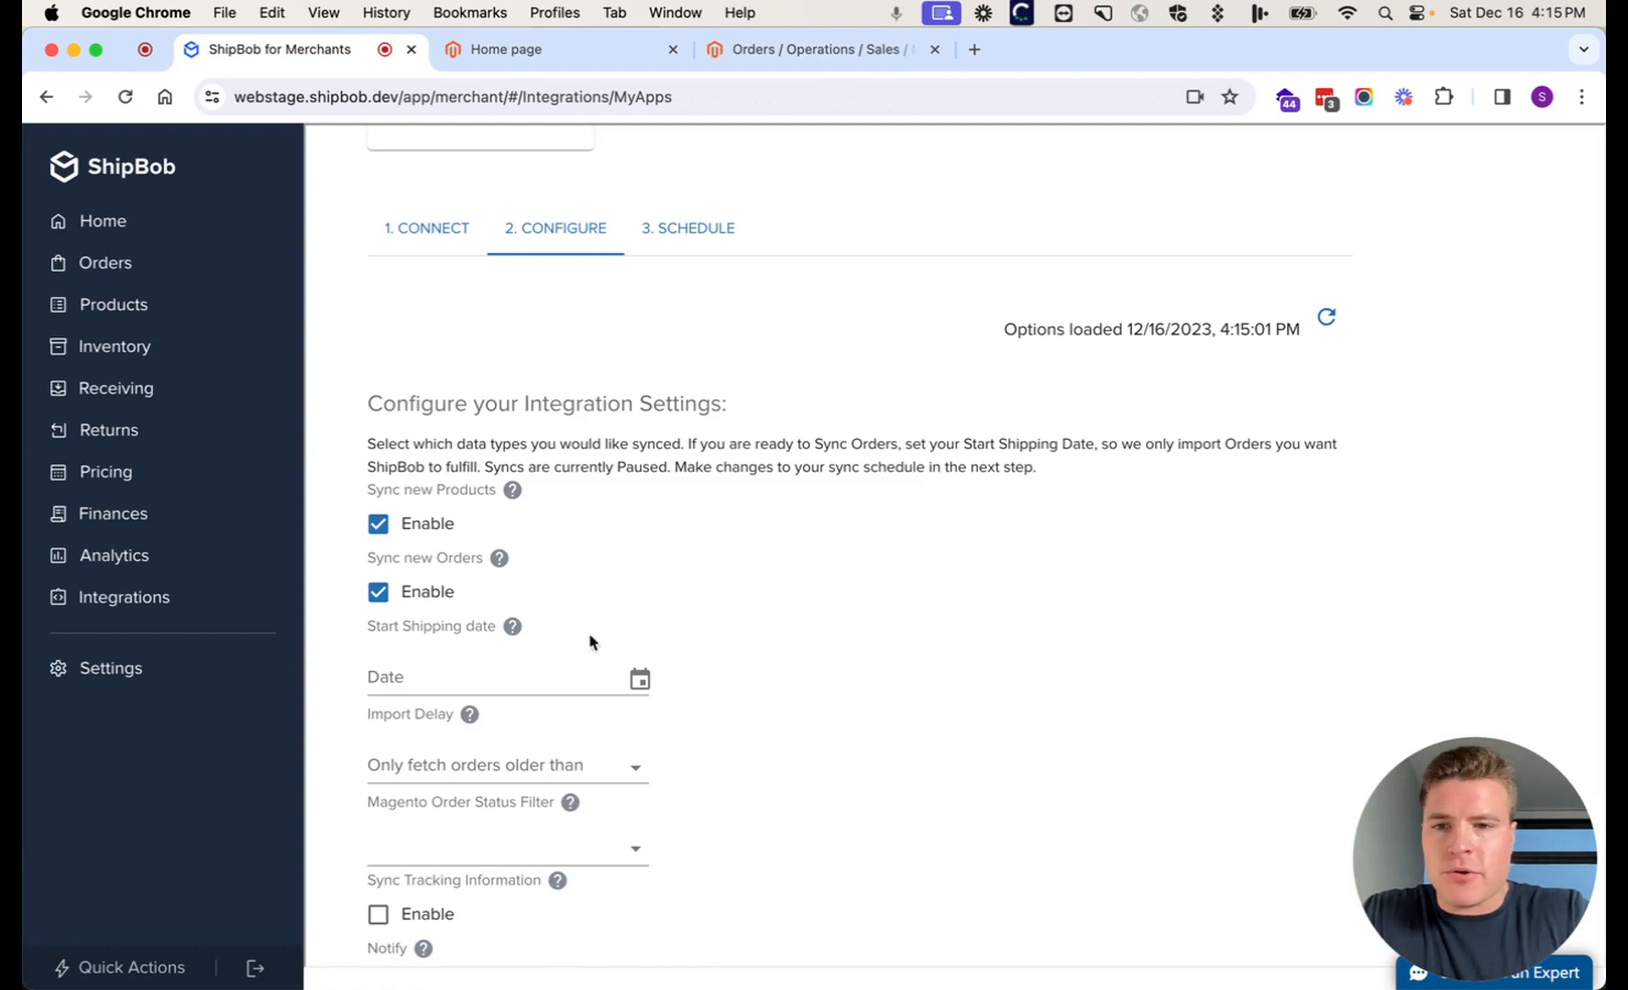
{"action": "left_click", "coordinate": [559, 676]}
{"action": "left_click", "coordinate": [640, 680]}
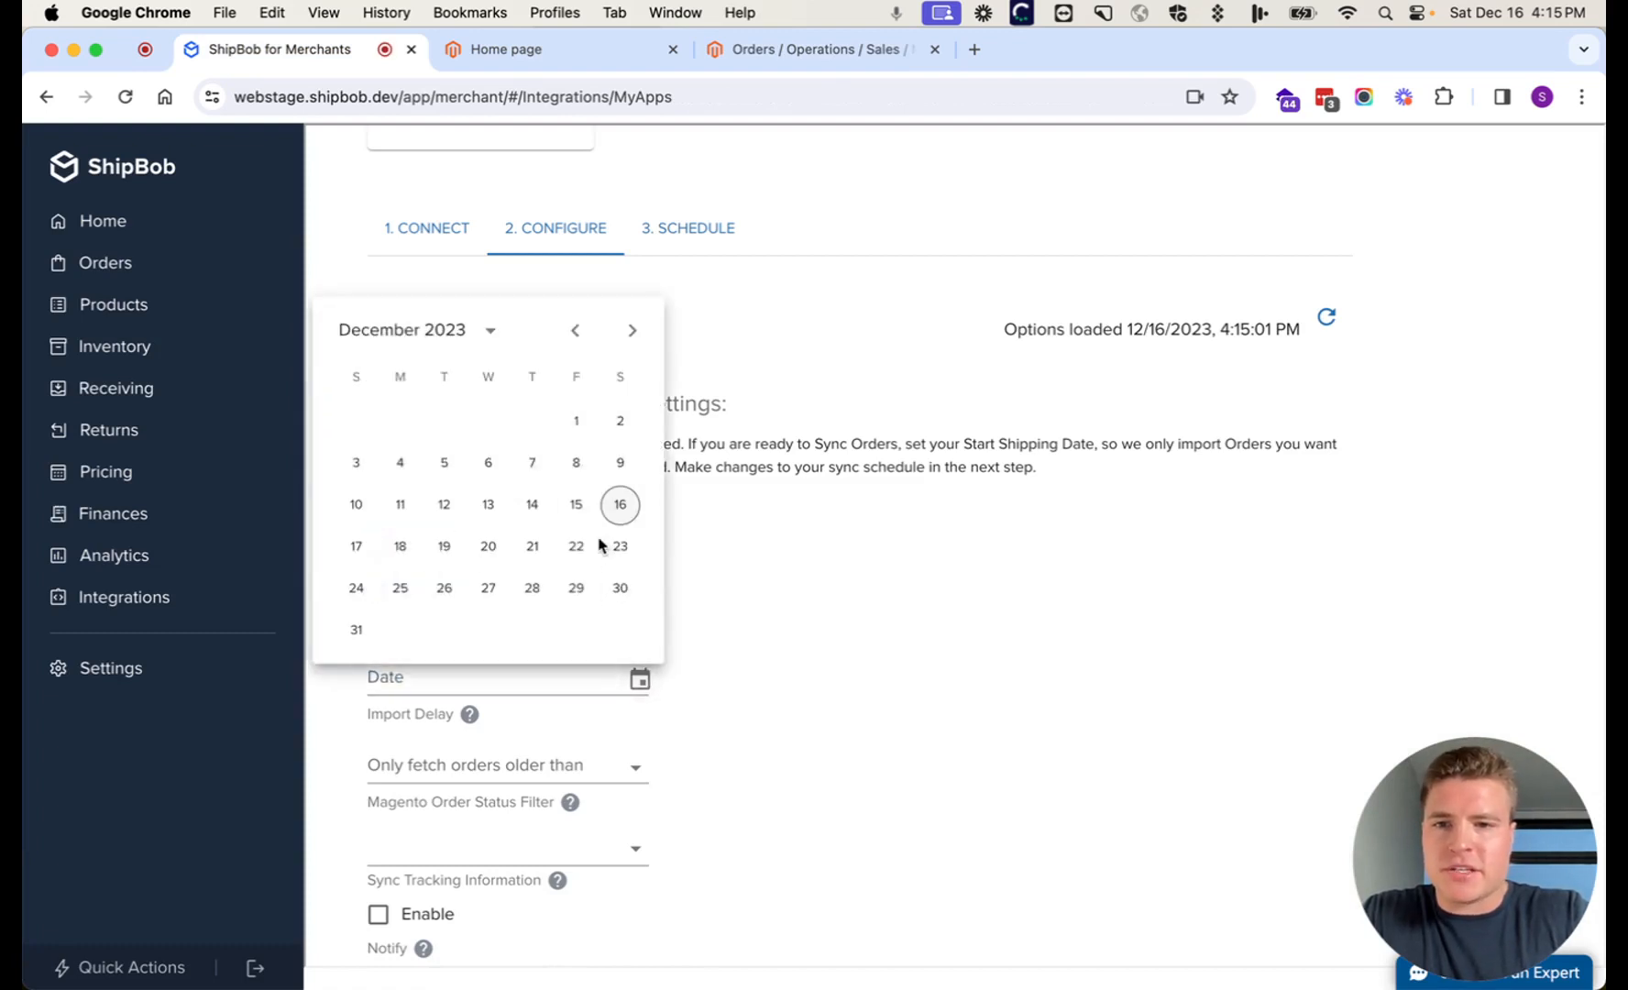
{"action": "left_click", "coordinate": [535, 516]}
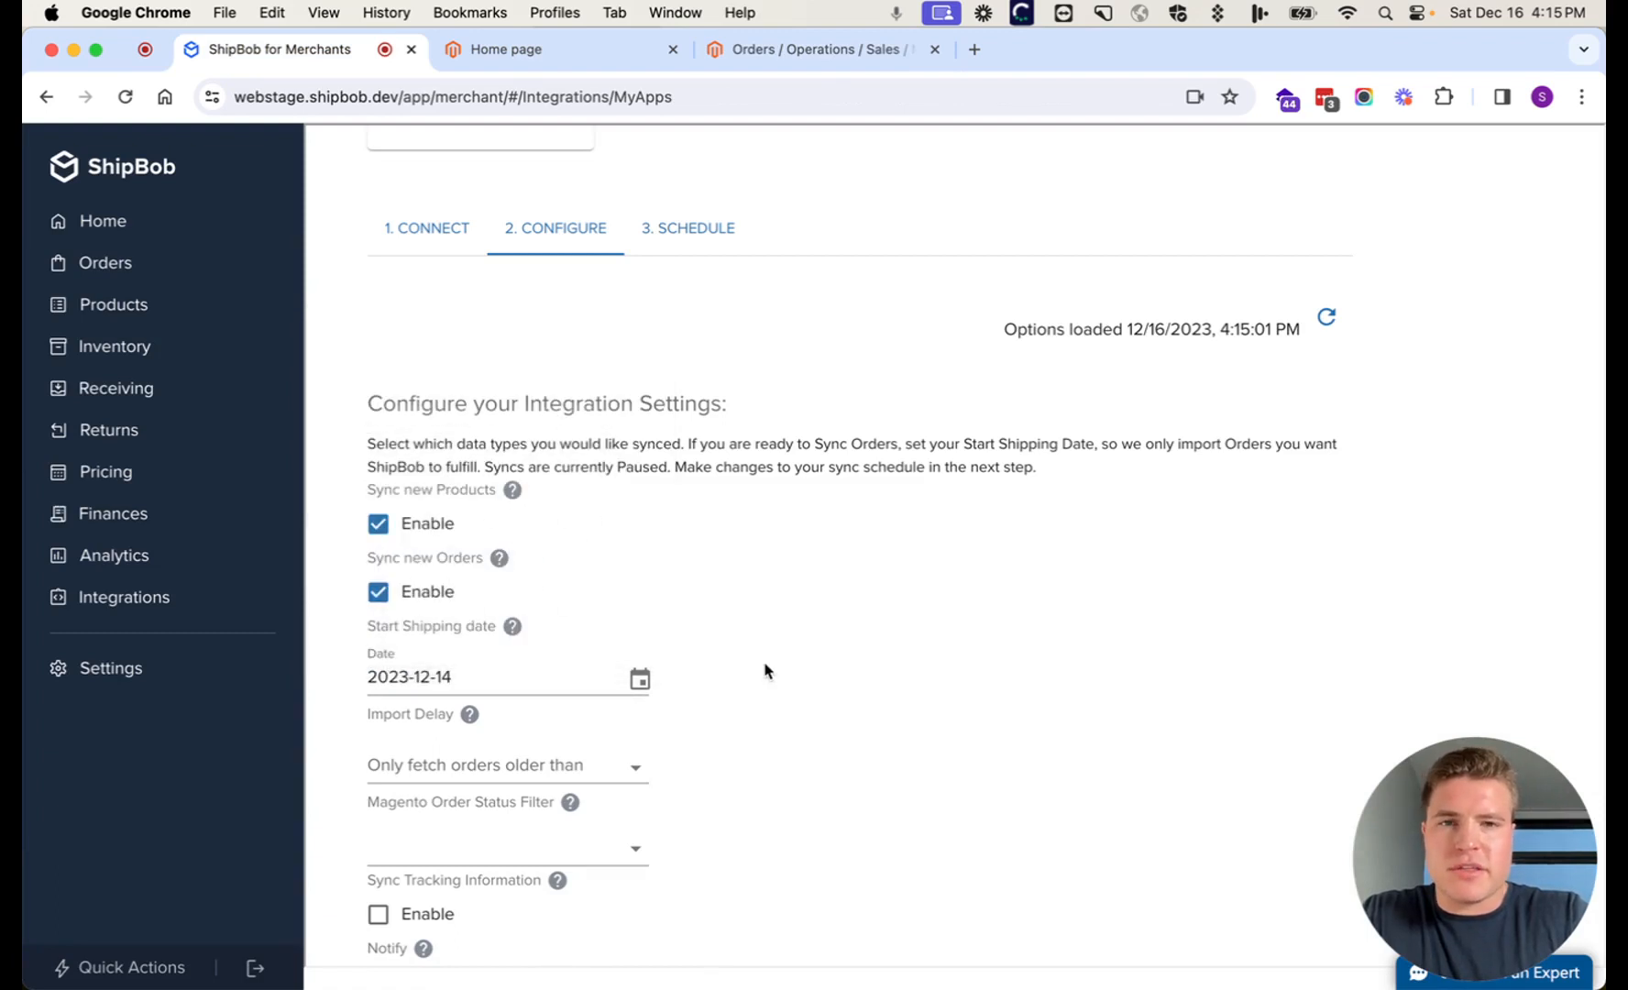
Step: Try an Import Delay of 30 minutes and reset the field to empty
{"action": "scroll", "coordinate": [765, 671], "scroll_direction": "down", "scroll_amount": 4}
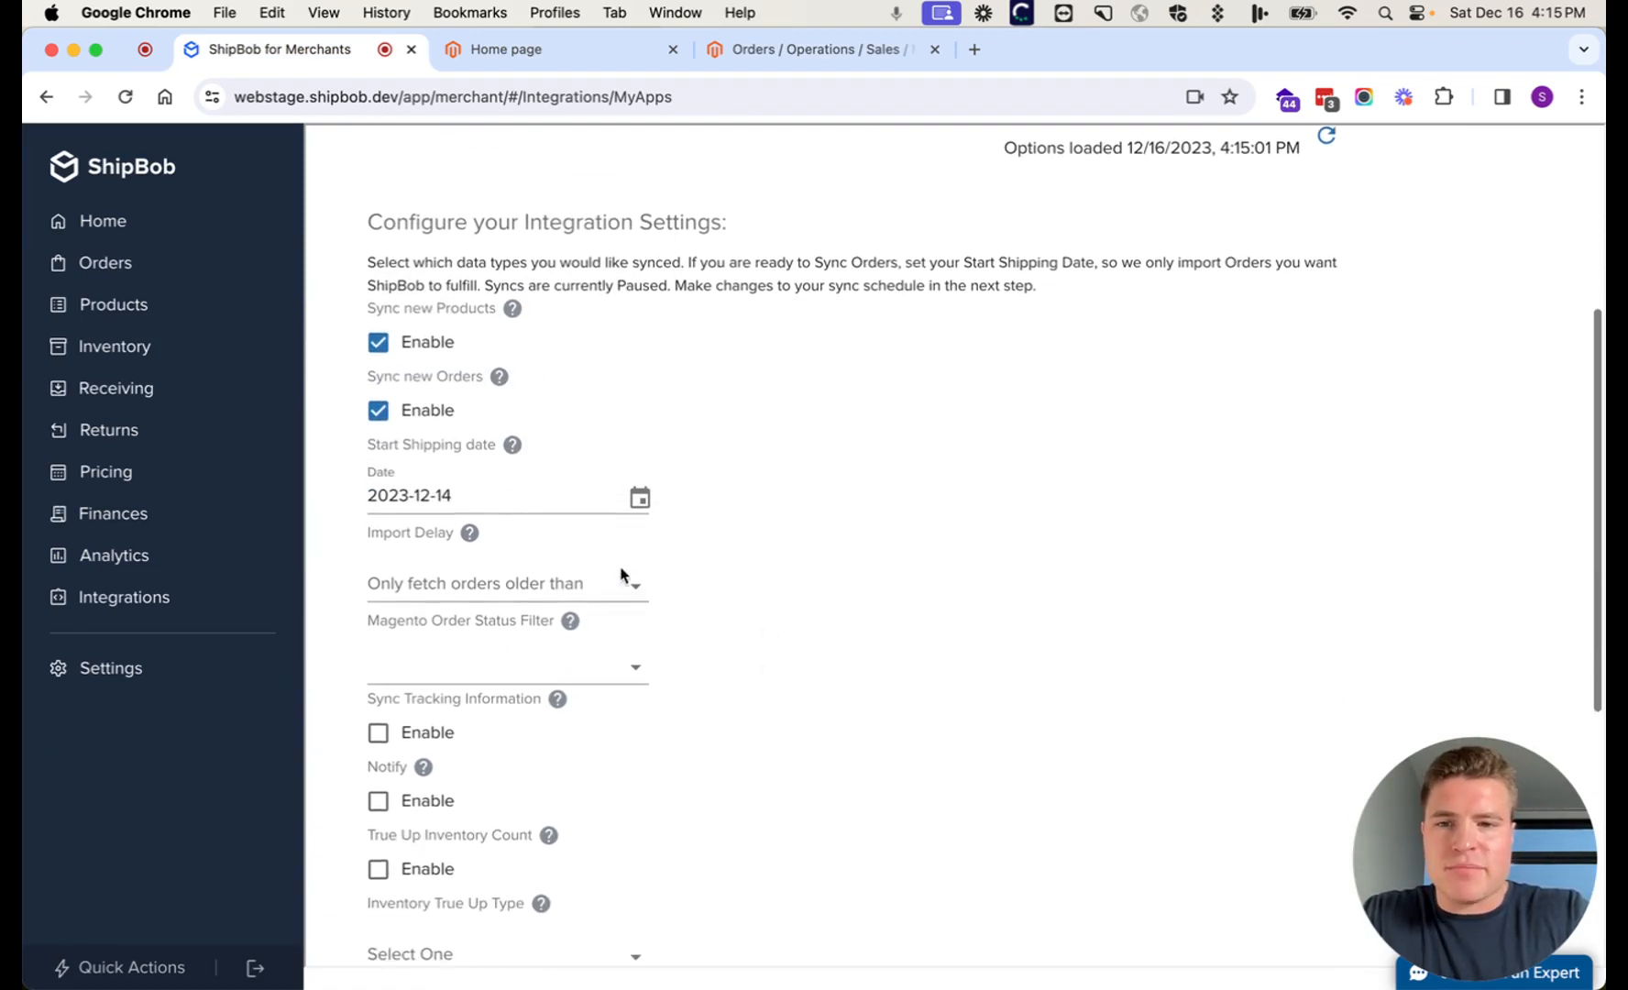
{"action": "left_click", "coordinate": [620, 574]}
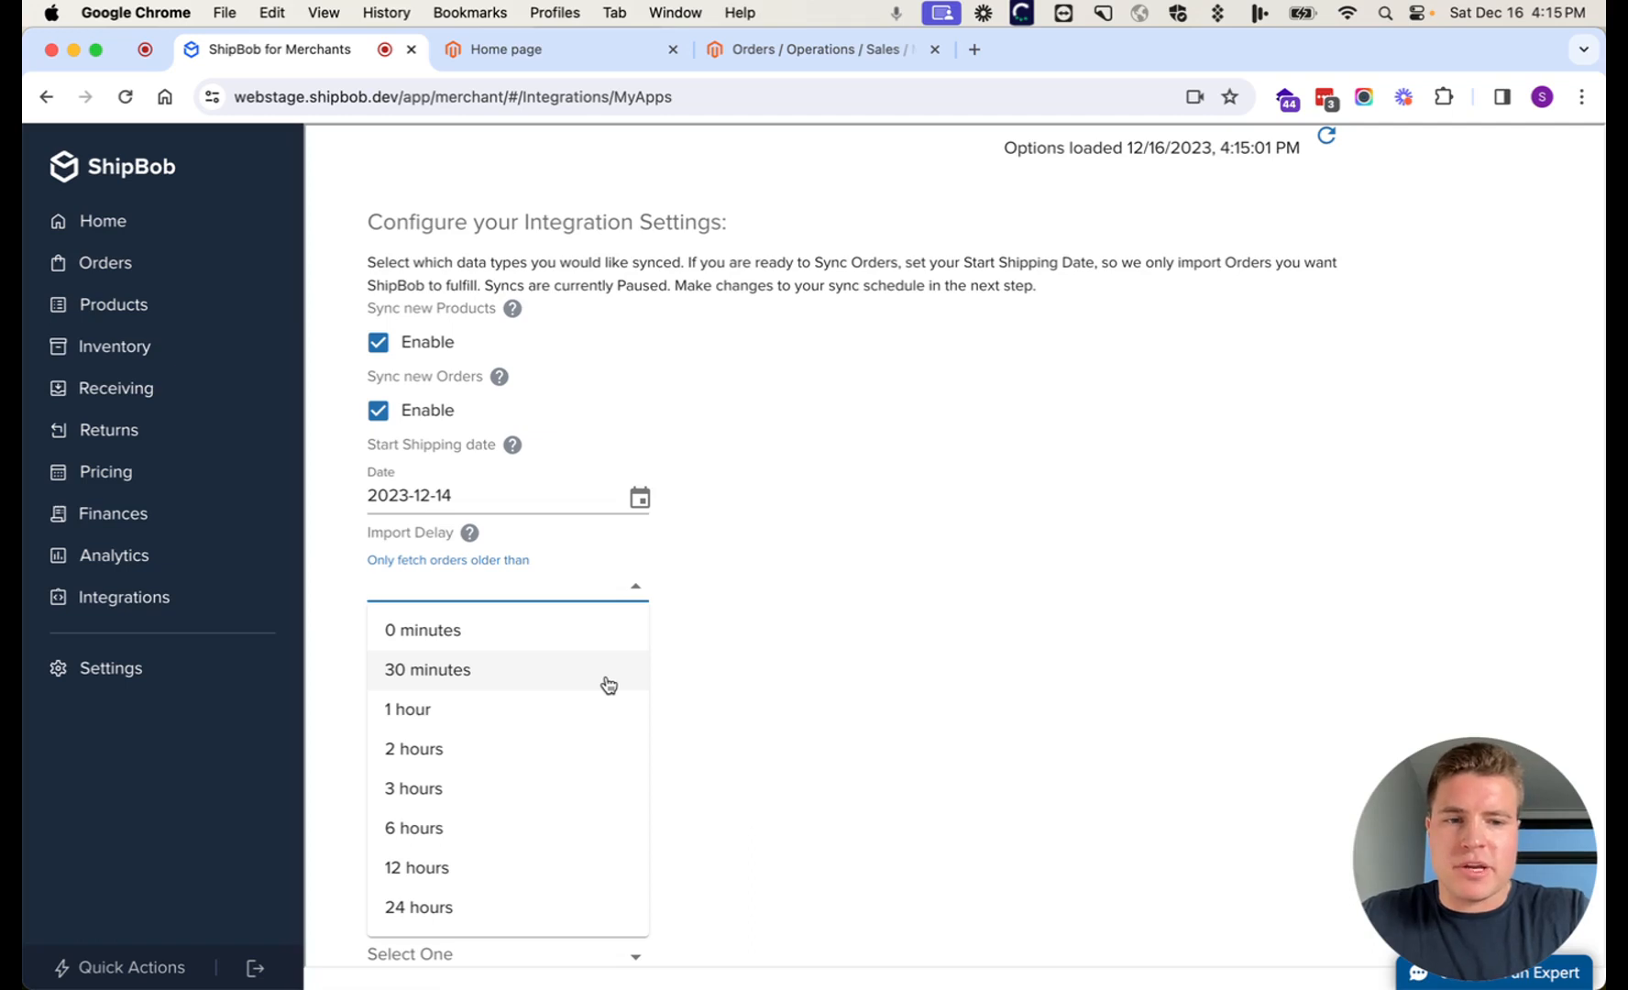
{"action": "left_click", "coordinate": [729, 666]}
{"action": "scroll", "coordinate": [742, 666], "scroll_direction": "down", "scroll_amount": 1}
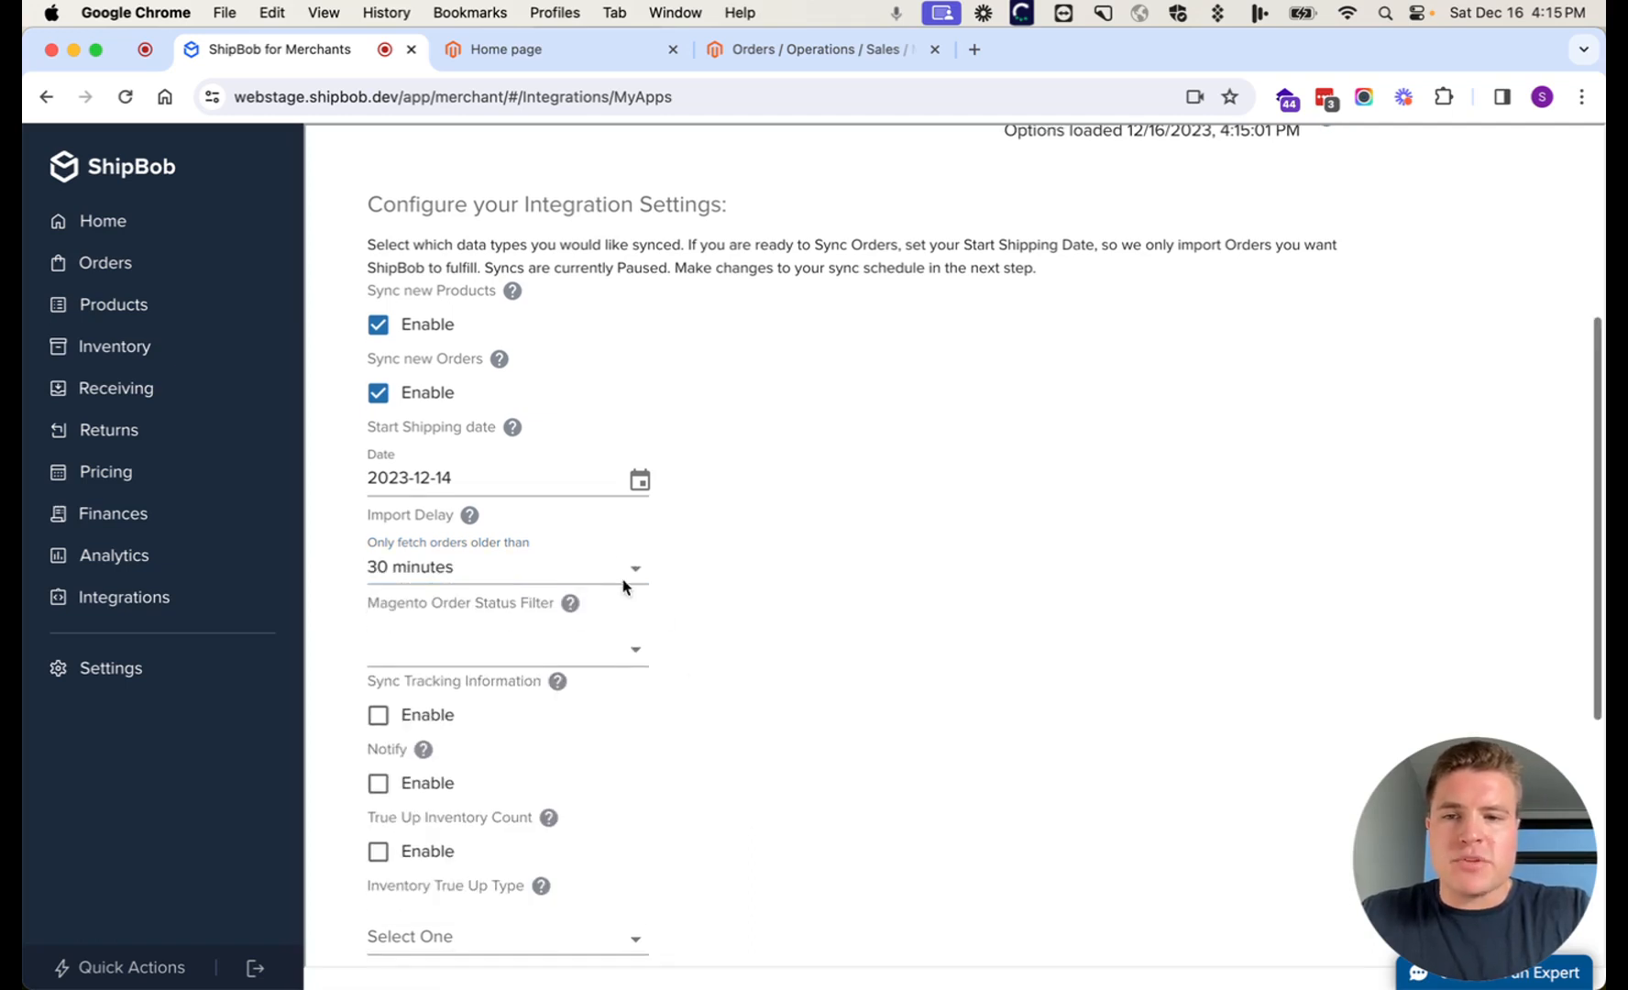
{"action": "left_click", "coordinate": [594, 553]}
{"action": "left_click", "coordinate": [606, 569]}
{"action": "left_click", "coordinate": [713, 609]}
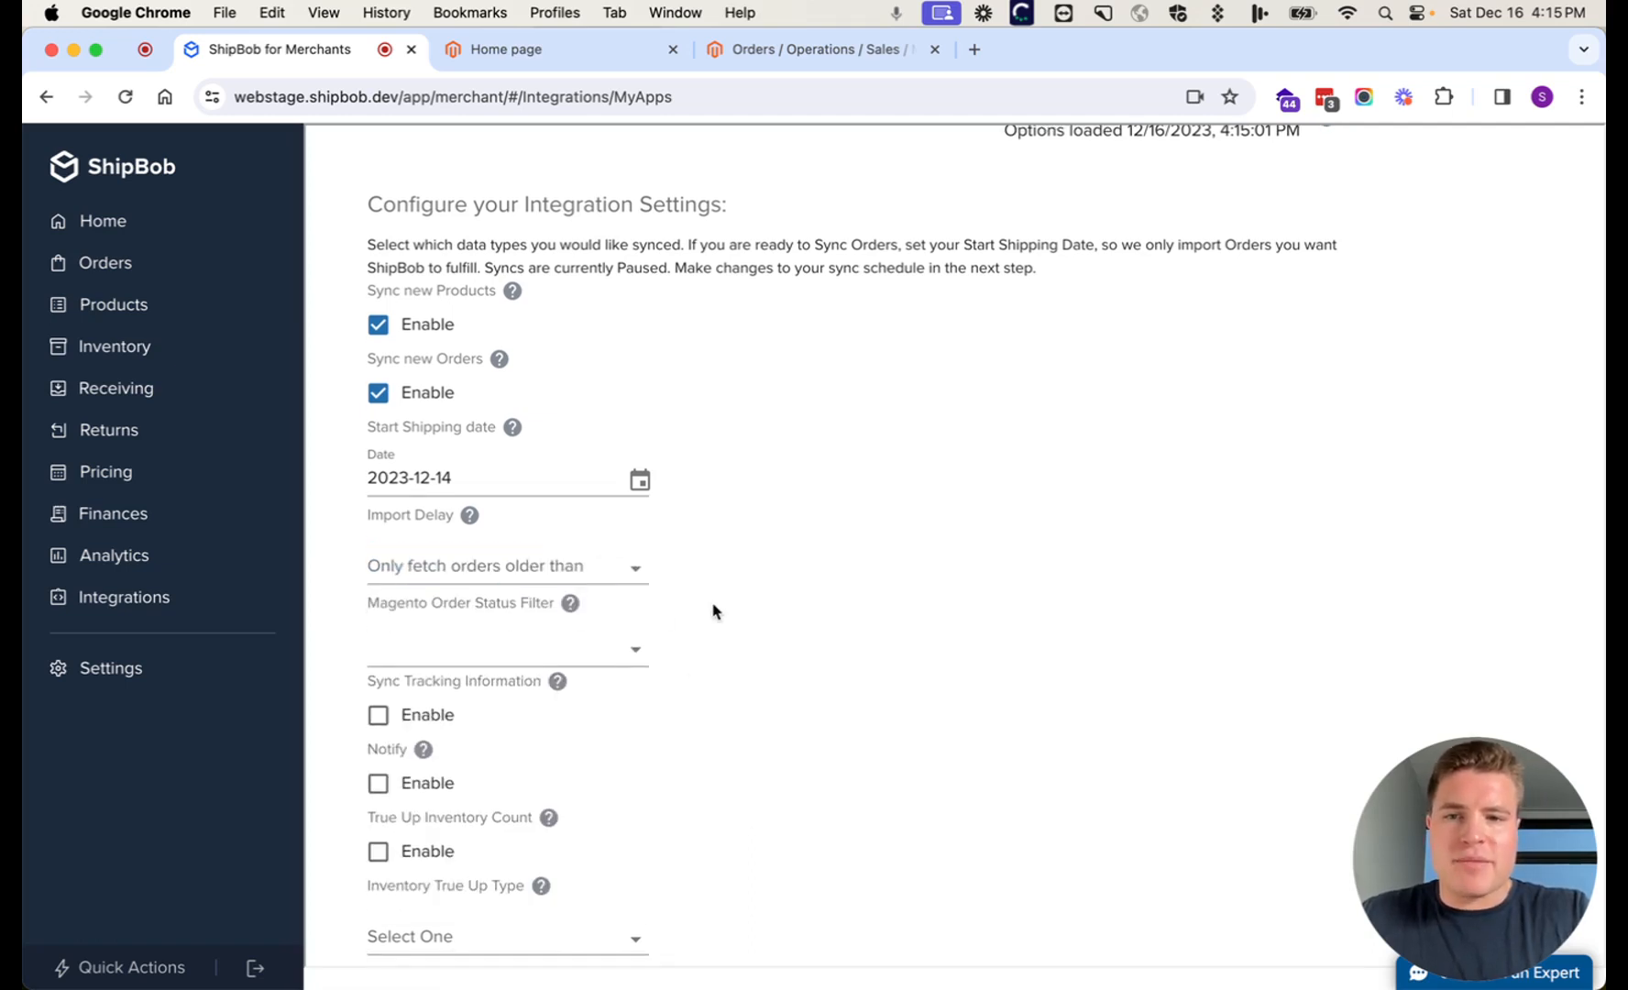
Step: Set the Magento Order Status Filter to Pending and enable Sync Tracking Information and Notify
{"action": "scroll", "coordinate": [715, 612], "scroll_direction": "down", "scroll_amount": 1}
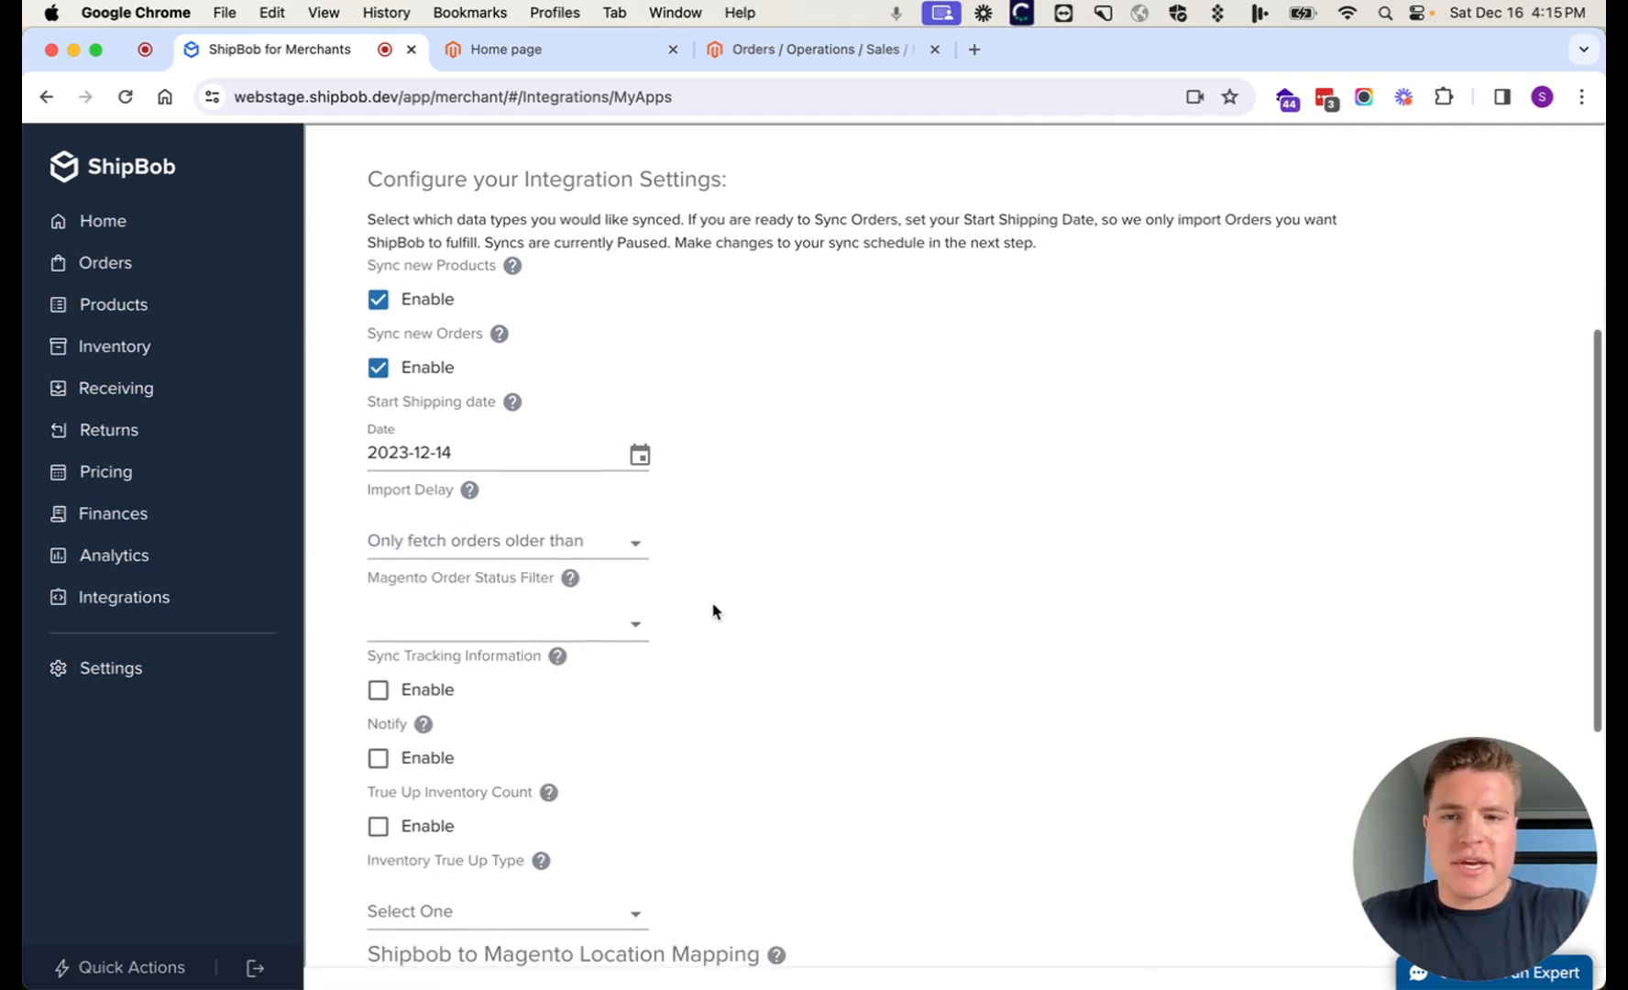
{"action": "left_click", "coordinate": [607, 623]}
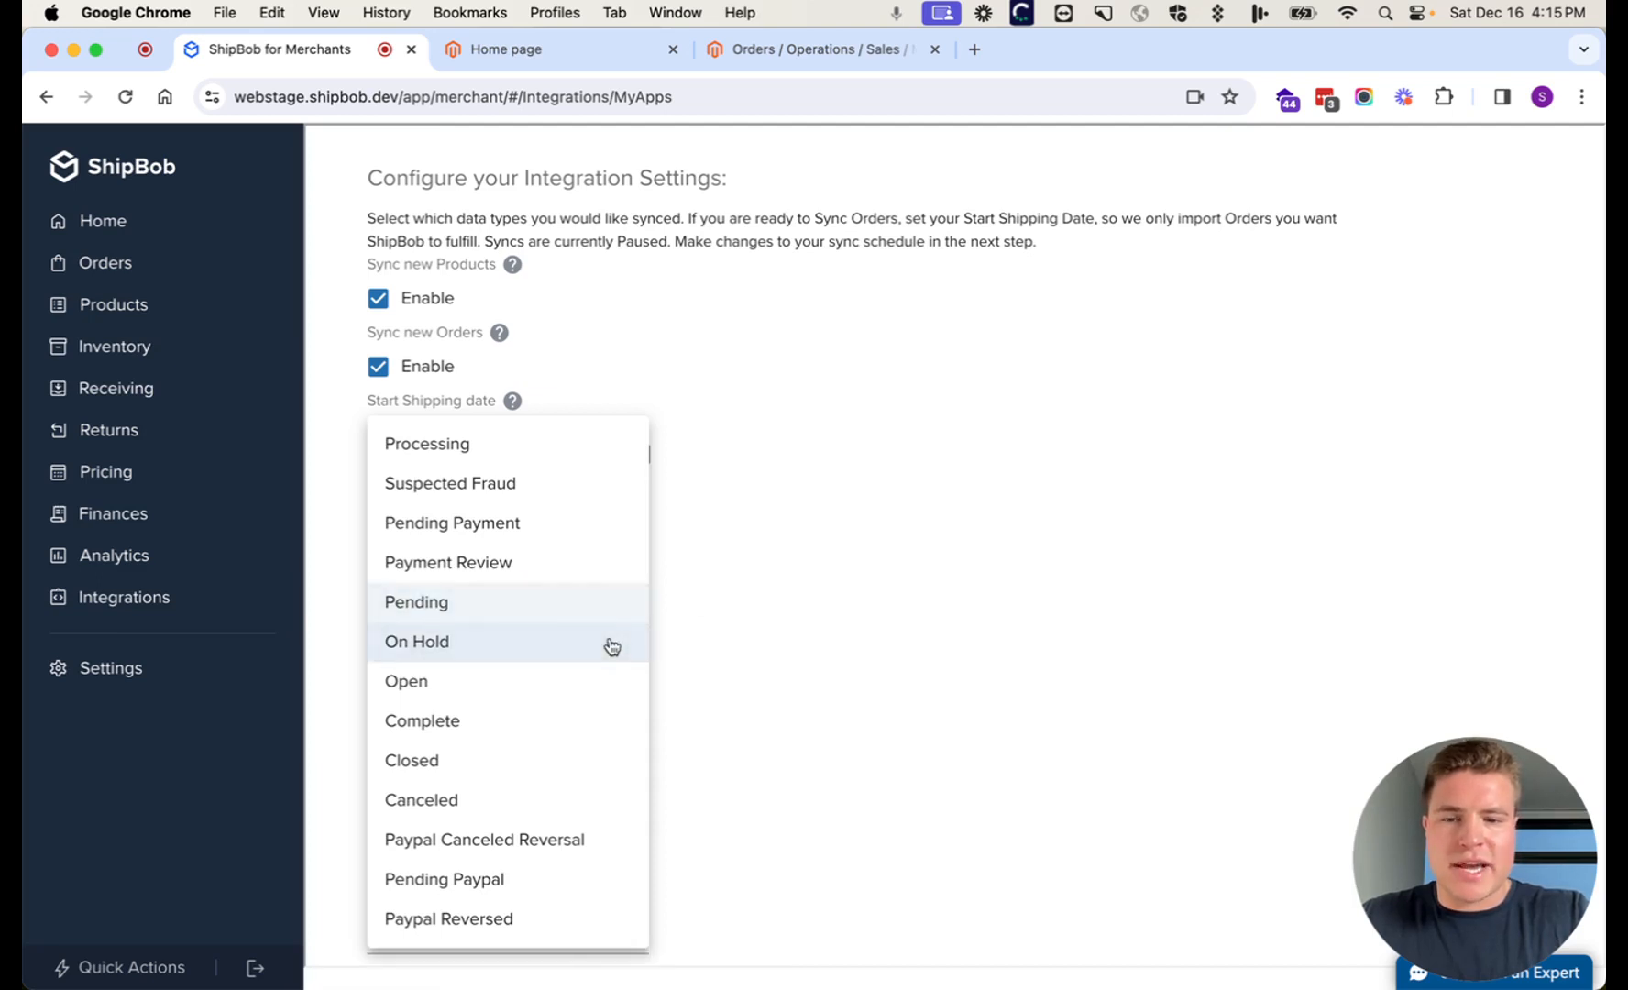
{"action": "left_click", "coordinate": [777, 639]}
{"action": "scroll", "coordinate": [745, 665], "scroll_direction": "down", "scroll_amount": 2}
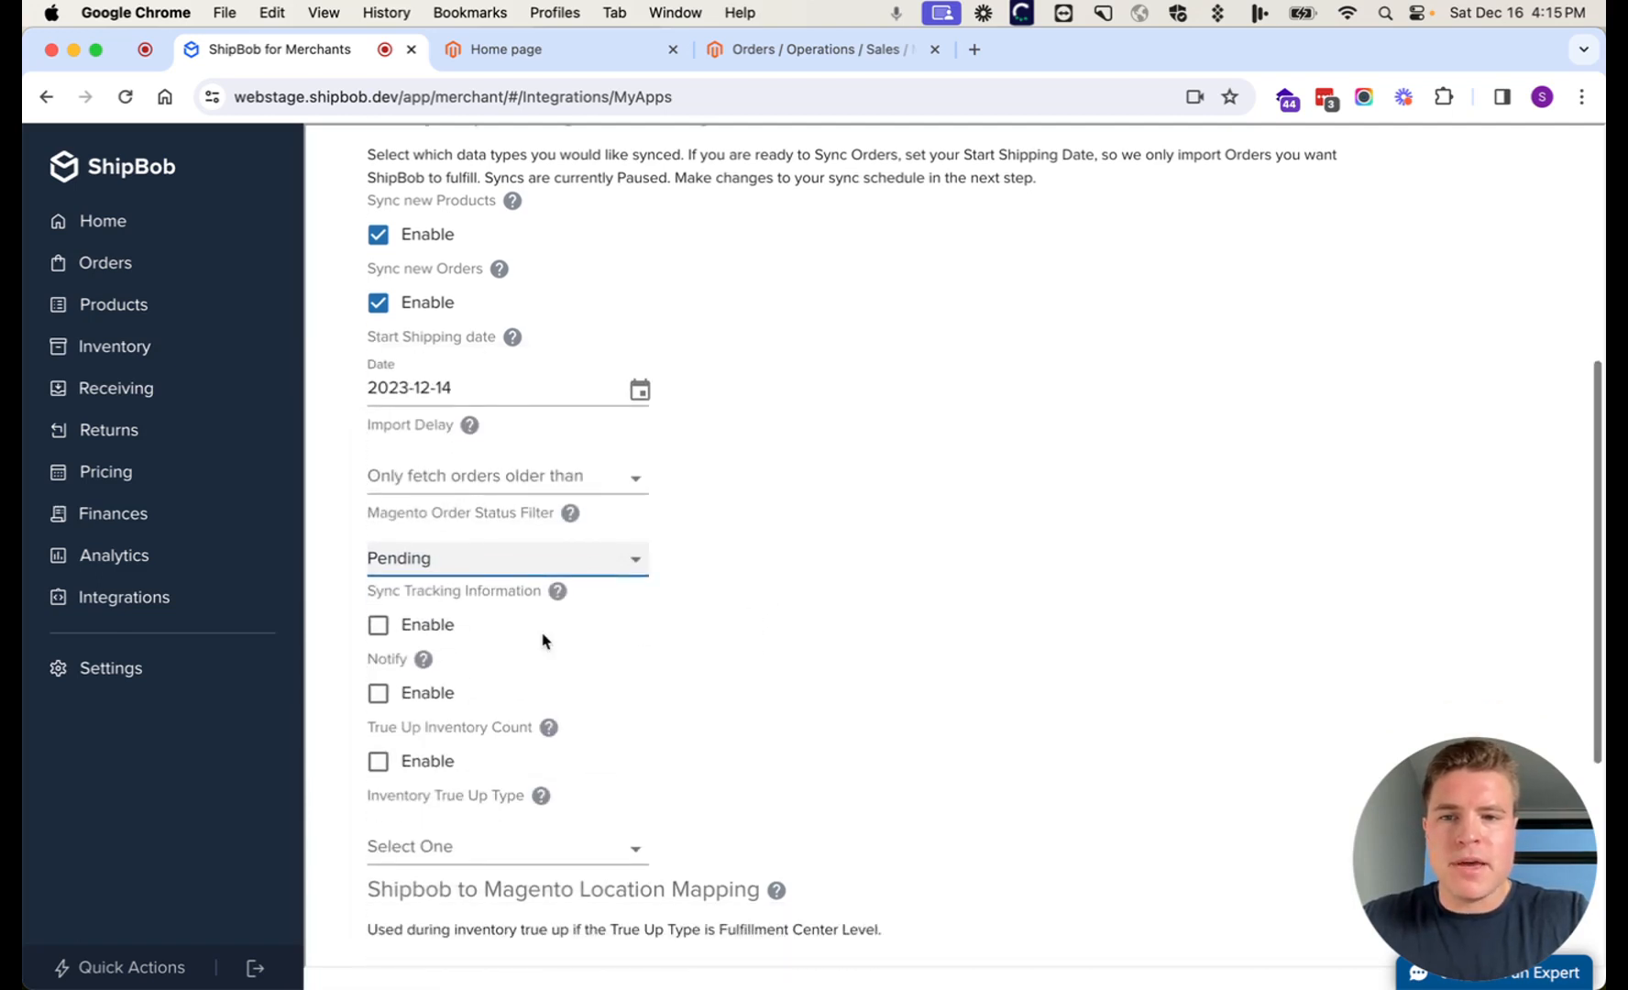
{"action": "left_click", "coordinate": [413, 633]}
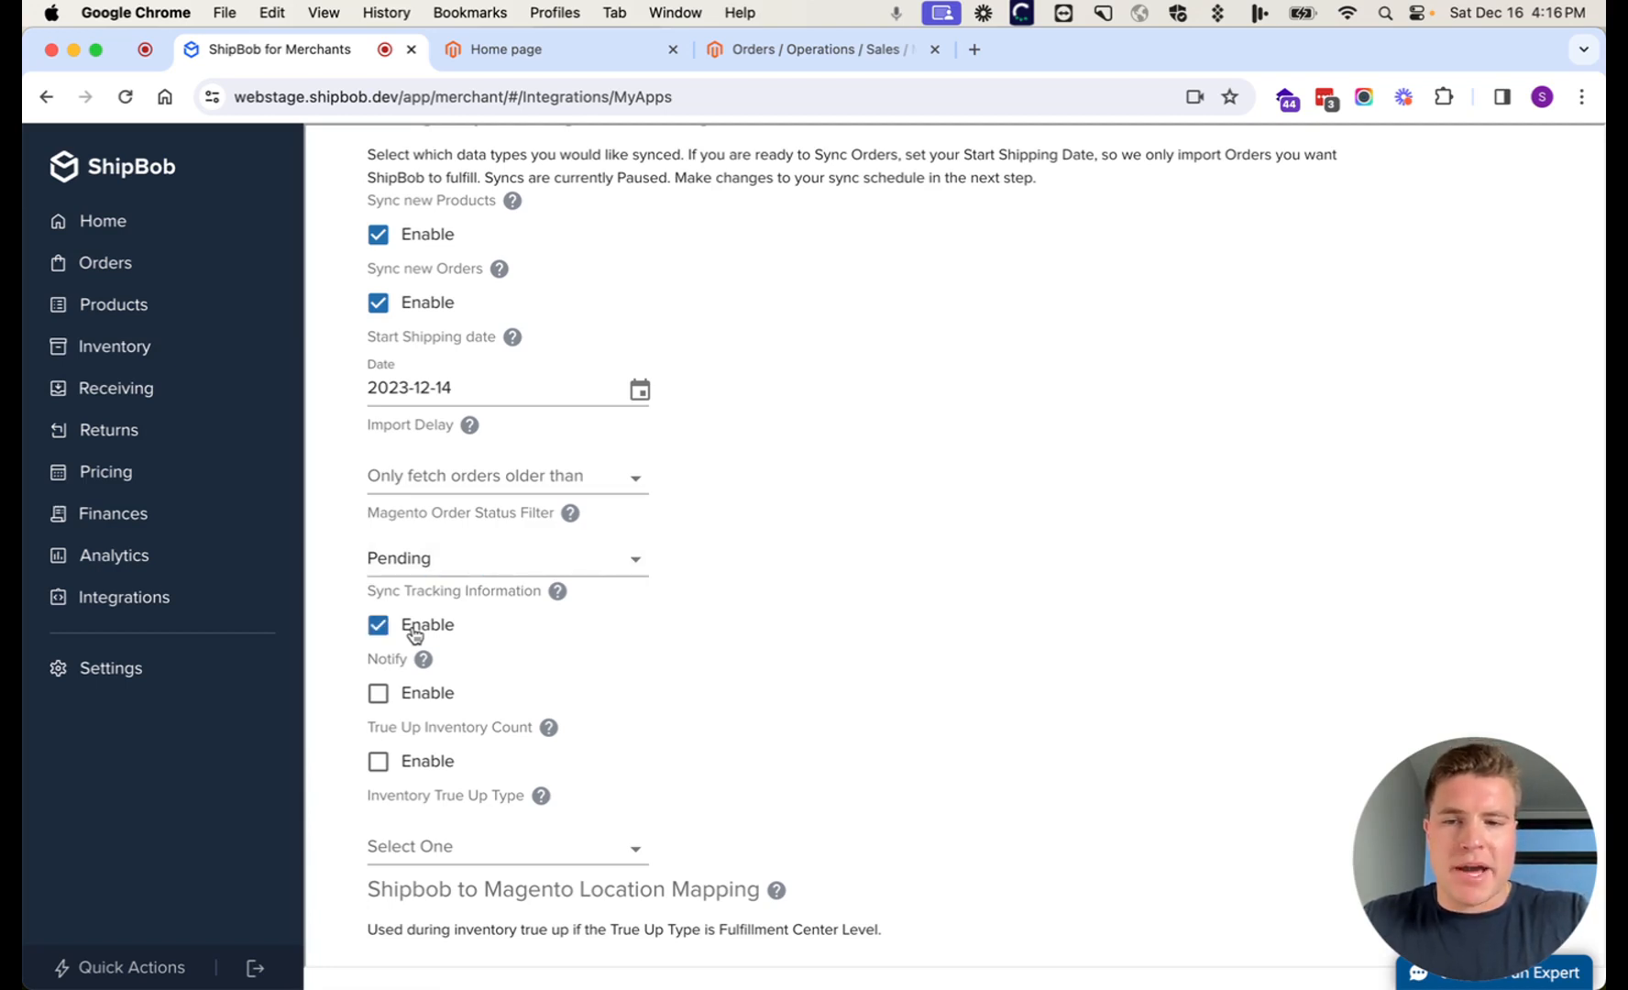
{"action": "left_click", "coordinate": [432, 701]}
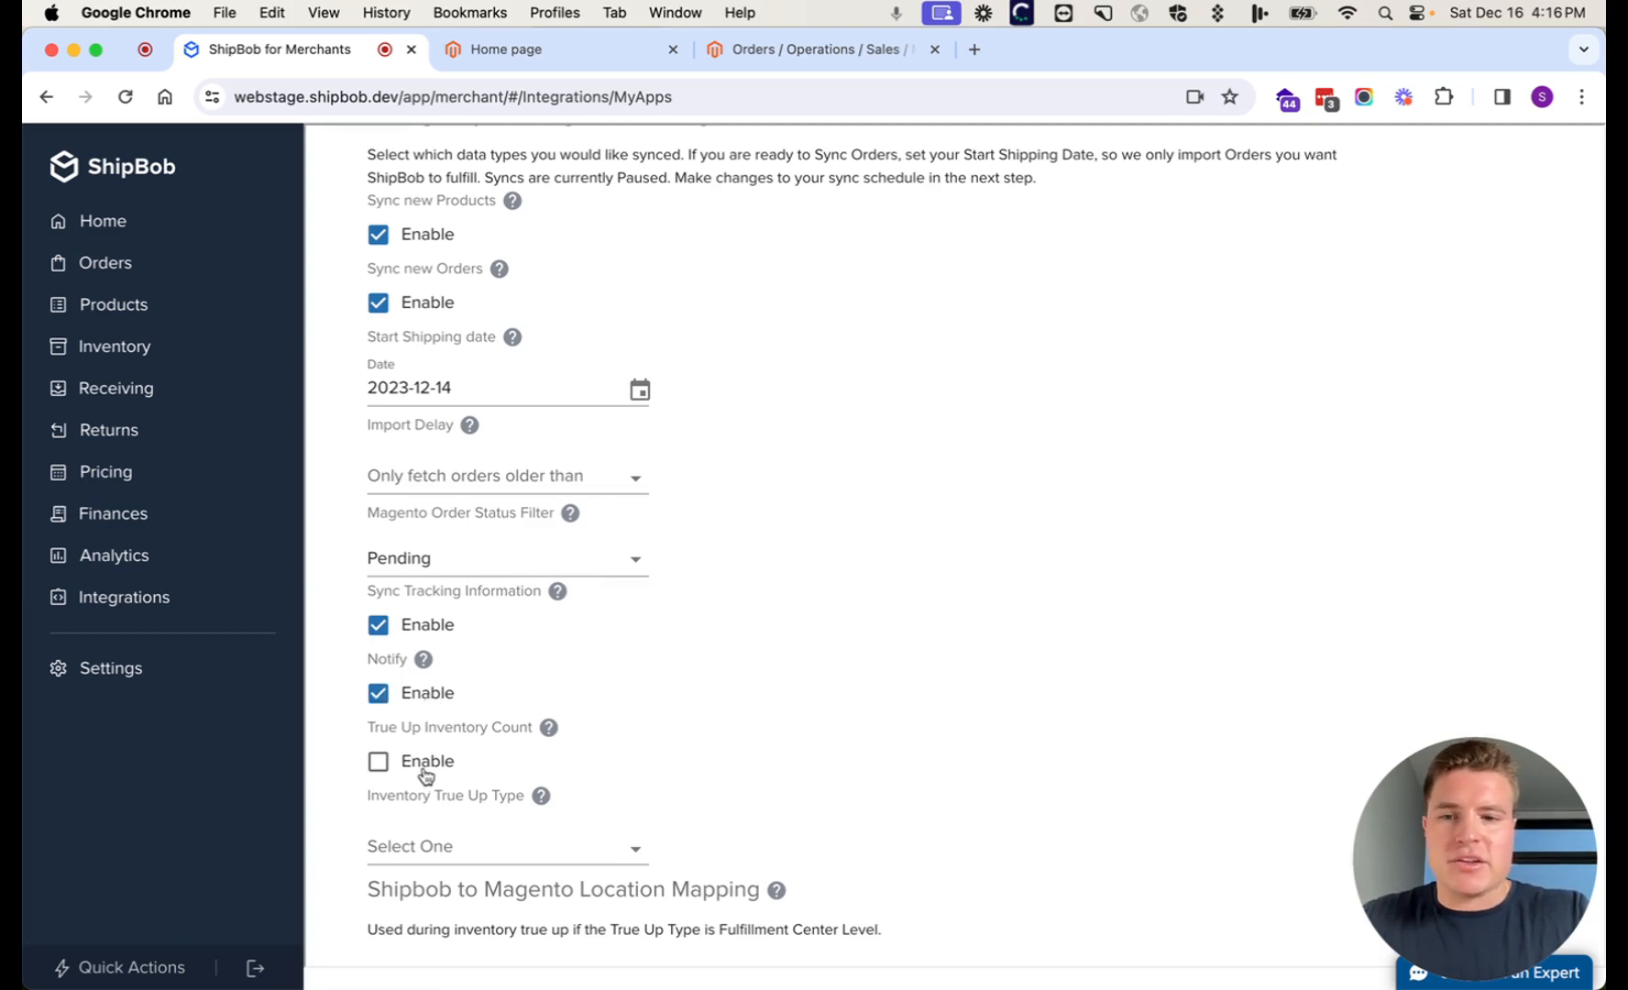
Step: Leave True Up Inventory Count disabled and the location mapping empty, and proceed to the Schedule stage
{"action": "scroll", "coordinate": [475, 758], "scroll_direction": "down", "scroll_amount": 1}
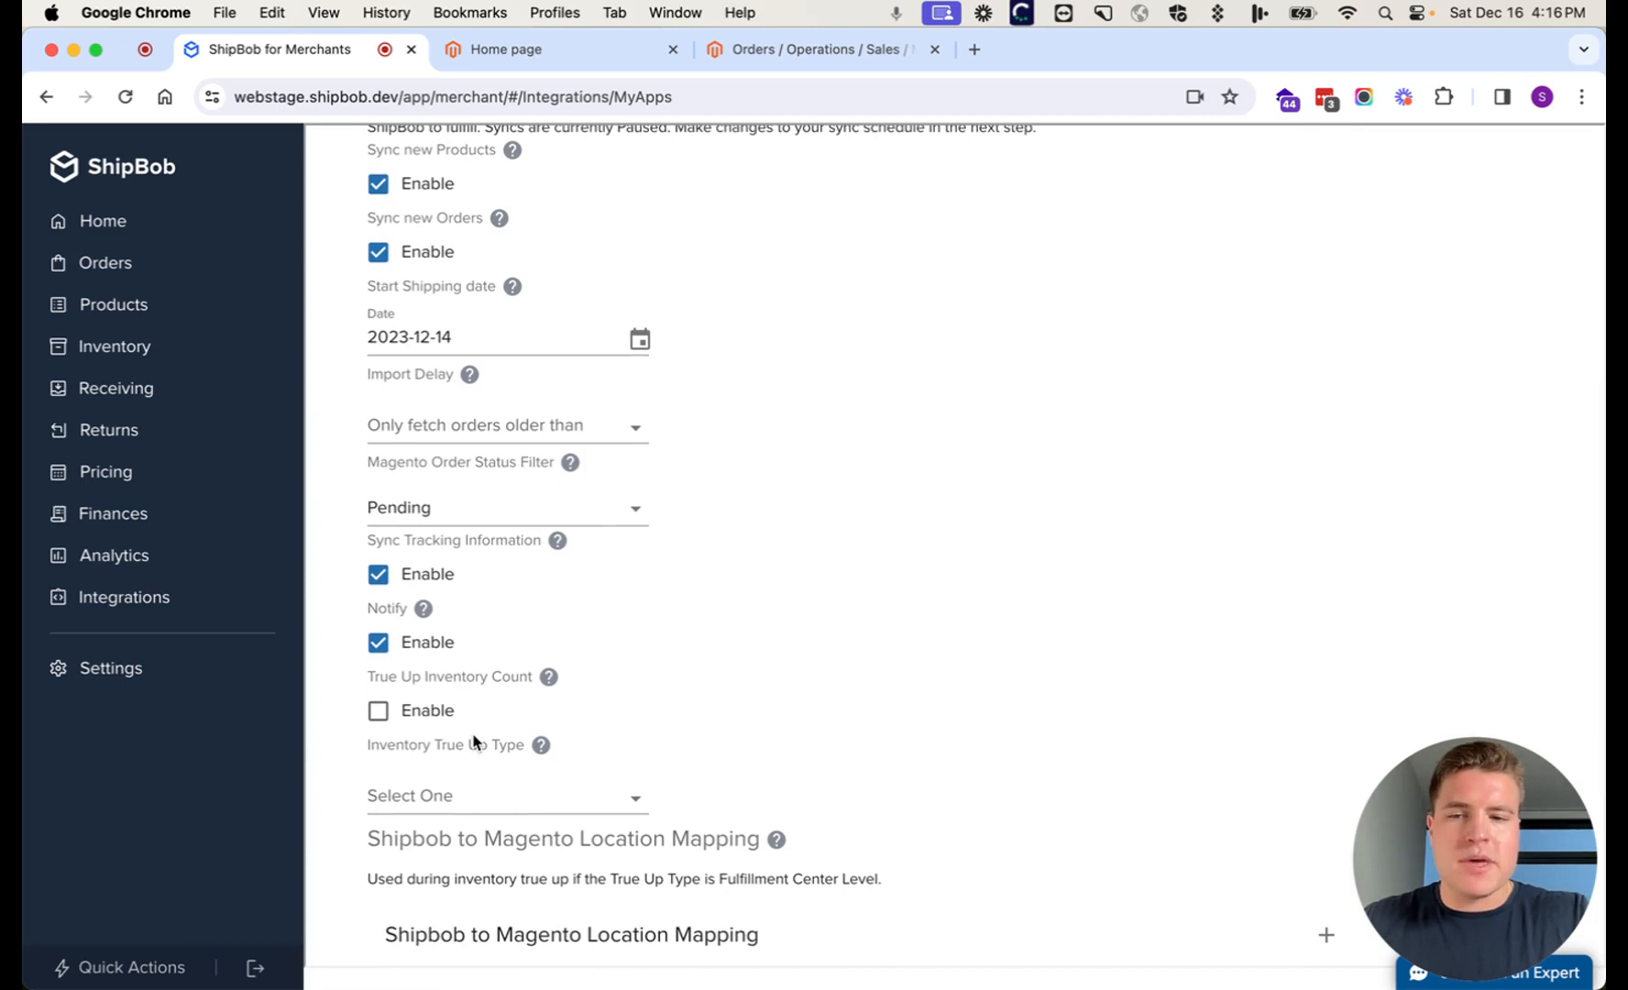
{"action": "mouse_move", "coordinate": [548, 679]}
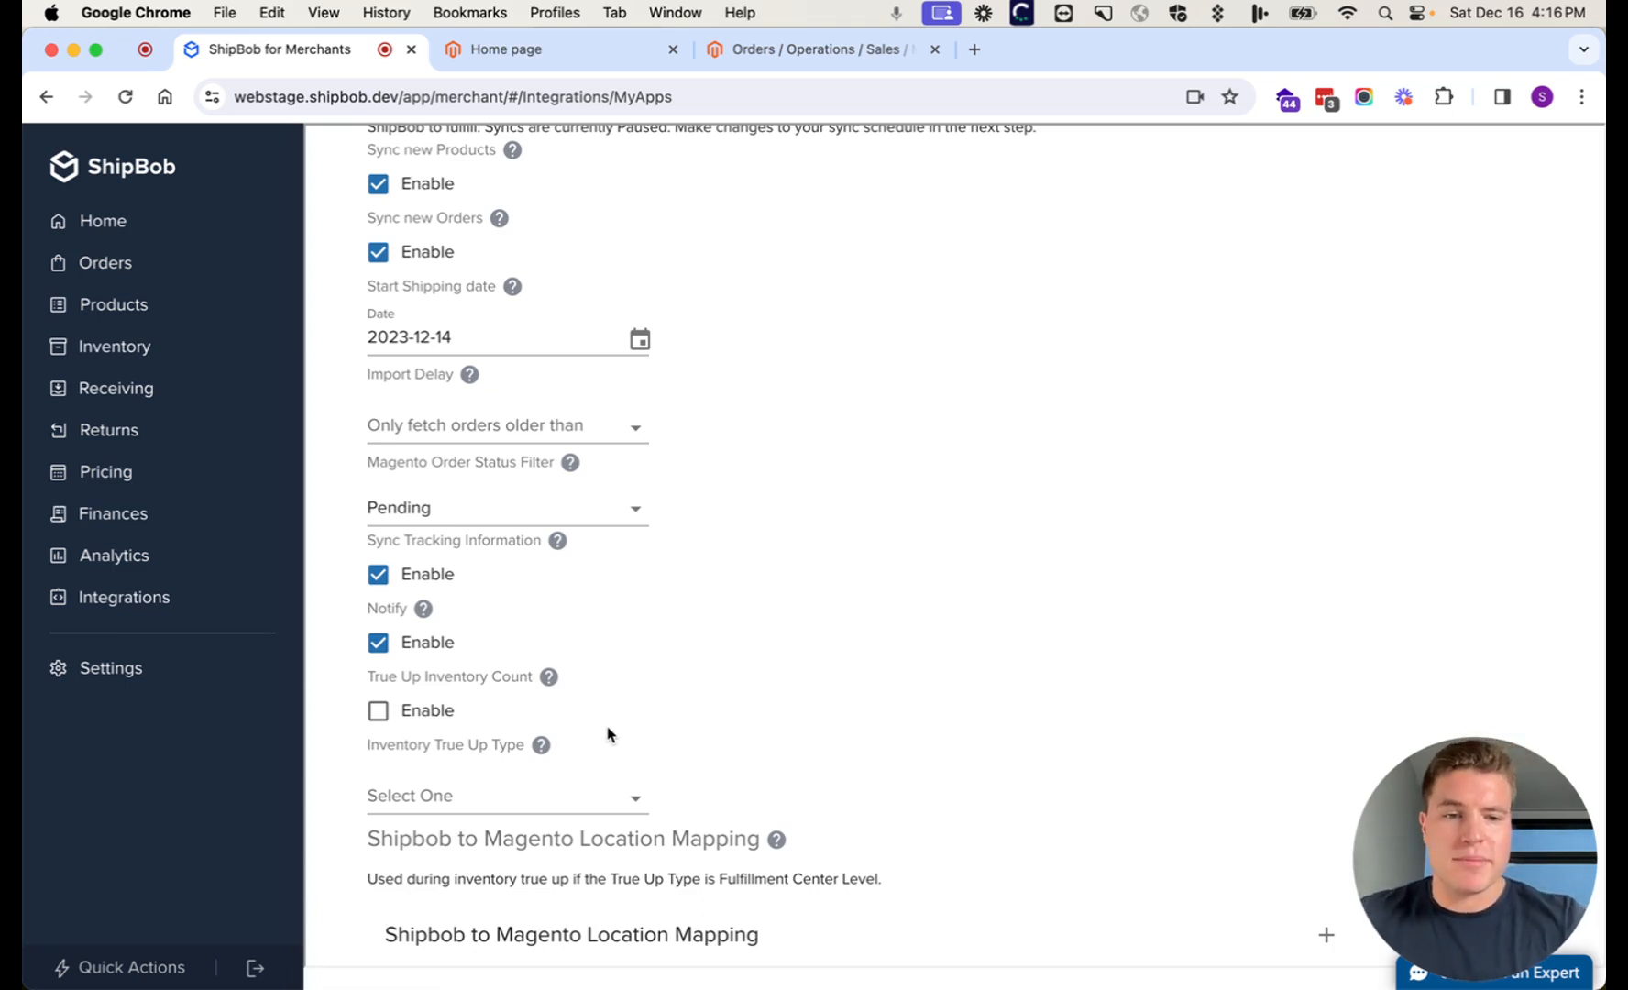
{"action": "scroll", "coordinate": [607, 738], "scroll_direction": "down", "scroll_amount": 4}
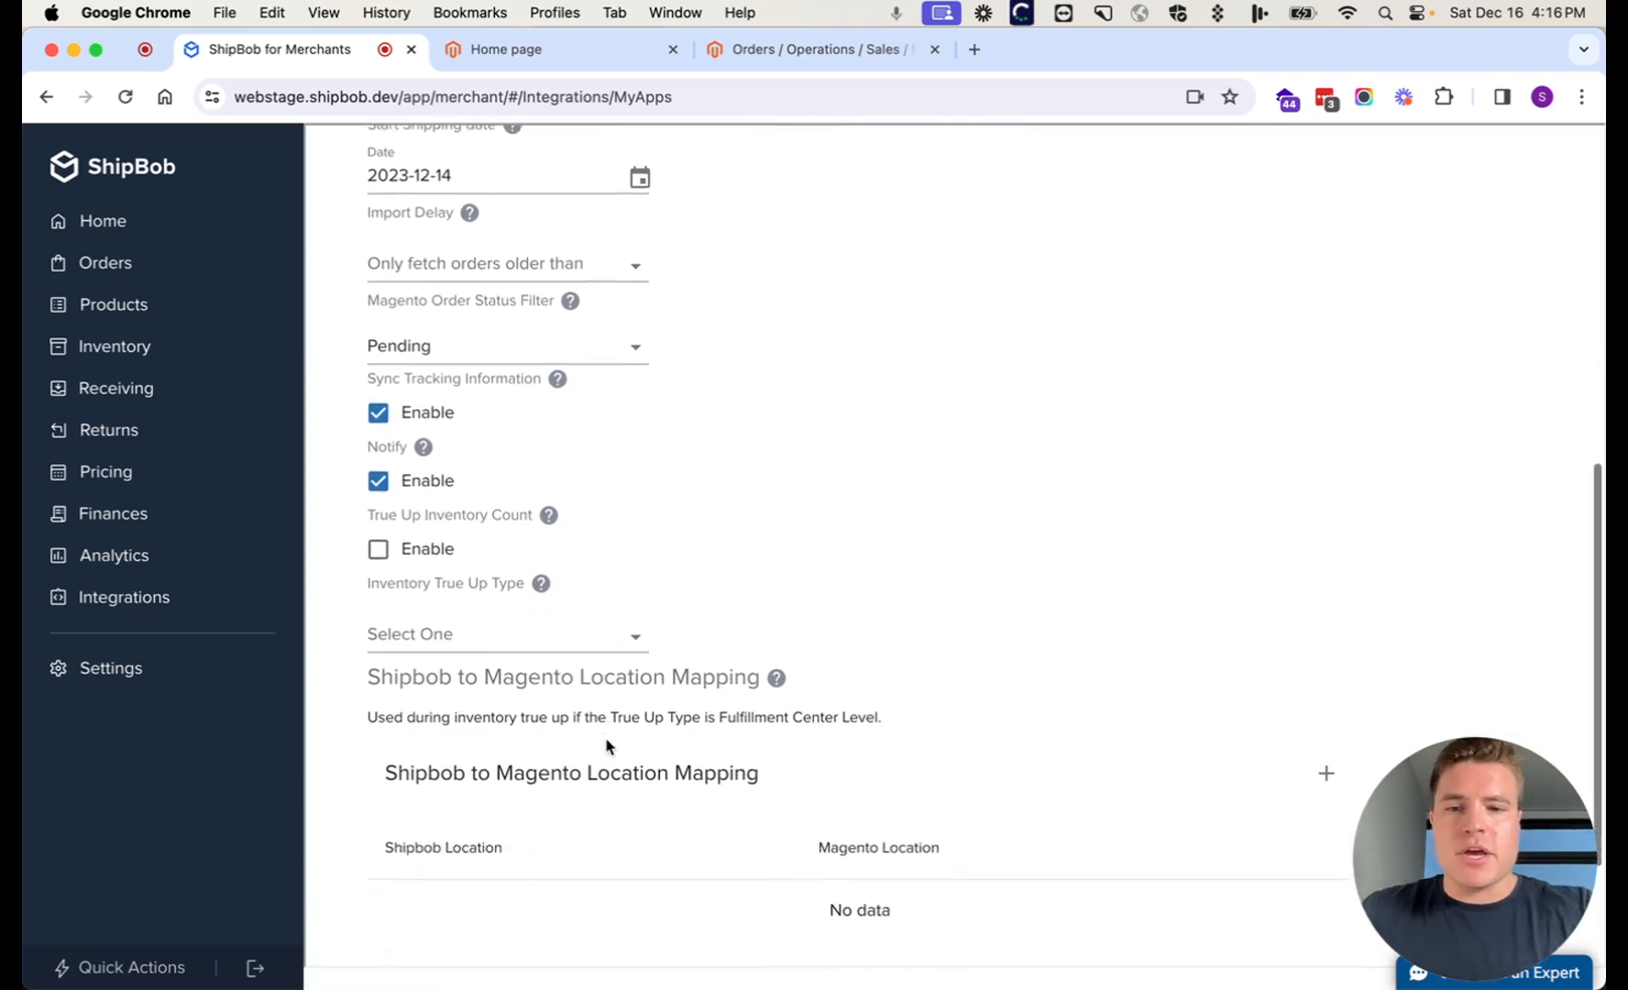
{"action": "scroll", "coordinate": [607, 746], "scroll_direction": "down", "scroll_amount": 5}
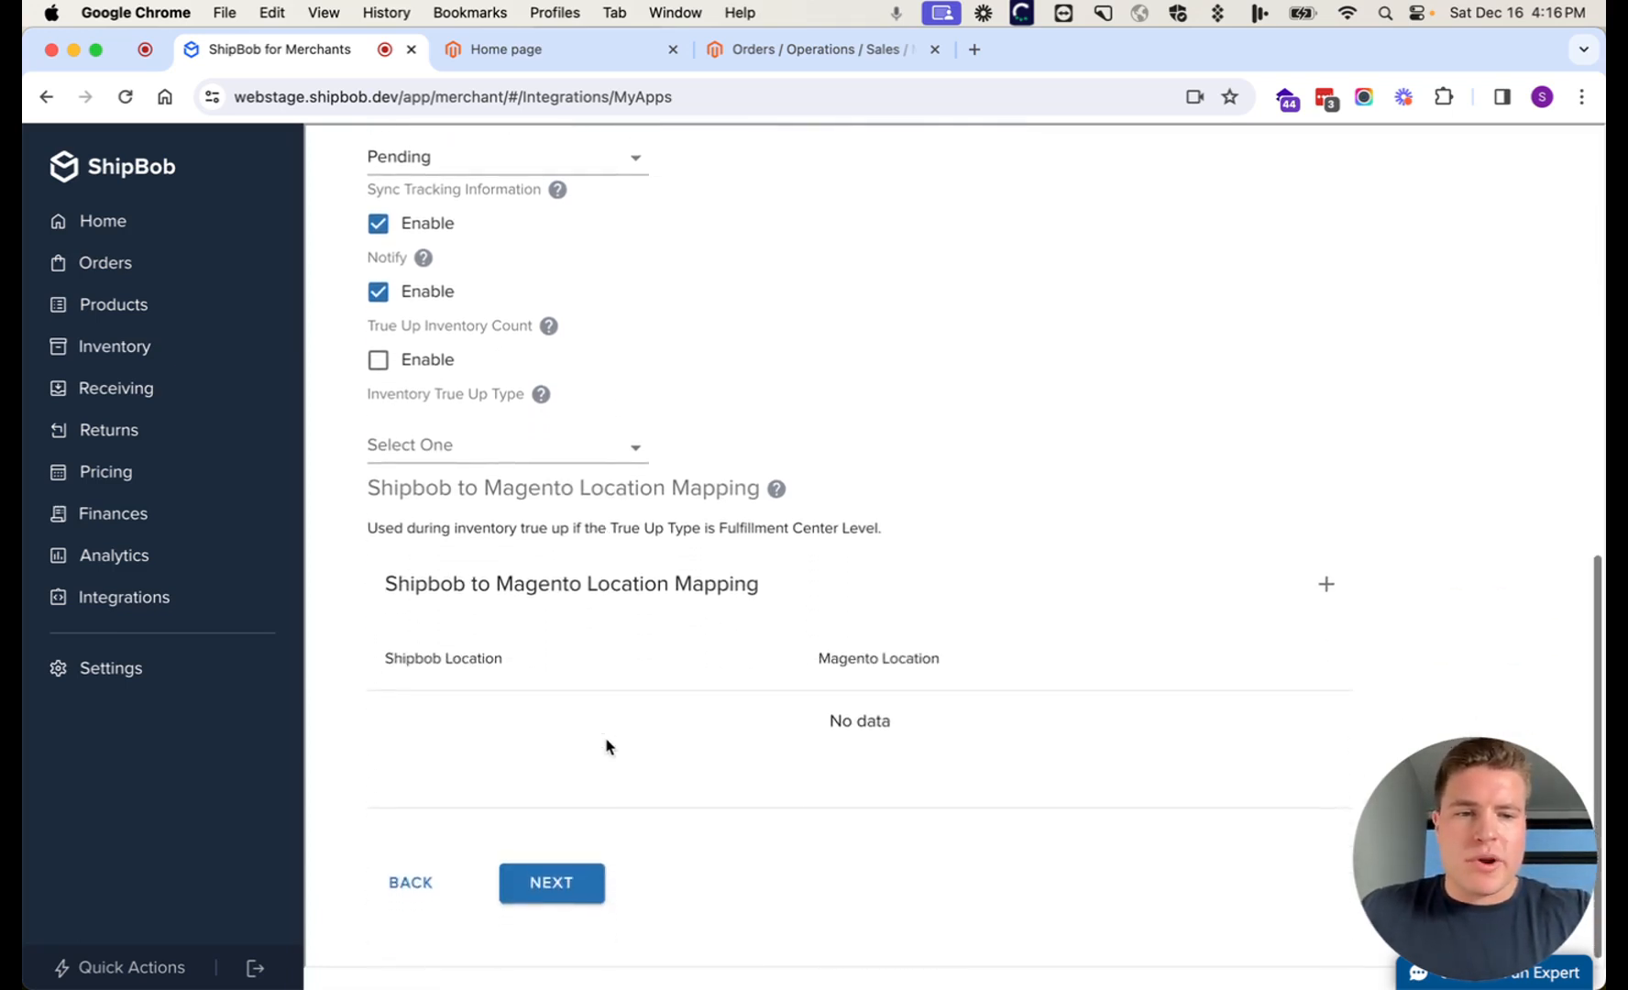
{"action": "scroll", "coordinate": [607, 746], "scroll_direction": "down", "scroll_amount": 1}
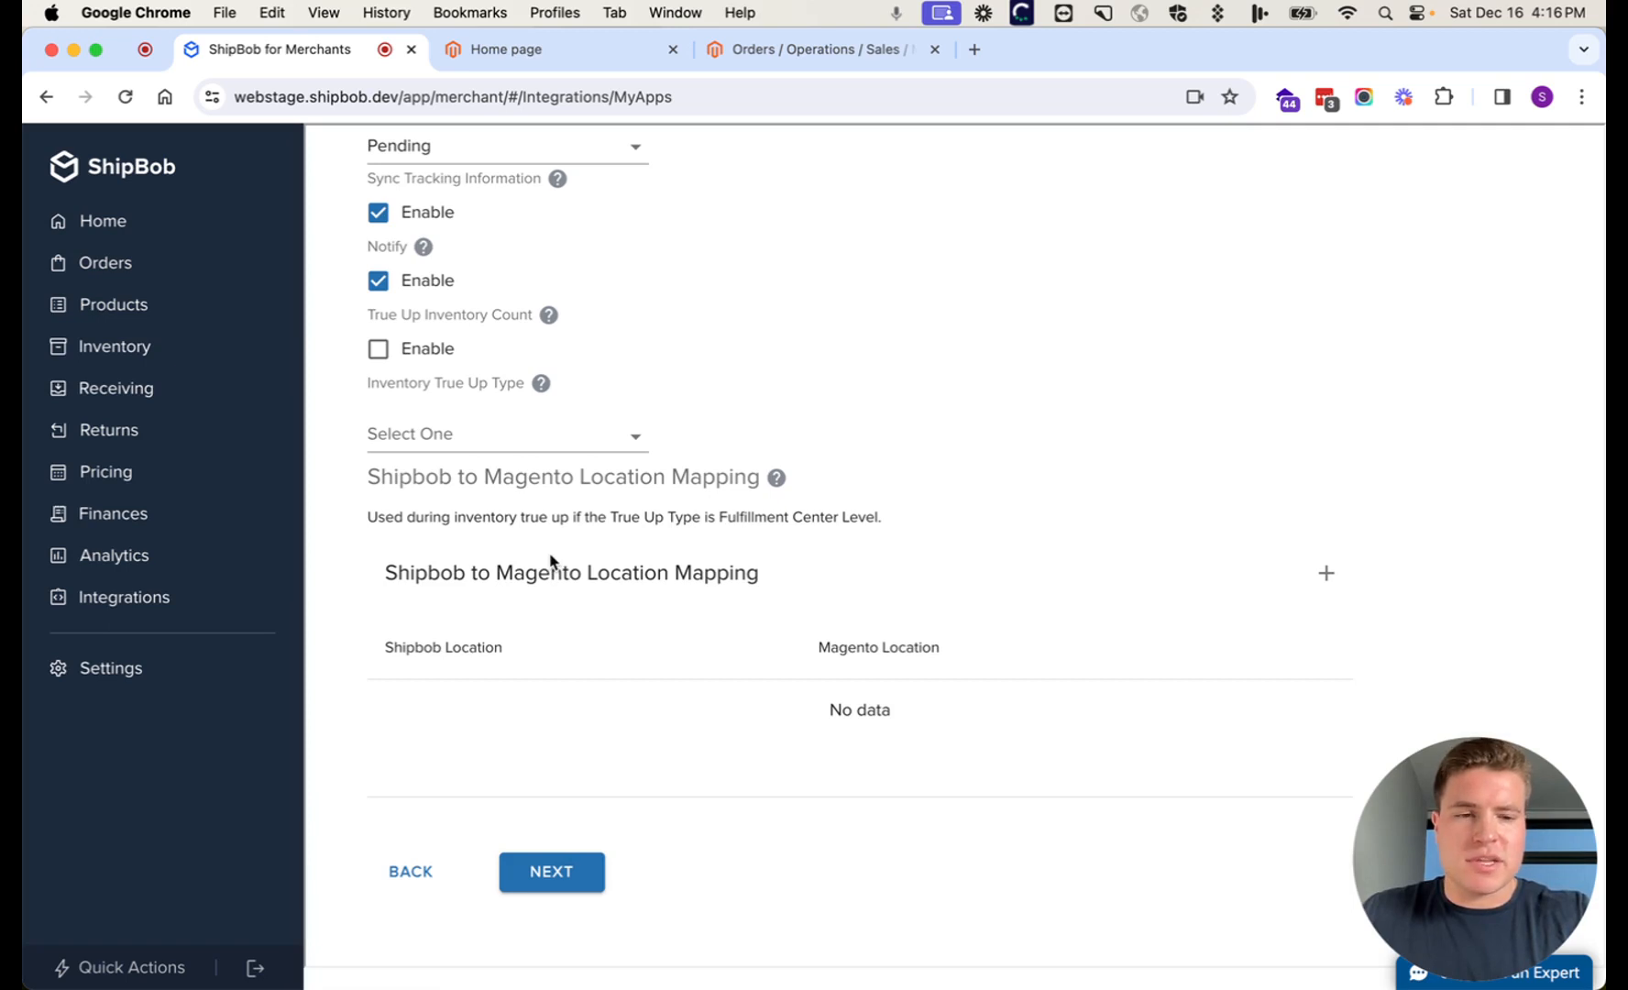
{"action": "left_click", "coordinate": [548, 877]}
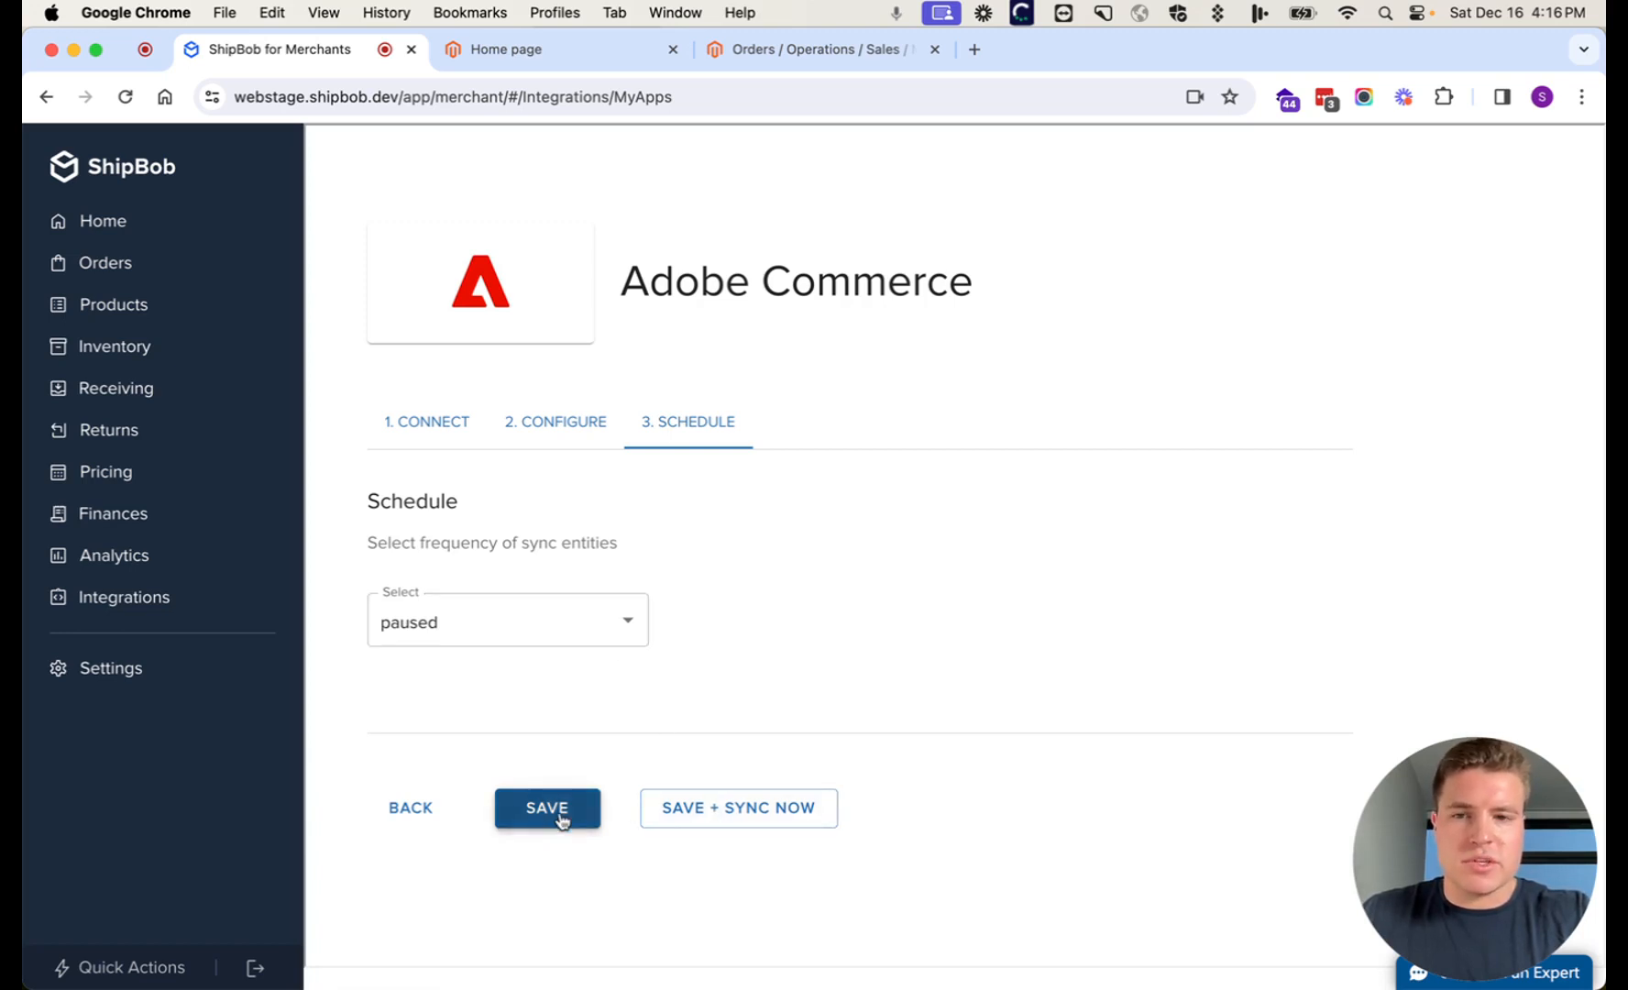
Step: Review the sync frequency options, keep the schedule paused and save the integration
{"action": "left_click", "coordinate": [591, 632]}
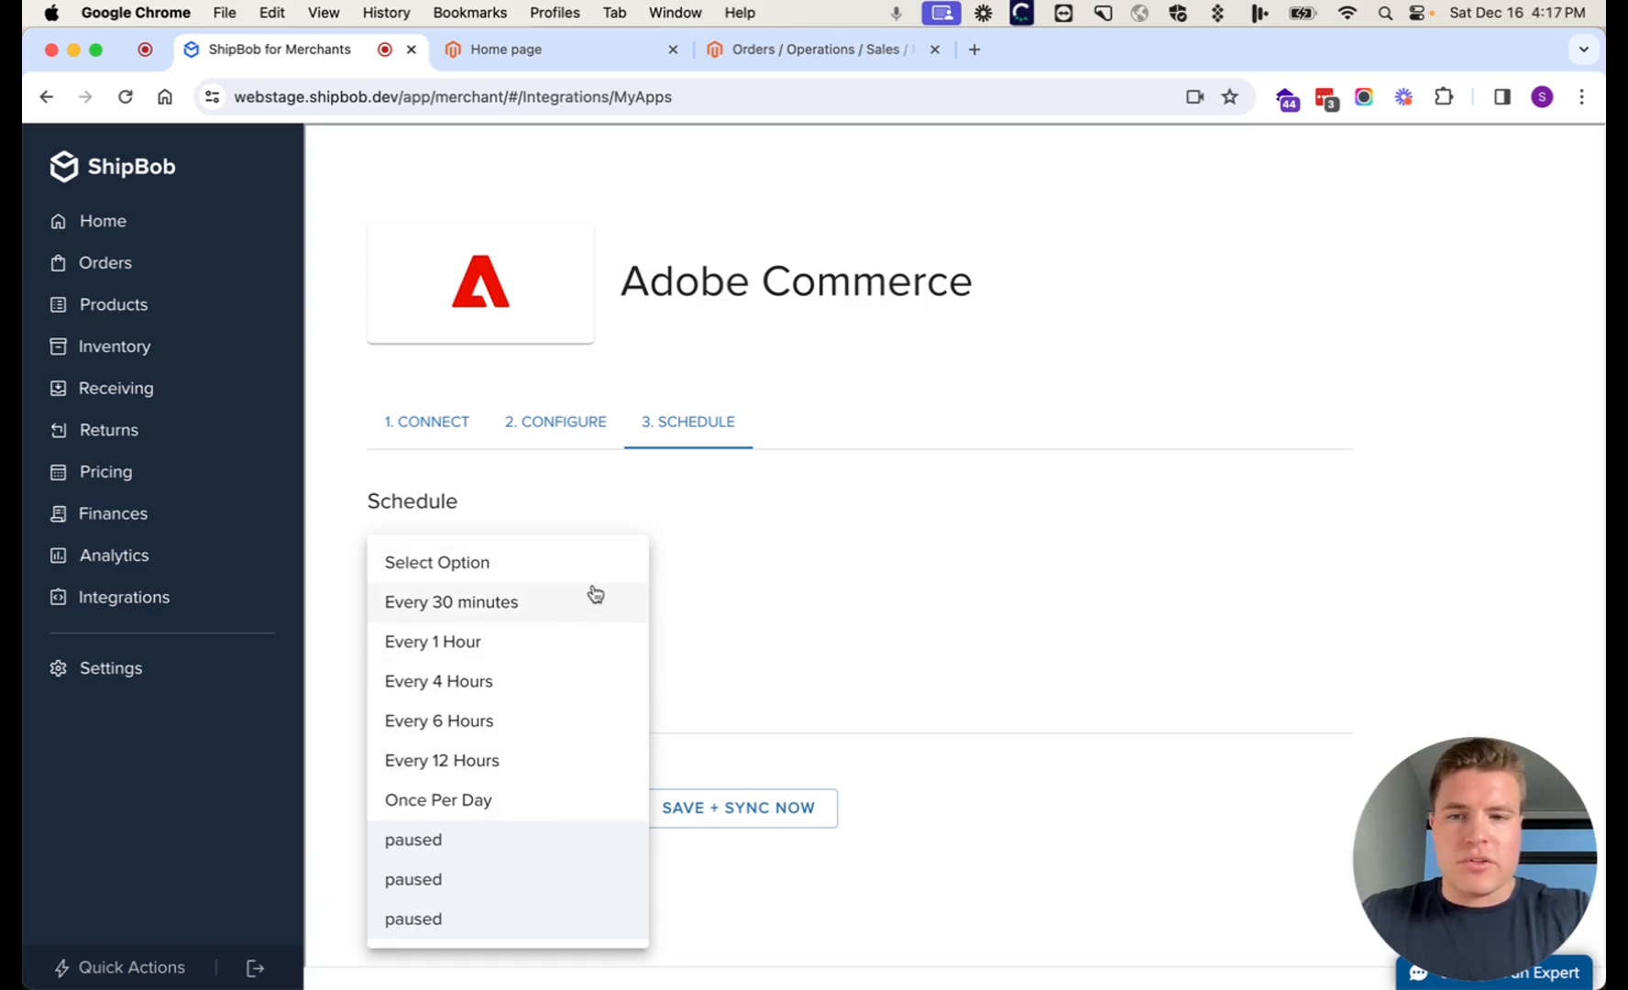
{"action": "left_click", "coordinate": [768, 625]}
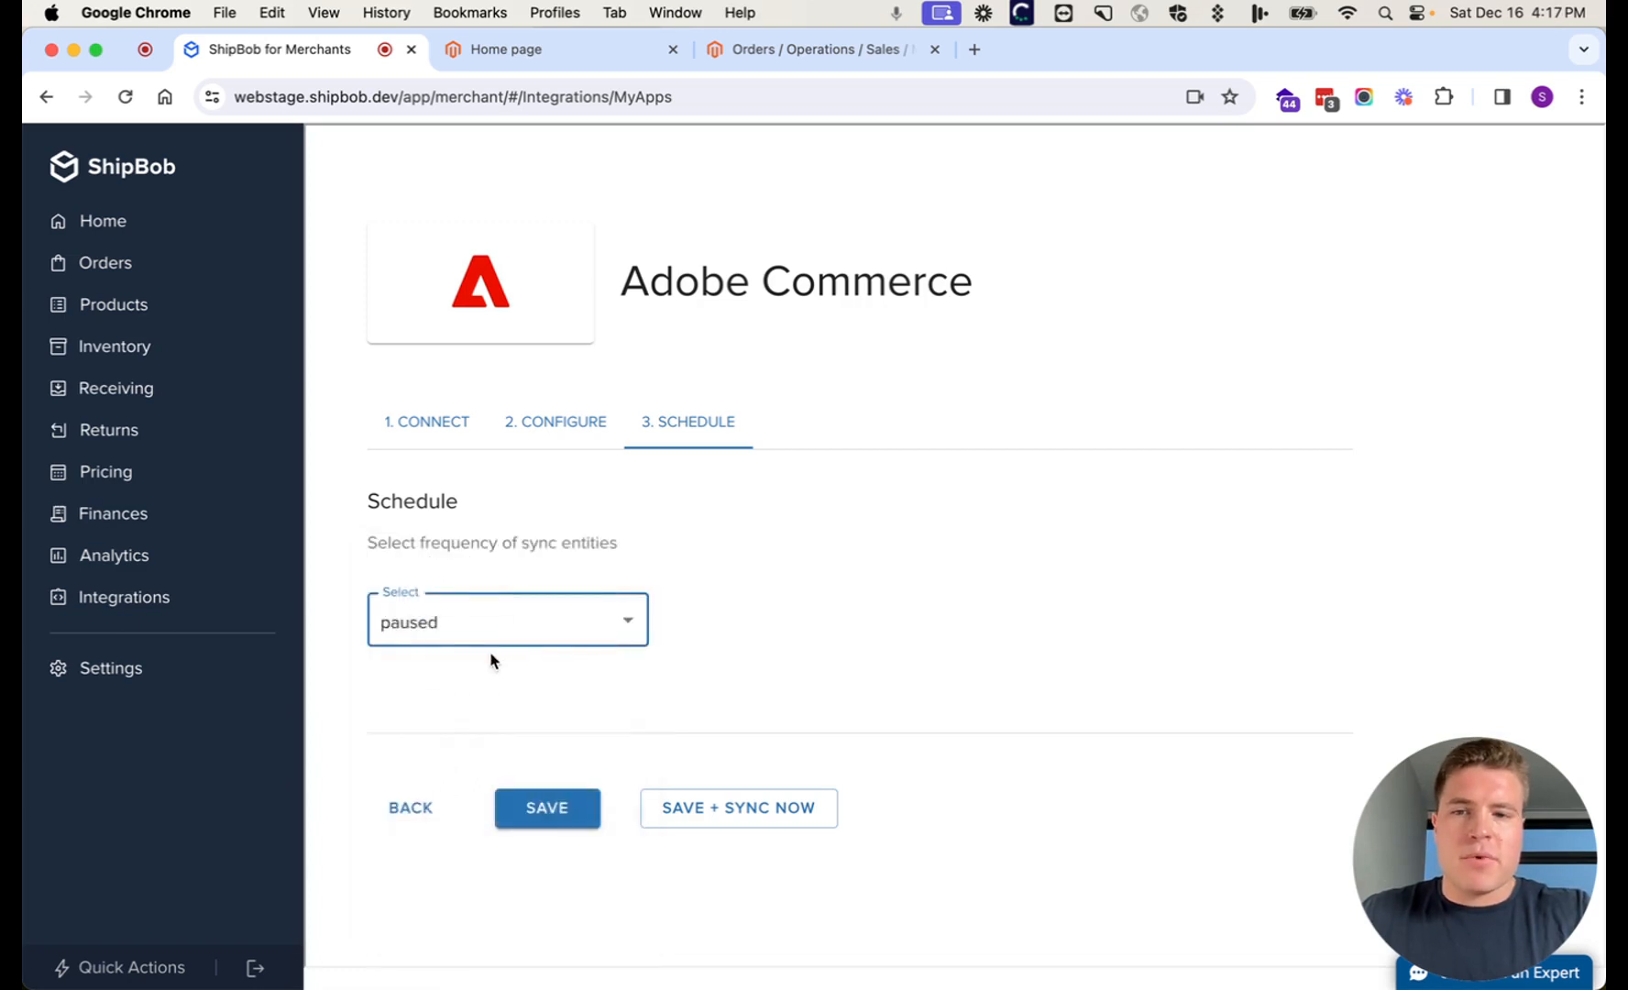
{"action": "left_click", "coordinate": [543, 812]}
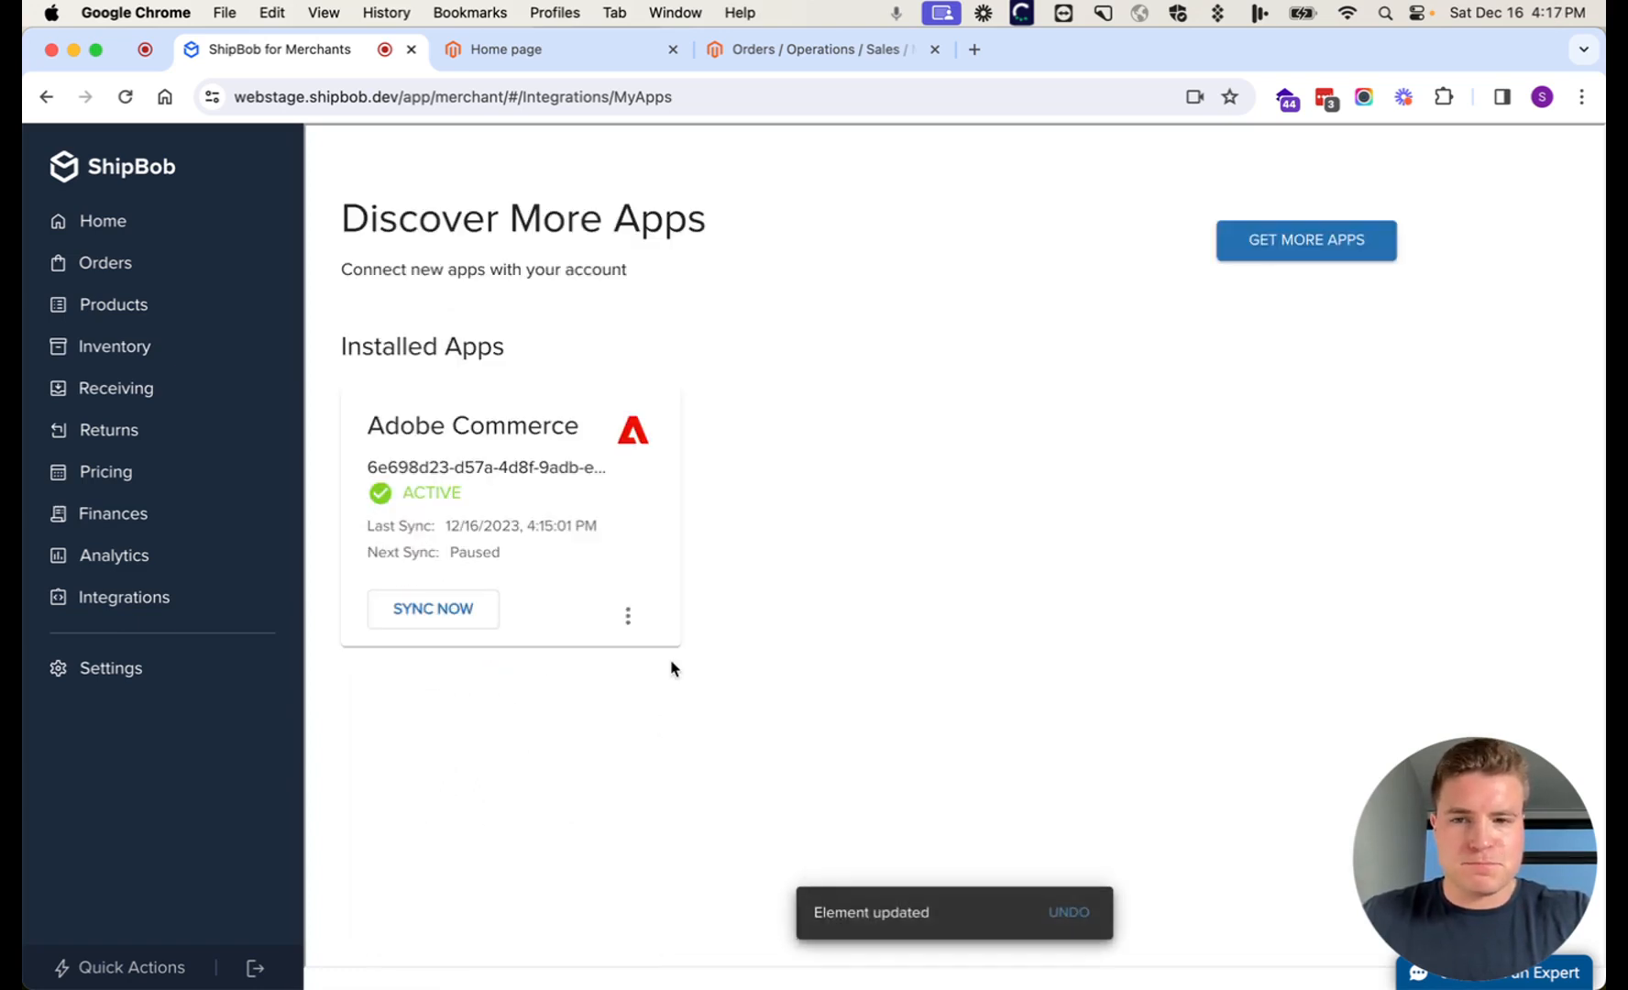
Step: Start a manual sync of the installed Adobe Commerce app and open the log of the running sync
{"action": "left_click", "coordinate": [476, 626]}
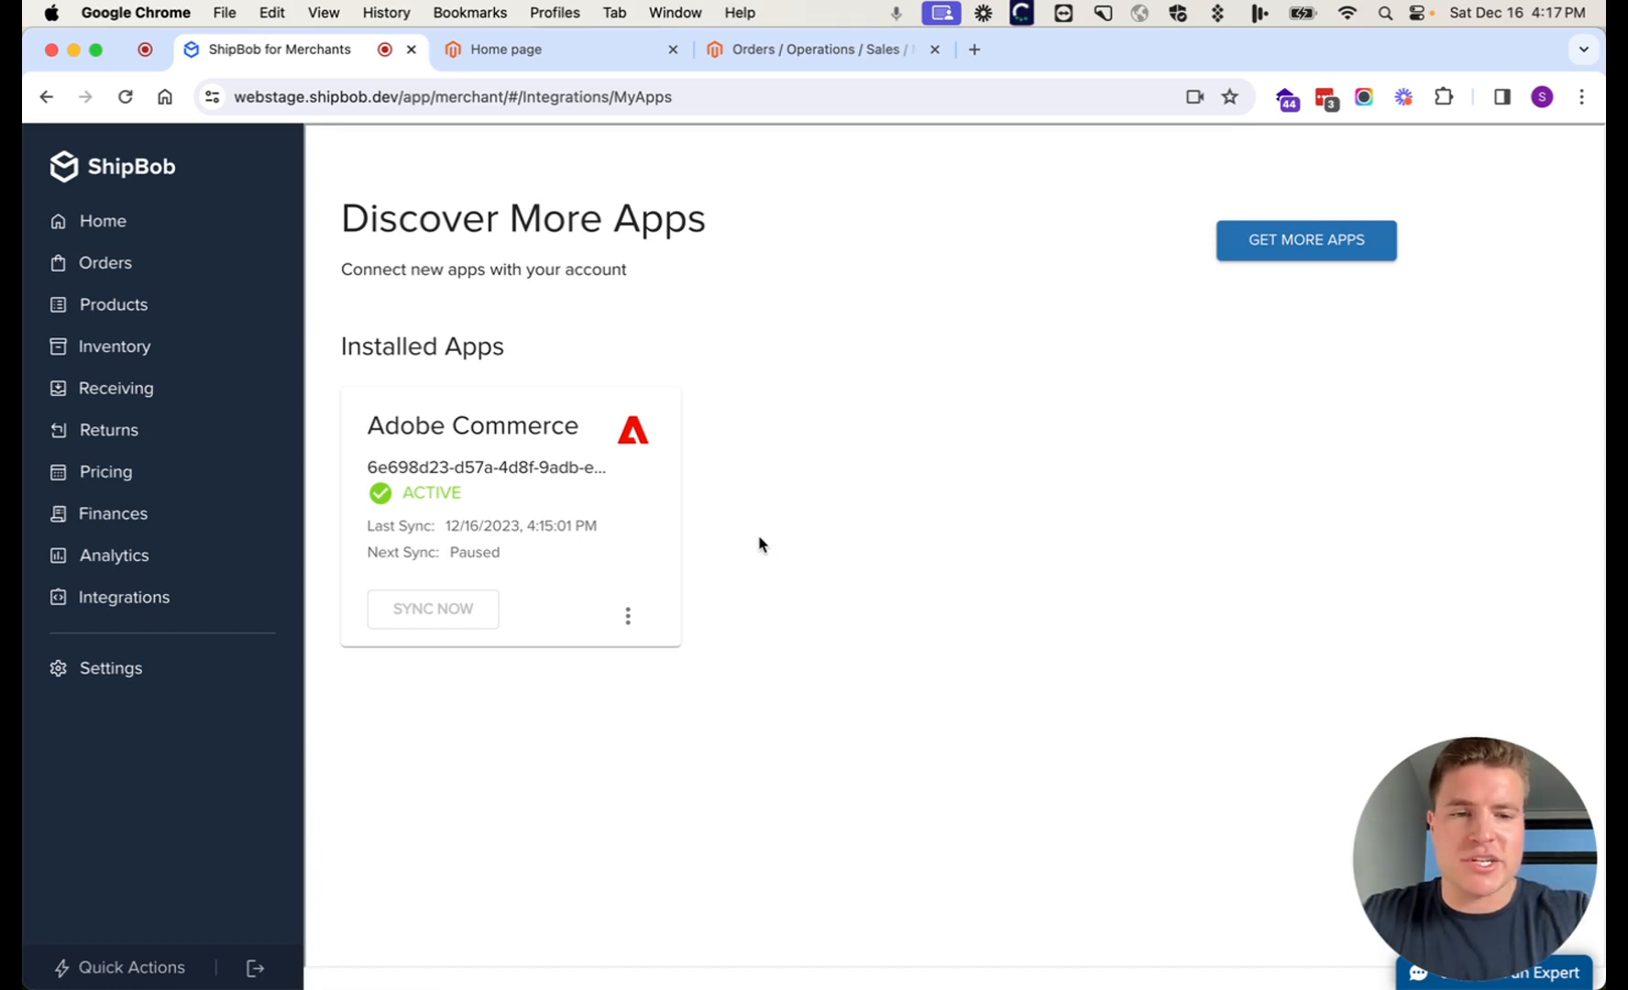
{"action": "left_click", "coordinate": [628, 615]}
{"action": "left_click", "coordinate": [570, 615]}
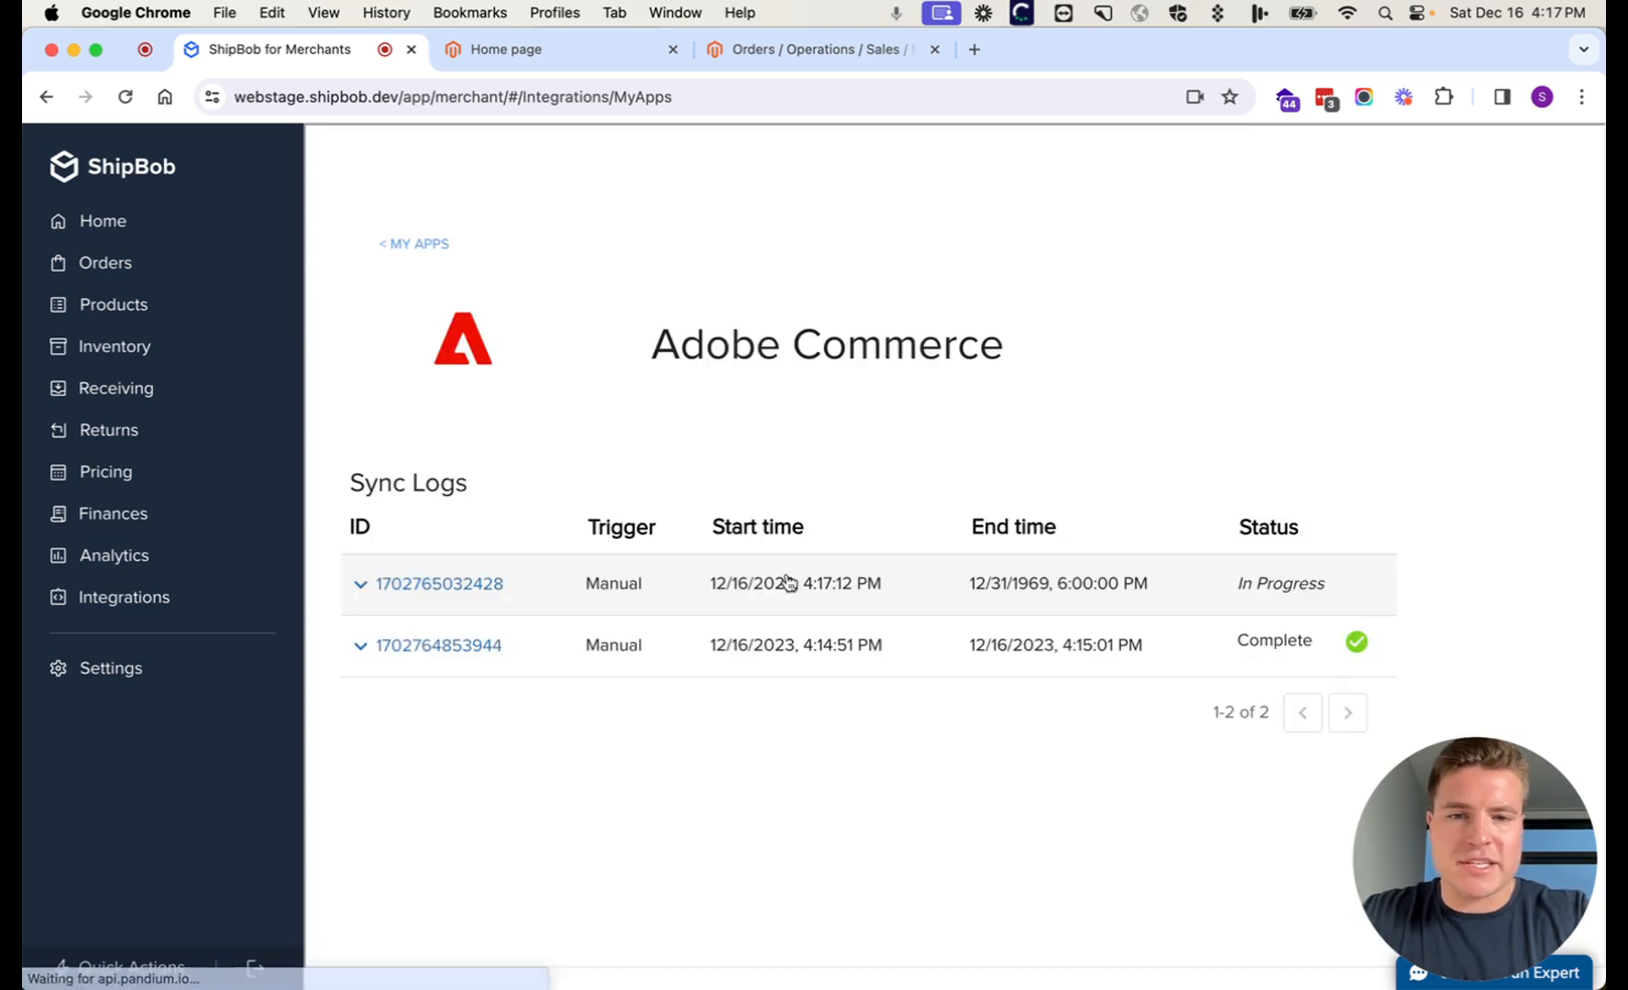
{"action": "left_click", "coordinate": [891, 589]}
{"action": "scroll", "coordinate": [938, 644], "scroll_direction": "down", "scroll_amount": 6}
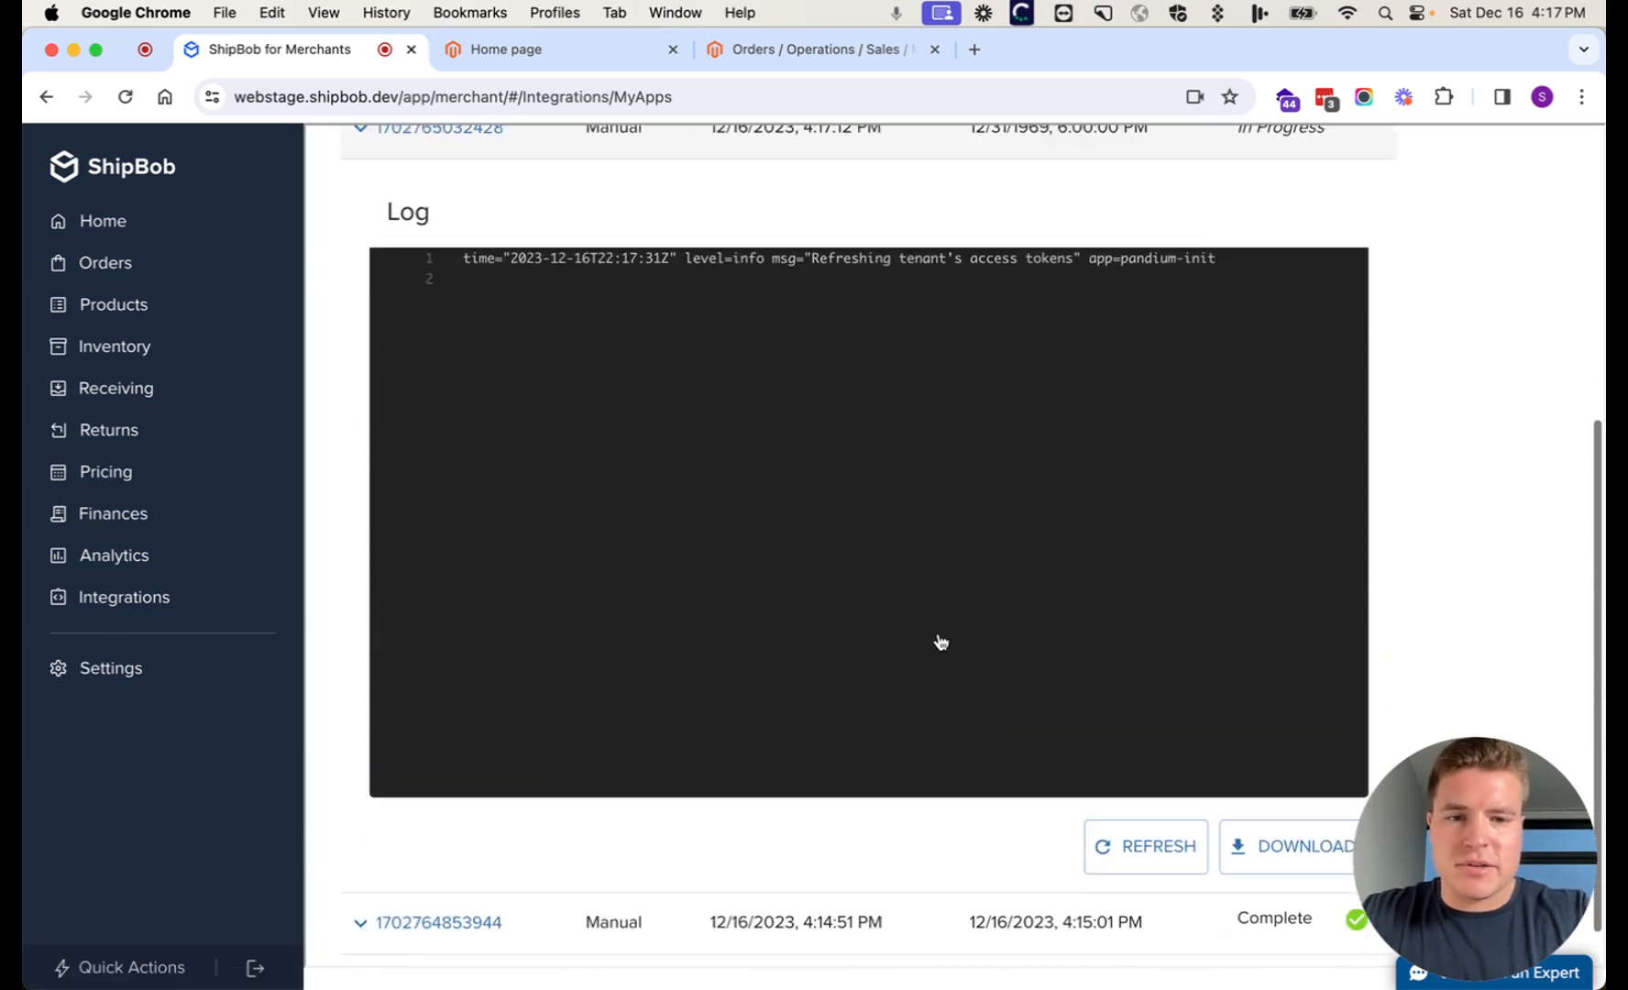
Step: Refresh the running sync's log, examine its summary of created products and orders, and collapse the log
{"action": "left_click", "coordinate": [1130, 825]}
{"action": "scroll", "coordinate": [1020, 674], "scroll_direction": "down", "scroll_amount": 4}
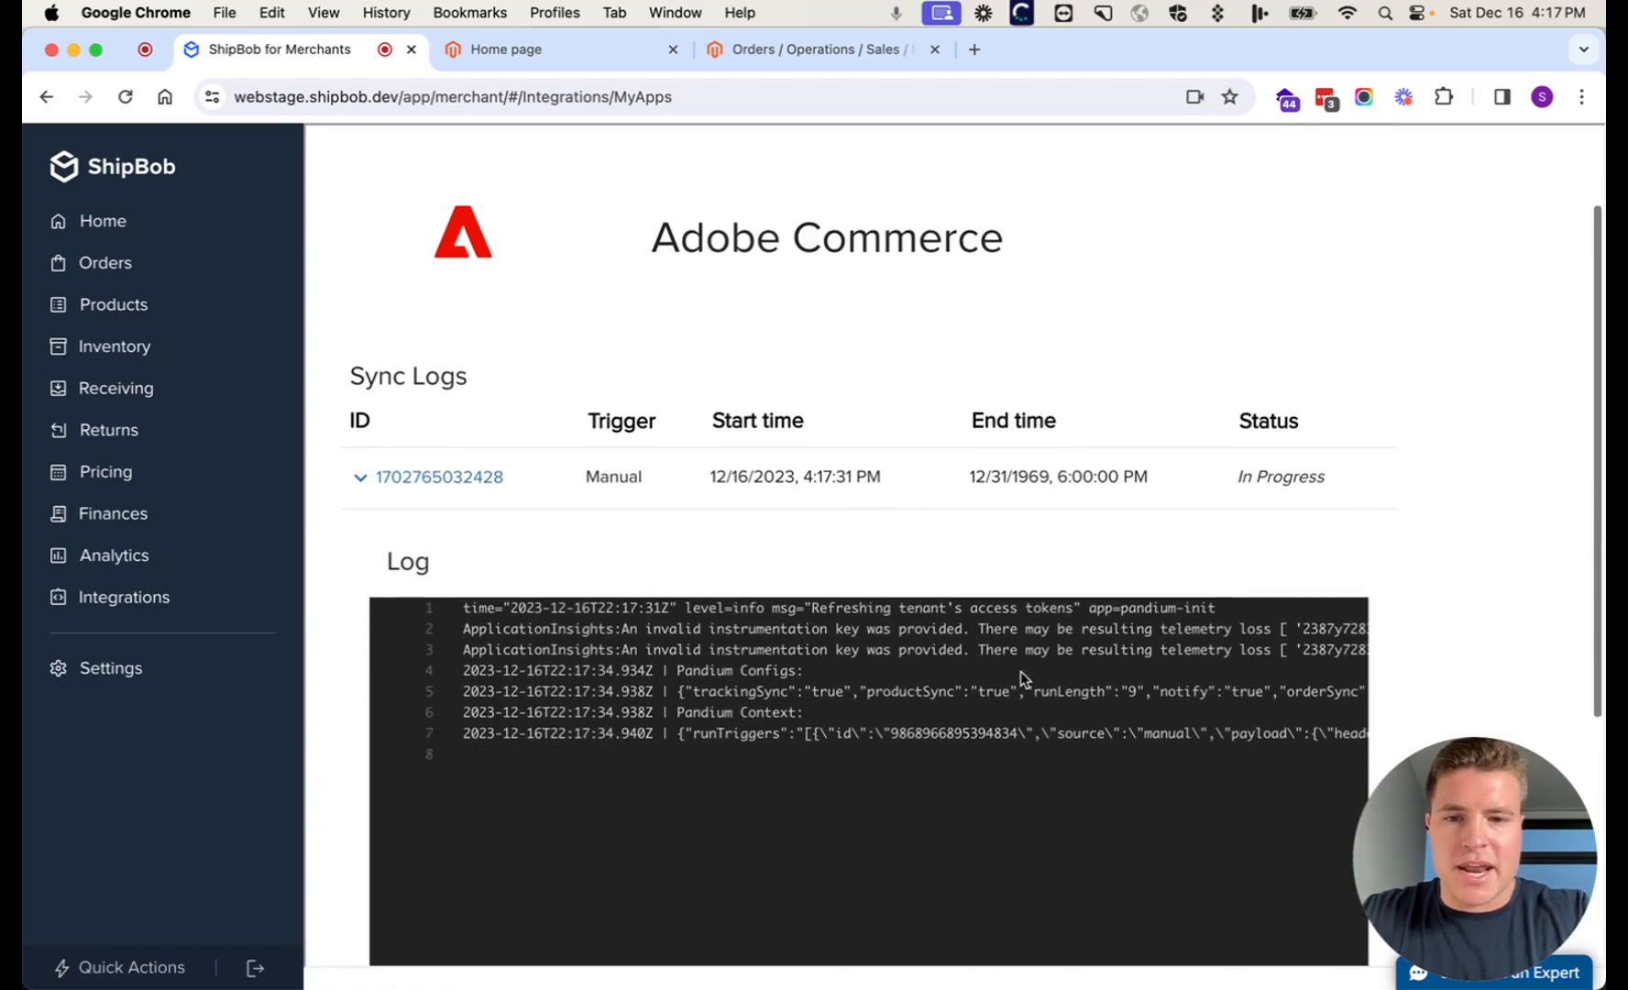
{"action": "left_click", "coordinate": [1020, 672]}
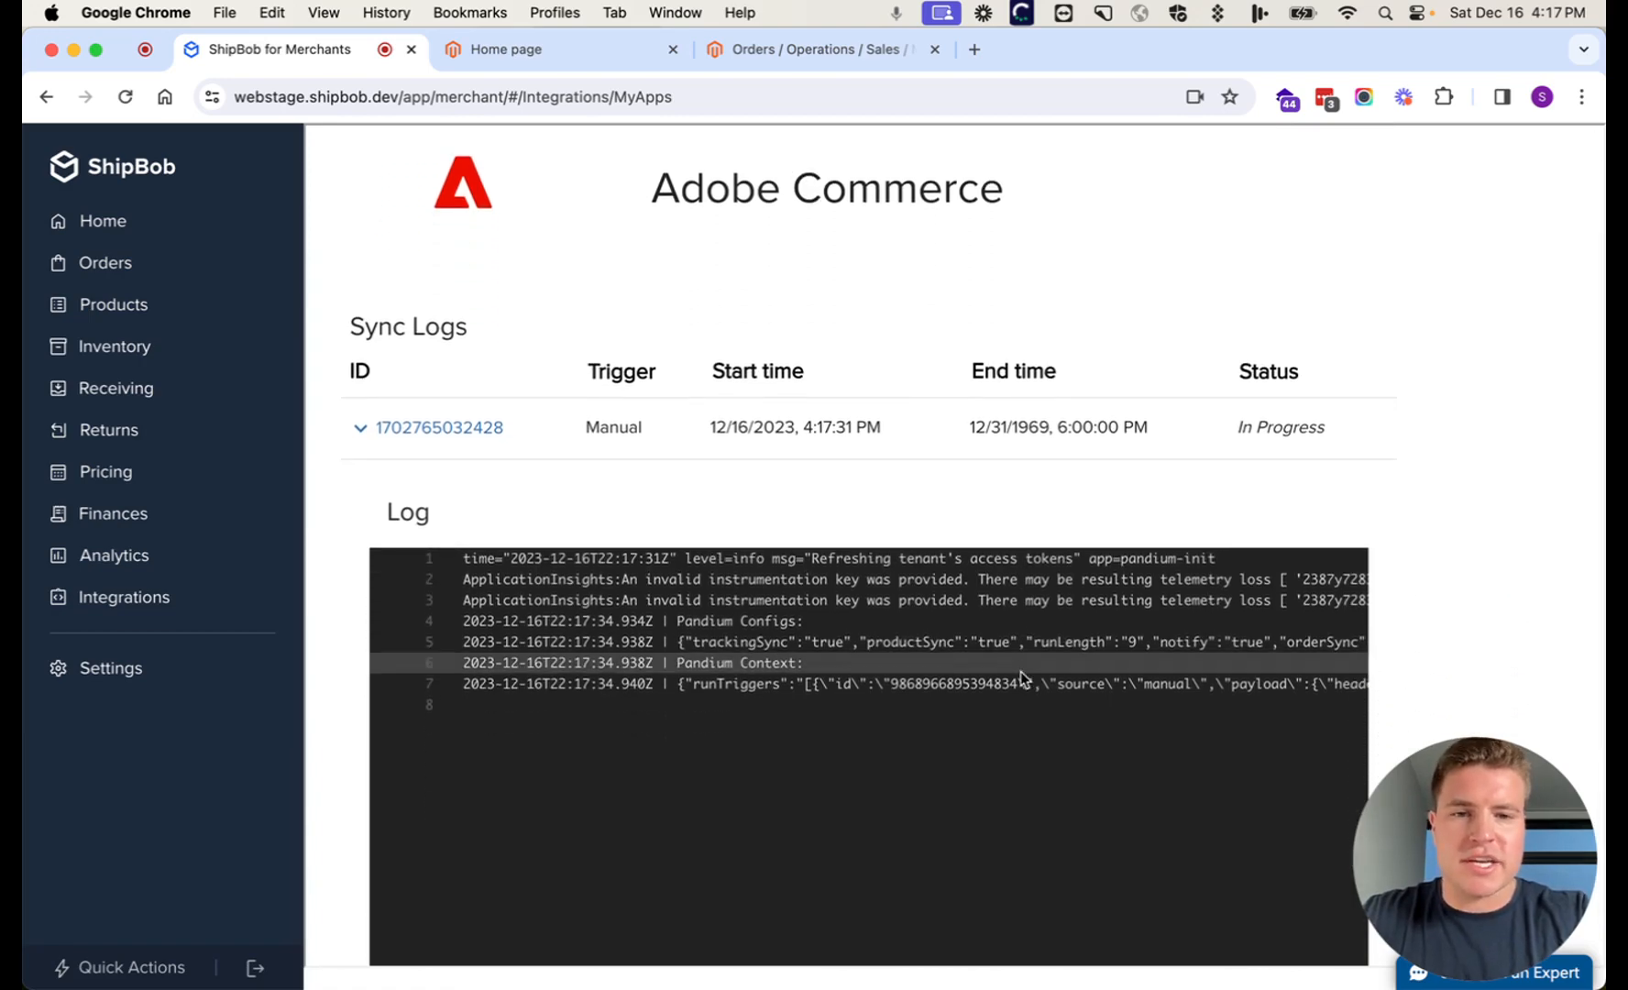
{"action": "scroll", "coordinate": [1020, 674], "scroll_direction": "down", "scroll_amount": 3}
{"action": "left_click", "coordinate": [1145, 943]}
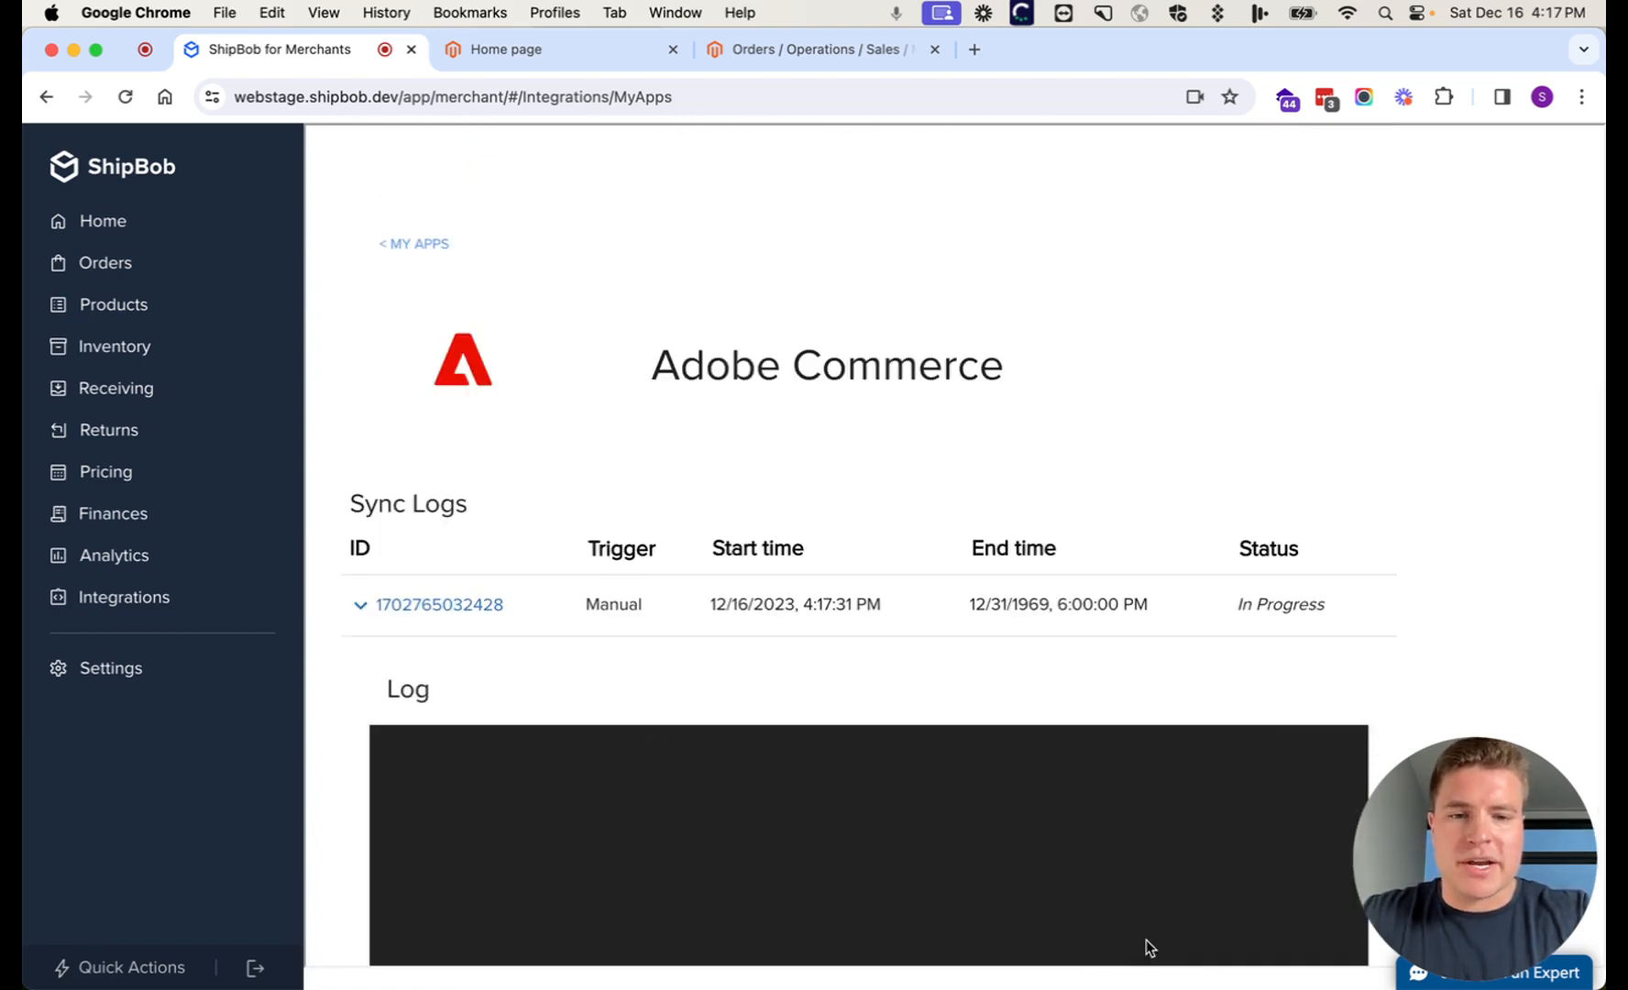
{"action": "scroll", "coordinate": [1102, 843], "scroll_direction": "down", "scroll_amount": 5}
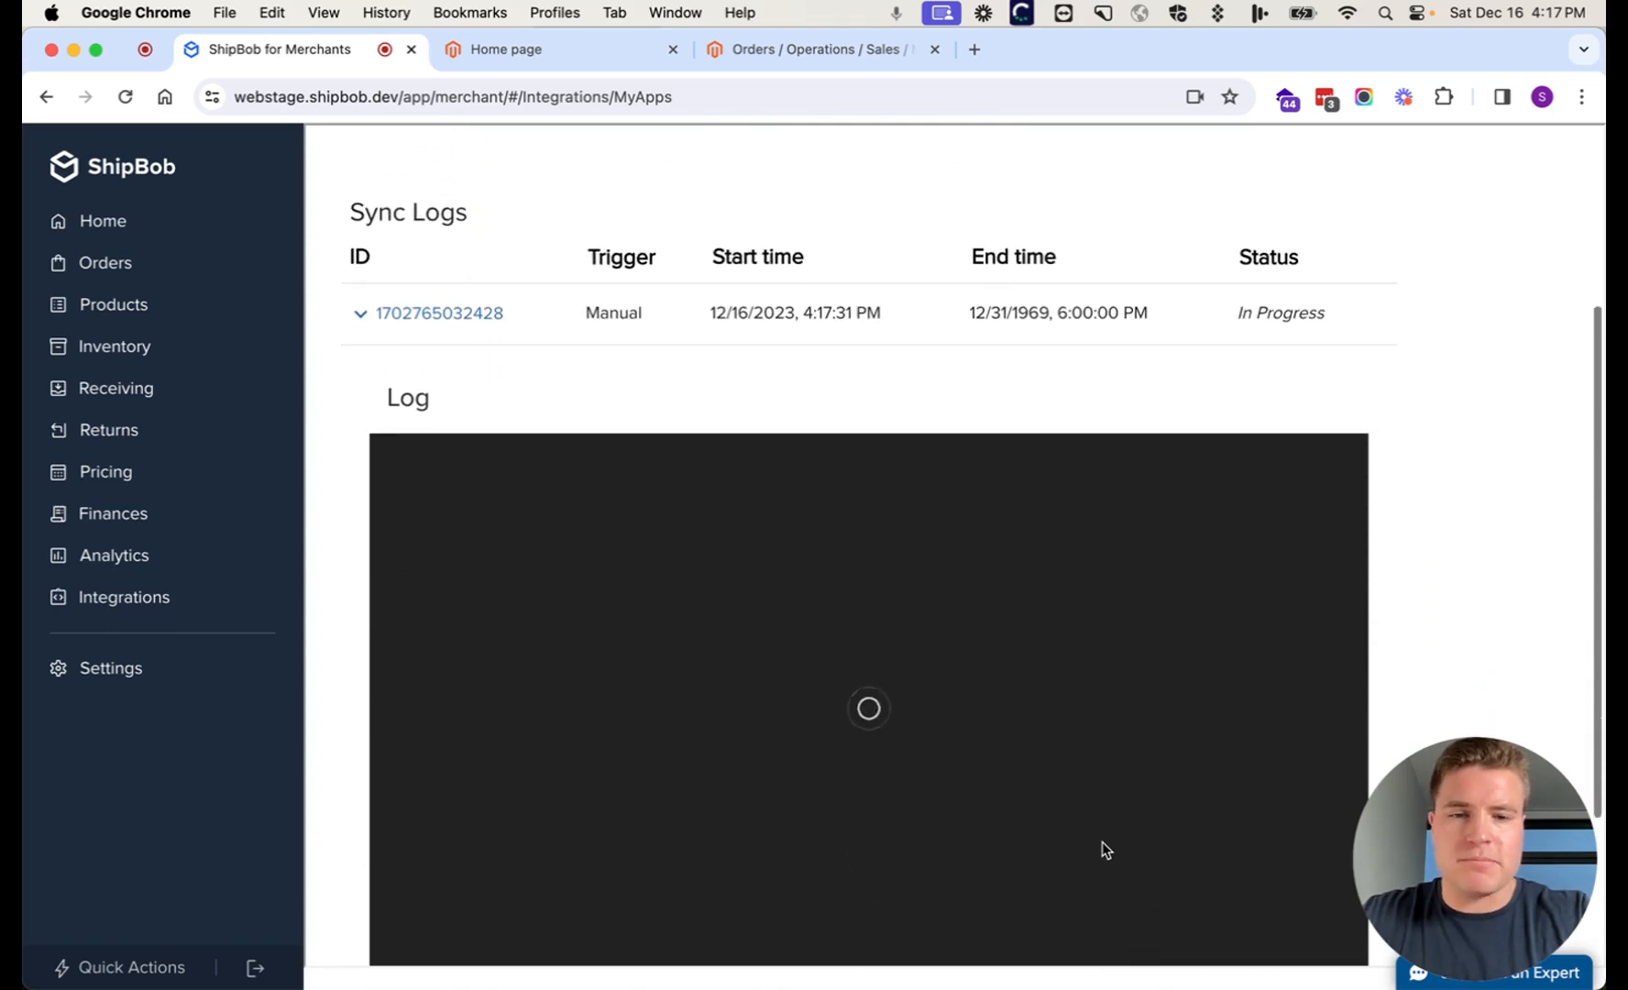
{"action": "left_click", "coordinate": [1017, 884]}
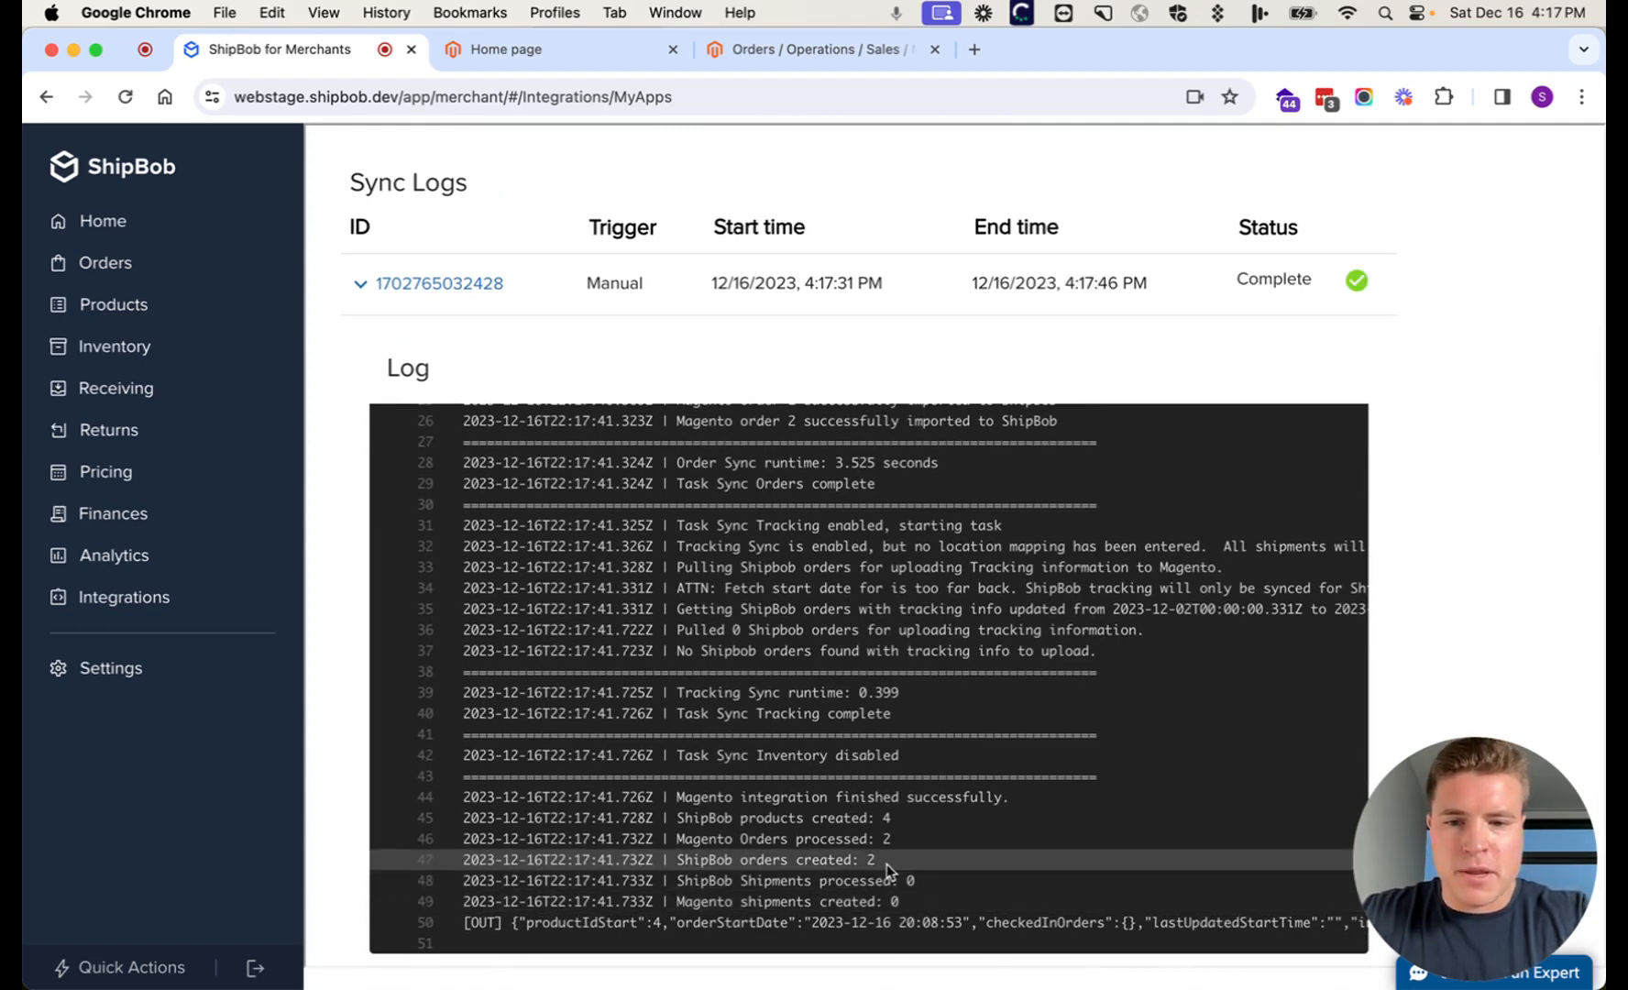
{"action": "left_click_drag", "start_coordinate": [886, 864], "coordinate": [671, 860]}
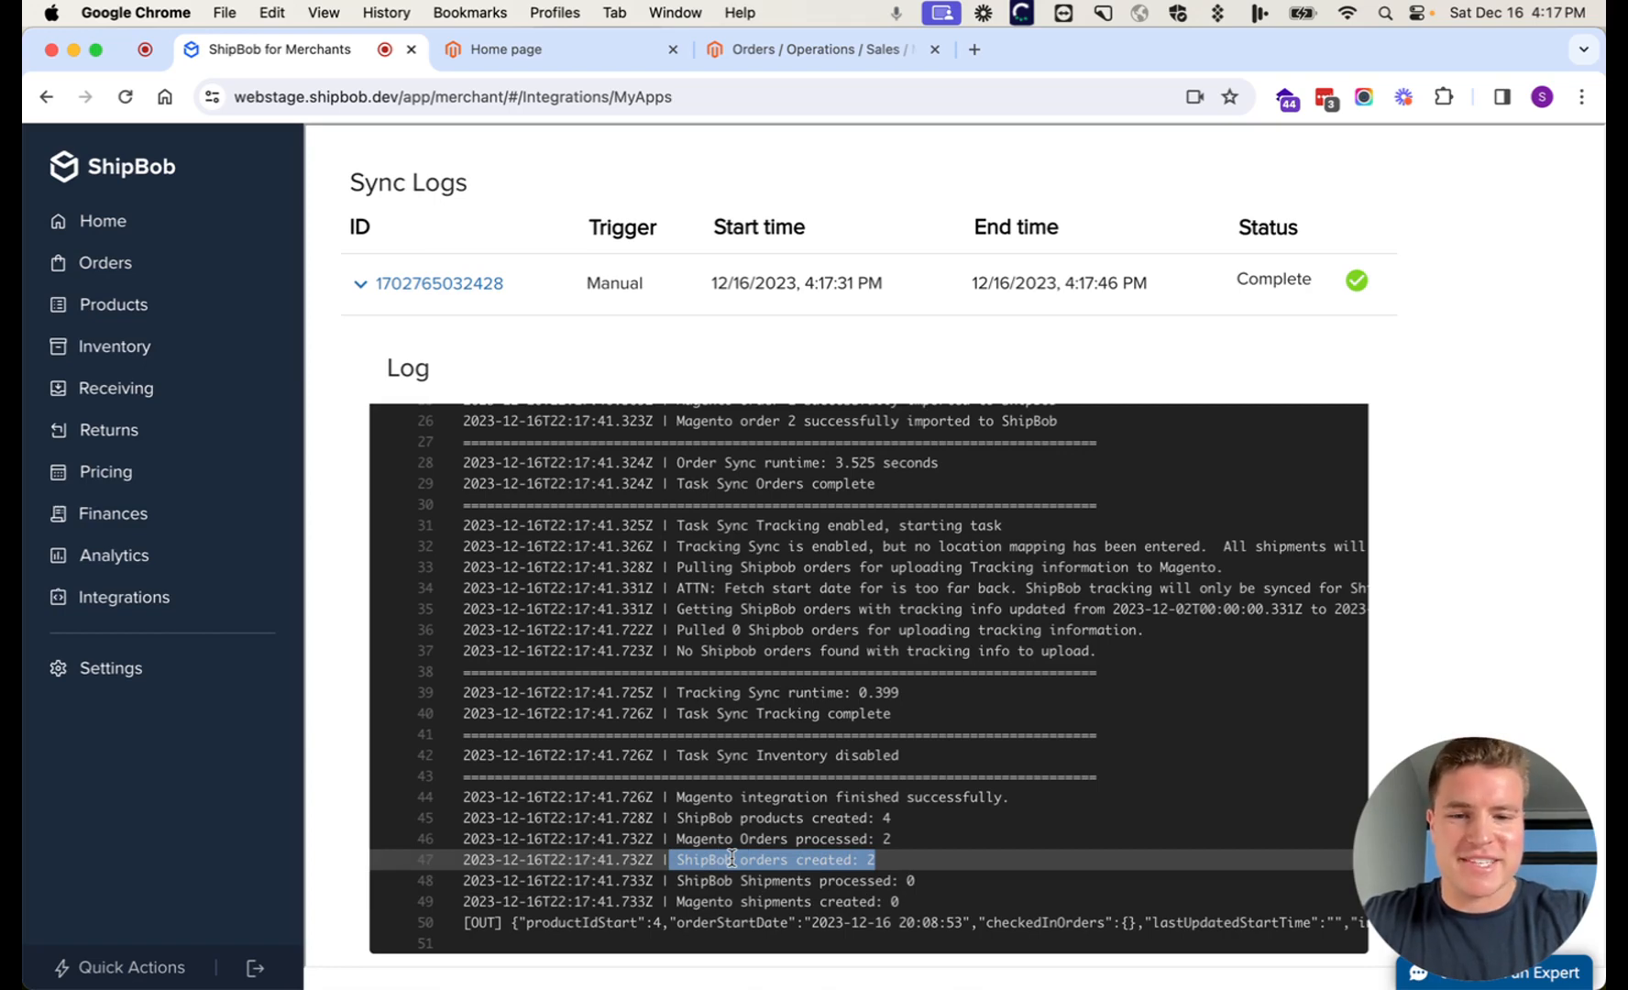
{"action": "left_click", "coordinate": [506, 284]}
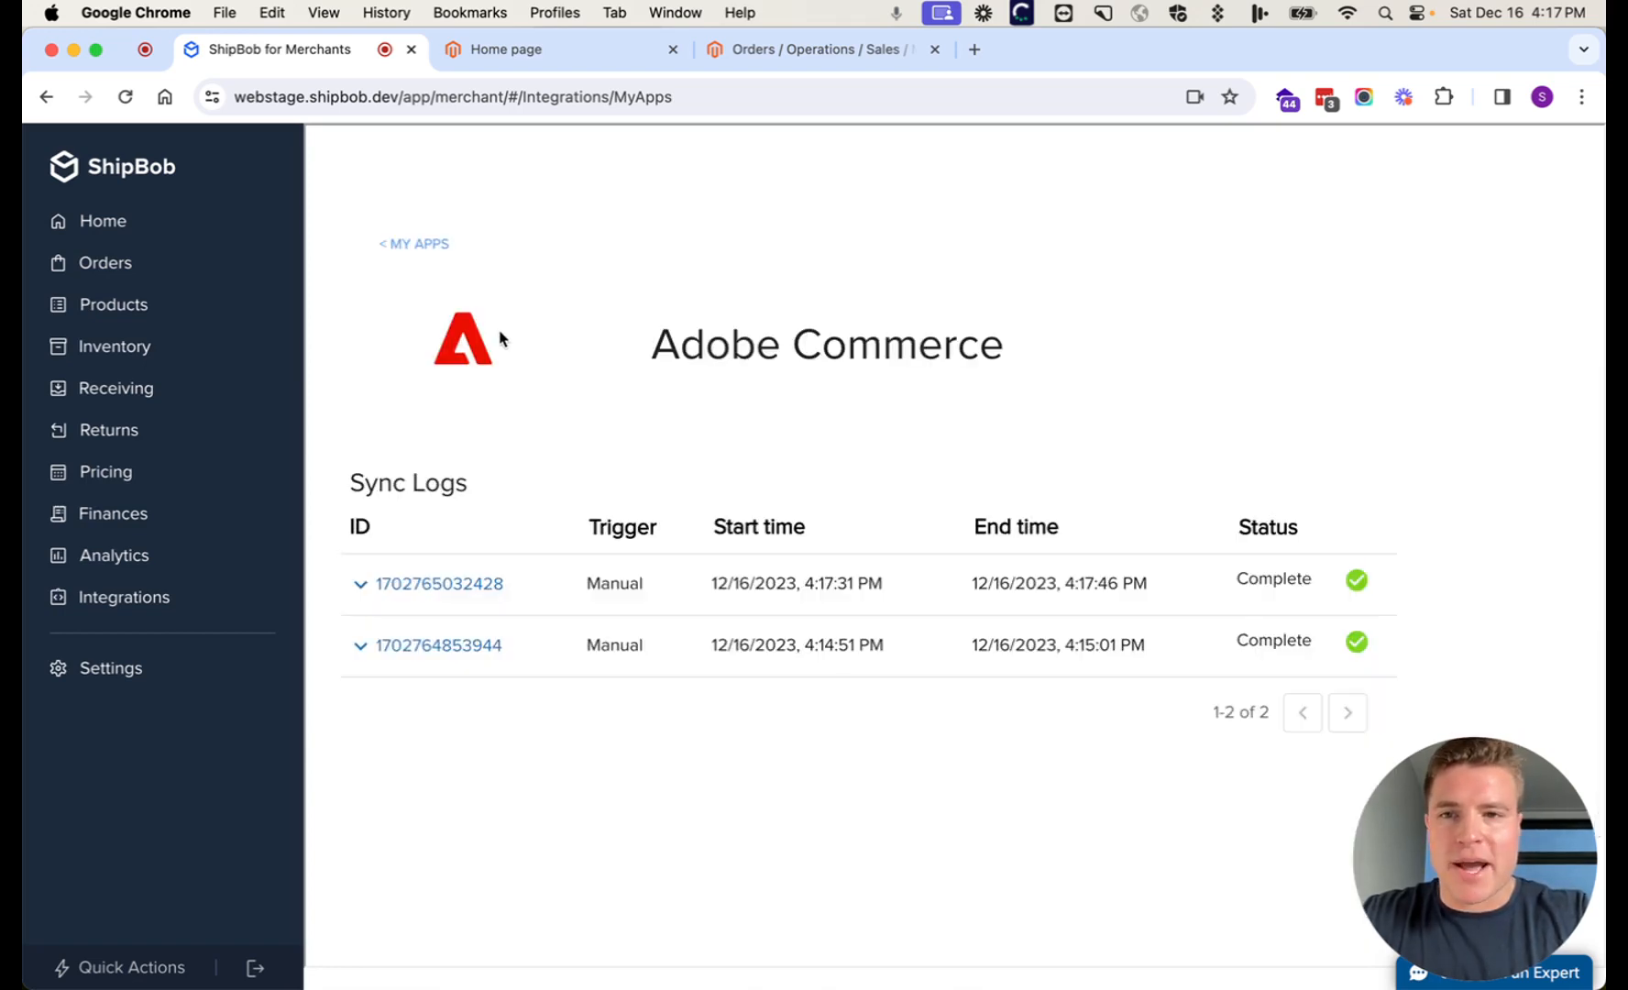
Step: Open the list of all ShipBob orders and copy the store order ID of the earlier of the two API orders
{"action": "left_click", "coordinate": [241, 265]}
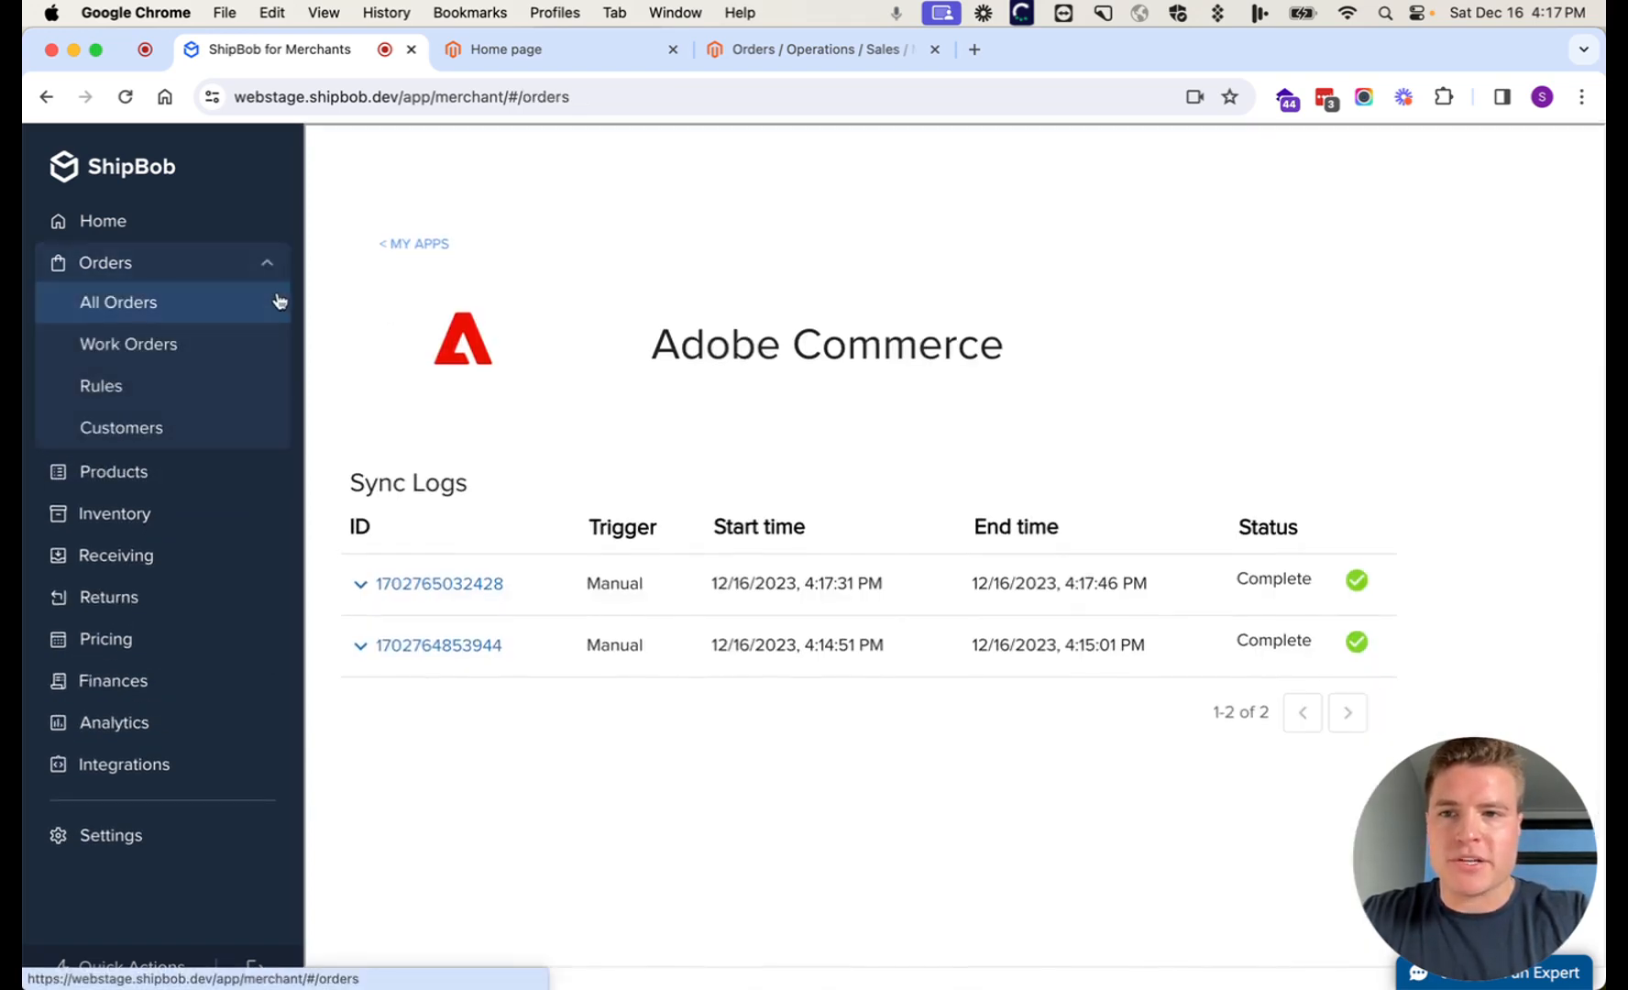
{"action": "left_click", "coordinate": [280, 301]}
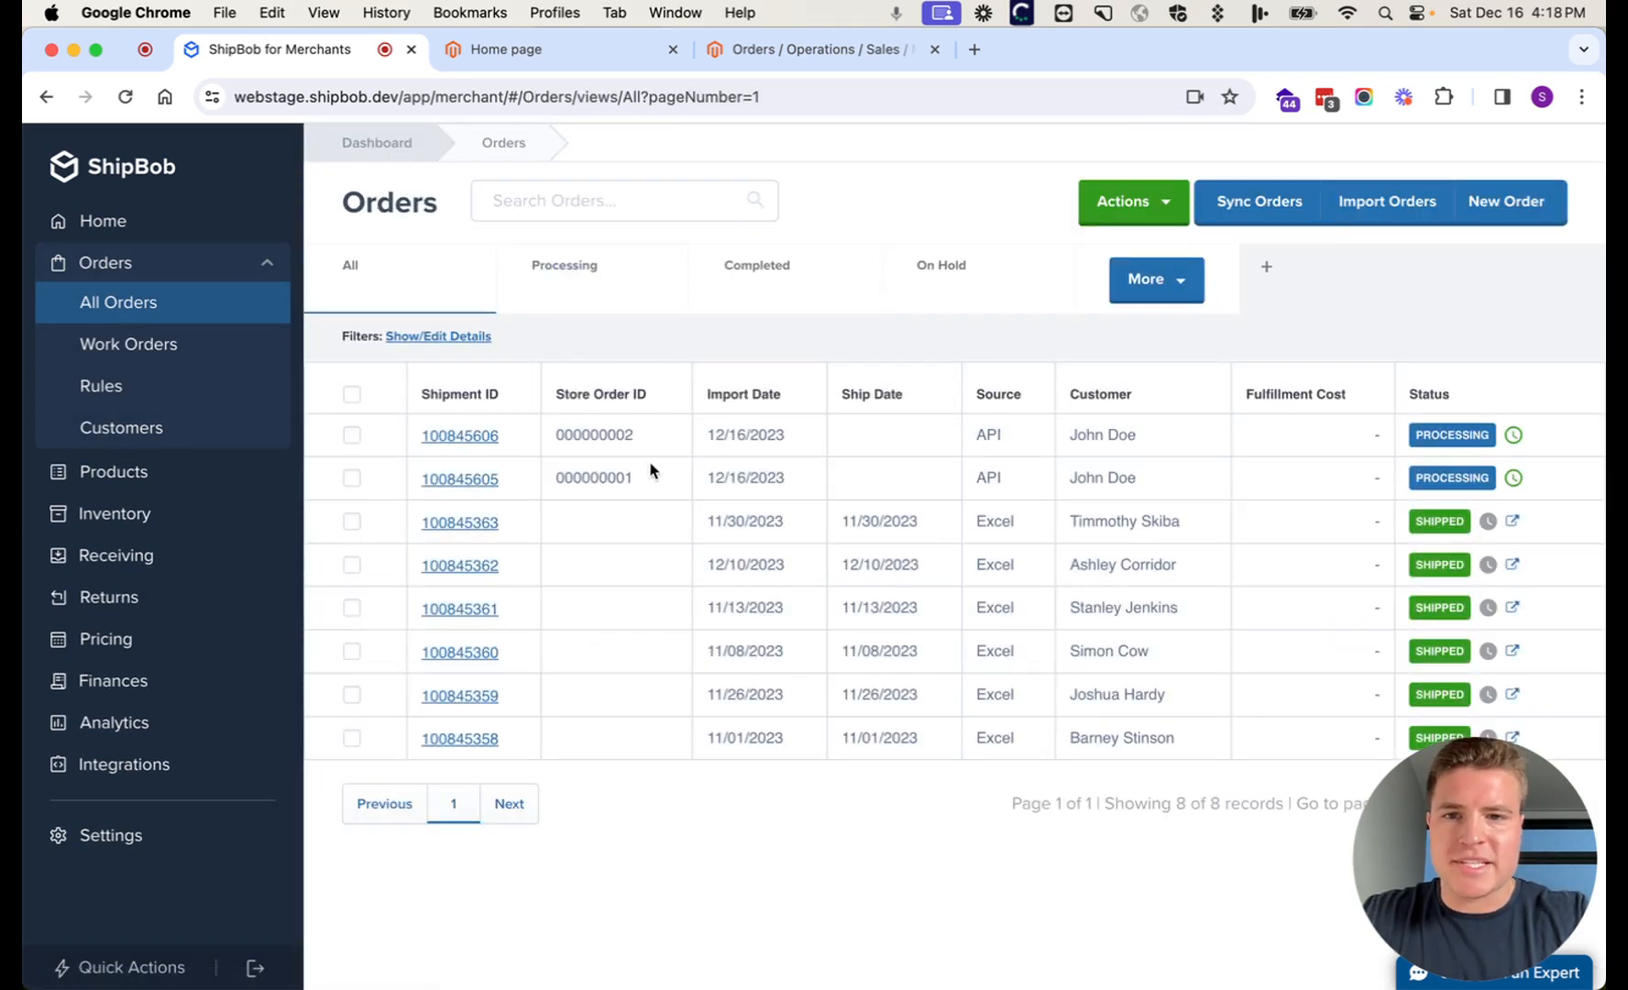
{"action": "left_click_drag", "start_coordinate": [641, 478], "coordinate": [554, 478]}
{"action": "key", "text": "cmd+c"}
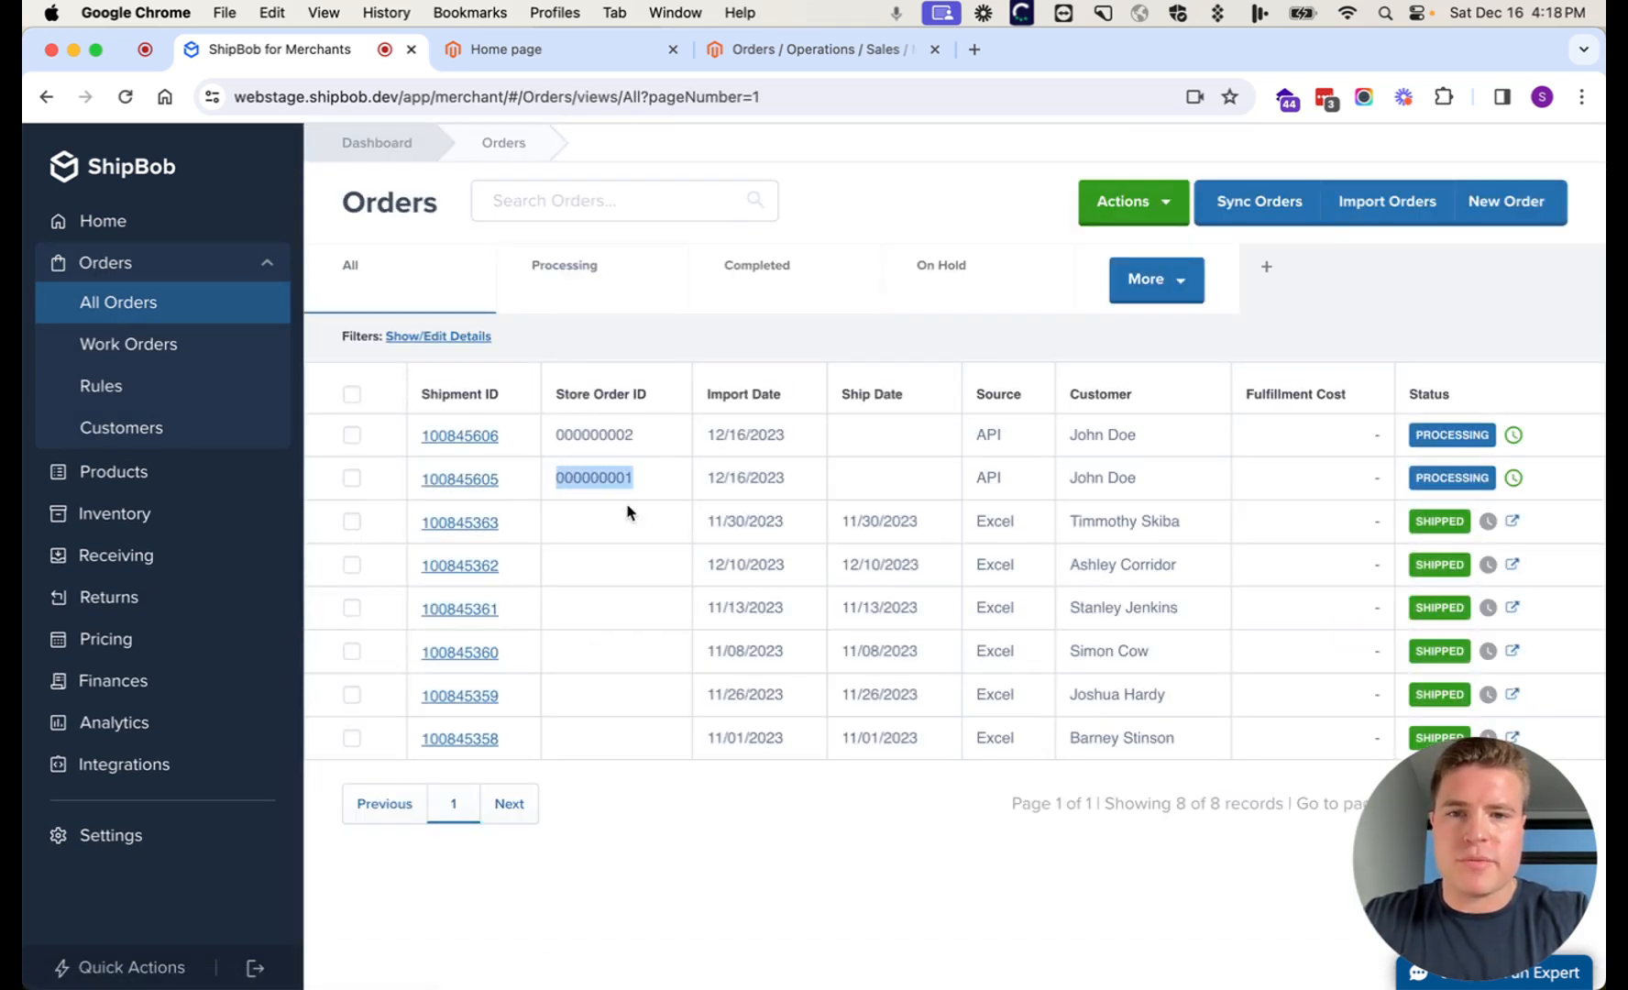
Step: Find the copied order ID on the Magento orders page and check the ID of the $30.00 order
{"action": "left_click", "coordinate": [742, 62]}
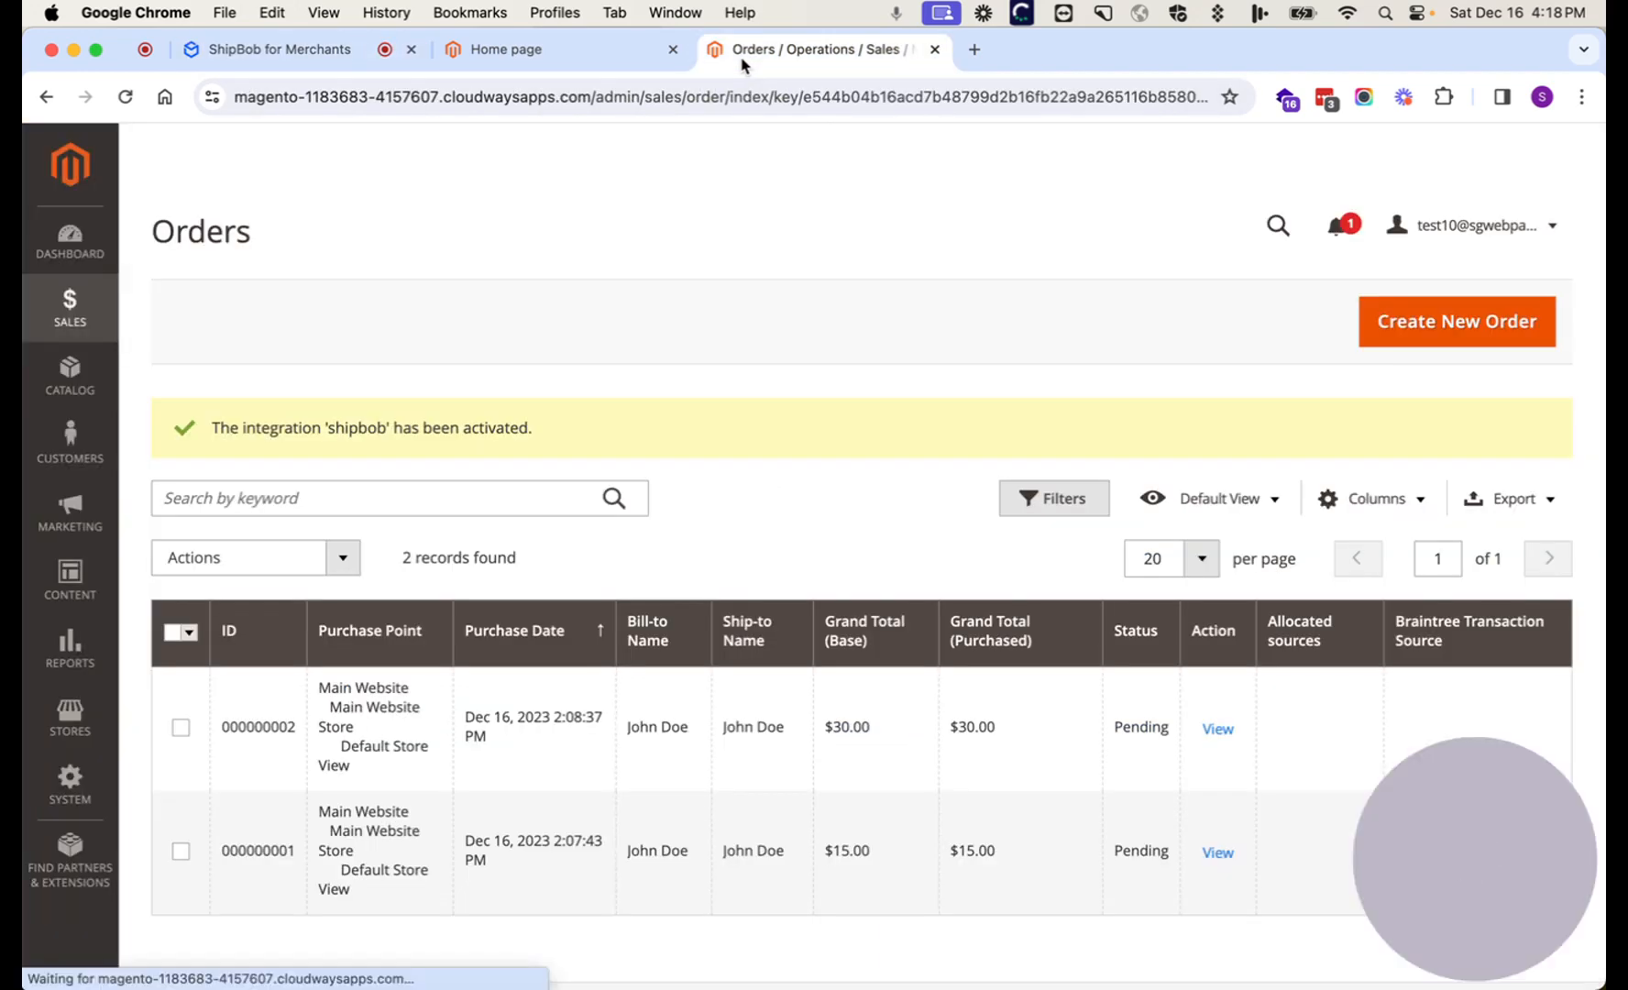
{"action": "key", "text": "cmd+f"}
{"action": "key", "text": "cmd+v"}
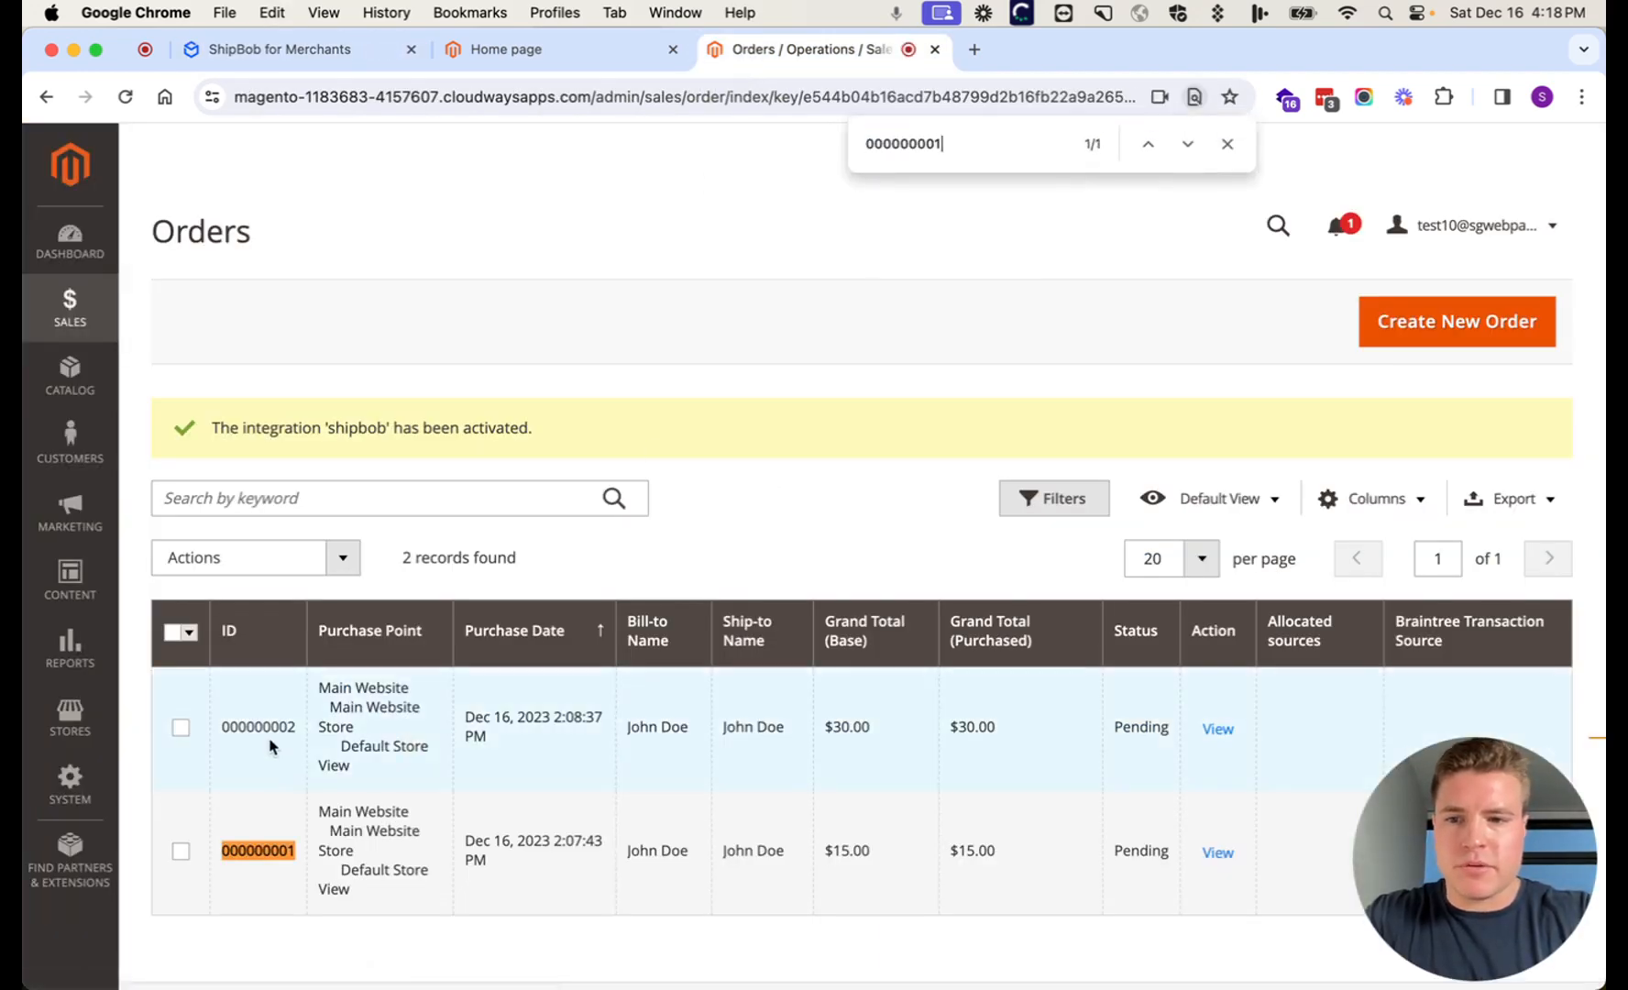
{"action": "double_click", "coordinate": [269, 727]}
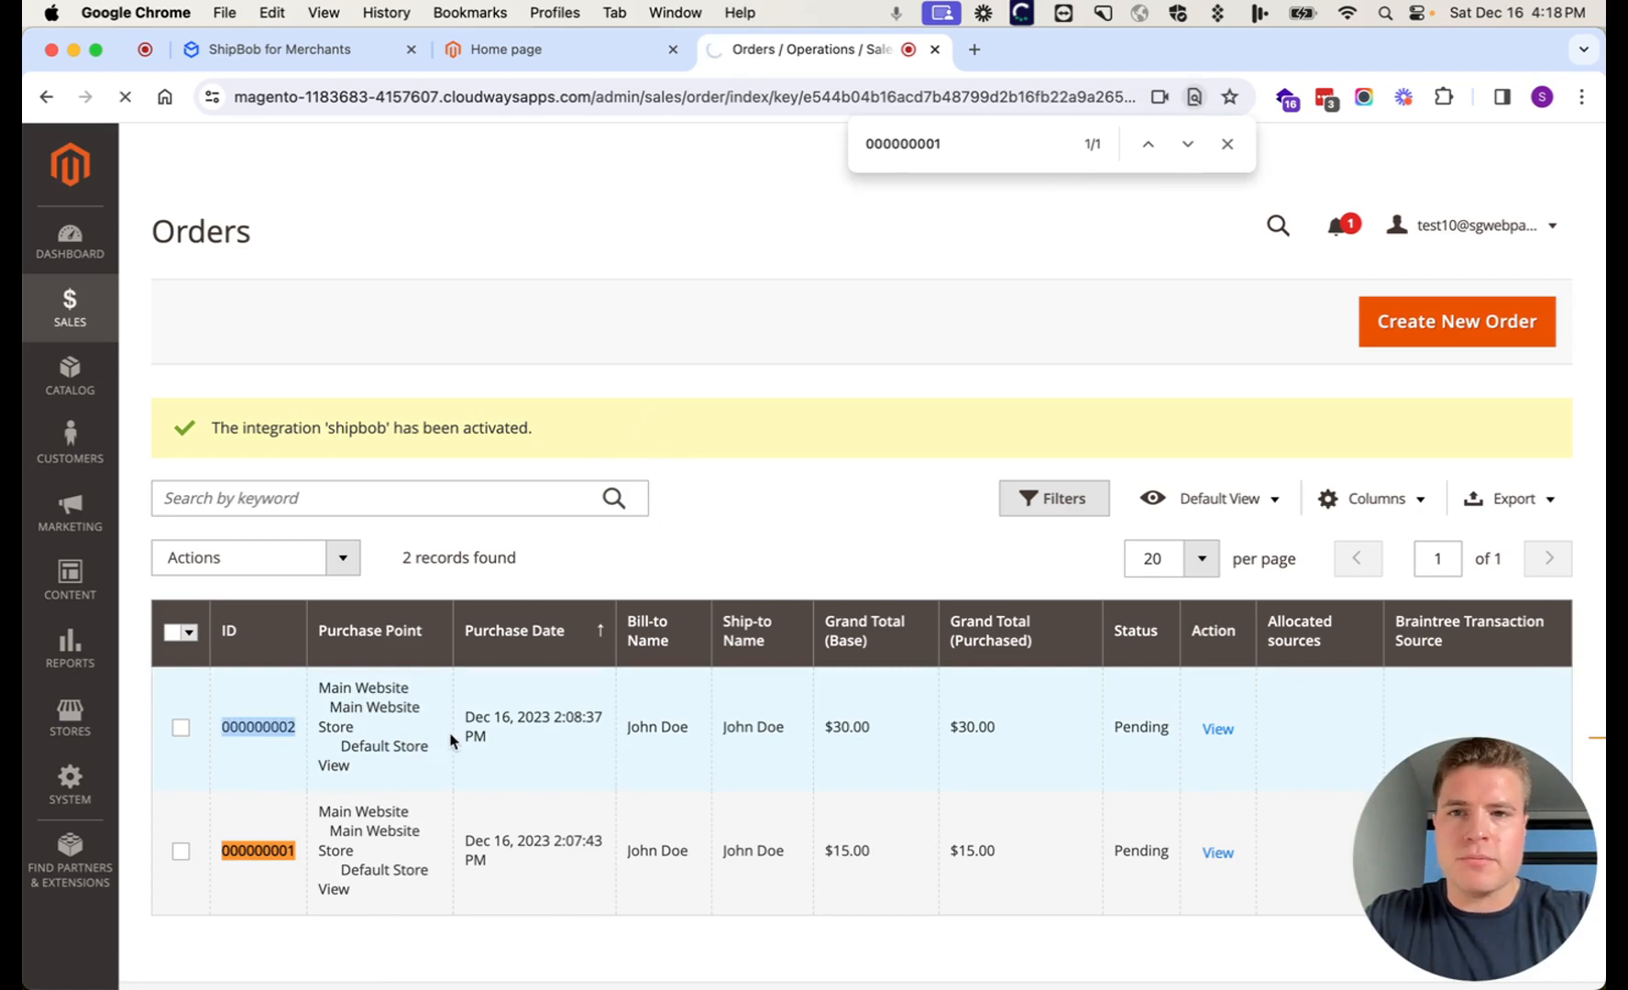
Step: Return to ShipBob, choose a recurring frequency in the installed Adobe Commerce app's sync schedule and save it
{"action": "key", "text": "cmd+1"}
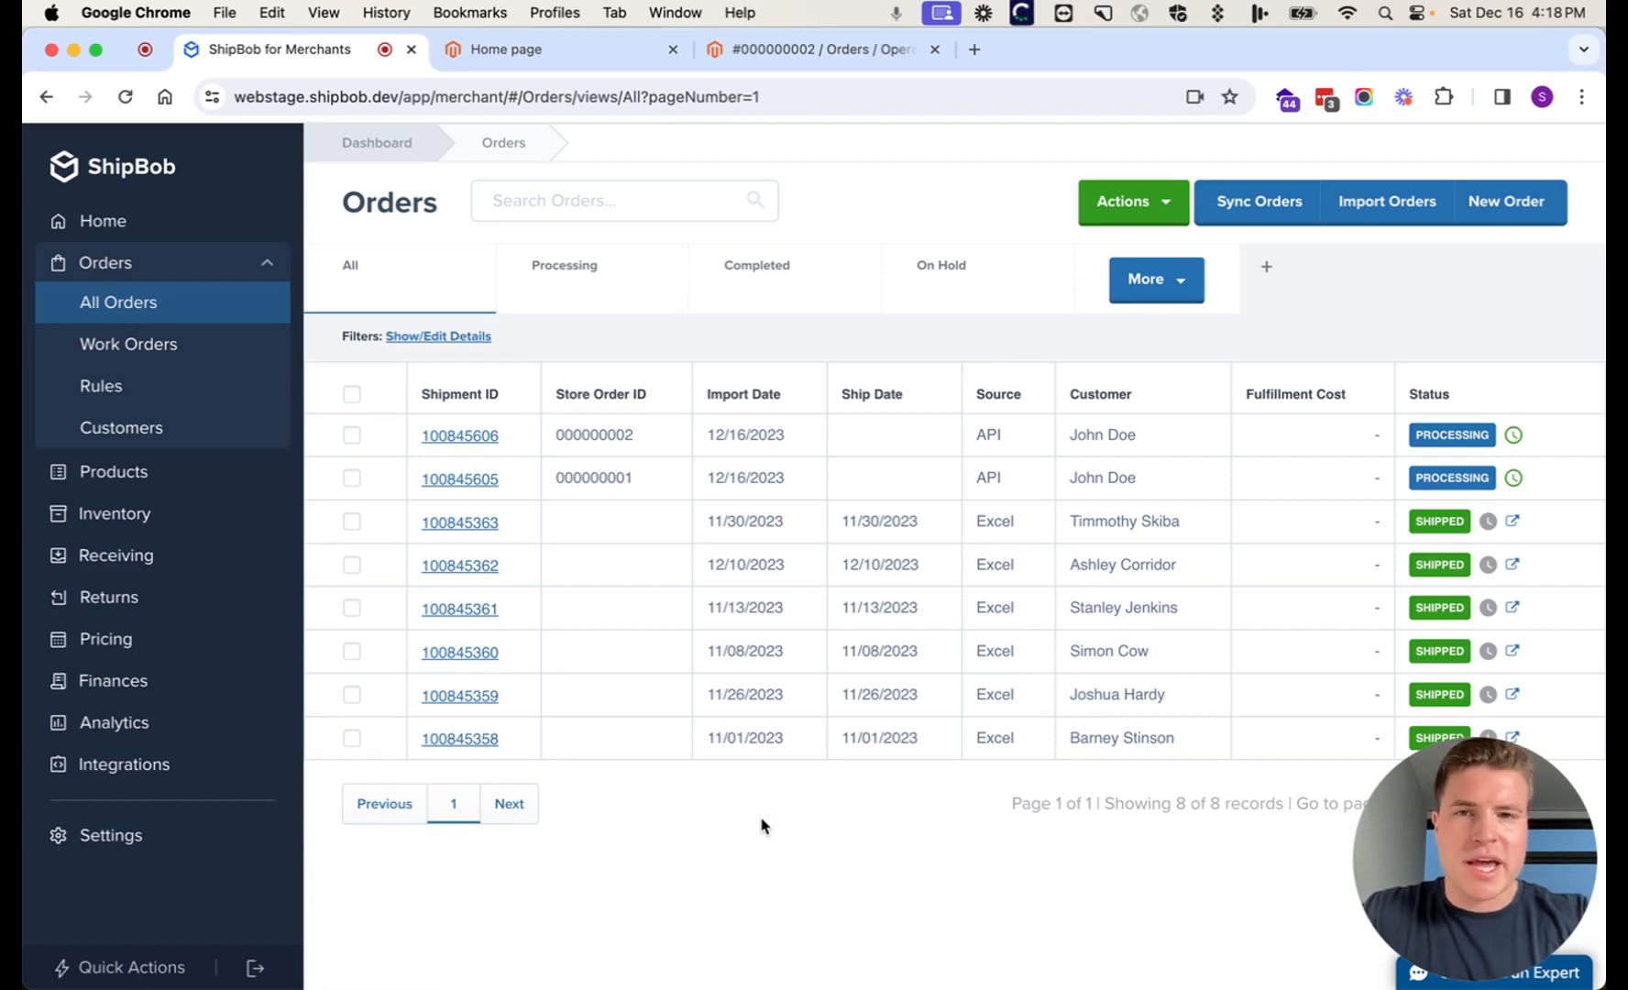
{"action": "left_click", "coordinate": [228, 760]}
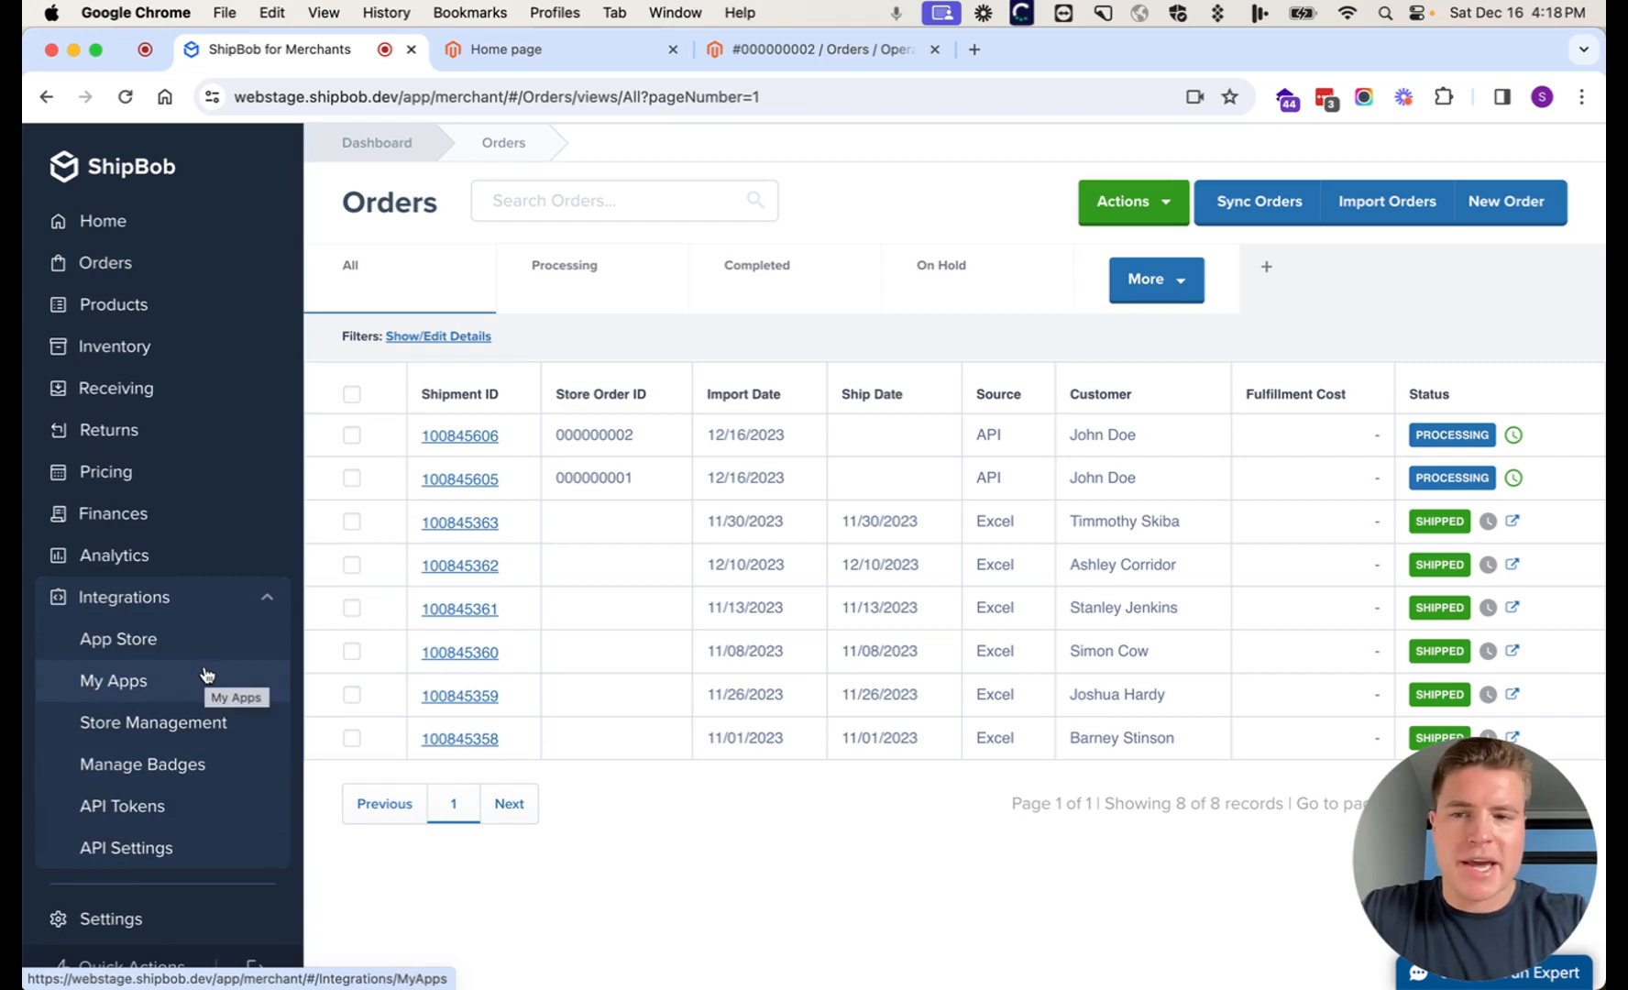
{"action": "left_click", "coordinate": [208, 677]}
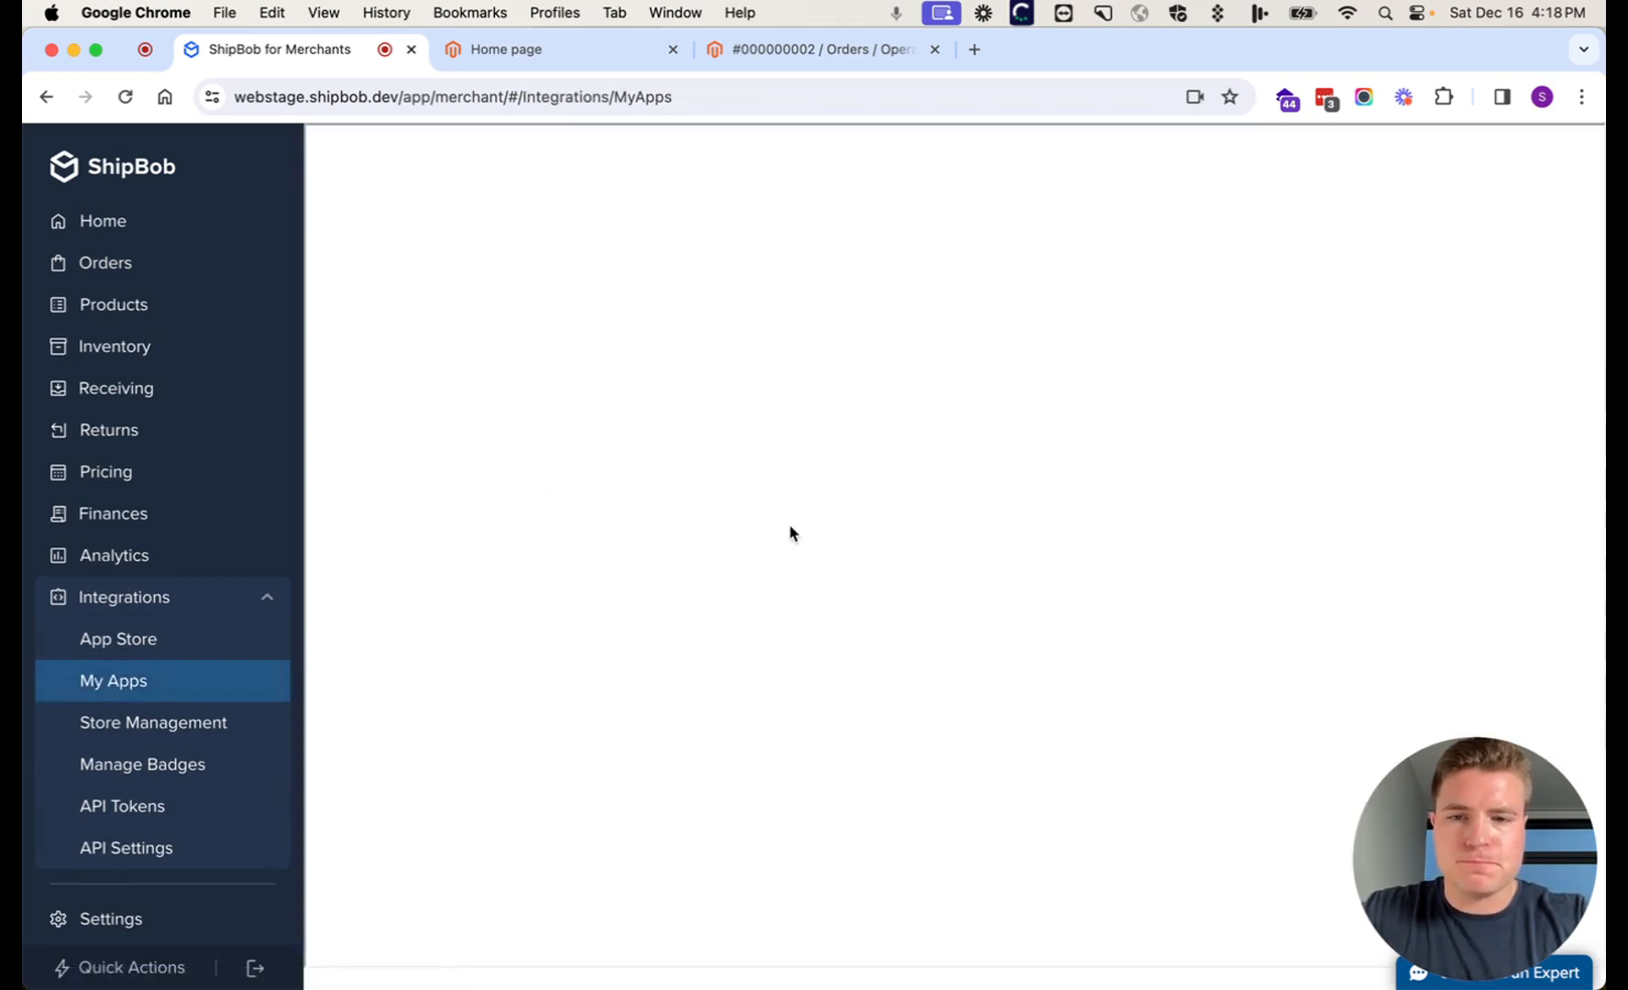
{"action": "left_click", "coordinate": [629, 612]}
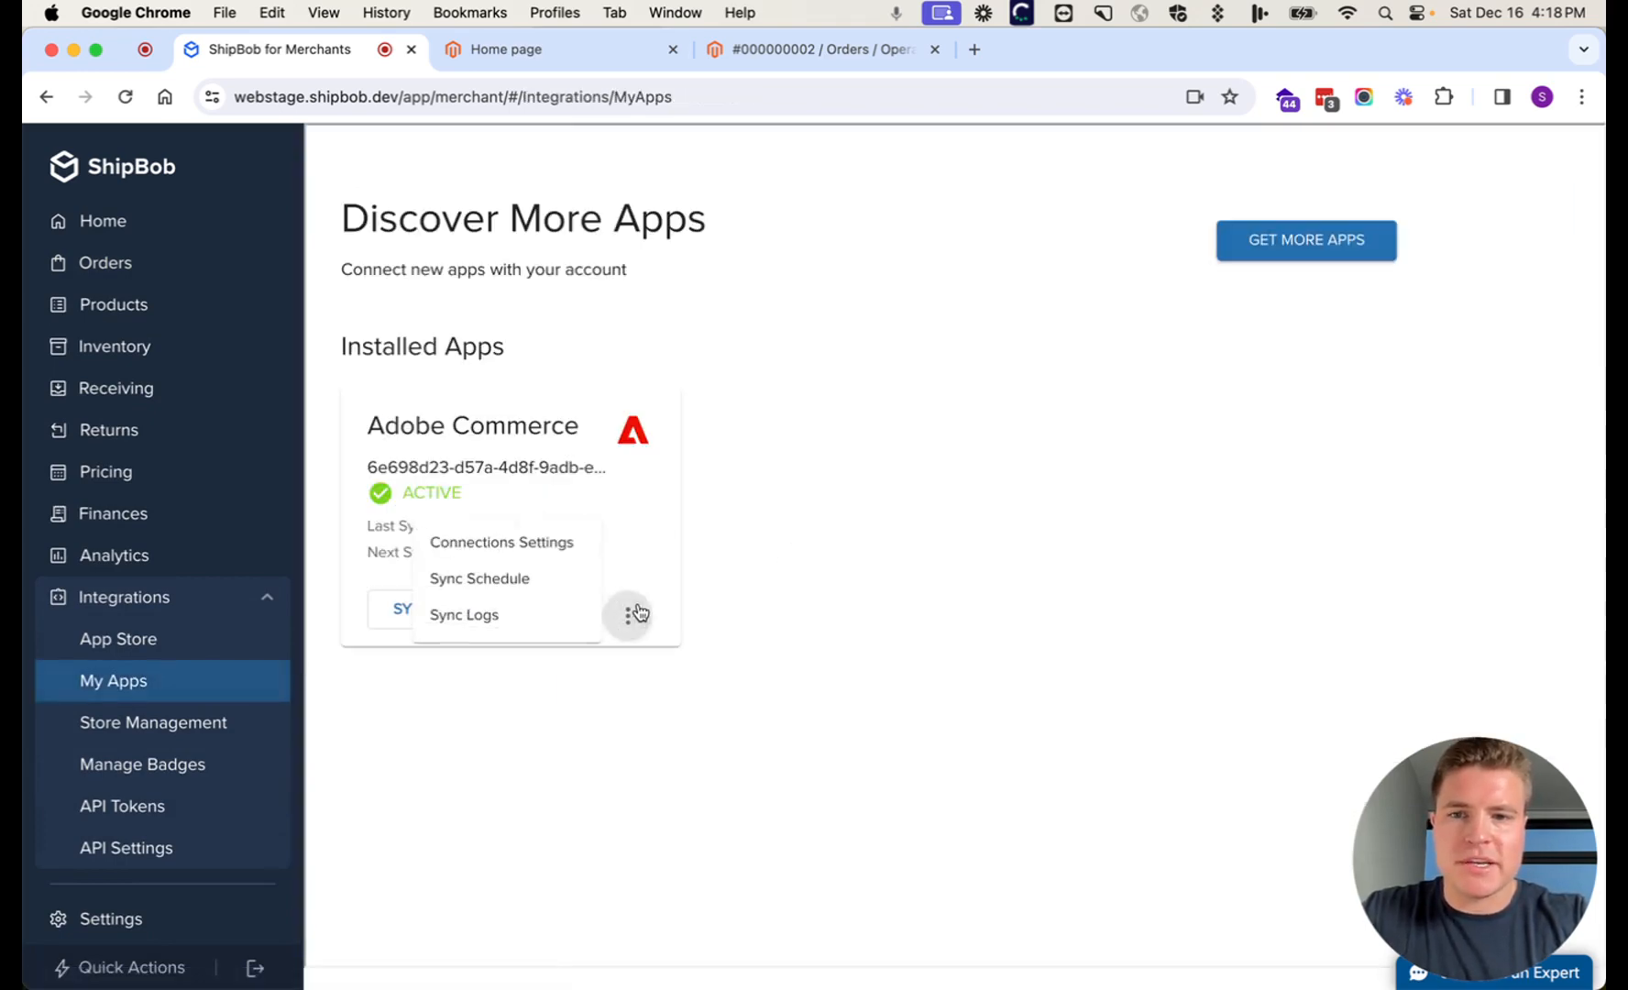
{"action": "left_click", "coordinate": [578, 577]}
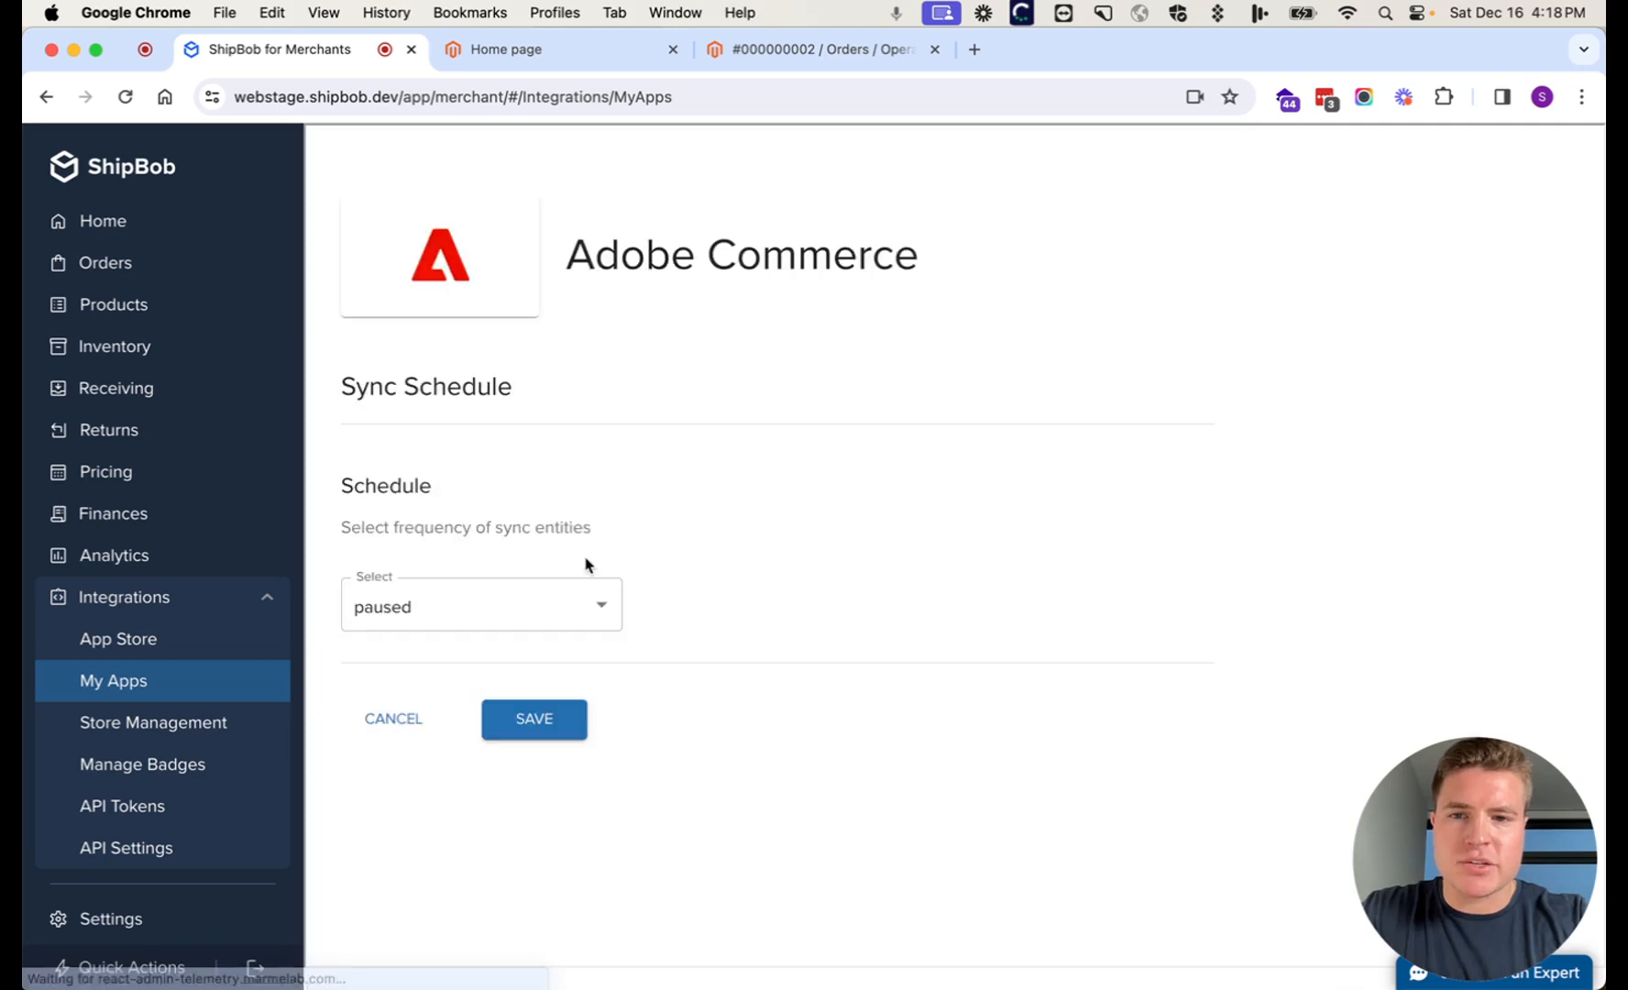
{"action": "left_click", "coordinate": [535, 608]}
{"action": "left_click", "coordinate": [520, 642]}
{"action": "left_click", "coordinate": [529, 719]}
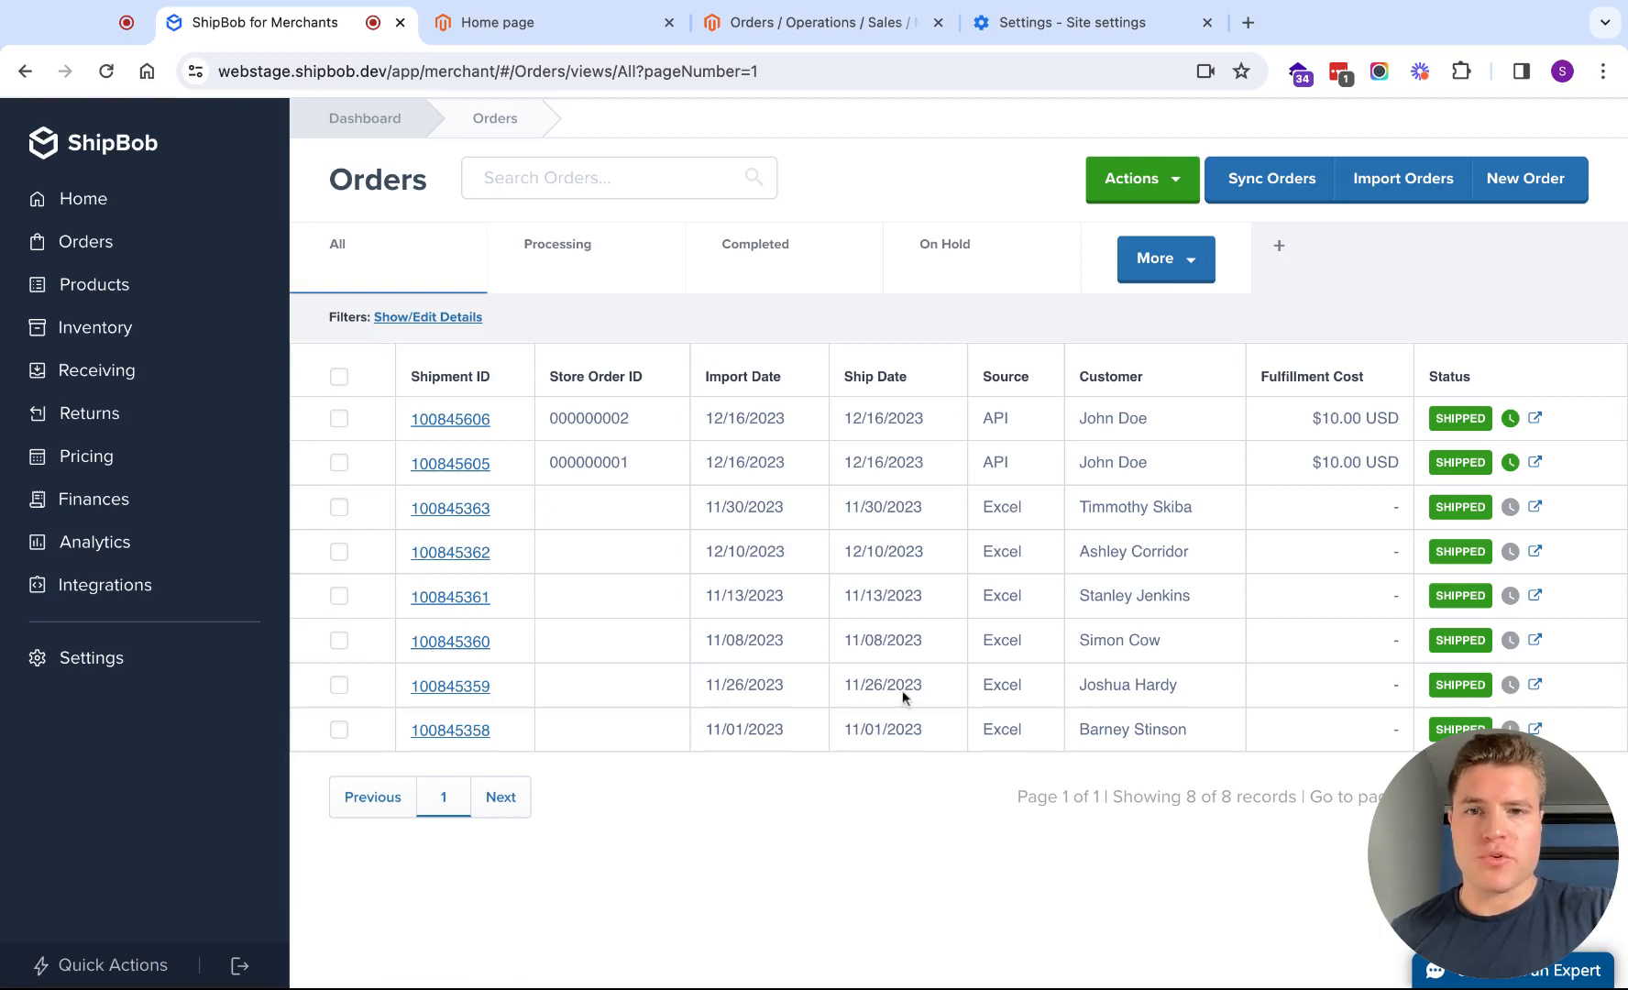
Step: Check the store order IDs of the two API orders in the ShipBob orders list
{"action": "double_click", "coordinate": [645, 474]}
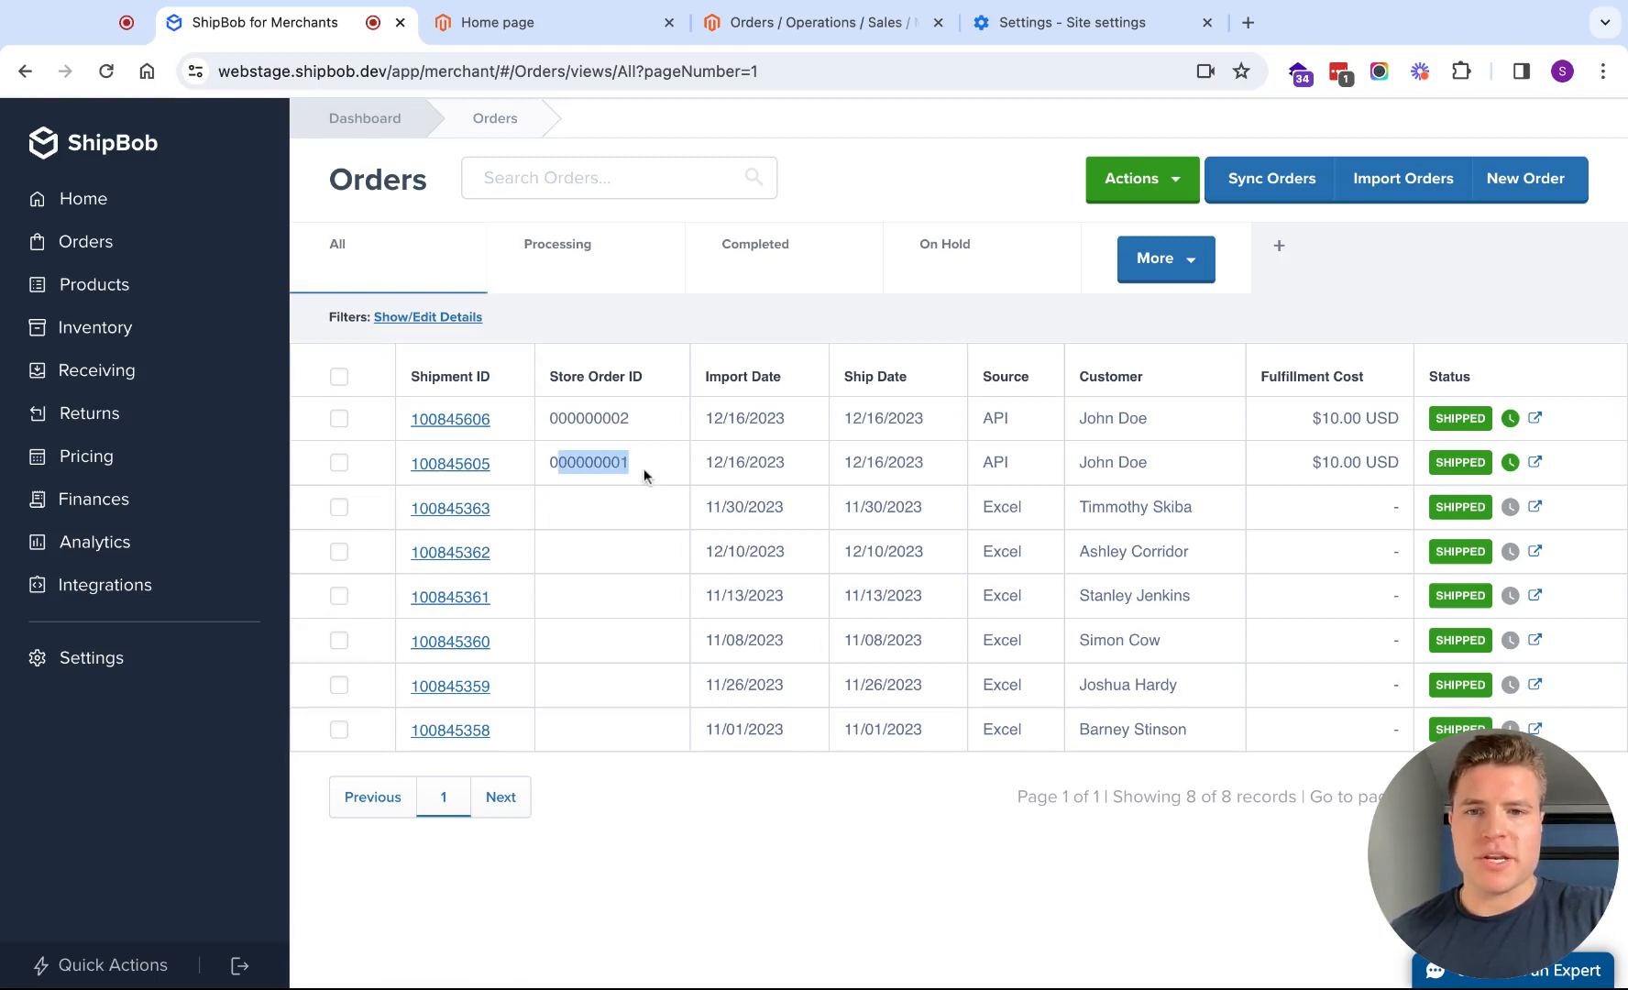
{"action": "double_click", "coordinate": [640, 418]}
{"action": "left_click", "coordinate": [731, 795]}
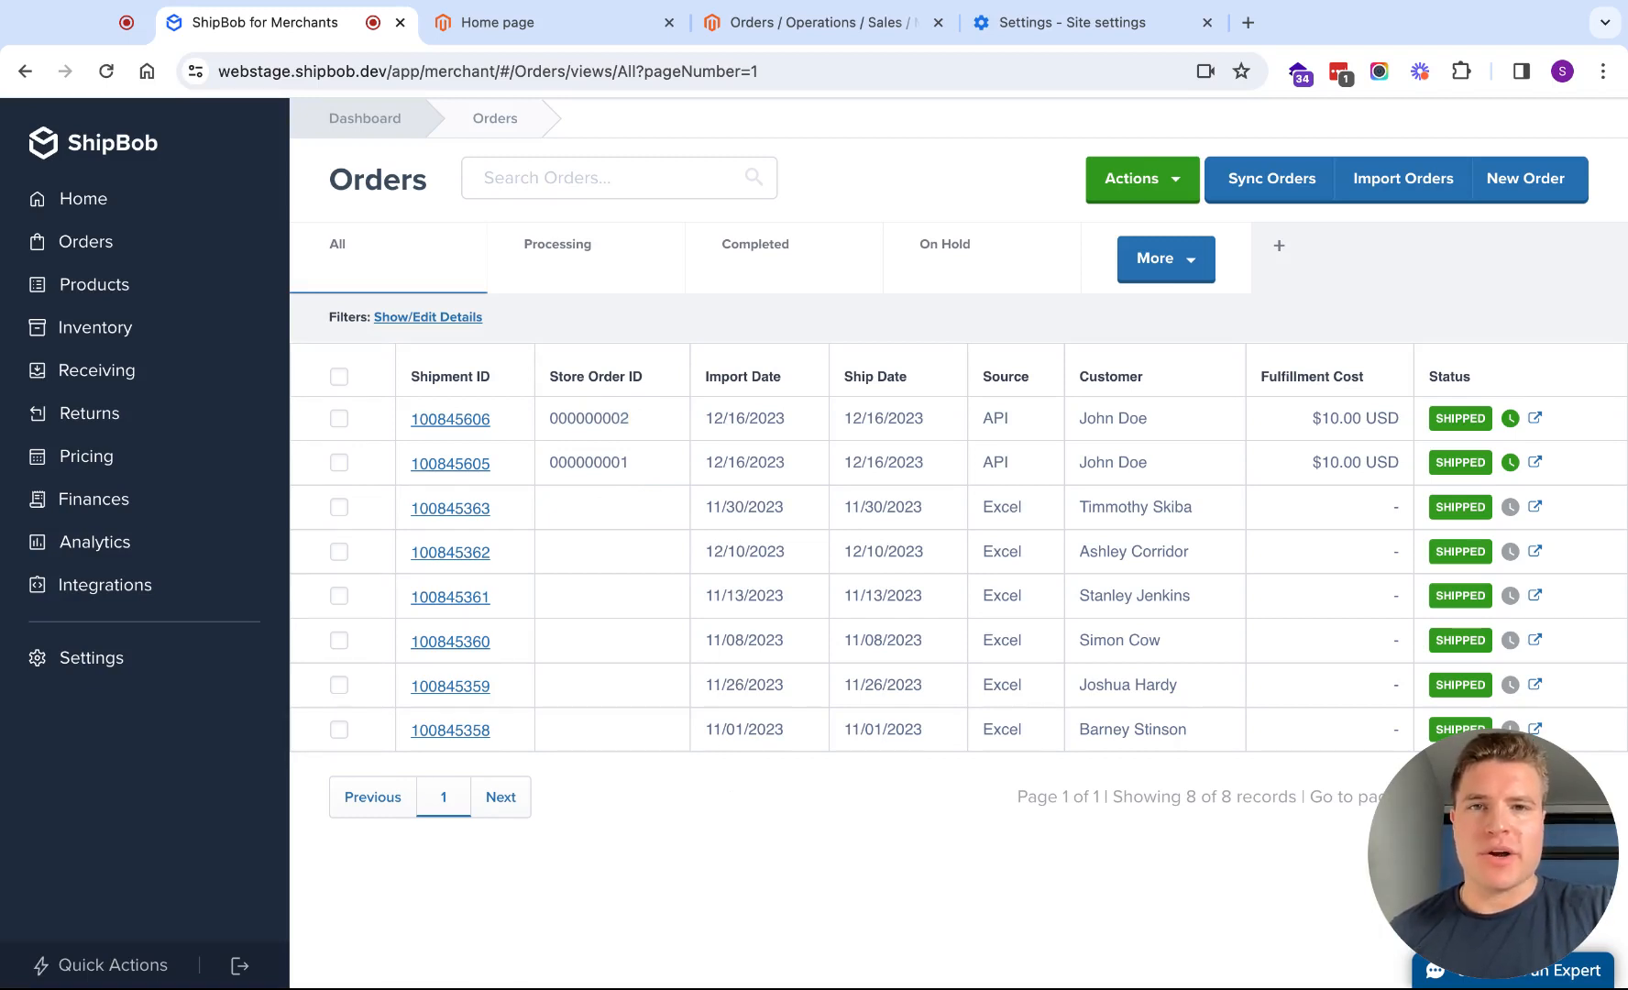
Step: Start a manual sync of the installed Adobe Commerce app and check its next scheduled sync time
{"action": "left_click", "coordinate": [210, 587]}
{"action": "left_click", "coordinate": [197, 672]}
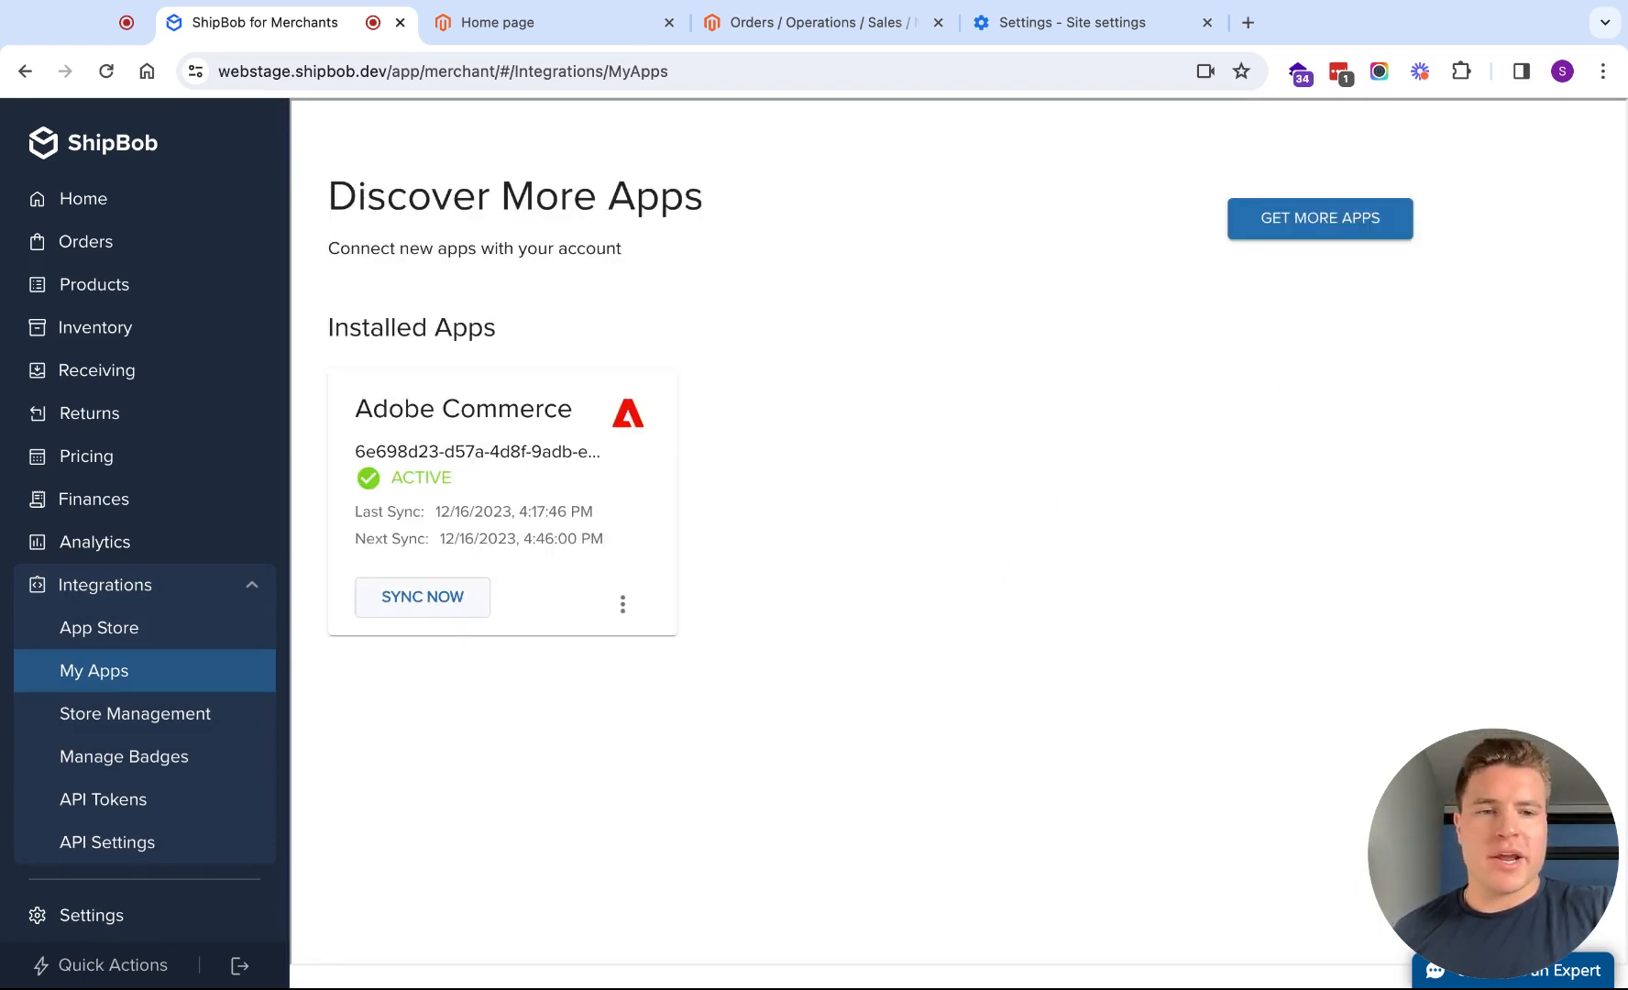
{"action": "left_click", "coordinate": [423, 597]}
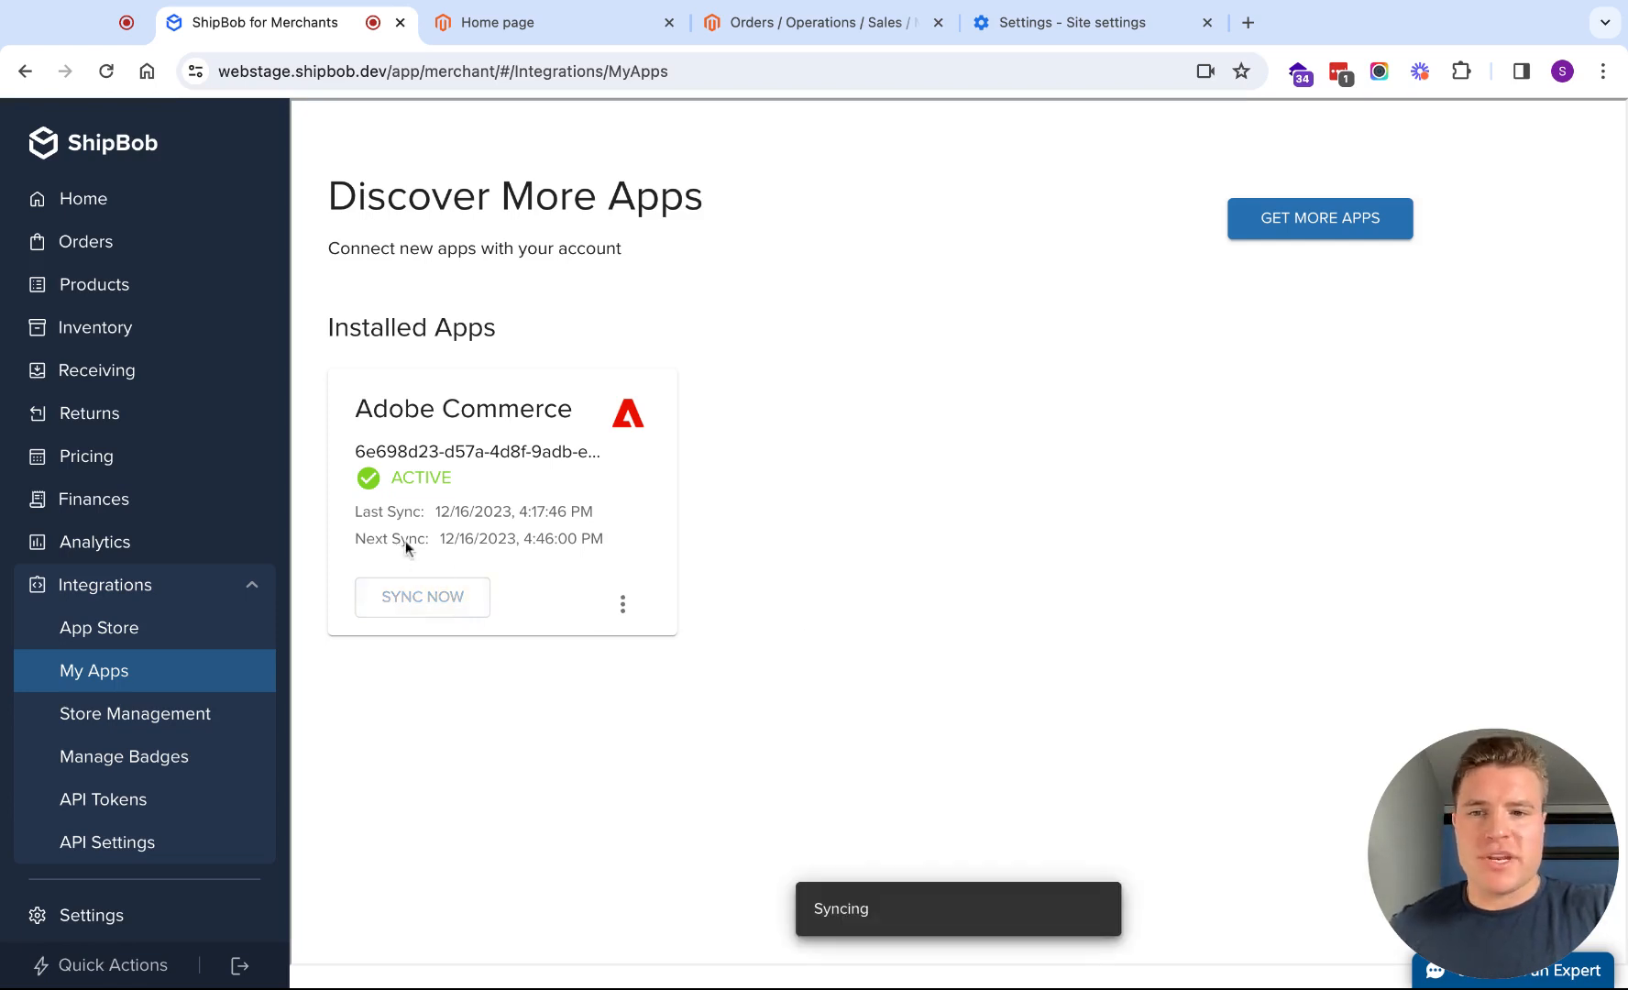
{"action": "left_click_drag", "start_coordinate": [535, 539], "coordinate": [354, 543]}
{"action": "triple_click", "coordinate": [353, 543]}
{"action": "left_click", "coordinate": [604, 538]}
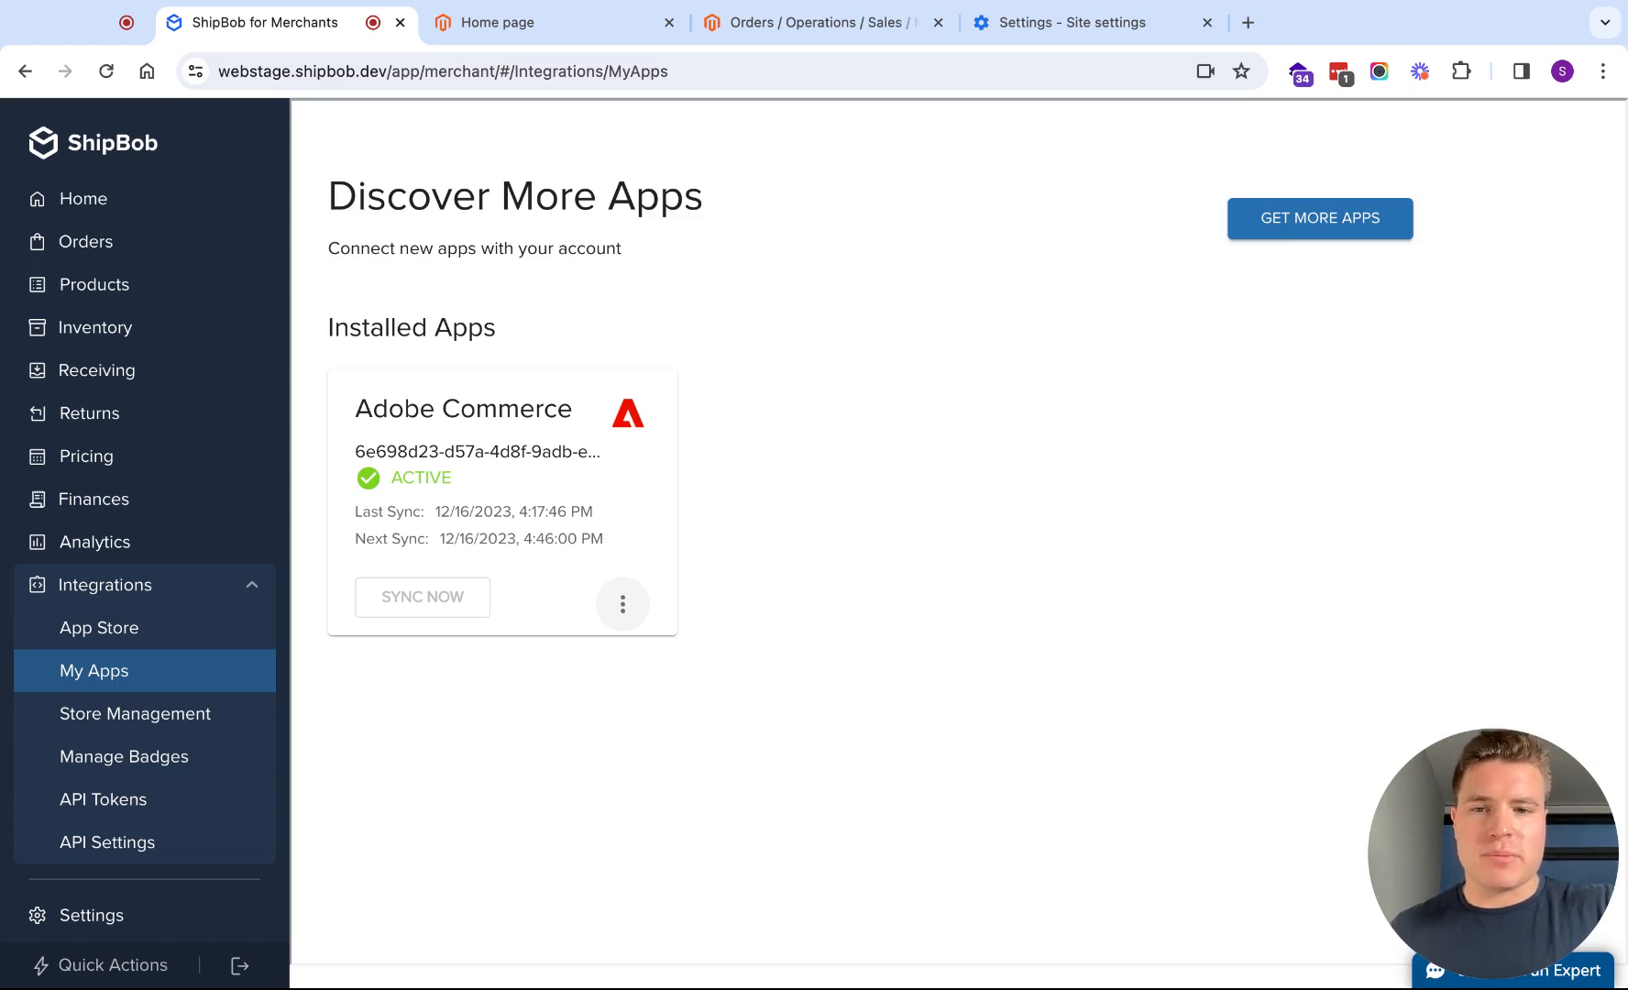
Step: Open the log of the sync in progress, refresh it and examine its tracking sync results and Magento shipments created
{"action": "left_click", "coordinate": [622, 603]}
{"action": "left_click", "coordinate": [546, 600]}
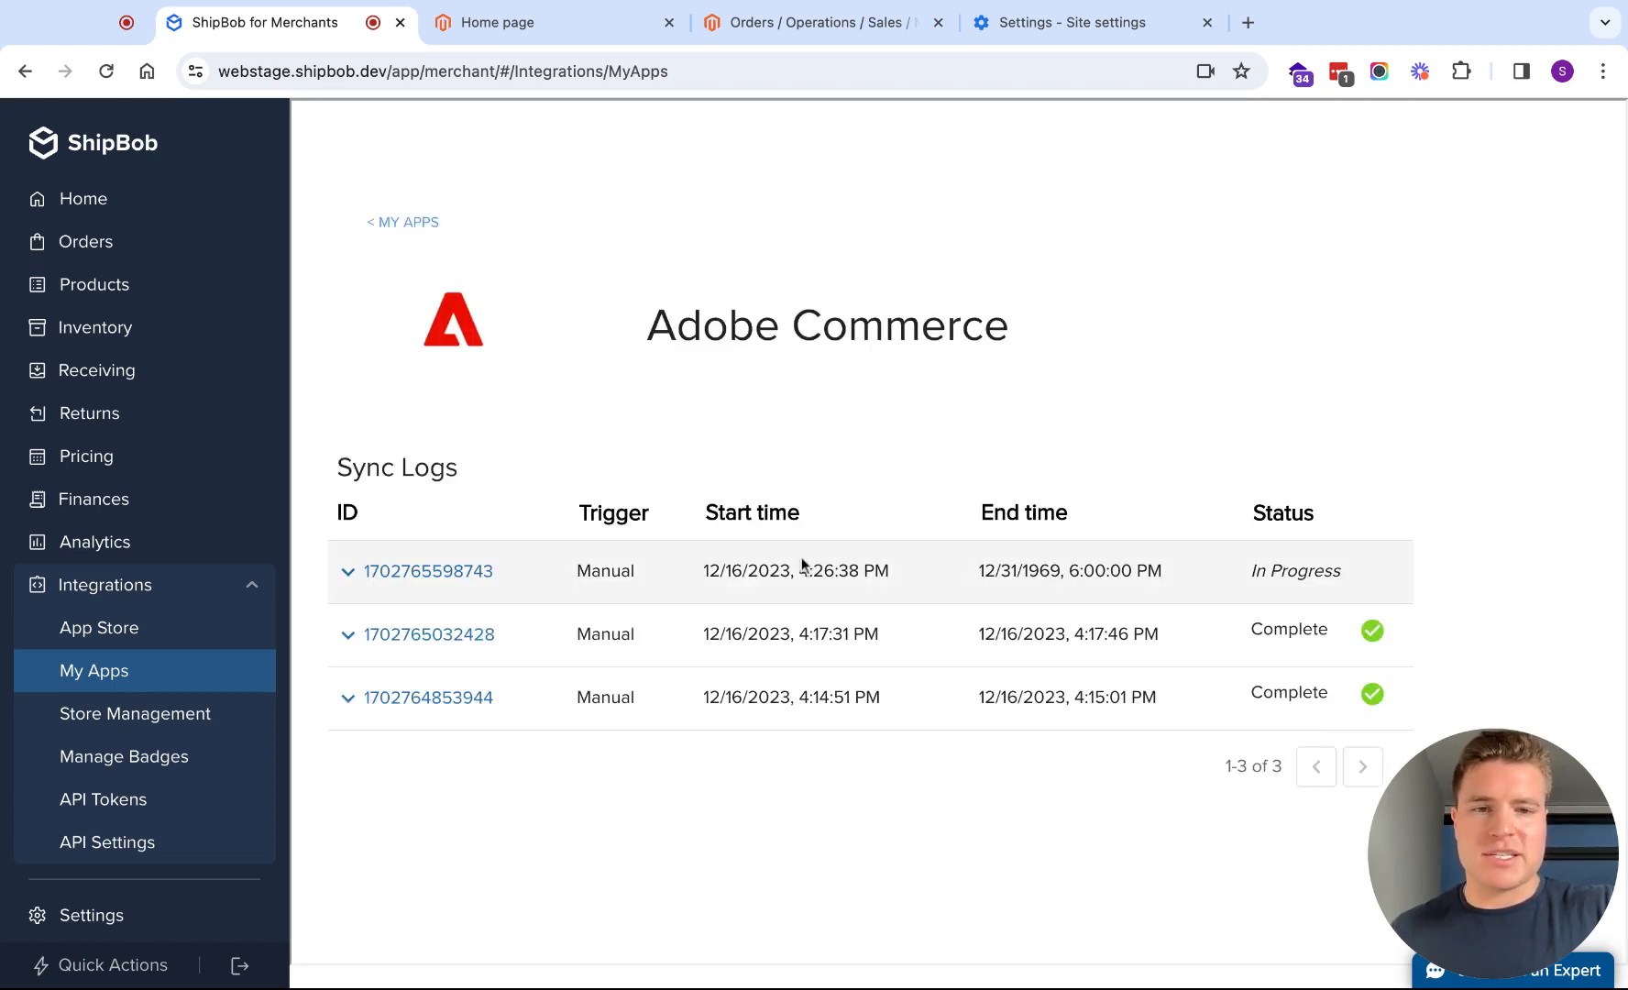
{"action": "left_click", "coordinate": [802, 555]}
{"action": "scroll", "coordinate": [915, 551], "scroll_direction": "down", "scroll_amount": 3}
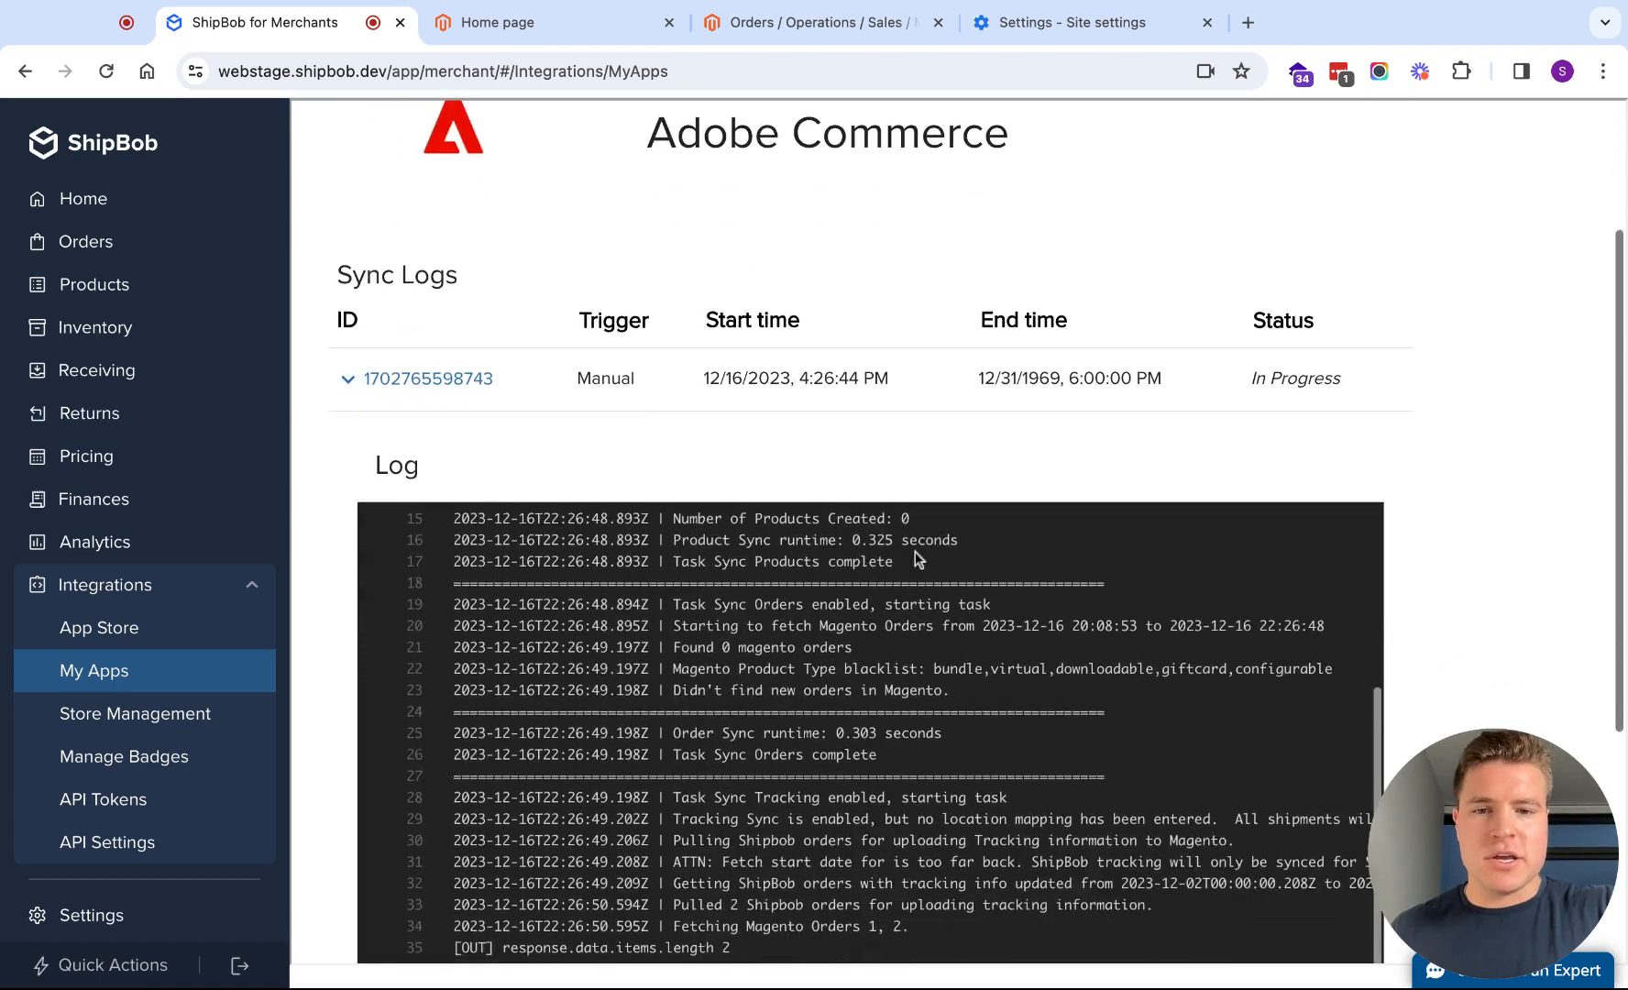
{"action": "scroll", "coordinate": [915, 551], "scroll_direction": "down", "scroll_amount": 2}
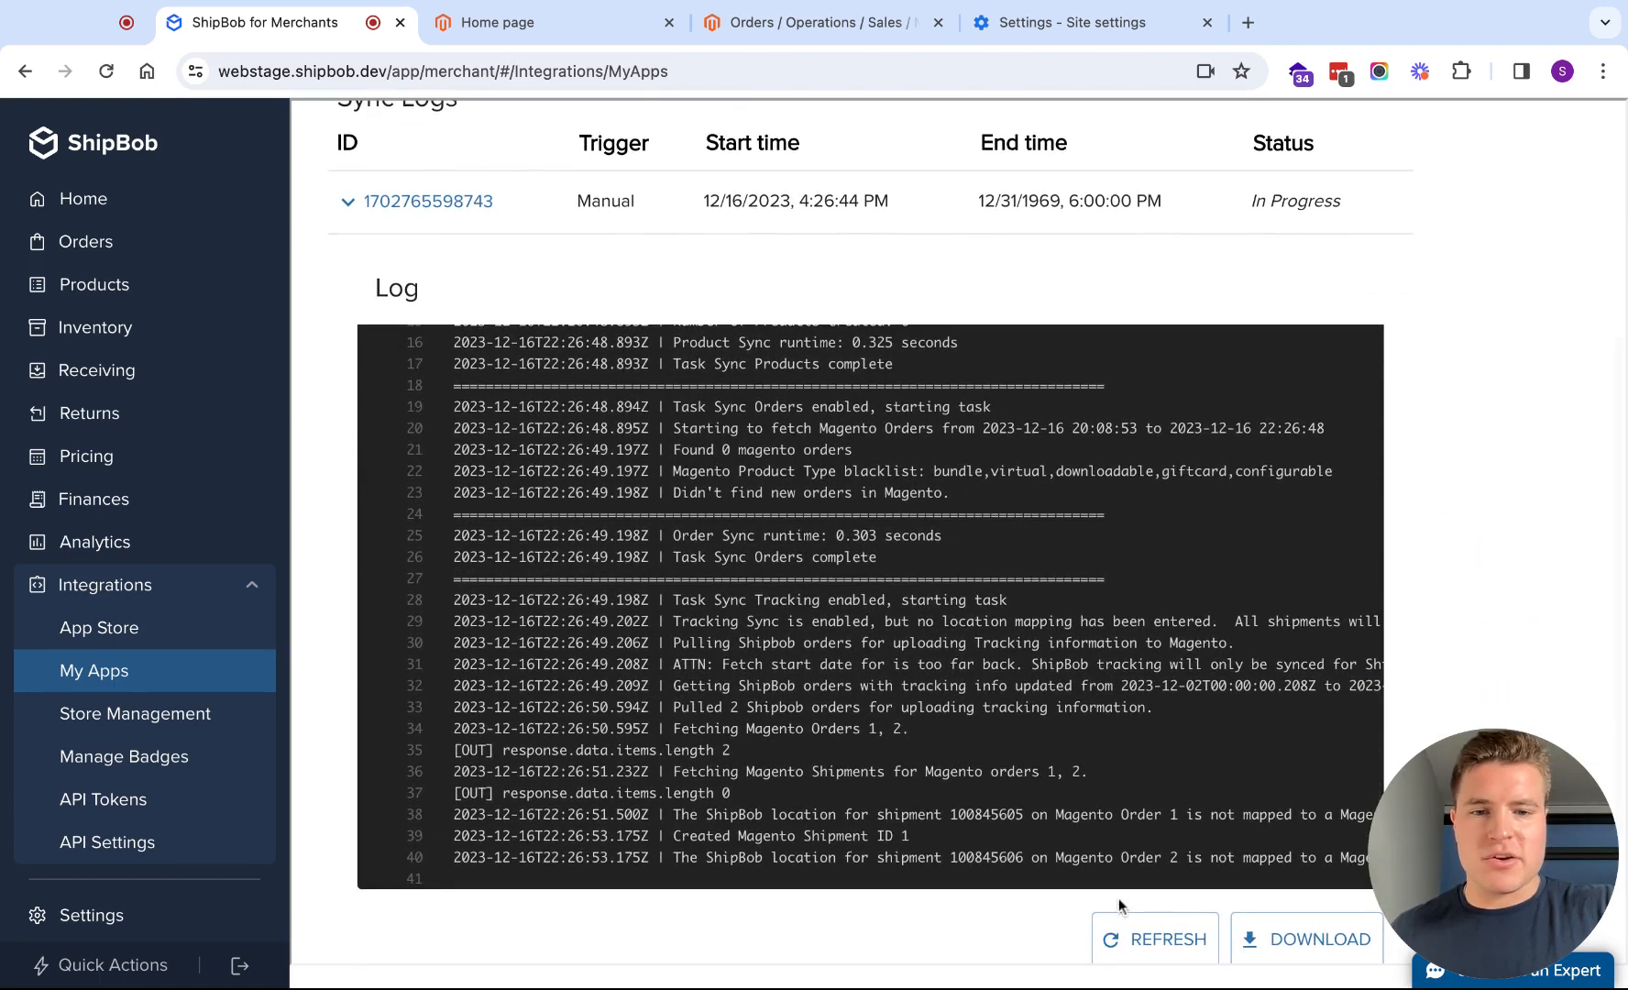
{"action": "left_click", "coordinate": [1156, 954]}
{"action": "scroll", "coordinate": [1017, 678], "scroll_direction": "down", "scroll_amount": 2}
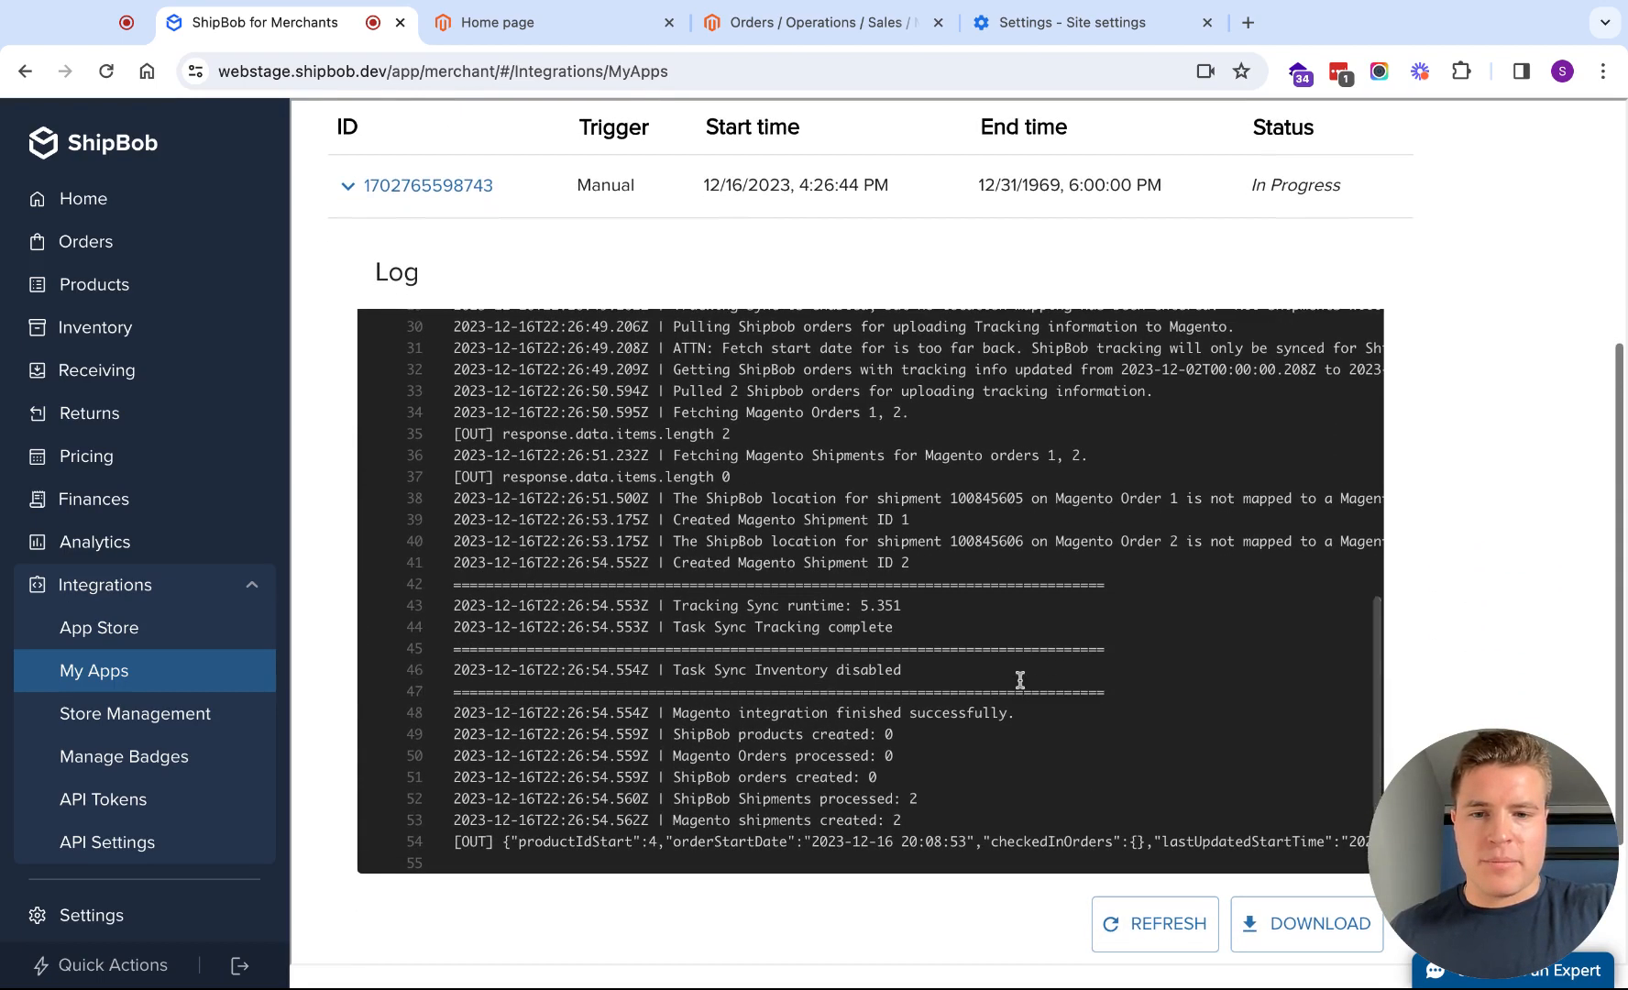
{"action": "triple_click", "coordinate": [909, 819]}
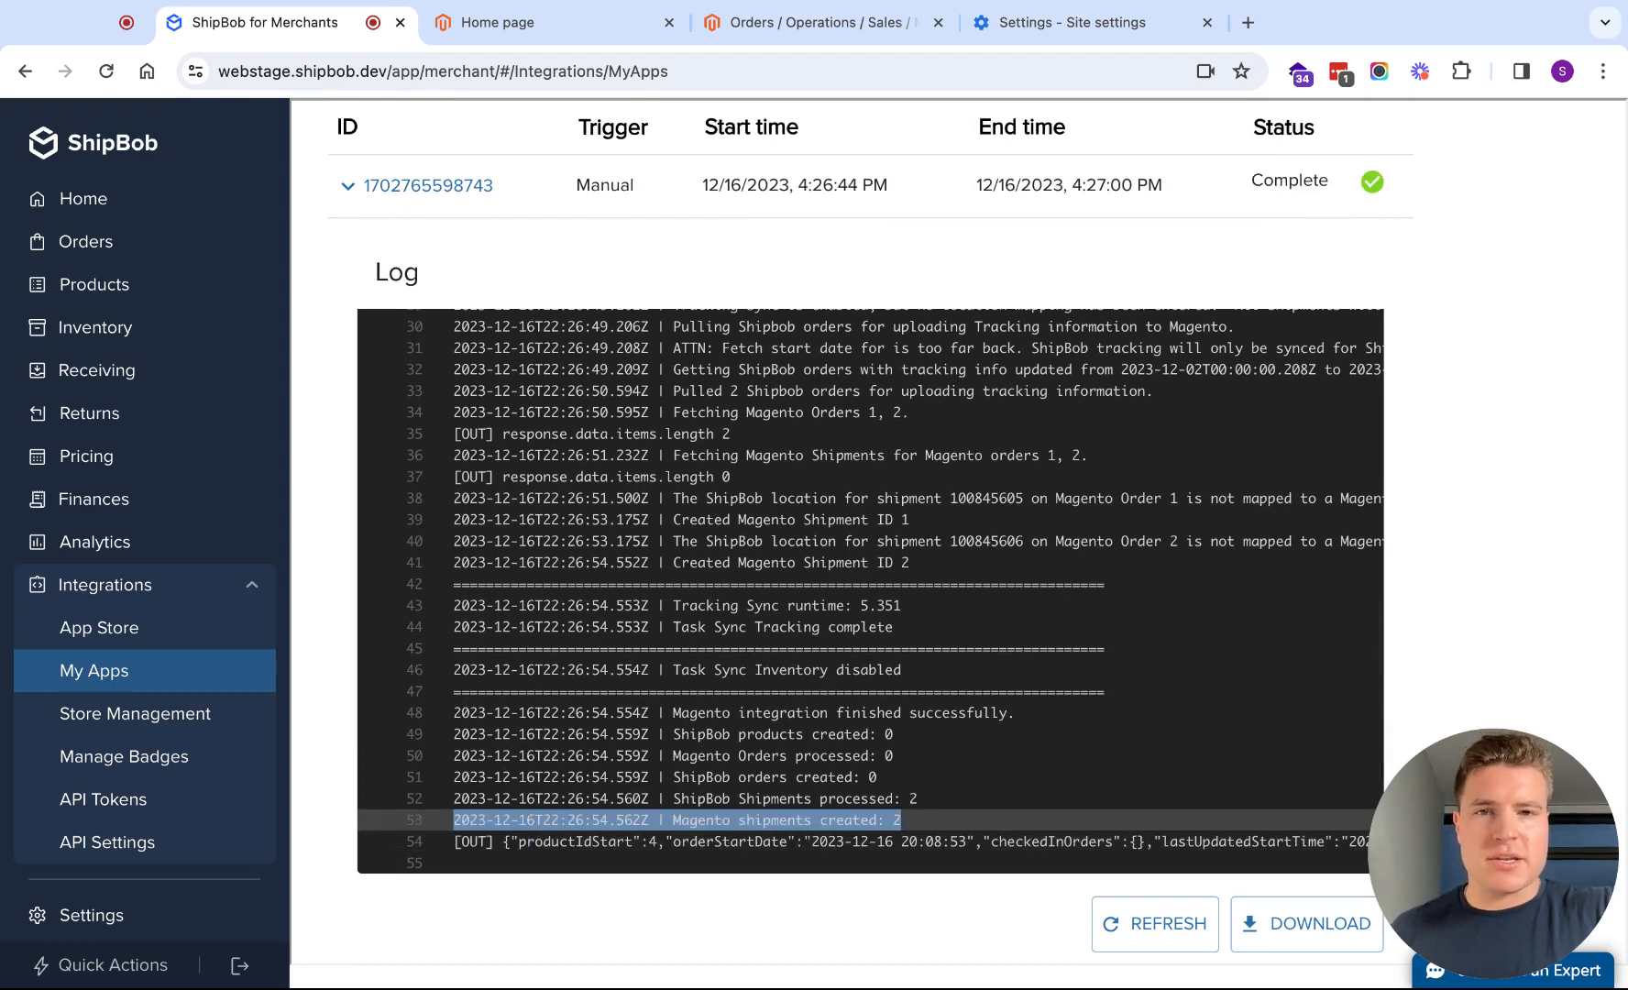
Step: Switch to the Magento orders page and reload it to check the order statuses and allocated sources
{"action": "left_click", "coordinate": [754, 37]}
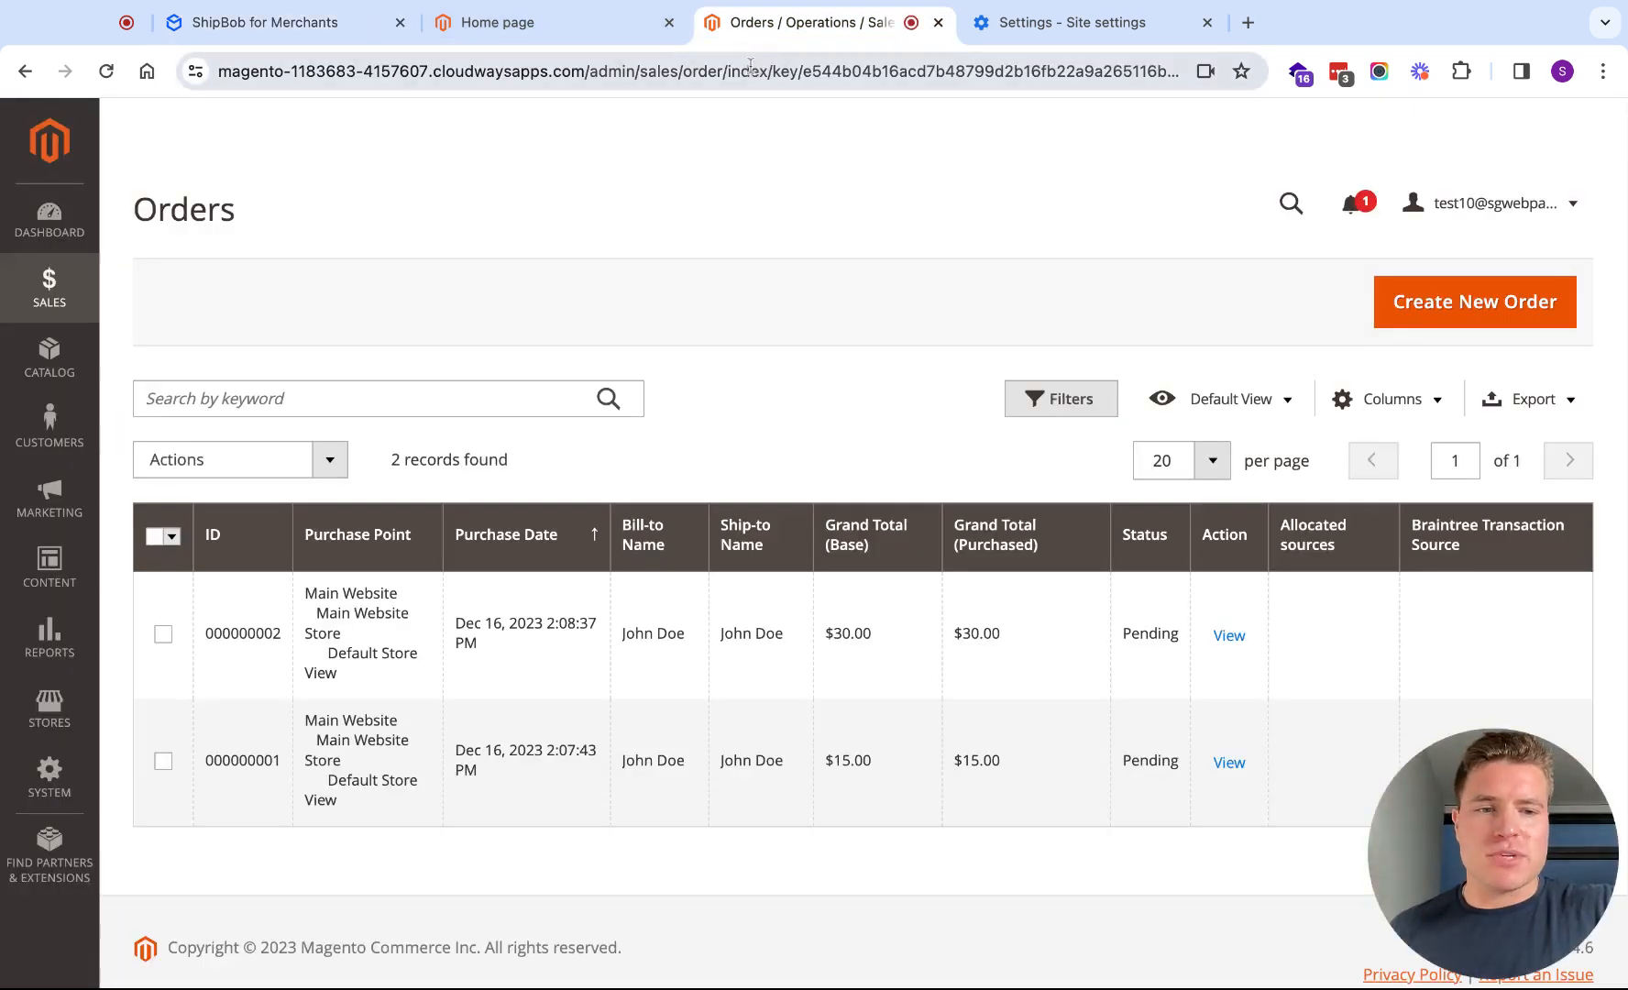
{"action": "left_click", "coordinate": [750, 68]}
{"action": "key", "text": "Return"}
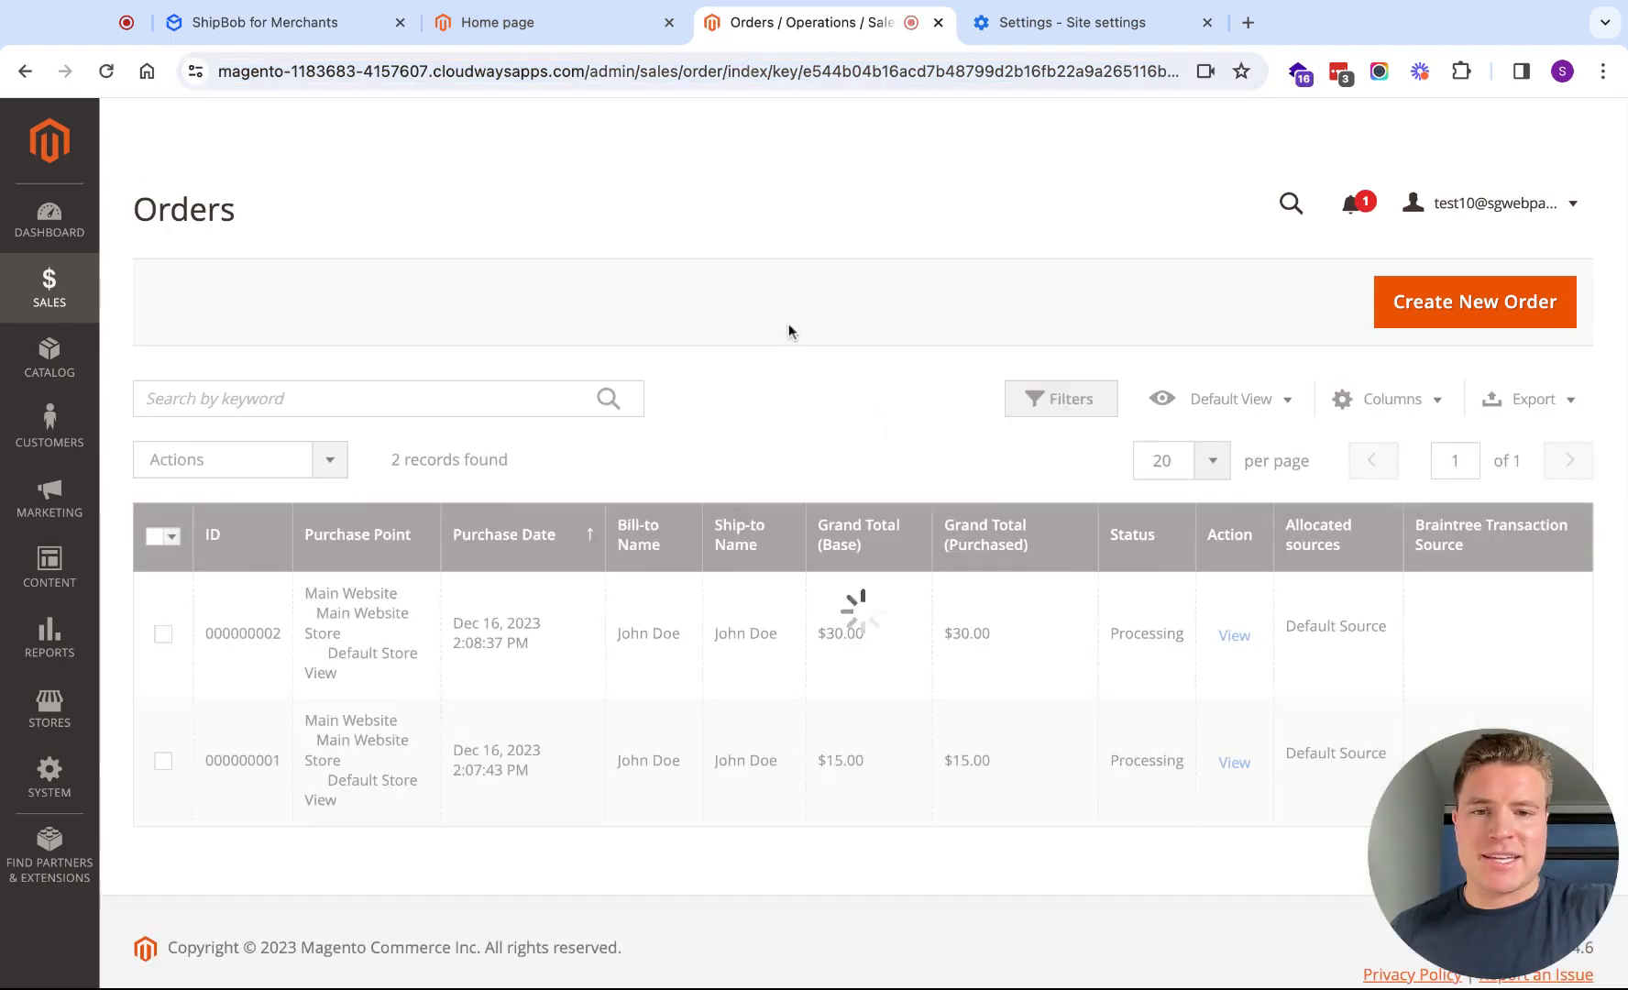
Step: Open the $15.00 order in Magento and view the shipment listed under it
{"action": "left_click", "coordinate": [1234, 763]}
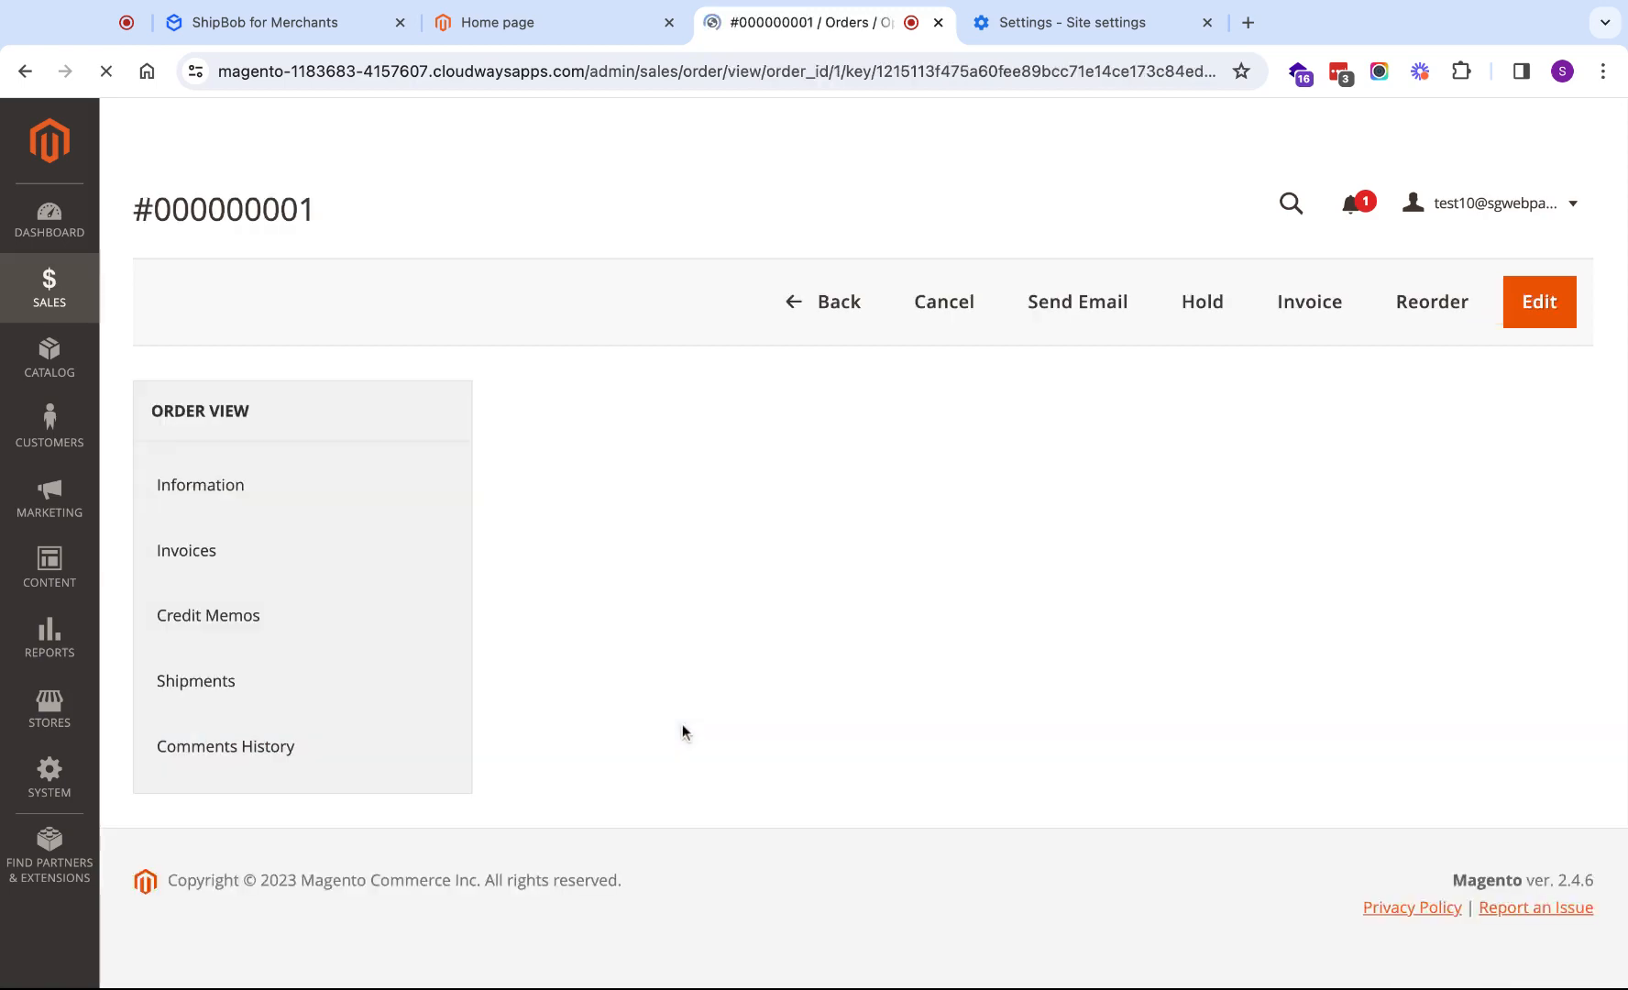
{"action": "left_click", "coordinate": [343, 666]}
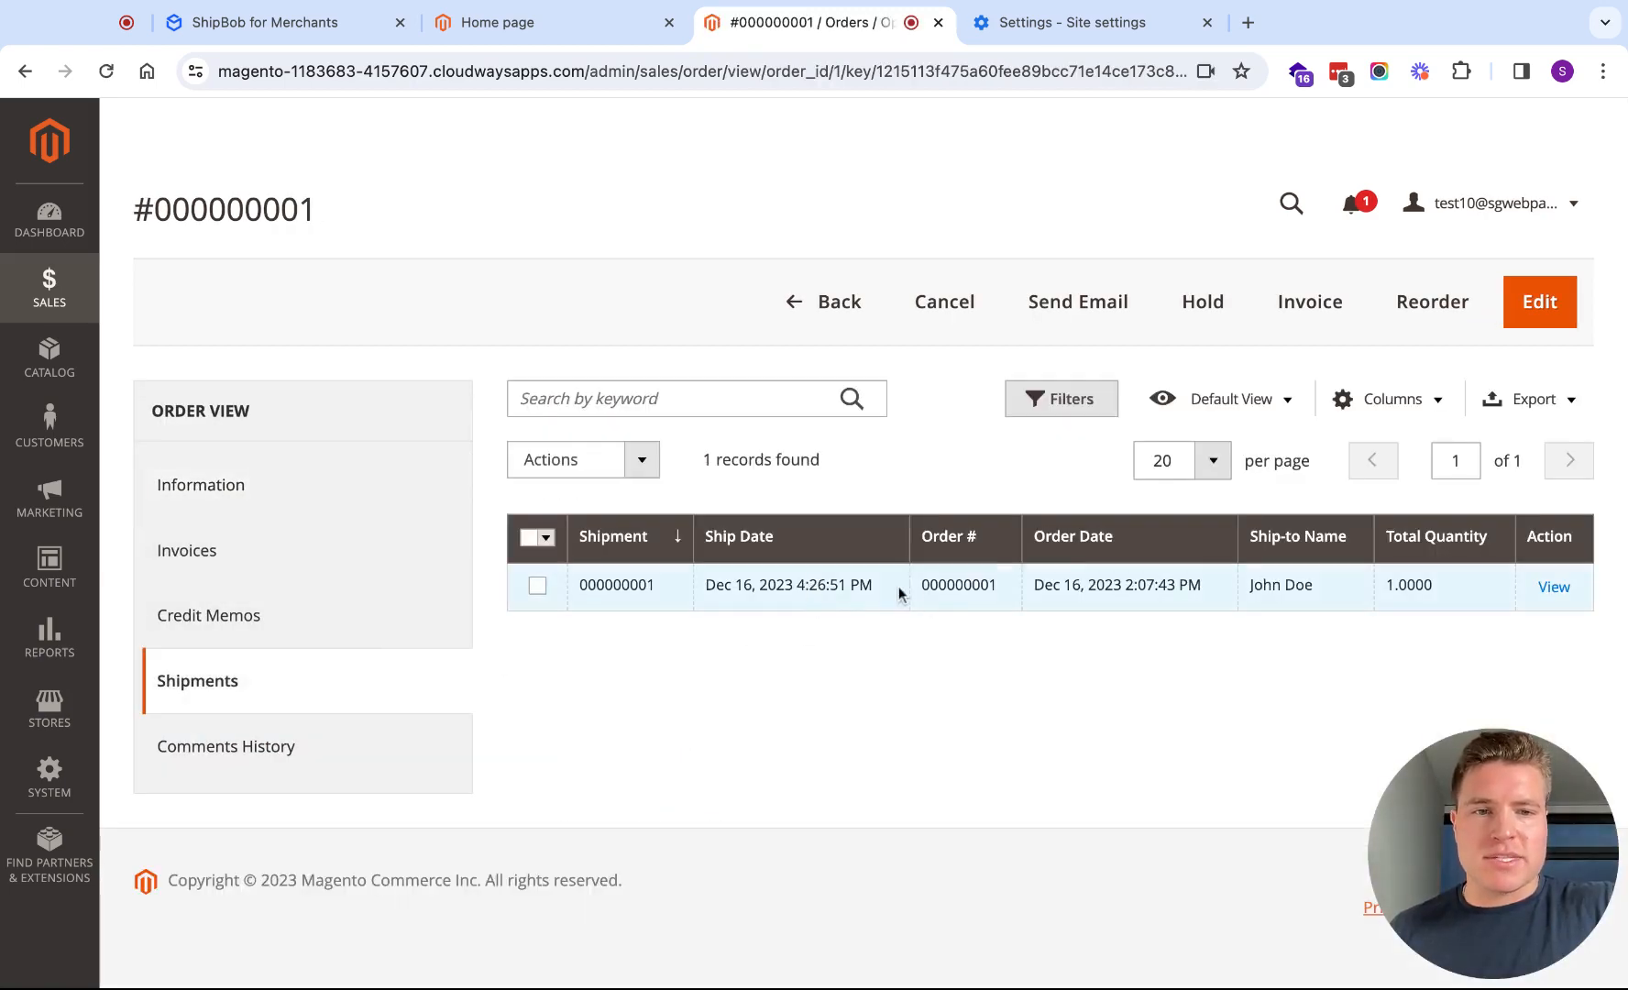
{"action": "left_click", "coordinate": [1553, 587]}
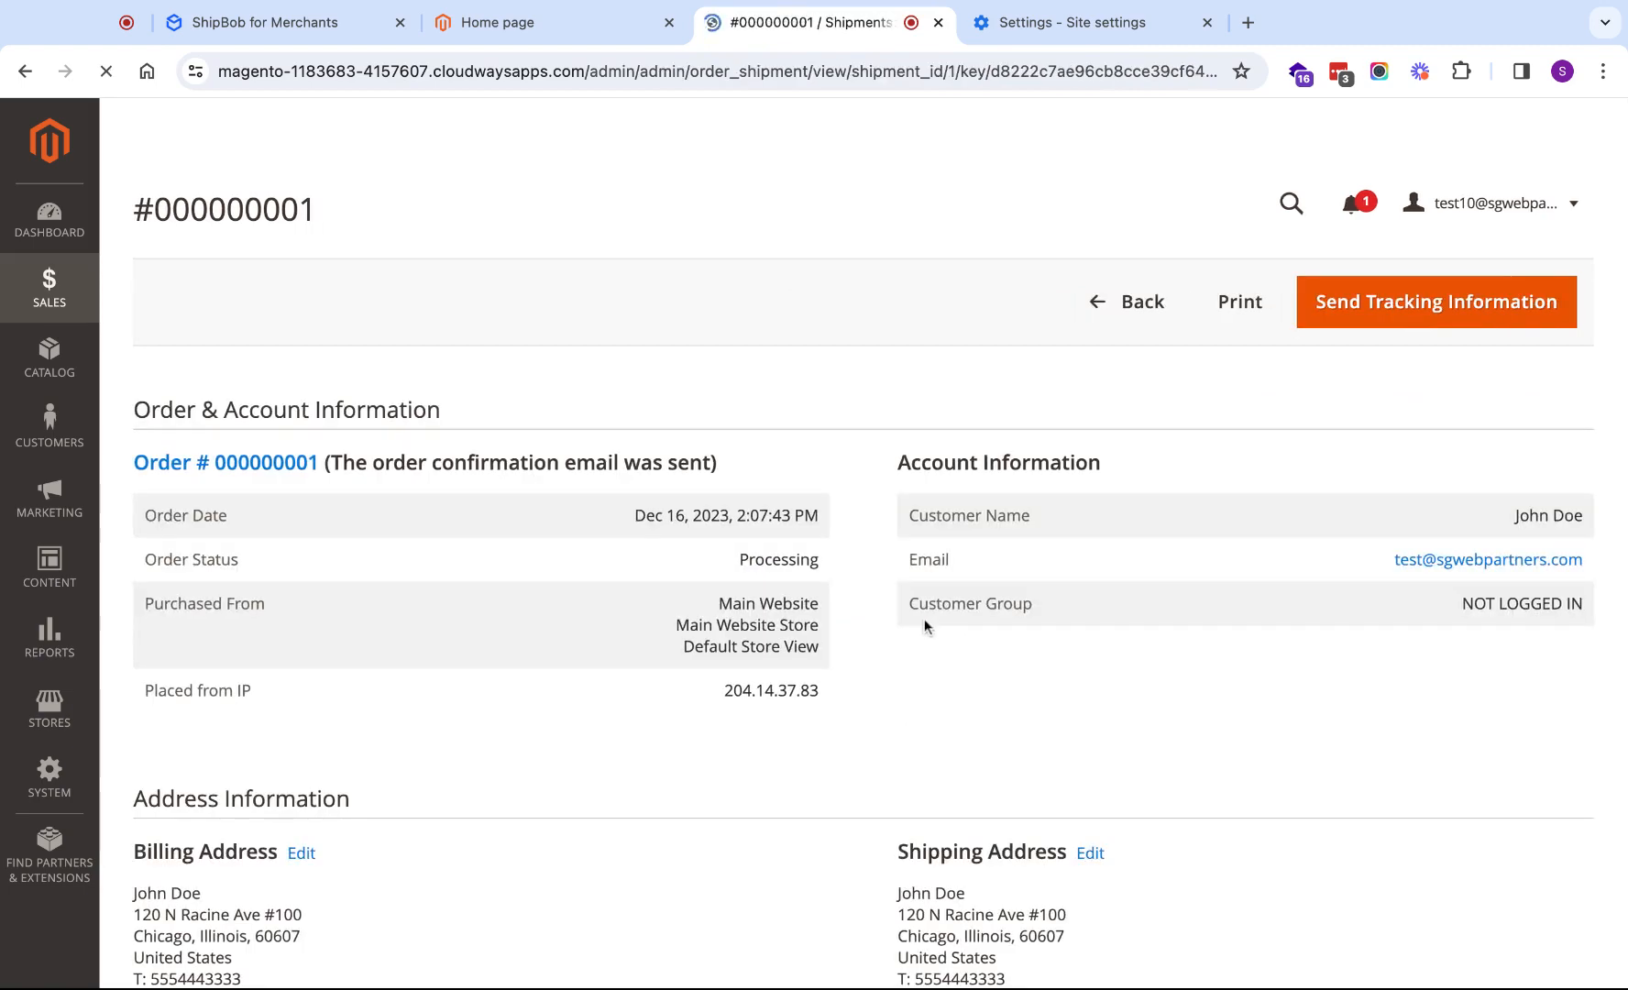
Step: Examine the shipment's shipping and tracking information, checking the carrier title and tracking number
{"action": "scroll", "coordinate": [919, 624], "scroll_direction": "down", "scroll_amount": 3}
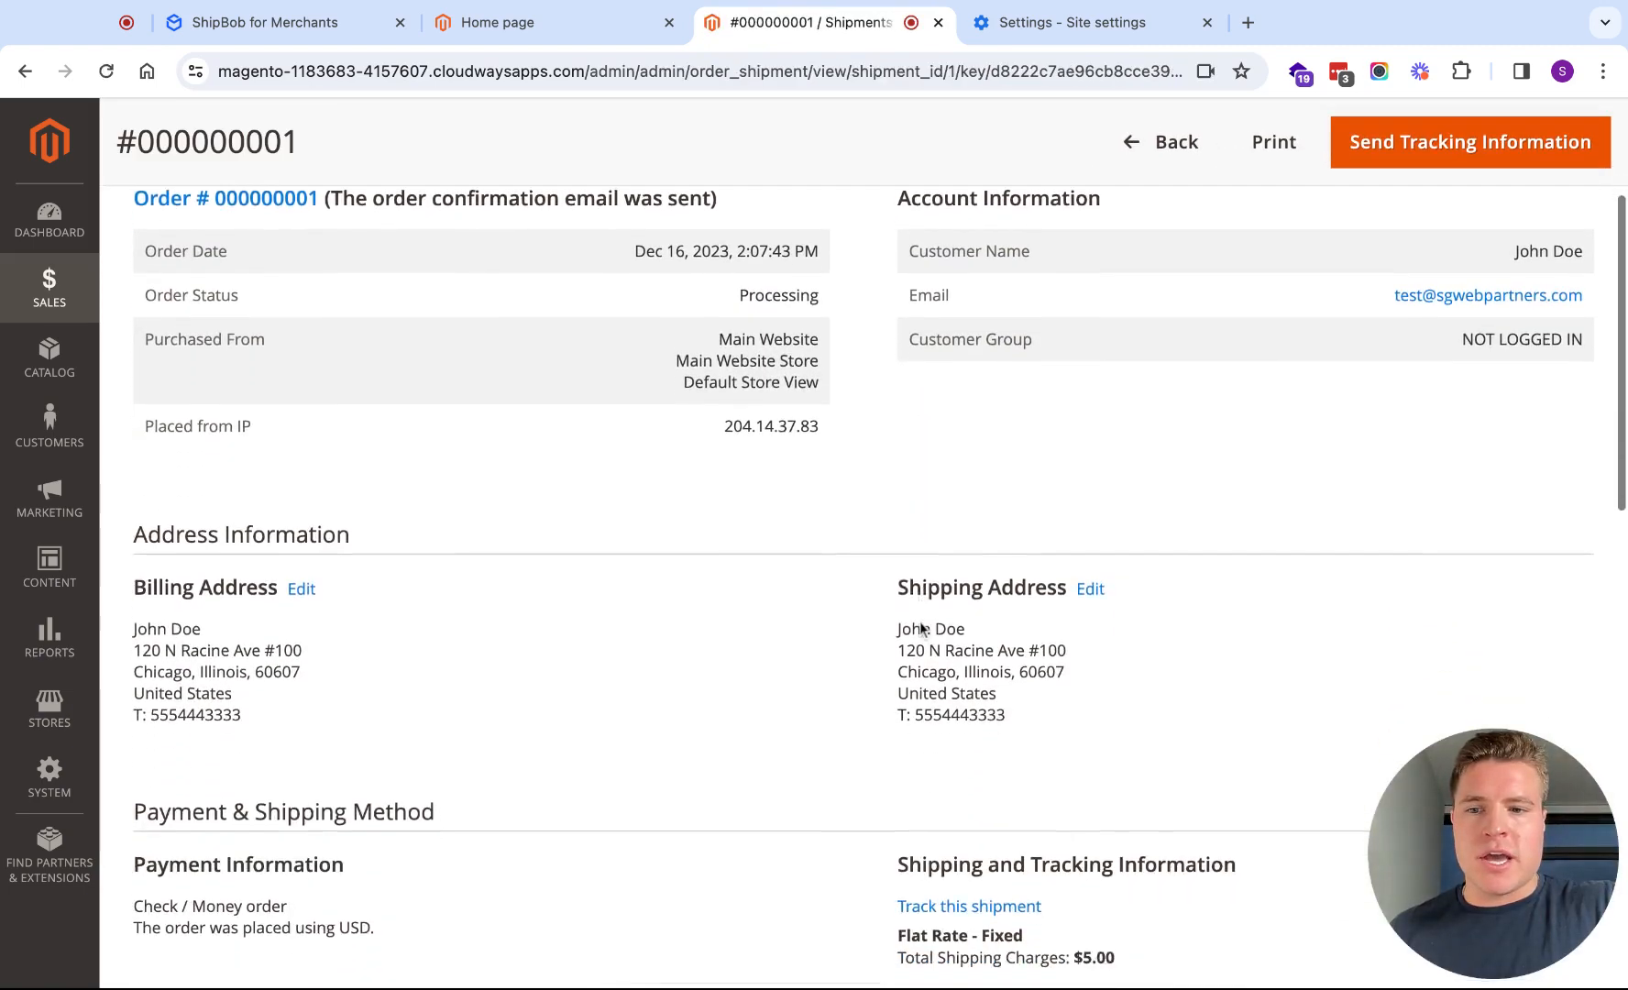
{"action": "scroll", "coordinate": [922, 628], "scroll_direction": "down", "scroll_amount": 5}
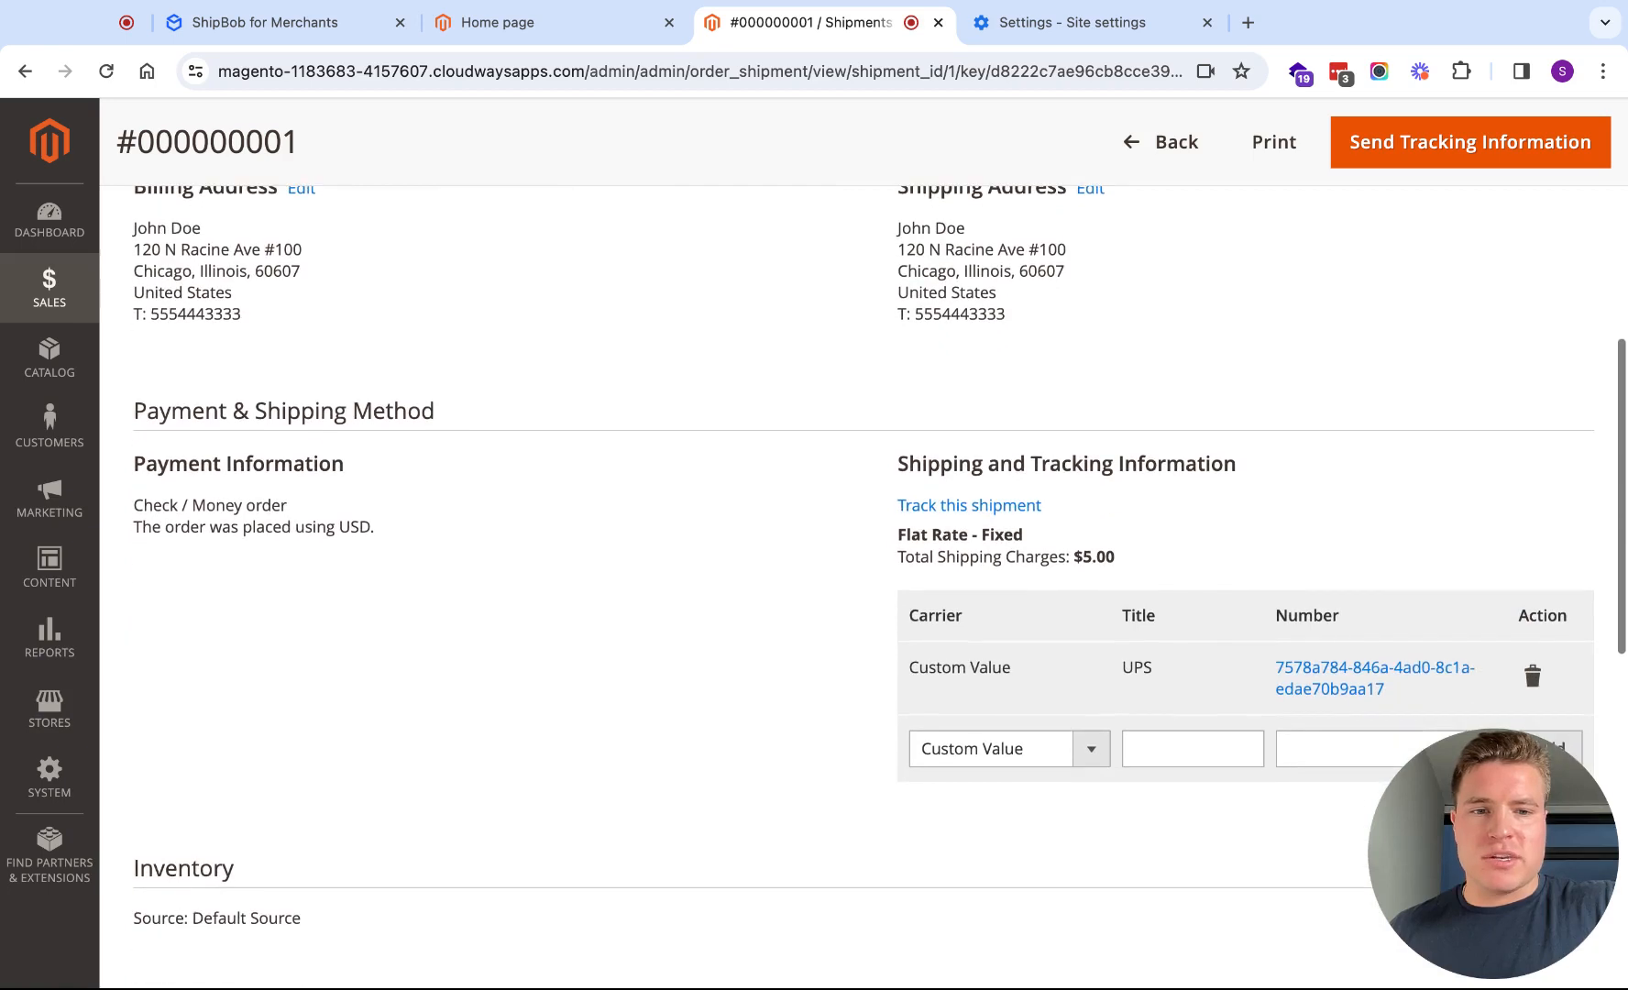
{"action": "left_click_drag", "start_coordinate": [1119, 680], "coordinate": [1366, 689]}
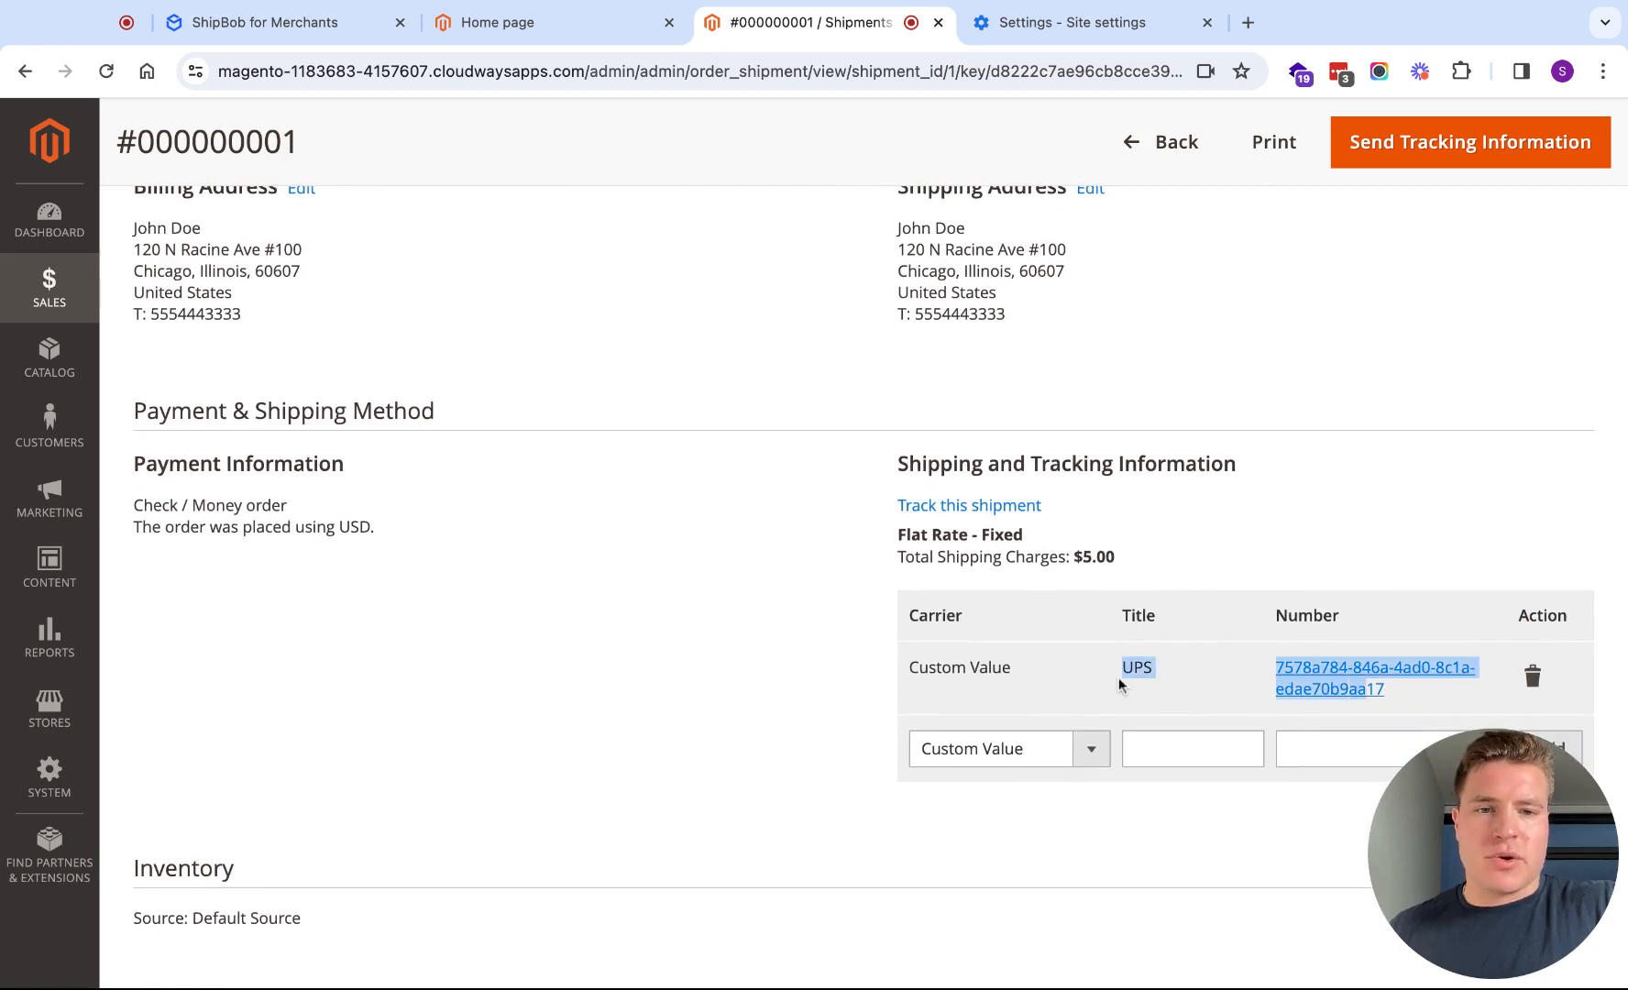
{"action": "left_click", "coordinate": [1057, 618]}
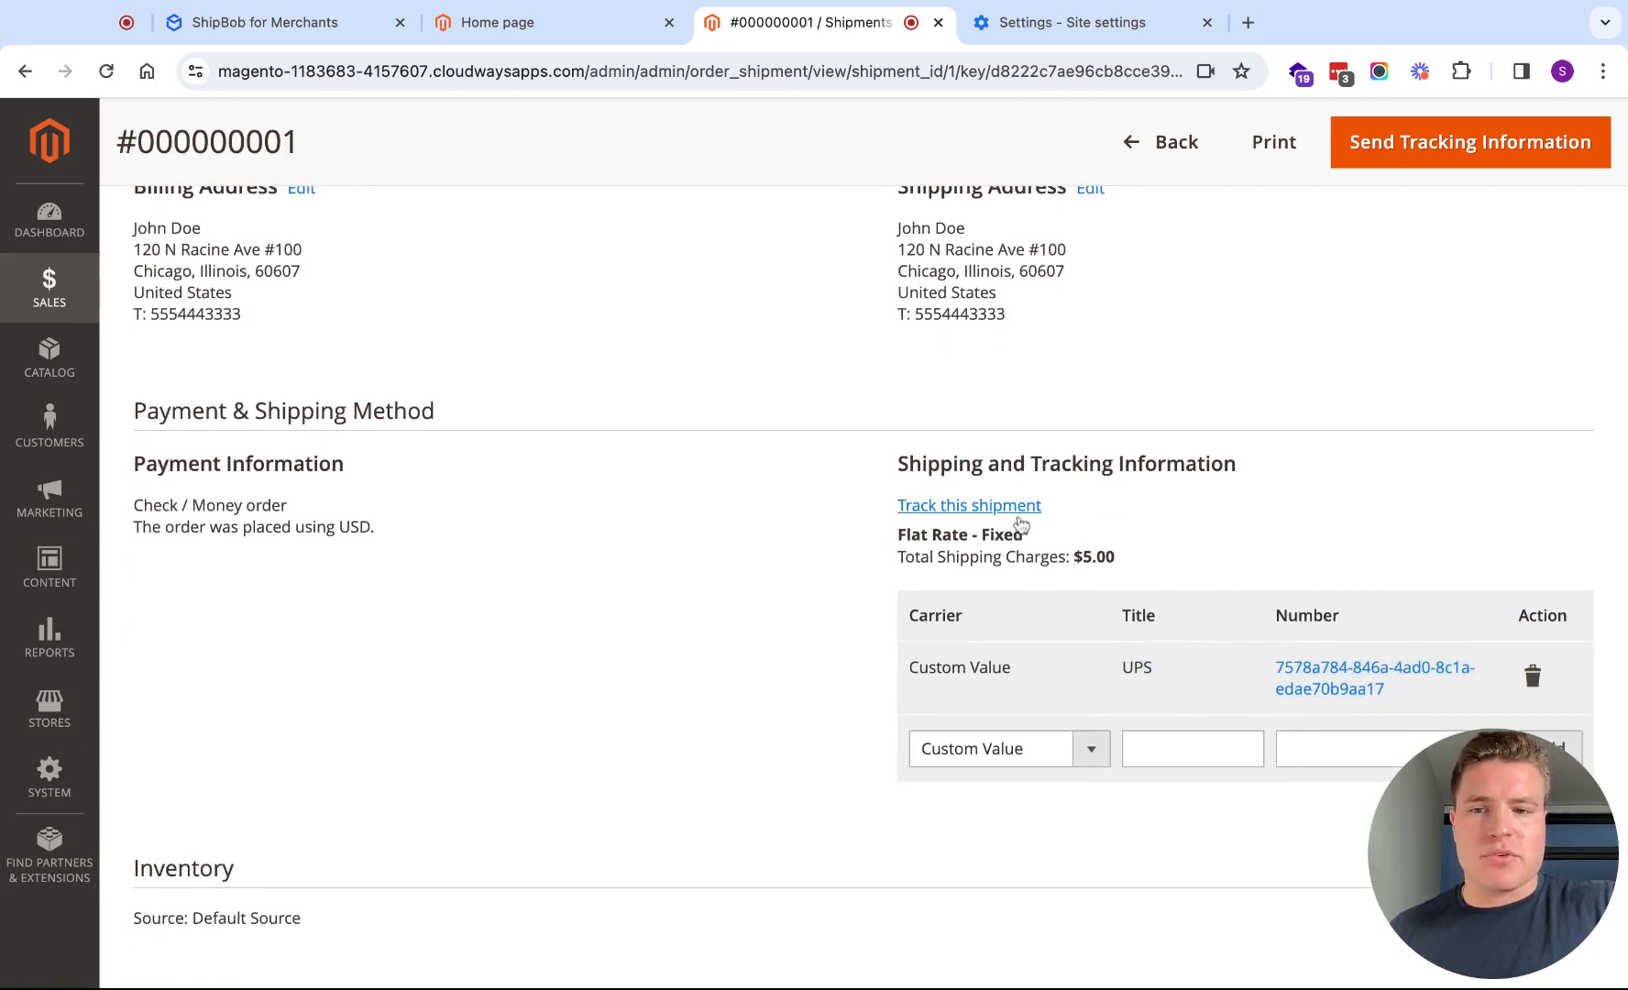
{"action": "scroll", "coordinate": [1142, 525], "scroll_direction": "up", "scroll_amount": 3}
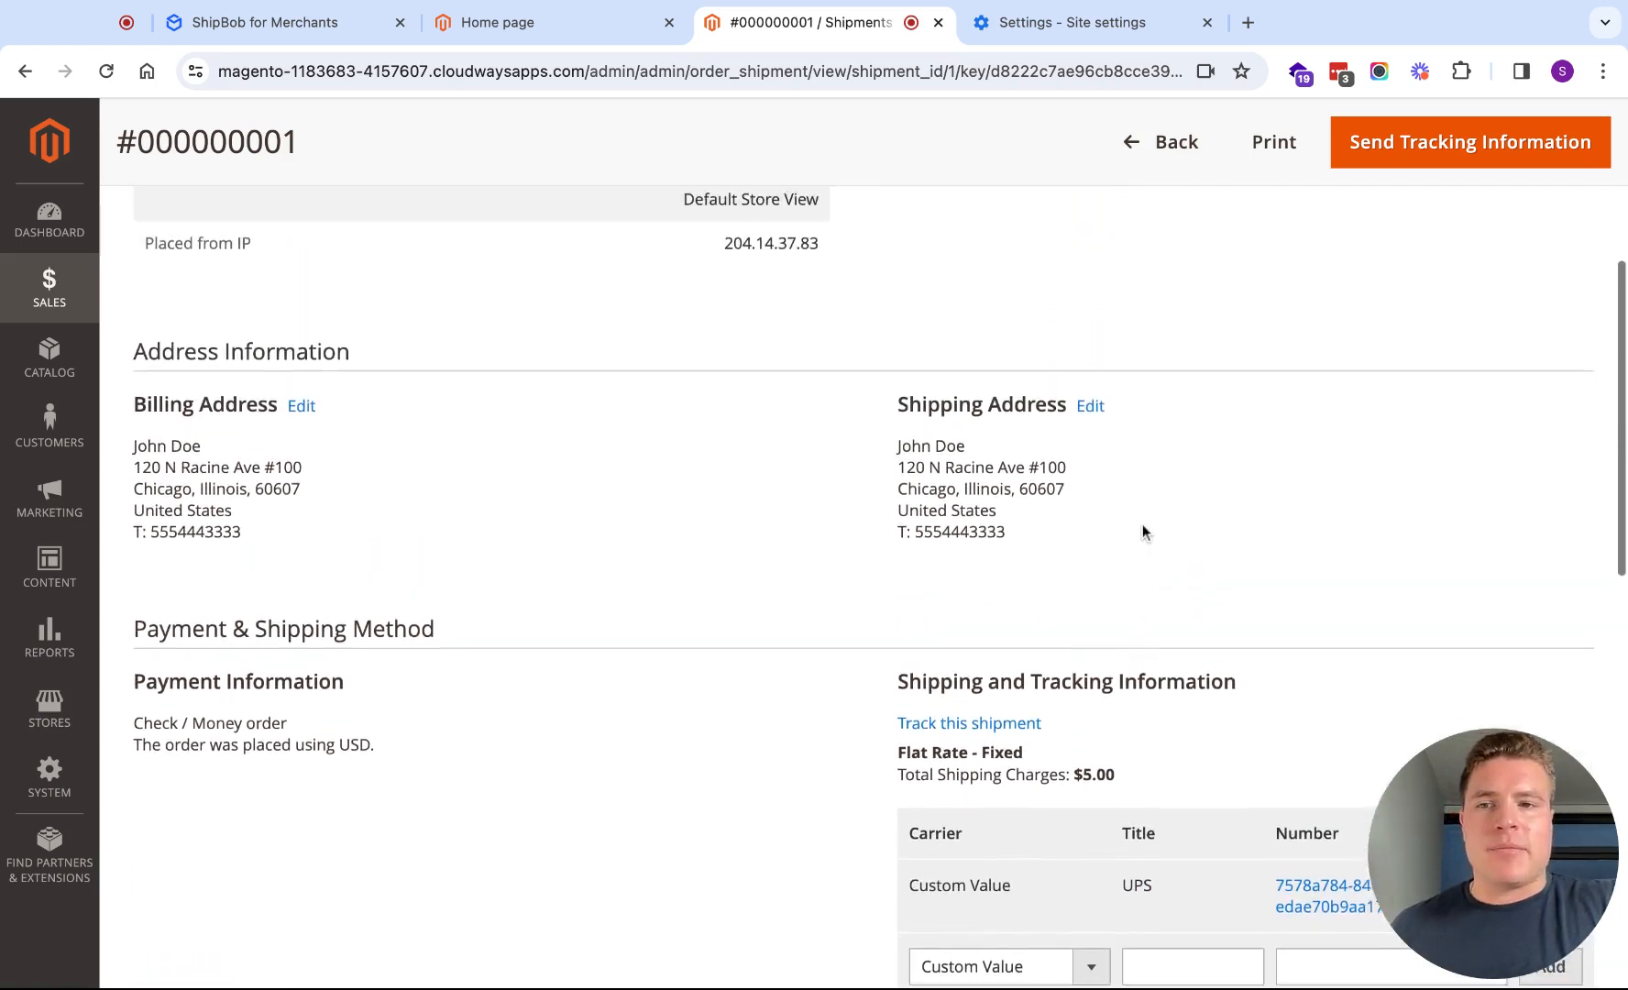
{"action": "scroll", "coordinate": [1142, 524], "scroll_direction": "up", "scroll_amount": 5}
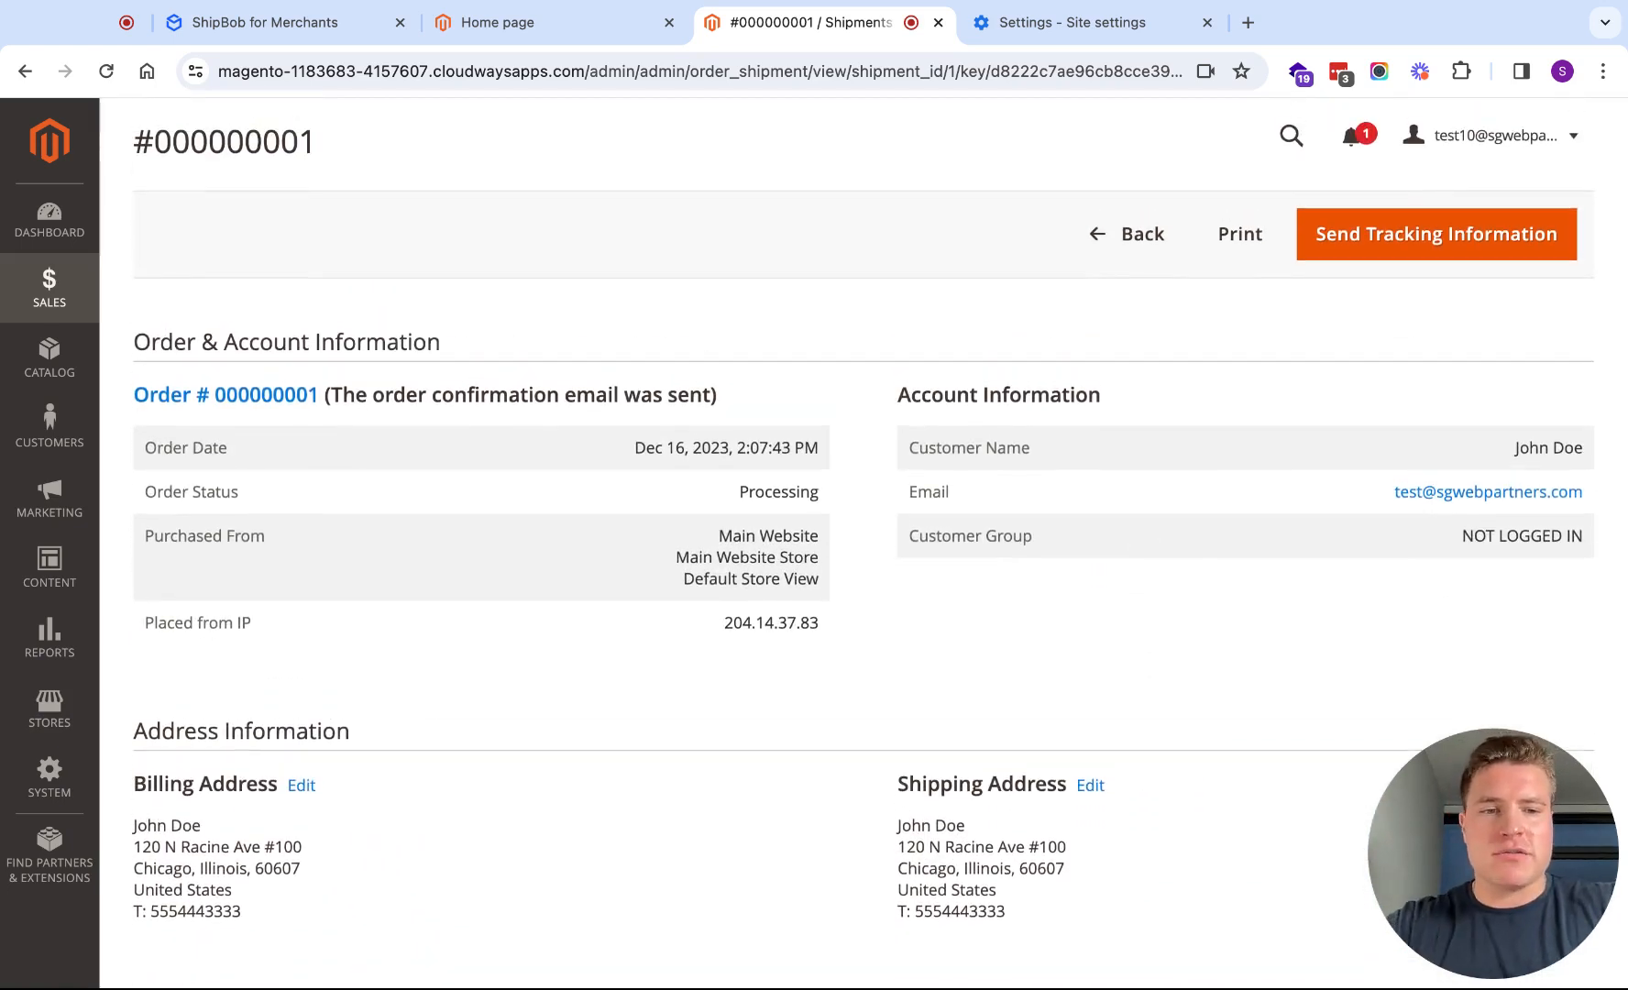